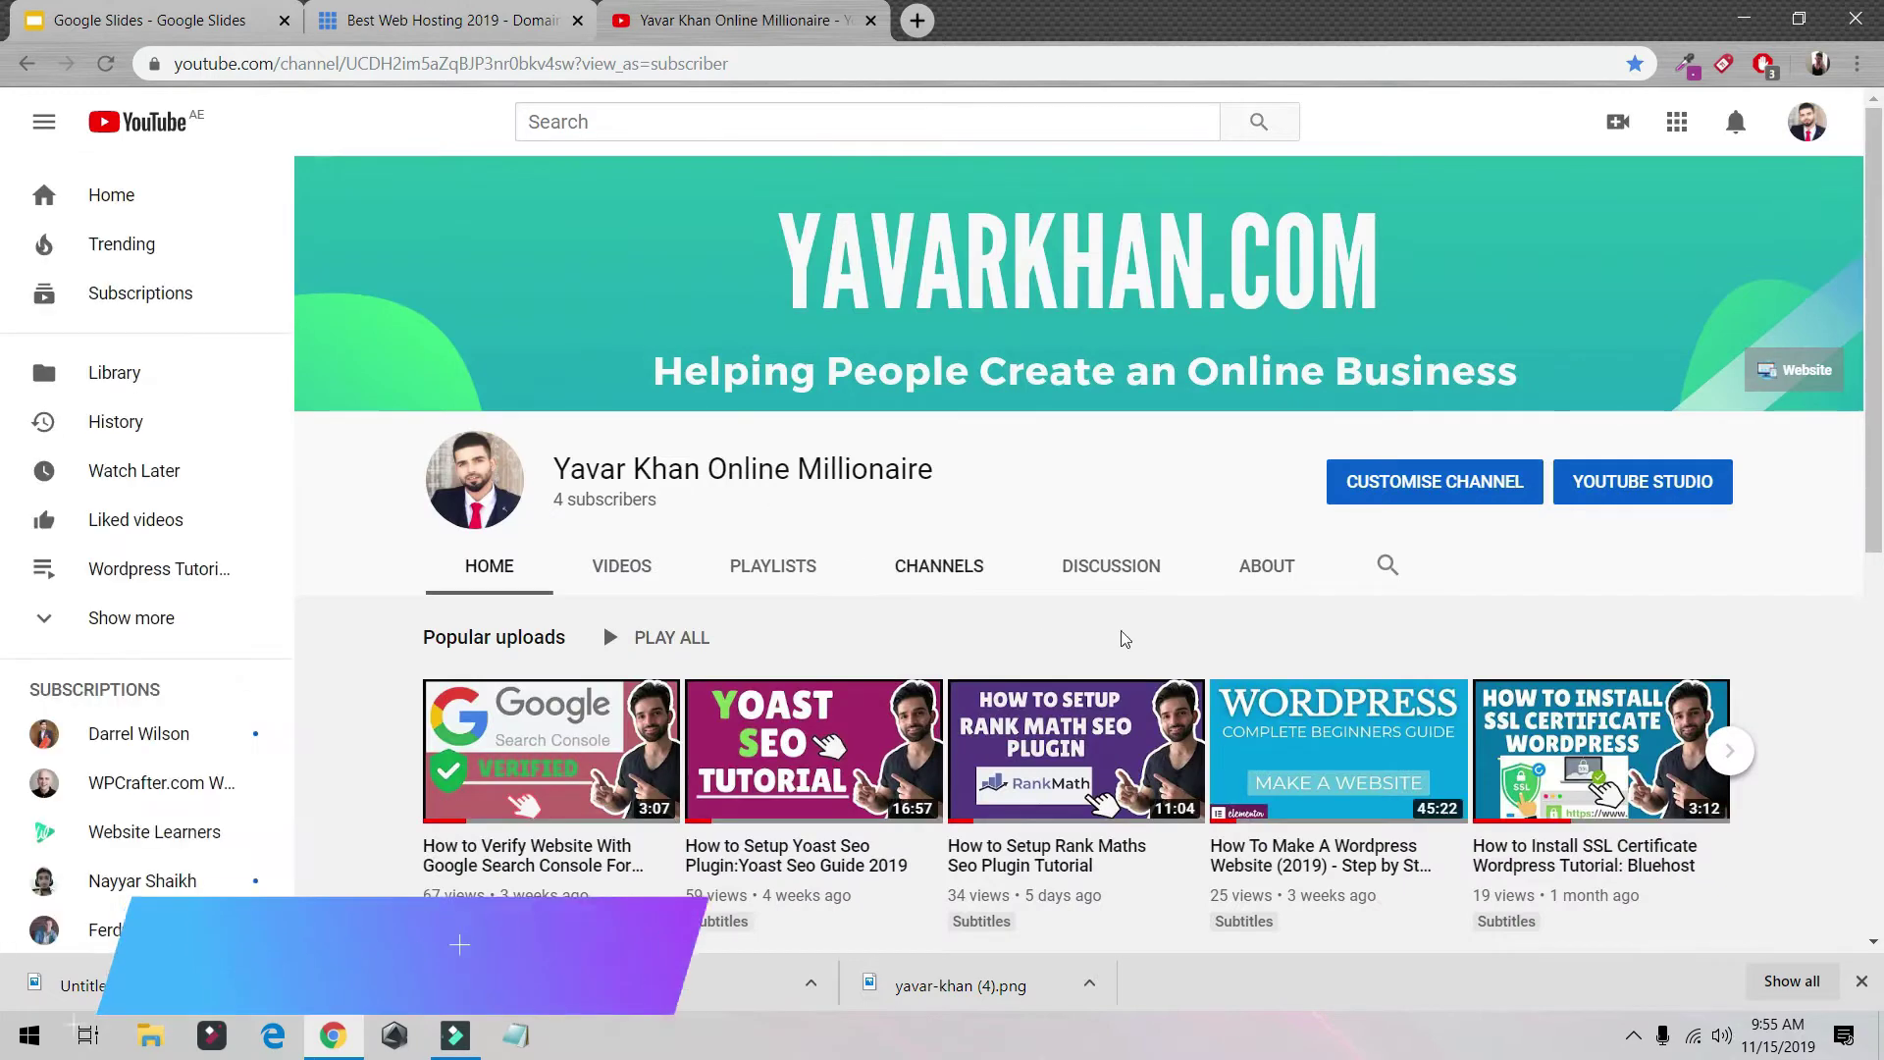
Step: Leave the YouTube channel page and bring up the Bluehost 'Best Web Hosting 2019' tab
scroll(1305, 617, "down", 5)
scroll(1305, 617, "up", 5)
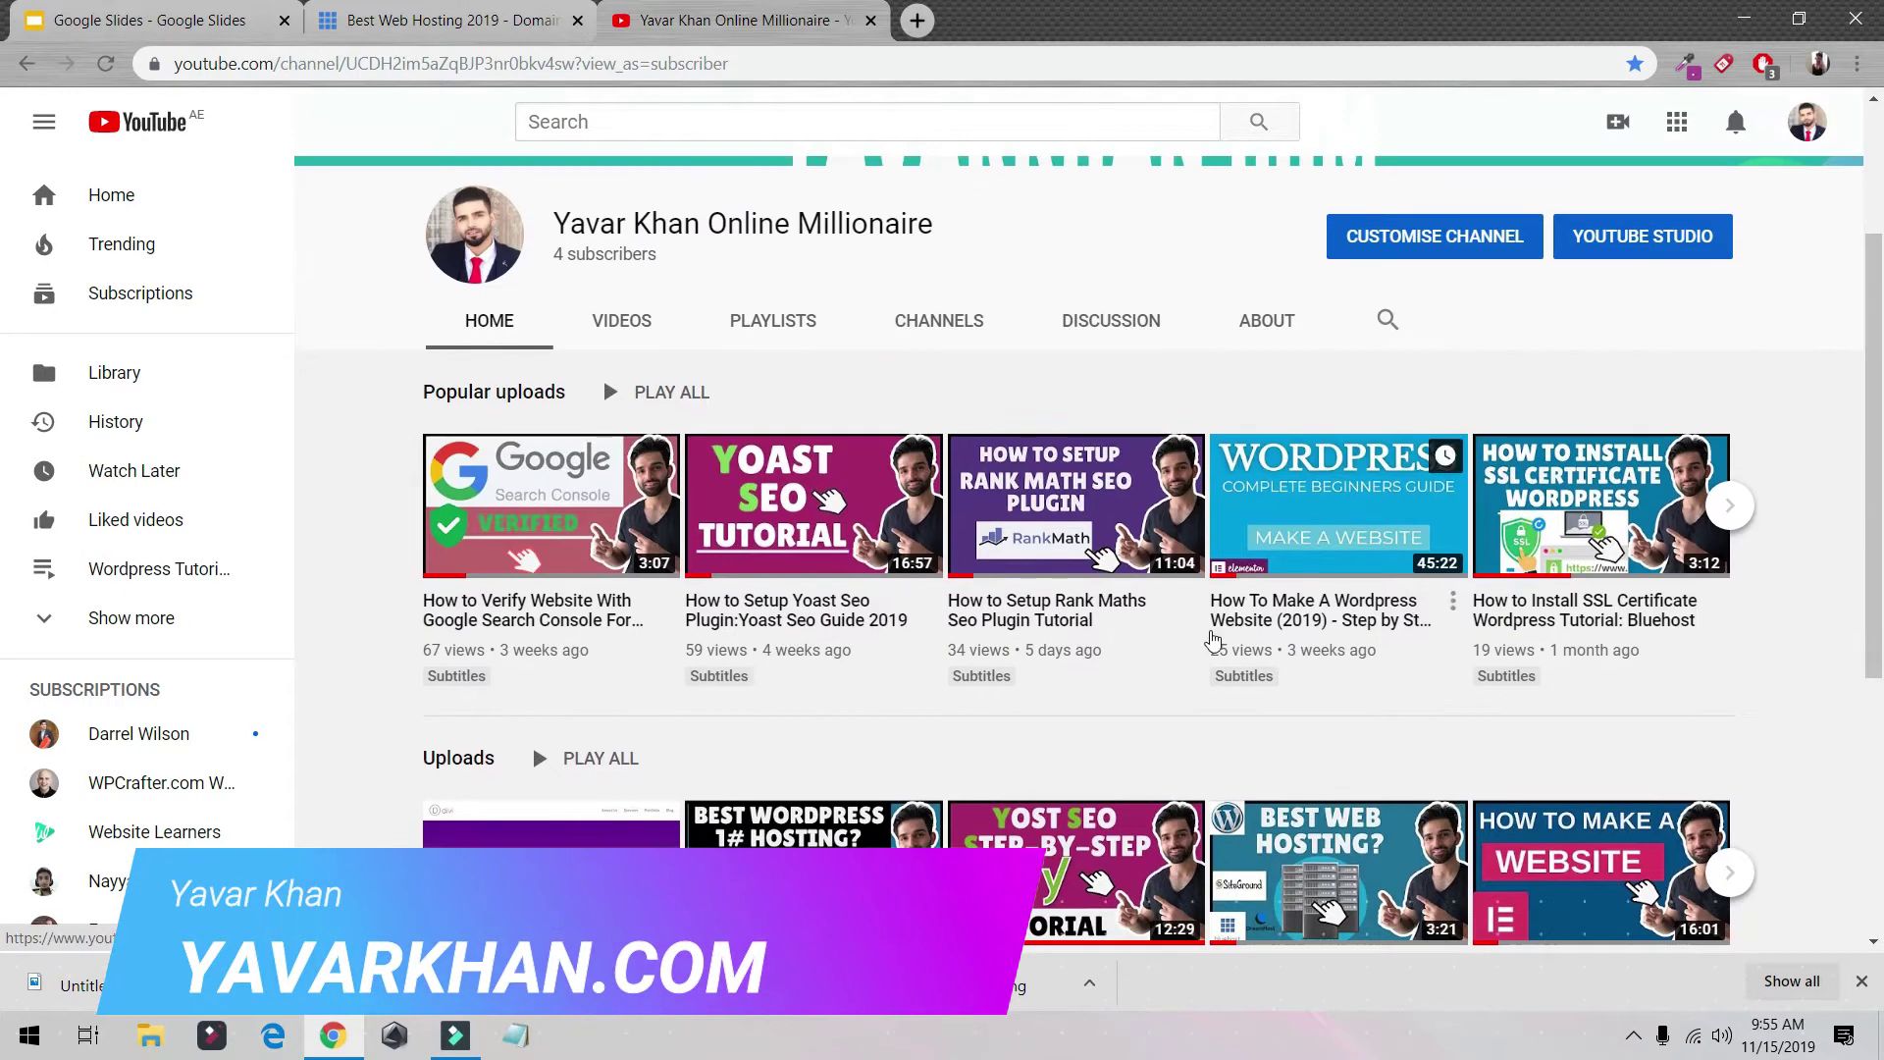
left_click(417, 20)
left_click(134, 20)
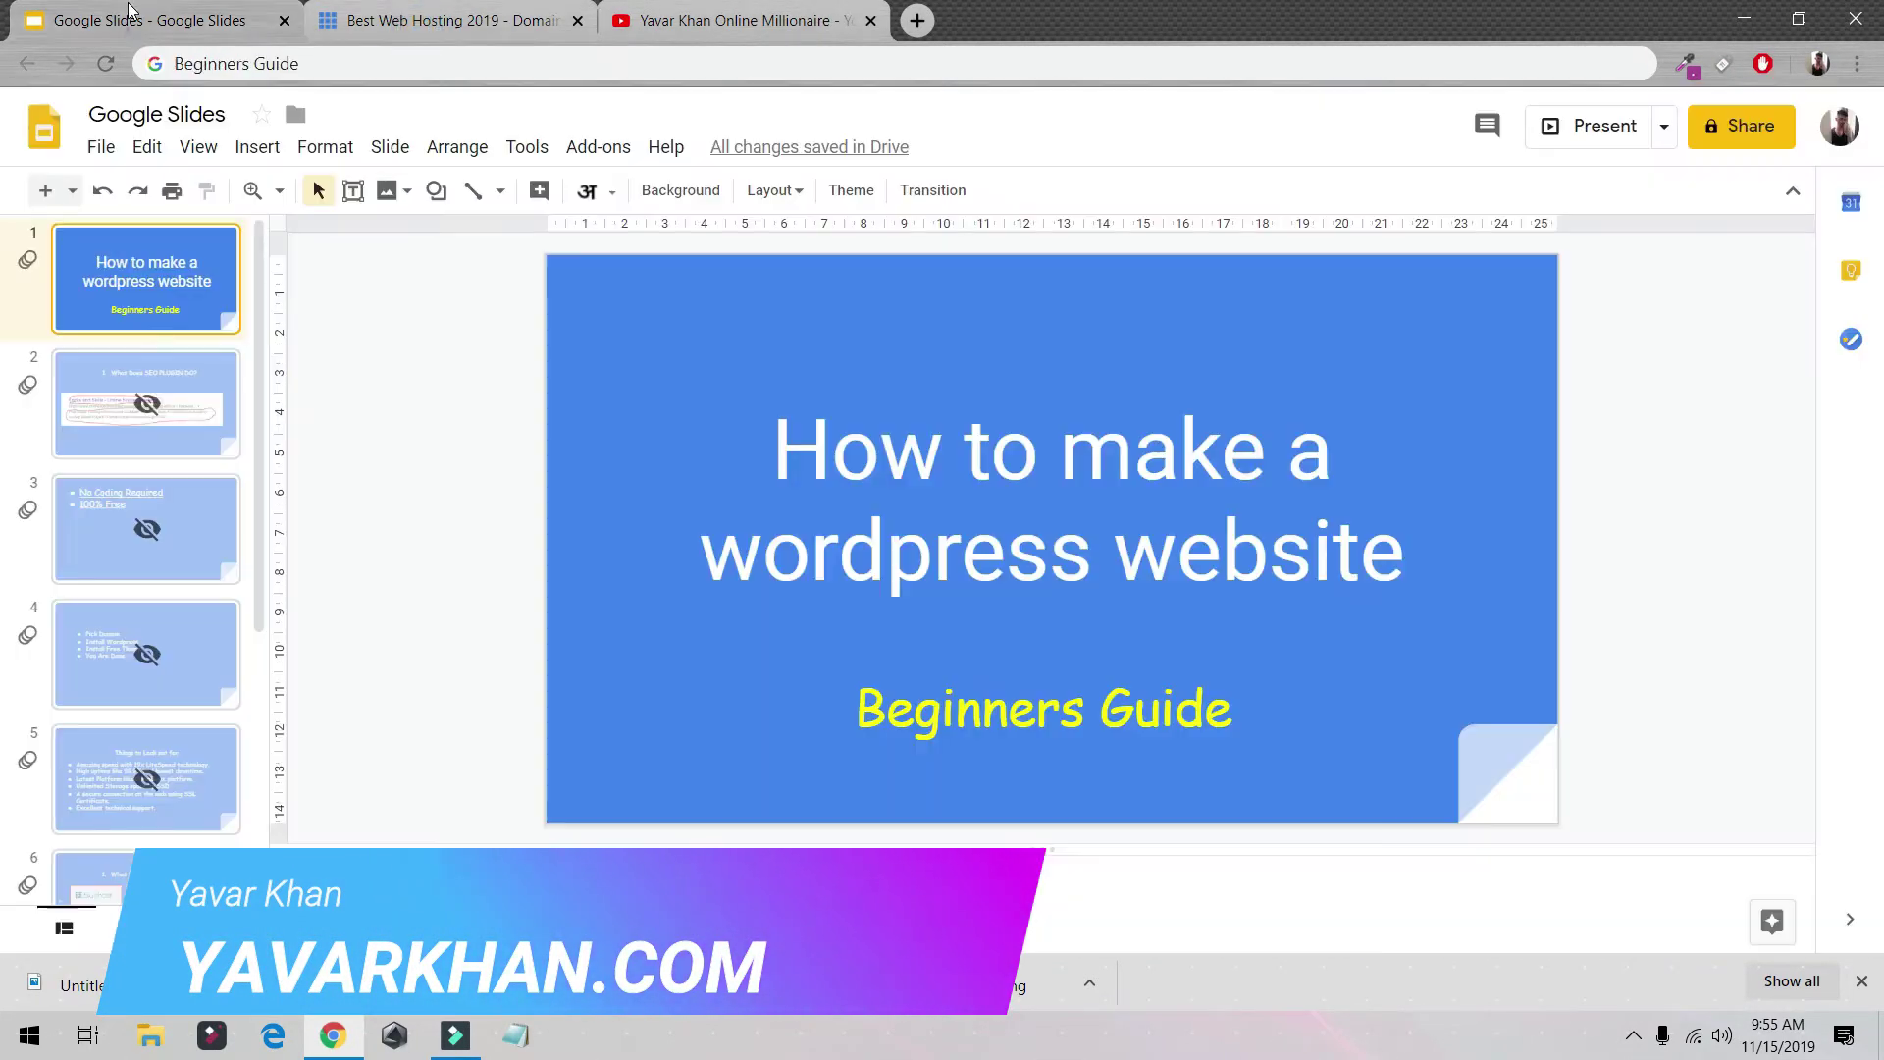
left_click(422, 20)
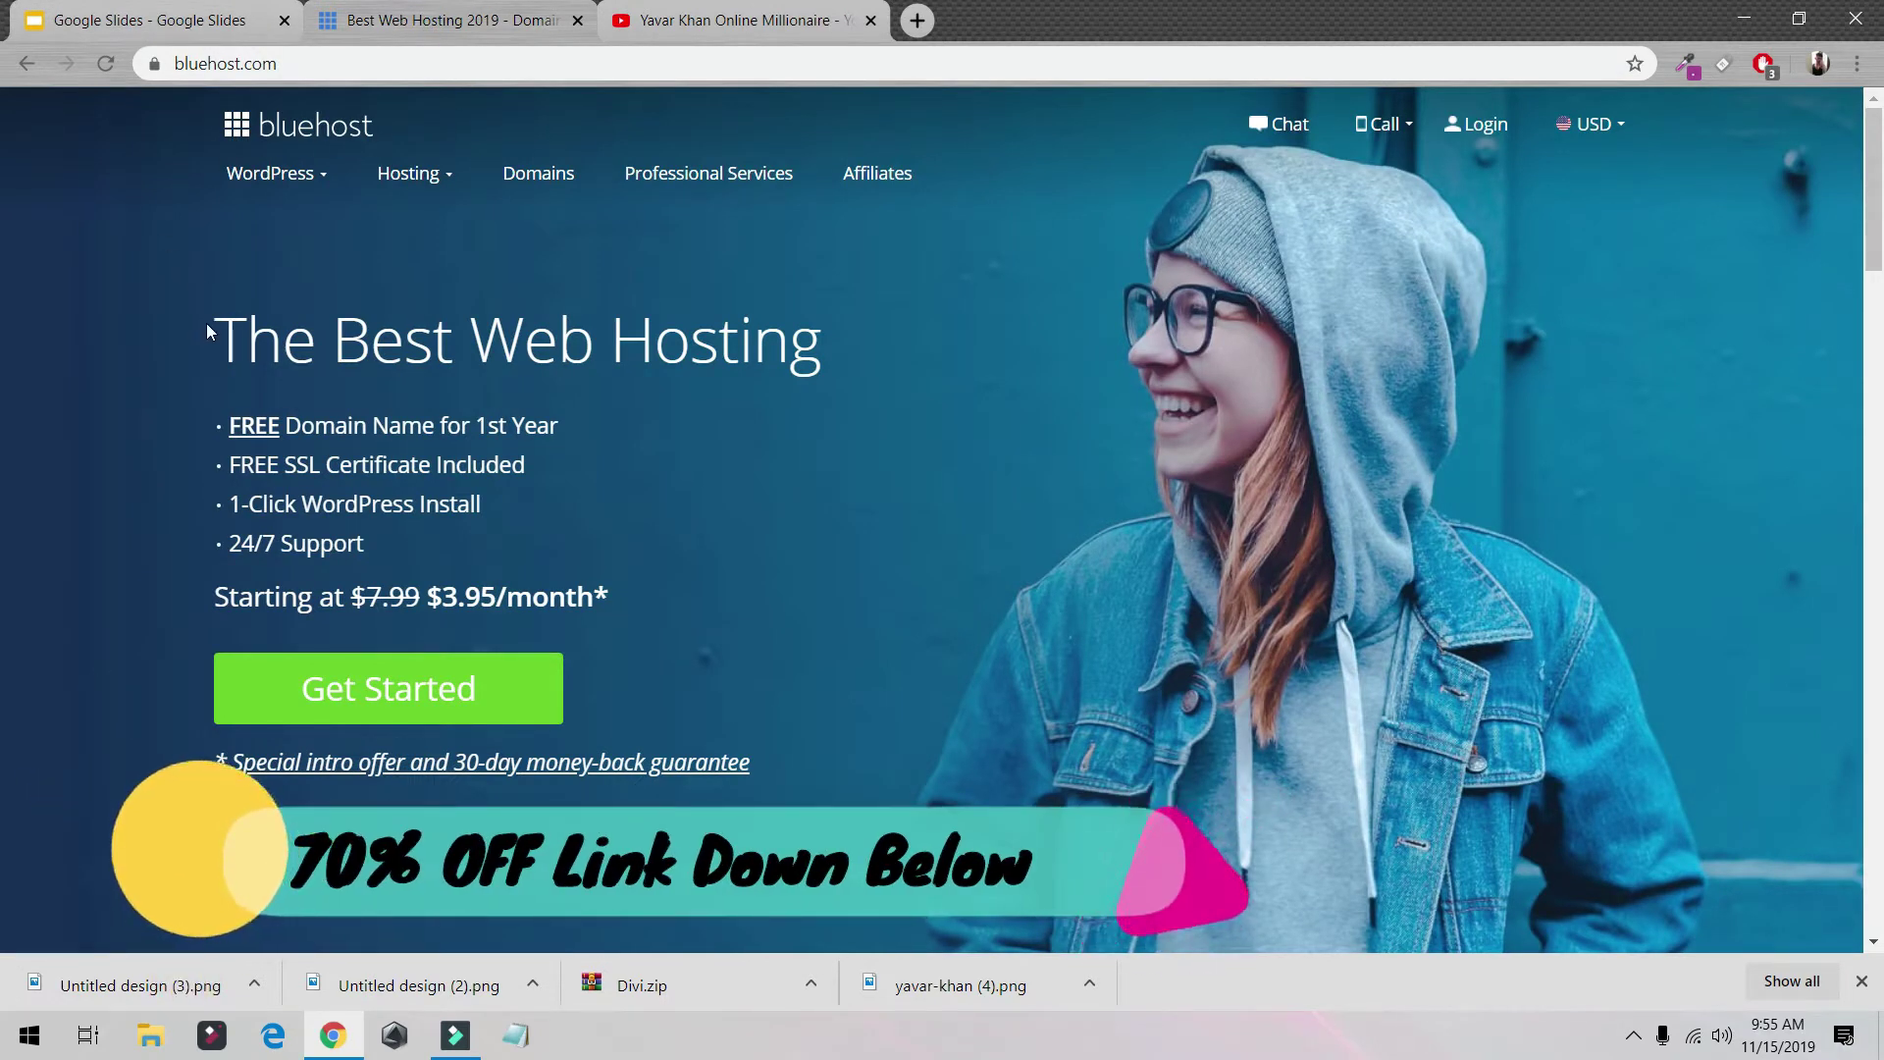
left_click_drag(206, 324, 876, 428)
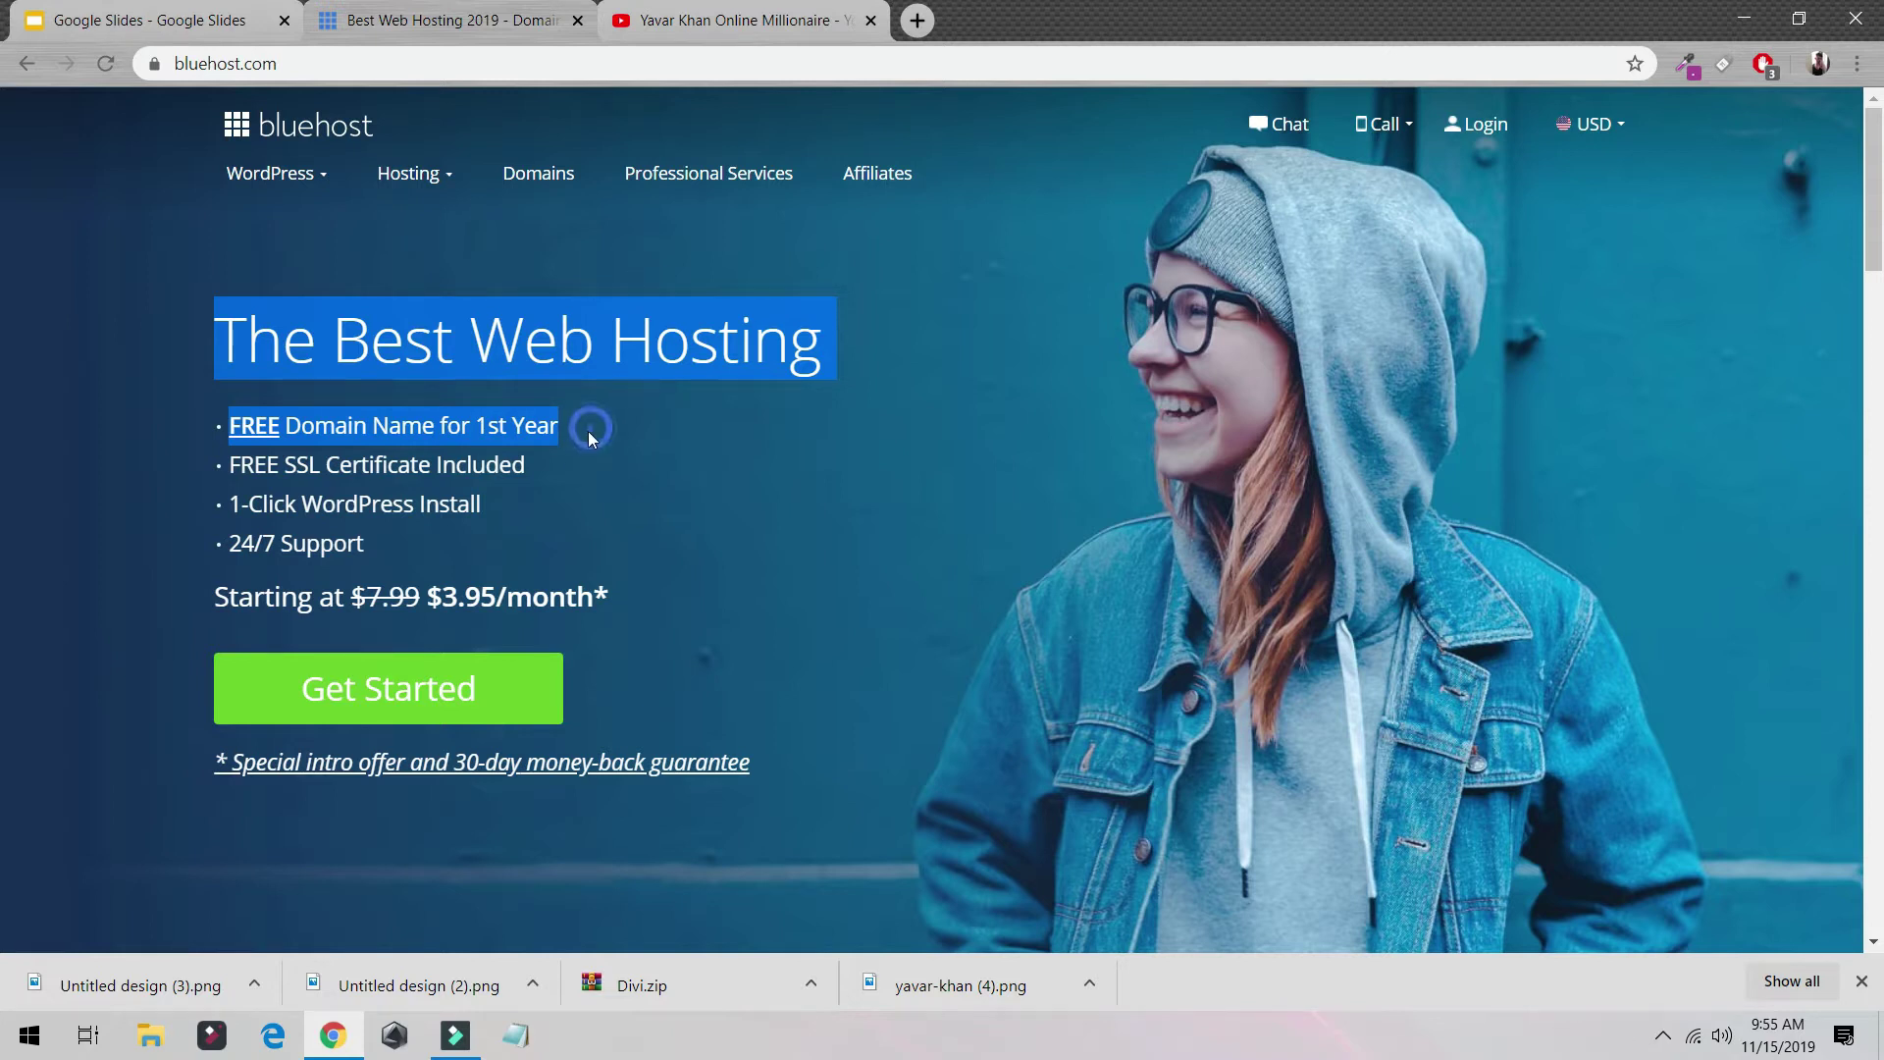
left_click(132, 425)
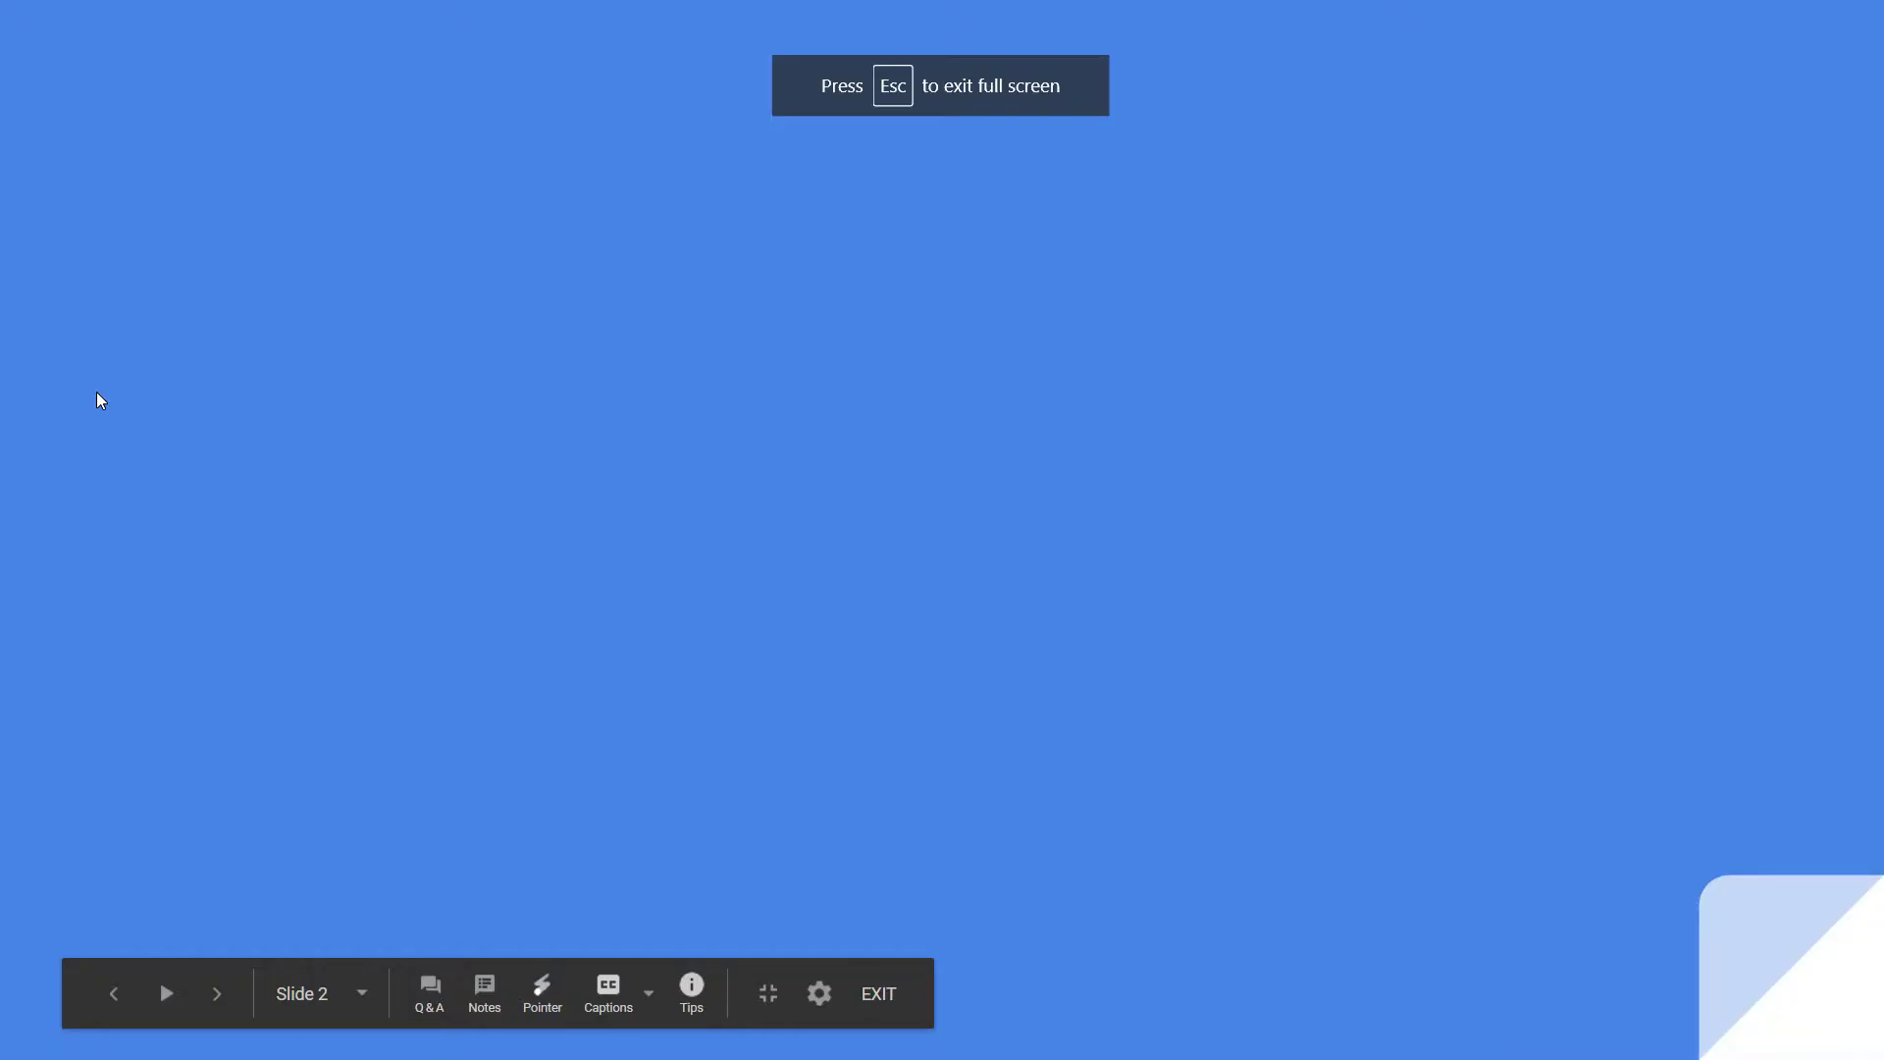
Step: Reveal the Pick Domain, Install Wordpress, Install Free Theme and You Are Done bullets, then exit the slideshow
key("Right")
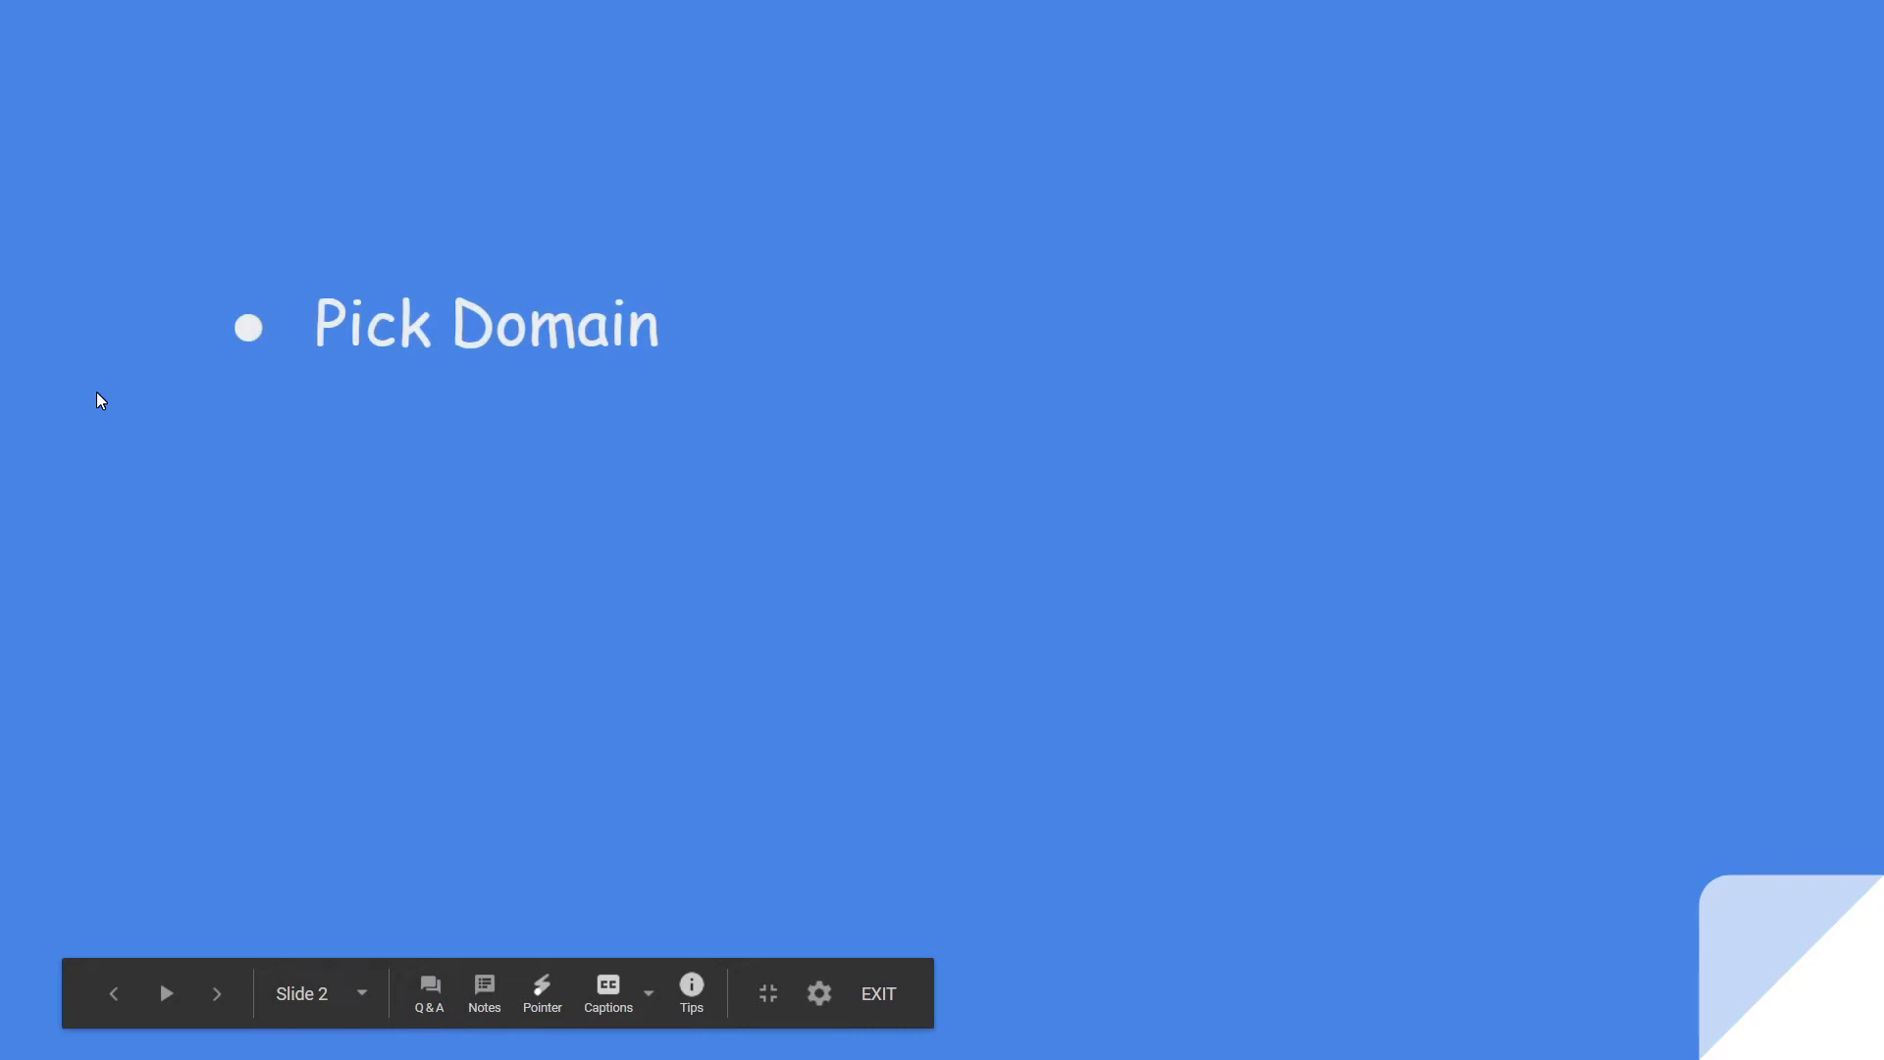
key("Right")
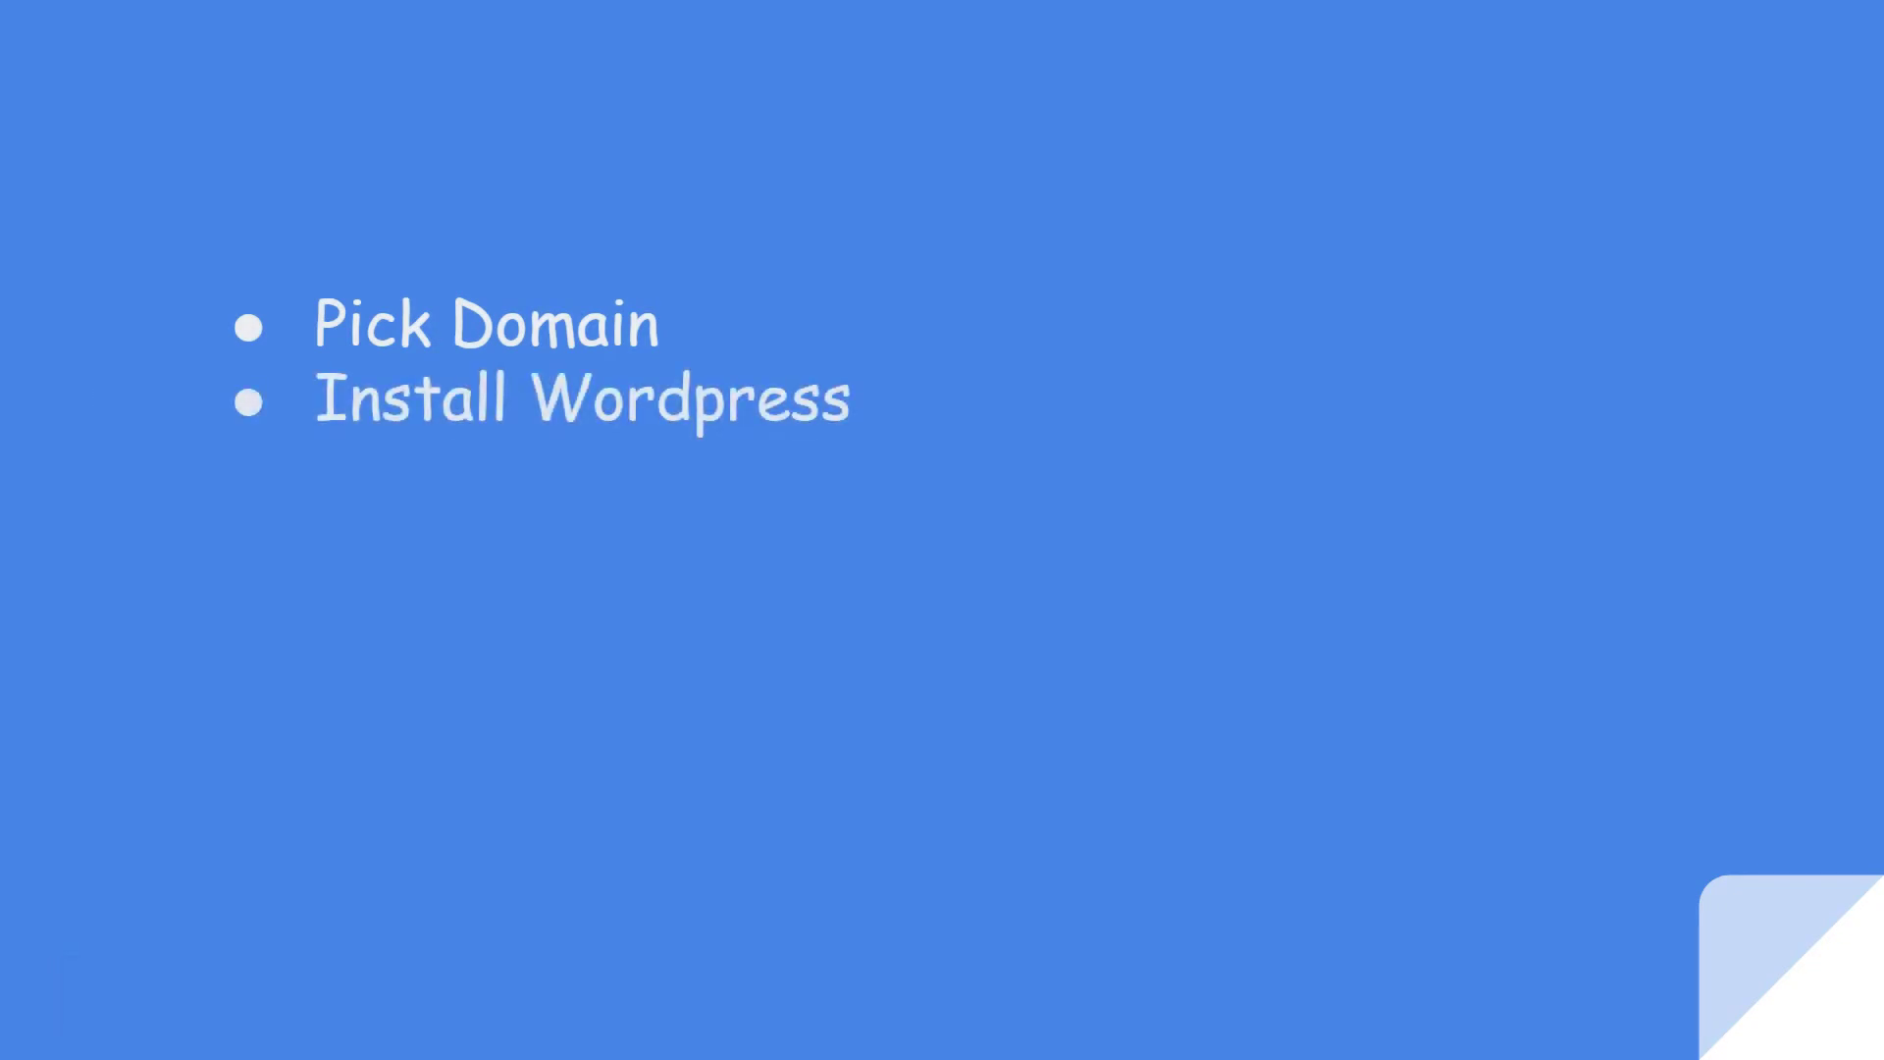
key("Right")
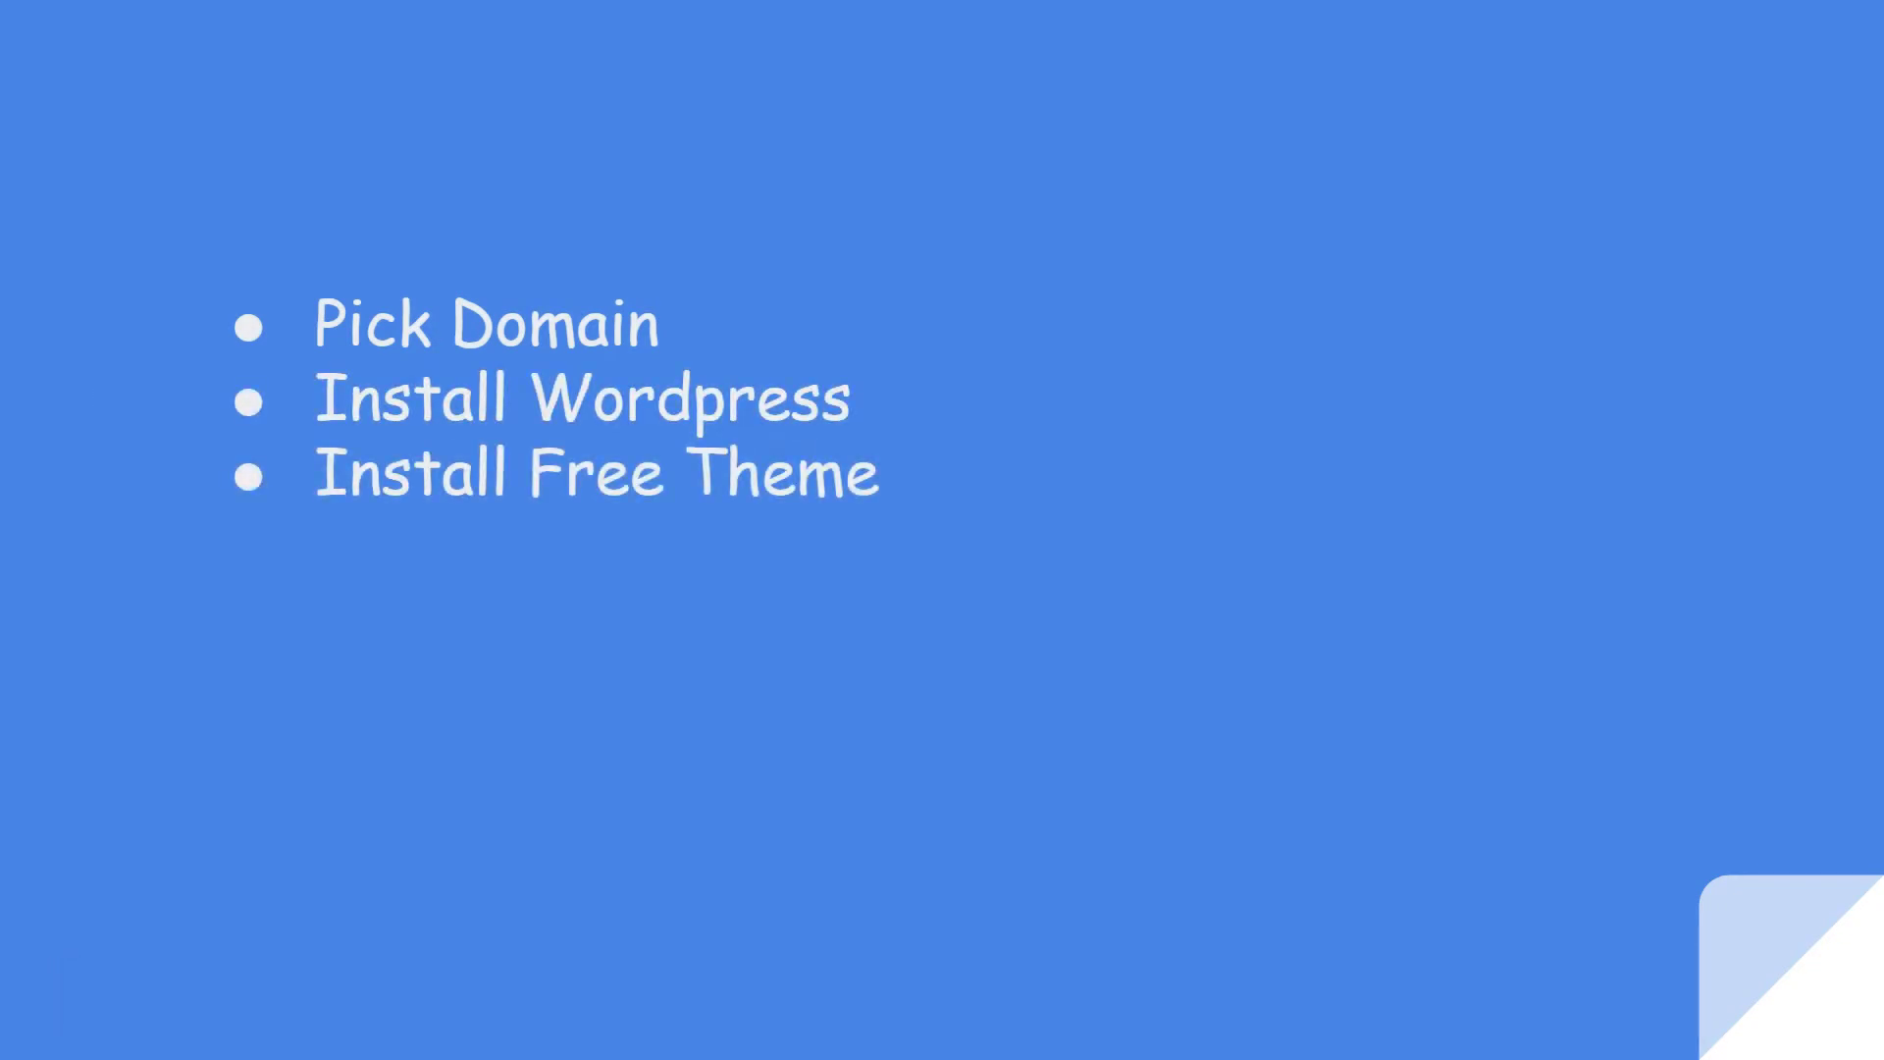
key("Right")
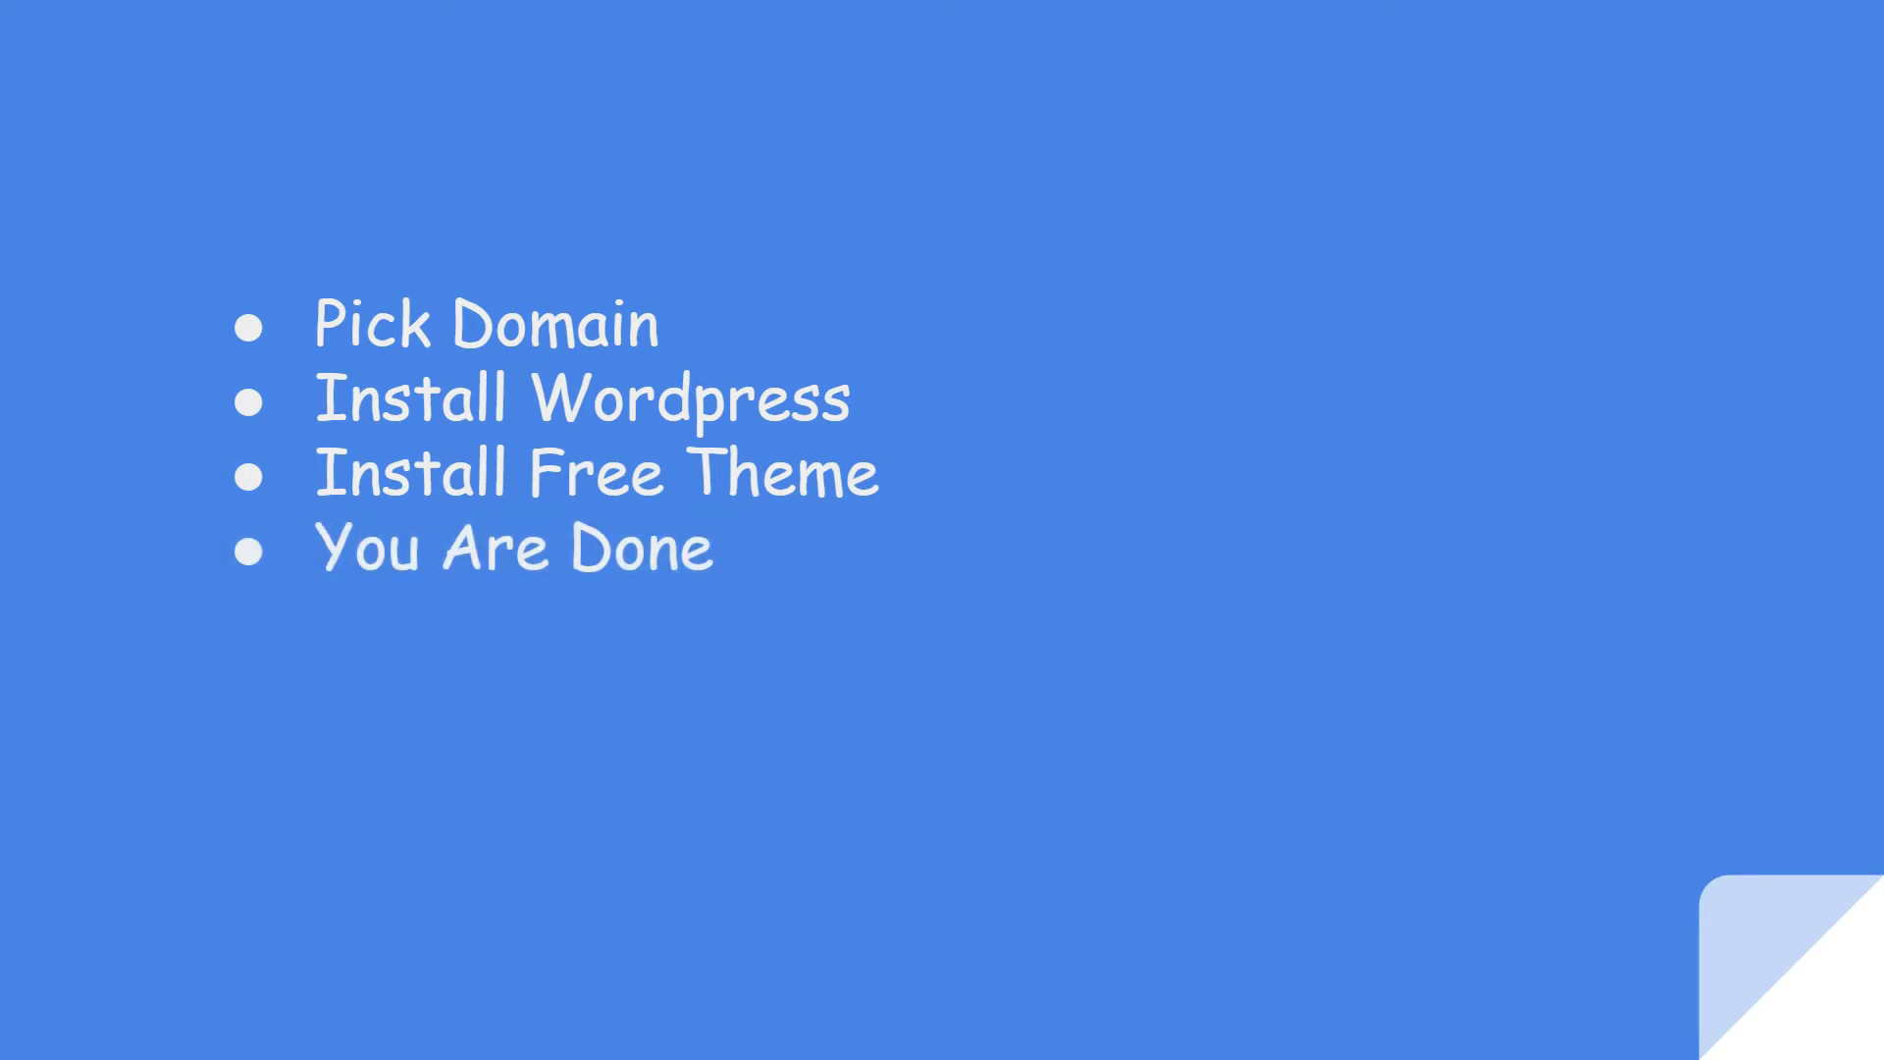
key("Escape")
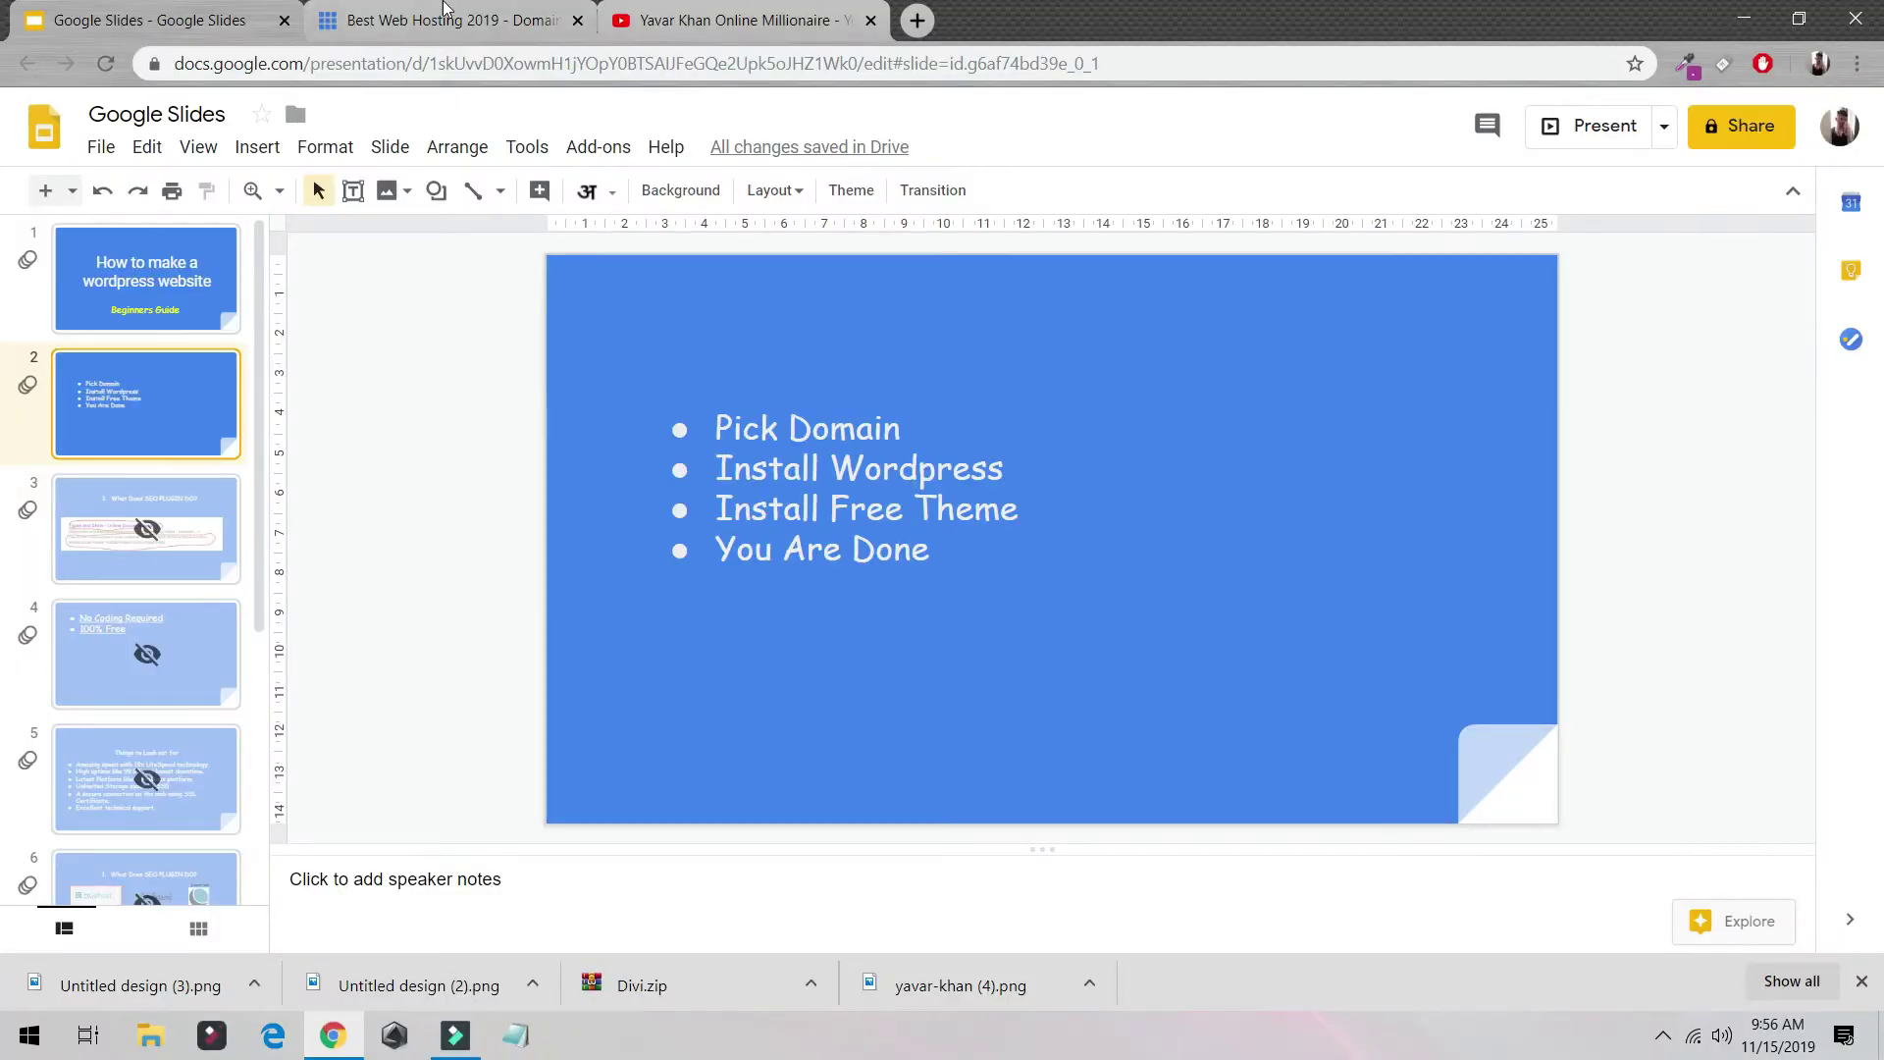
Step: Return to Bluehost and bring up the Basic, Plus, Choice Plus and Pro pricing cards
left_click(449, 21)
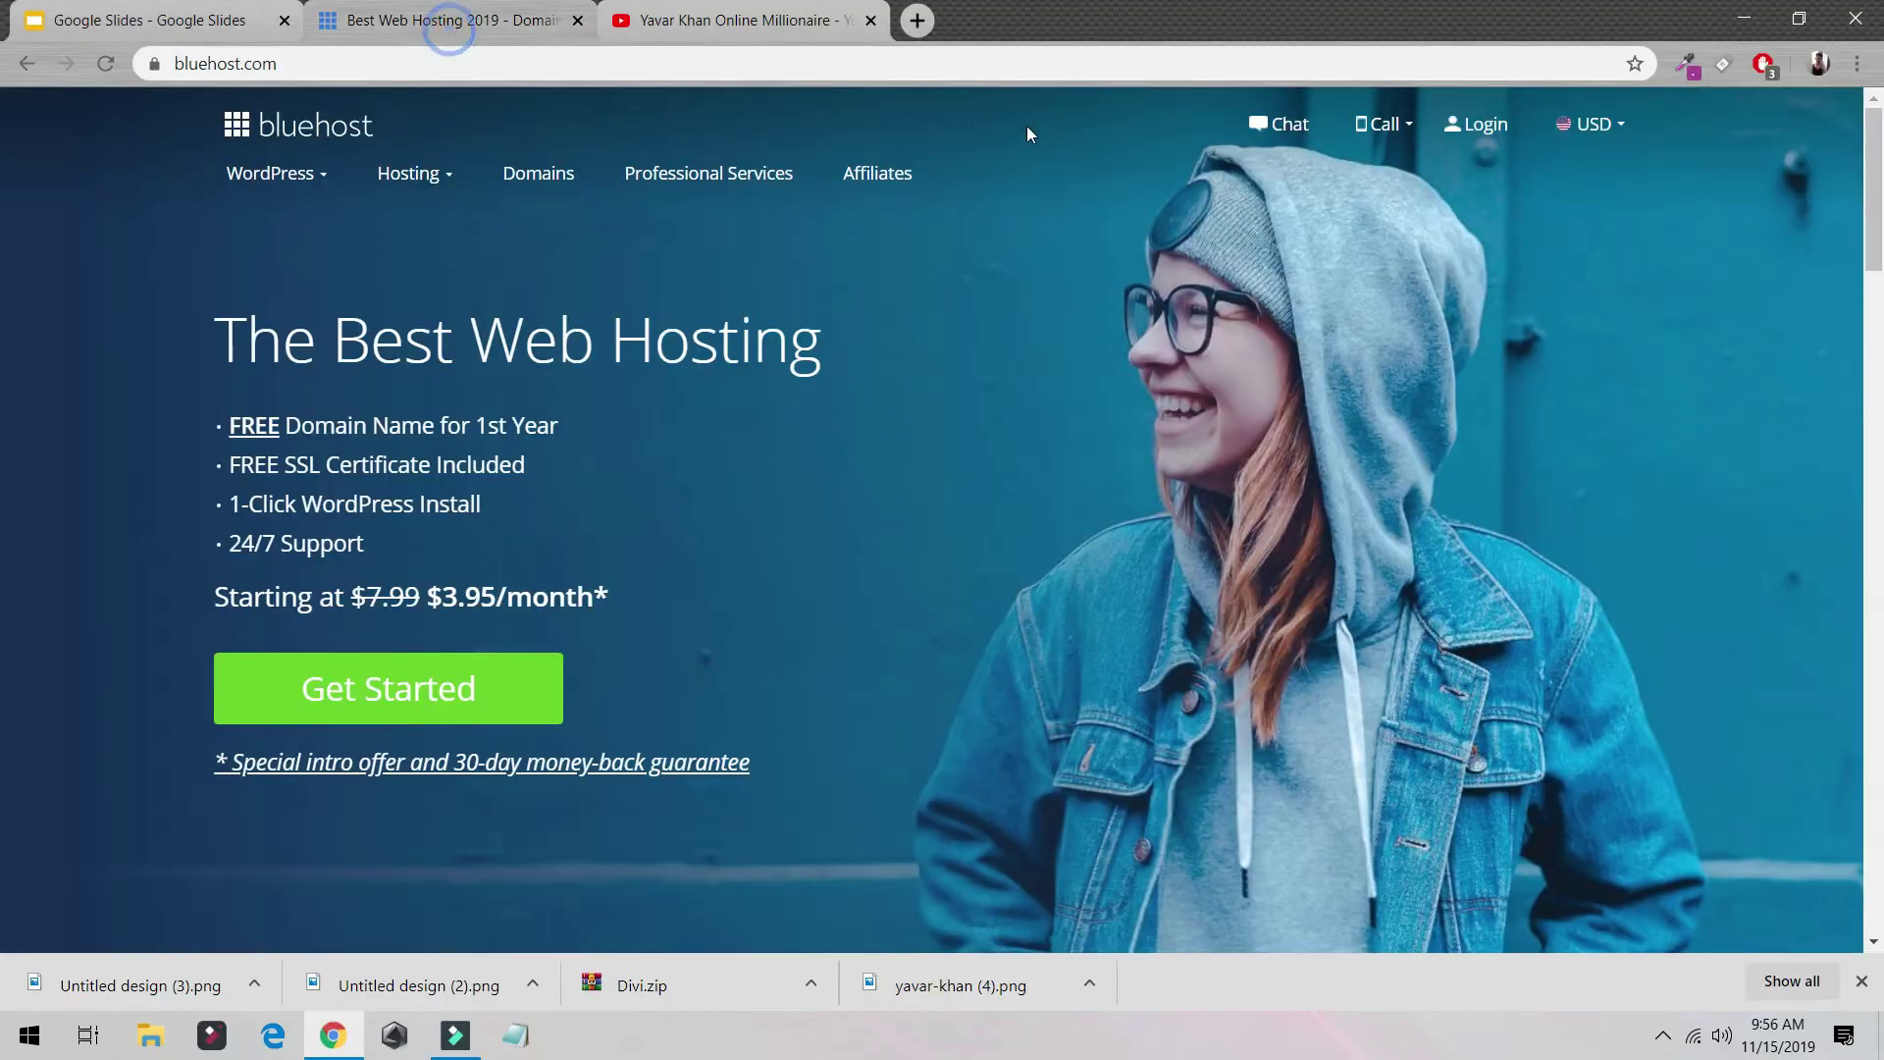
left_click(485, 688)
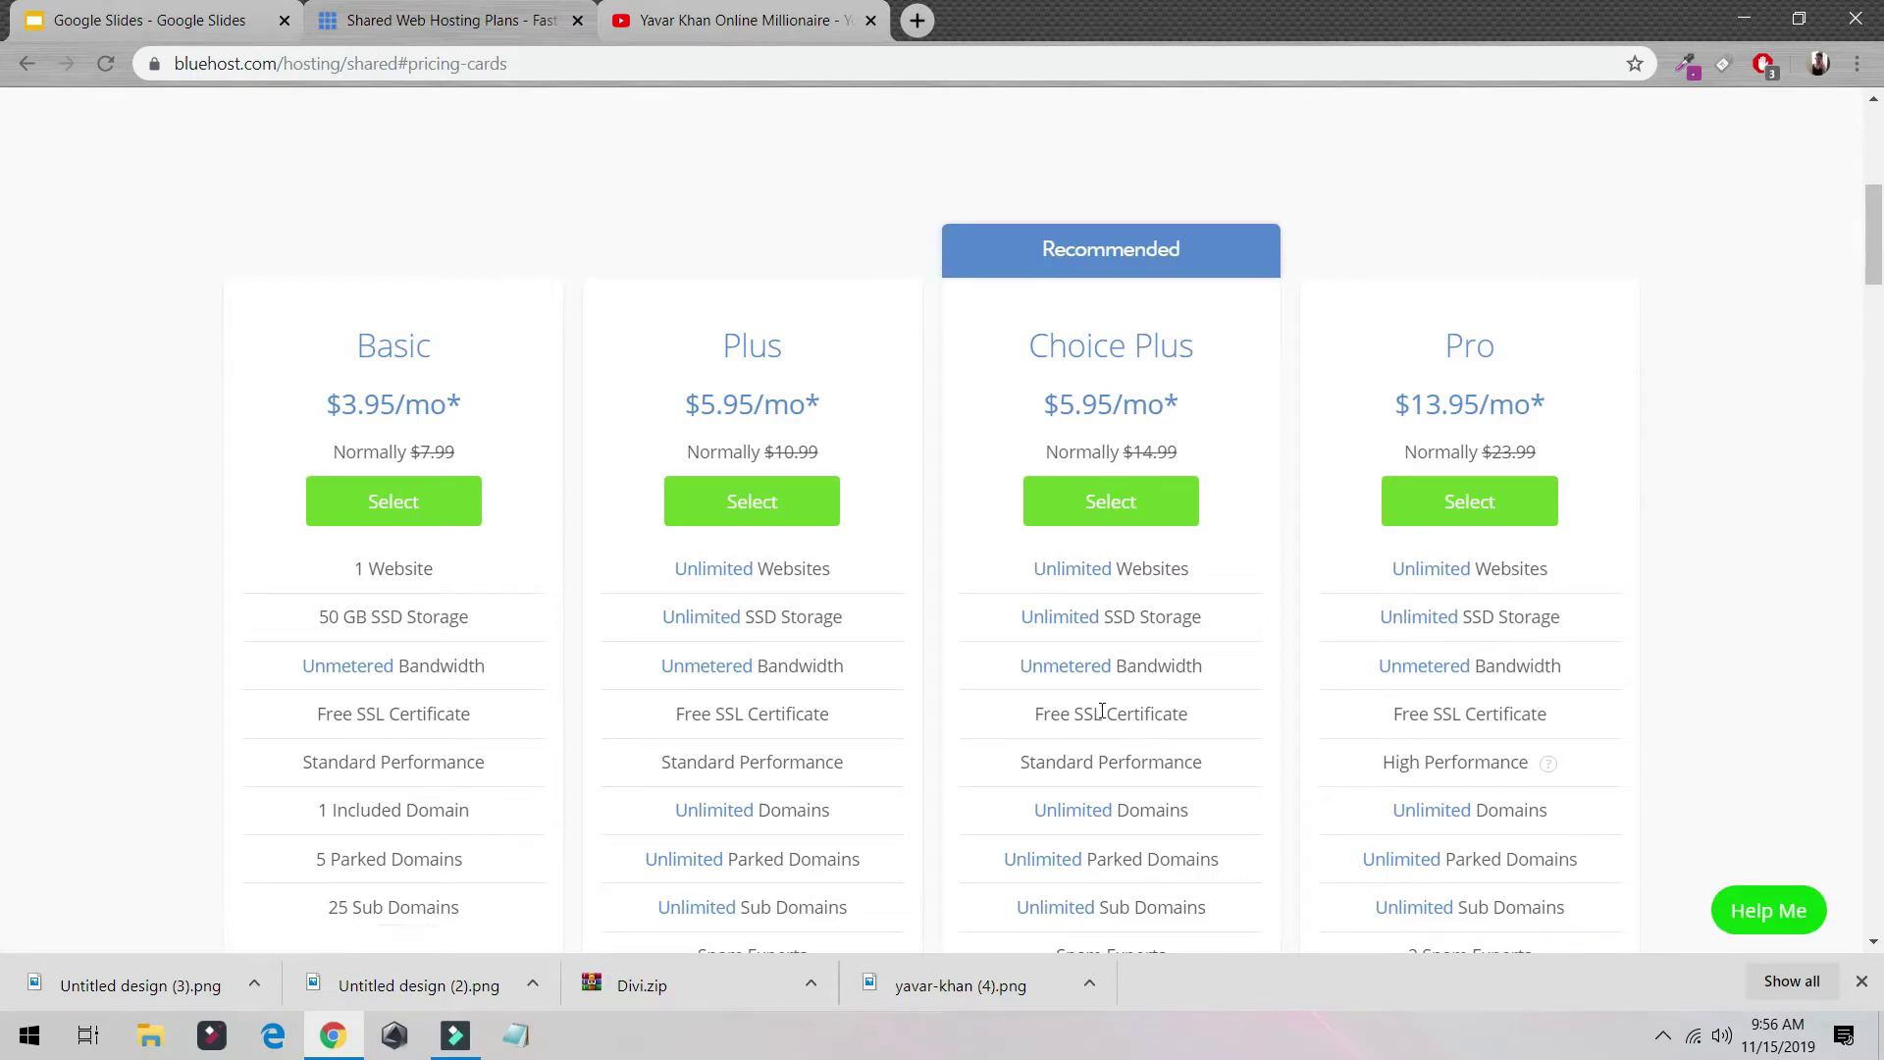
scroll(1118, 707, "down", 5)
scroll(1104, 732, "up", 5)
Step: Select the Choice Plus plan and enter a new .com domain name, then continue
left_click(1102, 528)
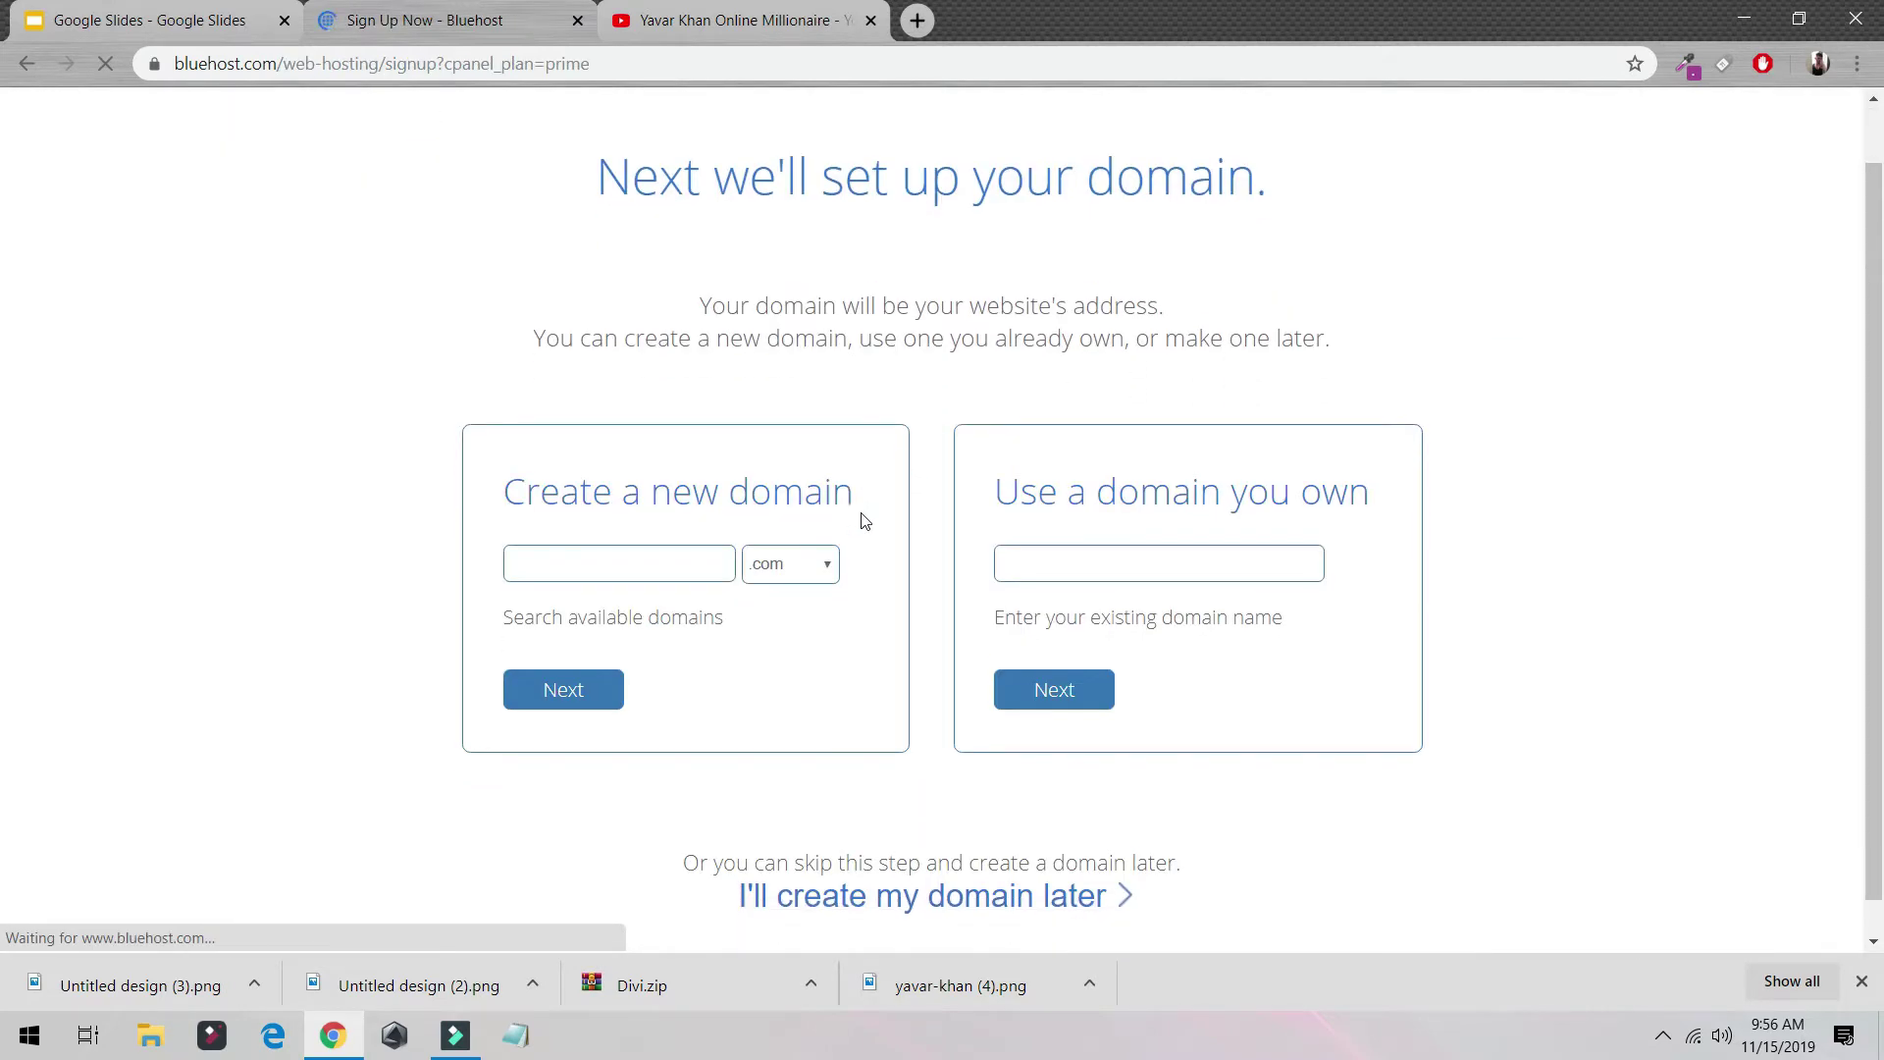
left_click(636, 530)
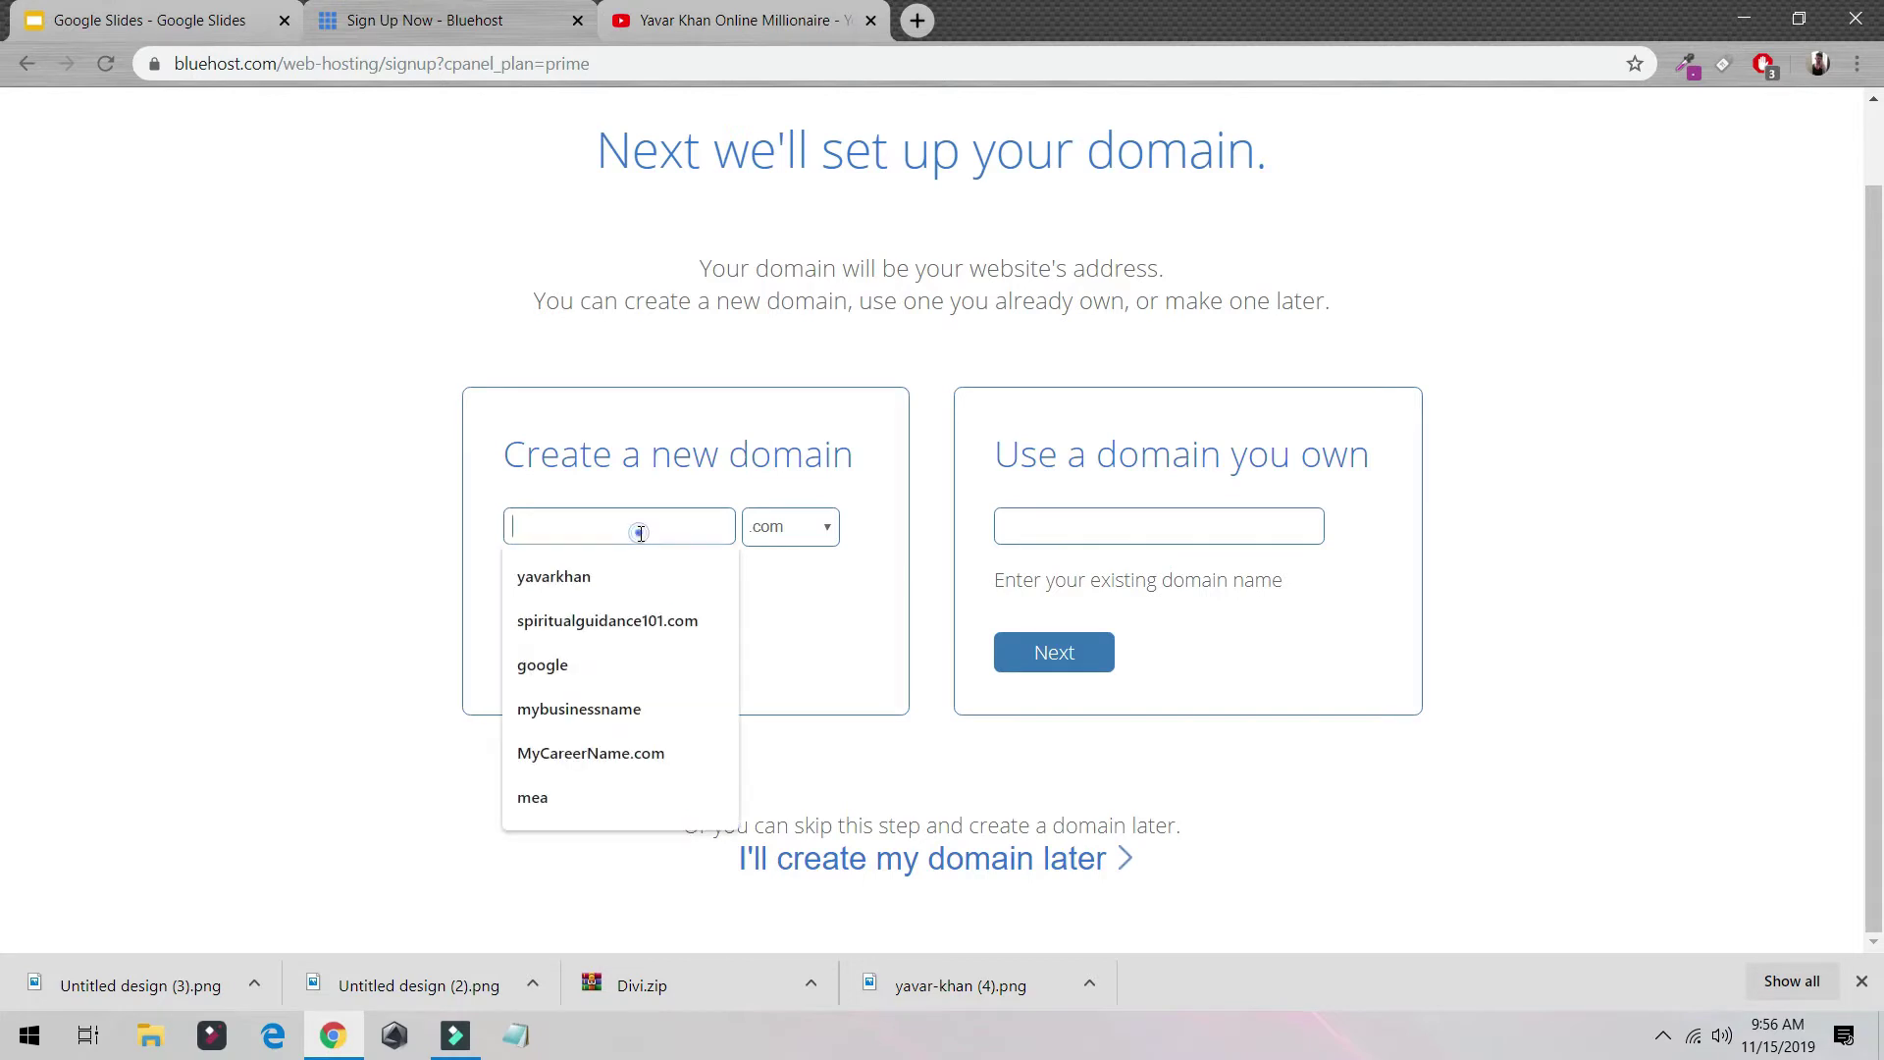
left_click(632, 573)
left_click(674, 528)
type("21312")
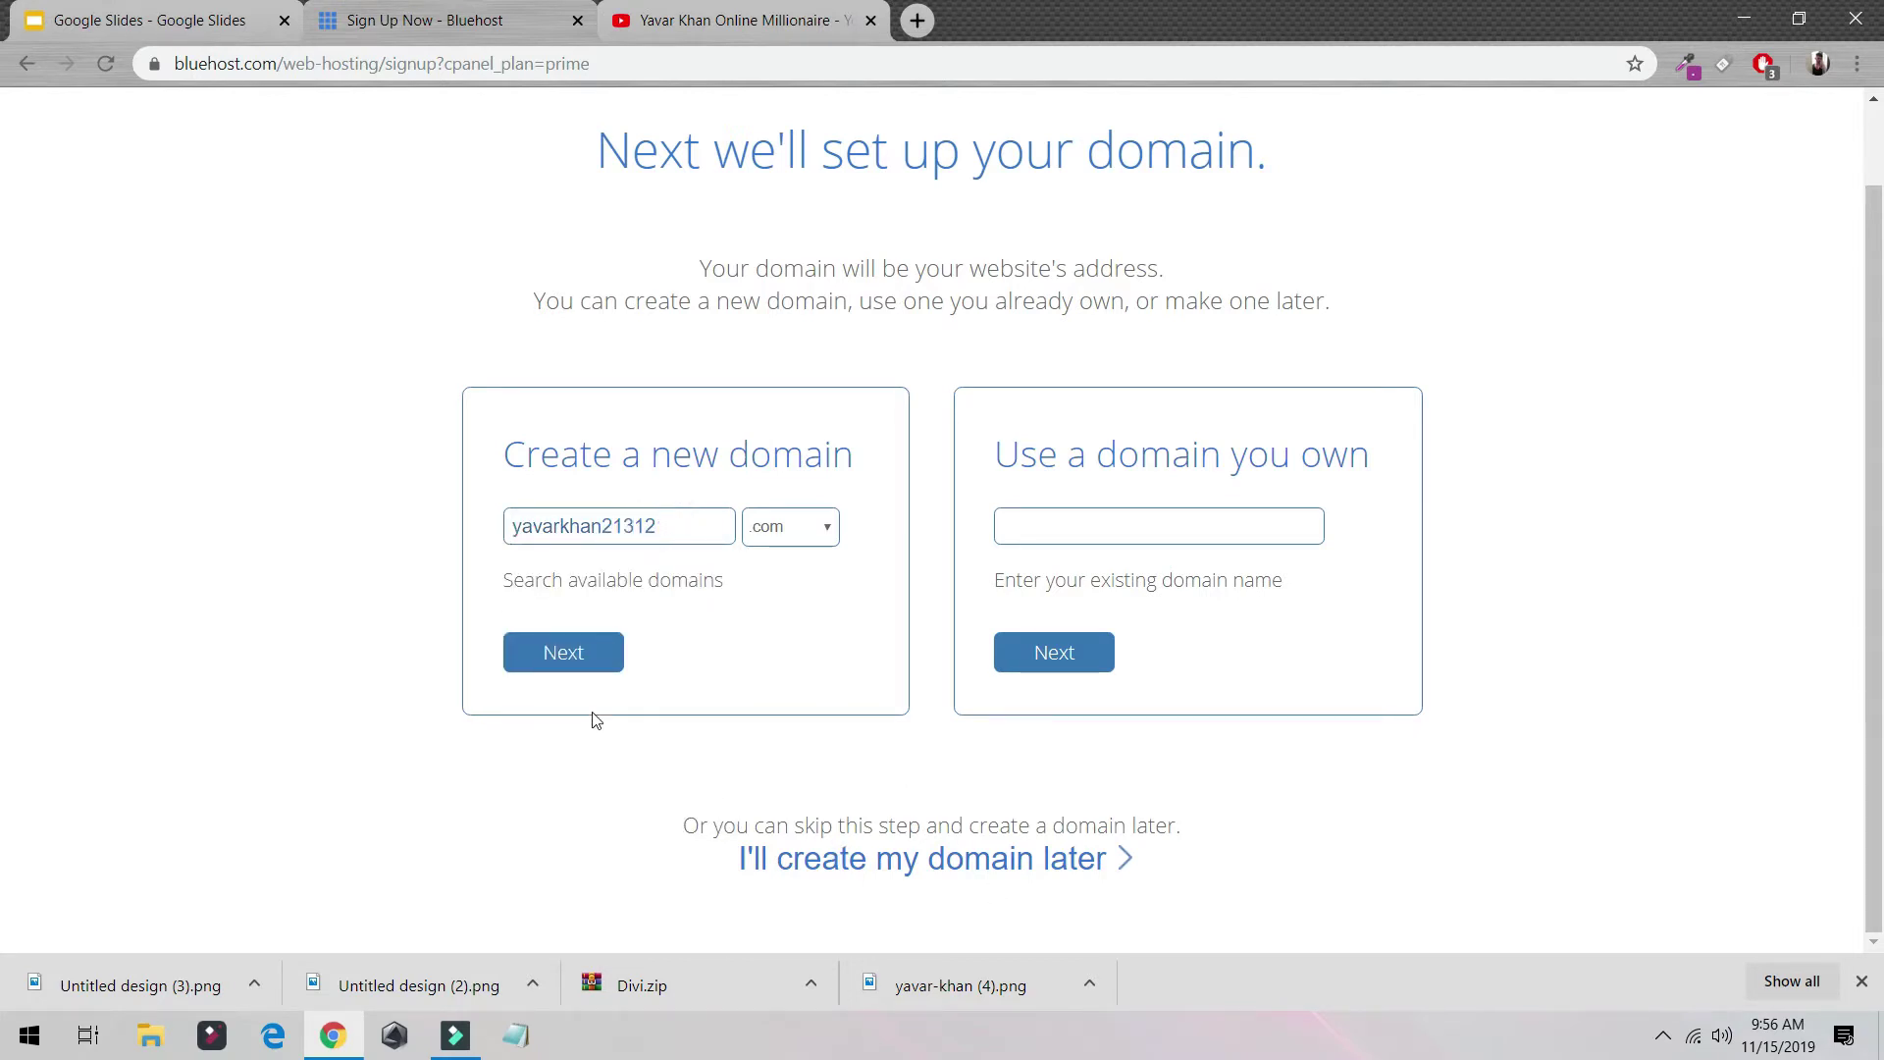
left_click(592, 660)
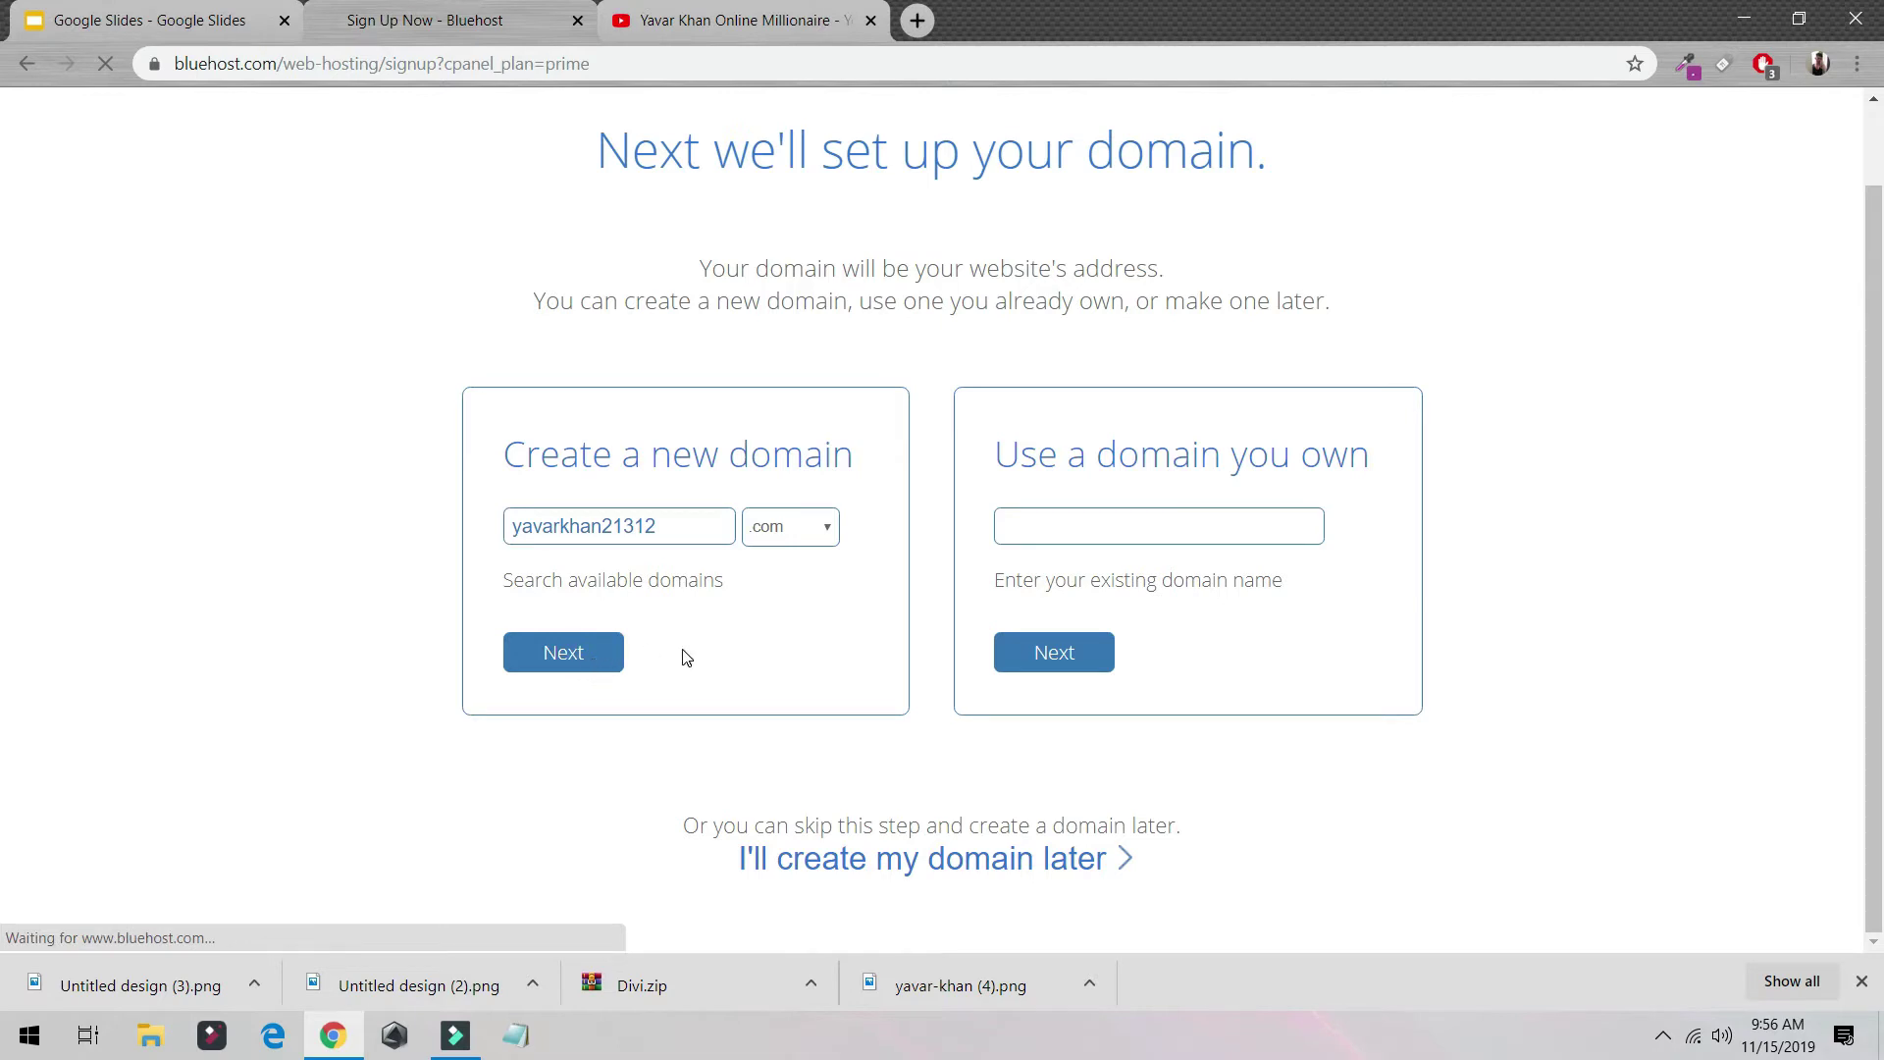
Step: Choose the Prime 12 Month account plan on the signup form
scroll(690, 648, "down", 13)
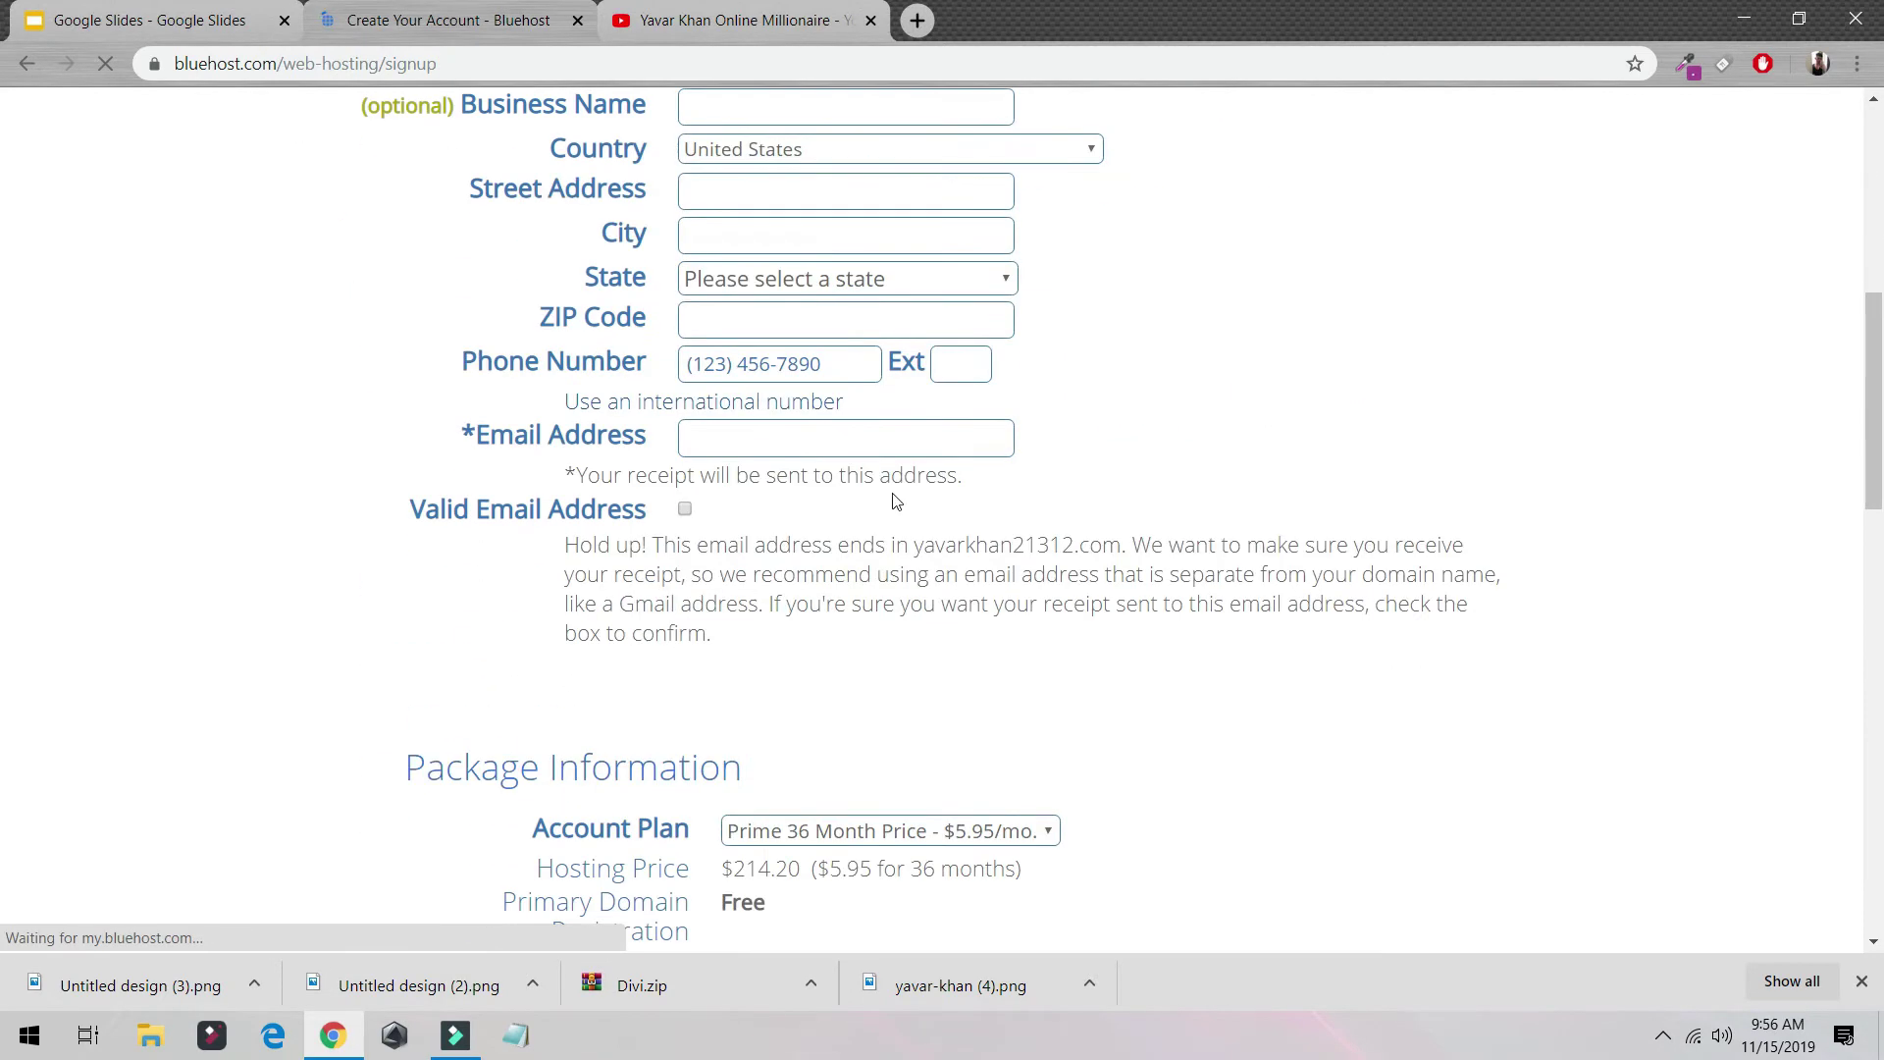
scroll(852, 334, "up", 3)
left_click(852, 338)
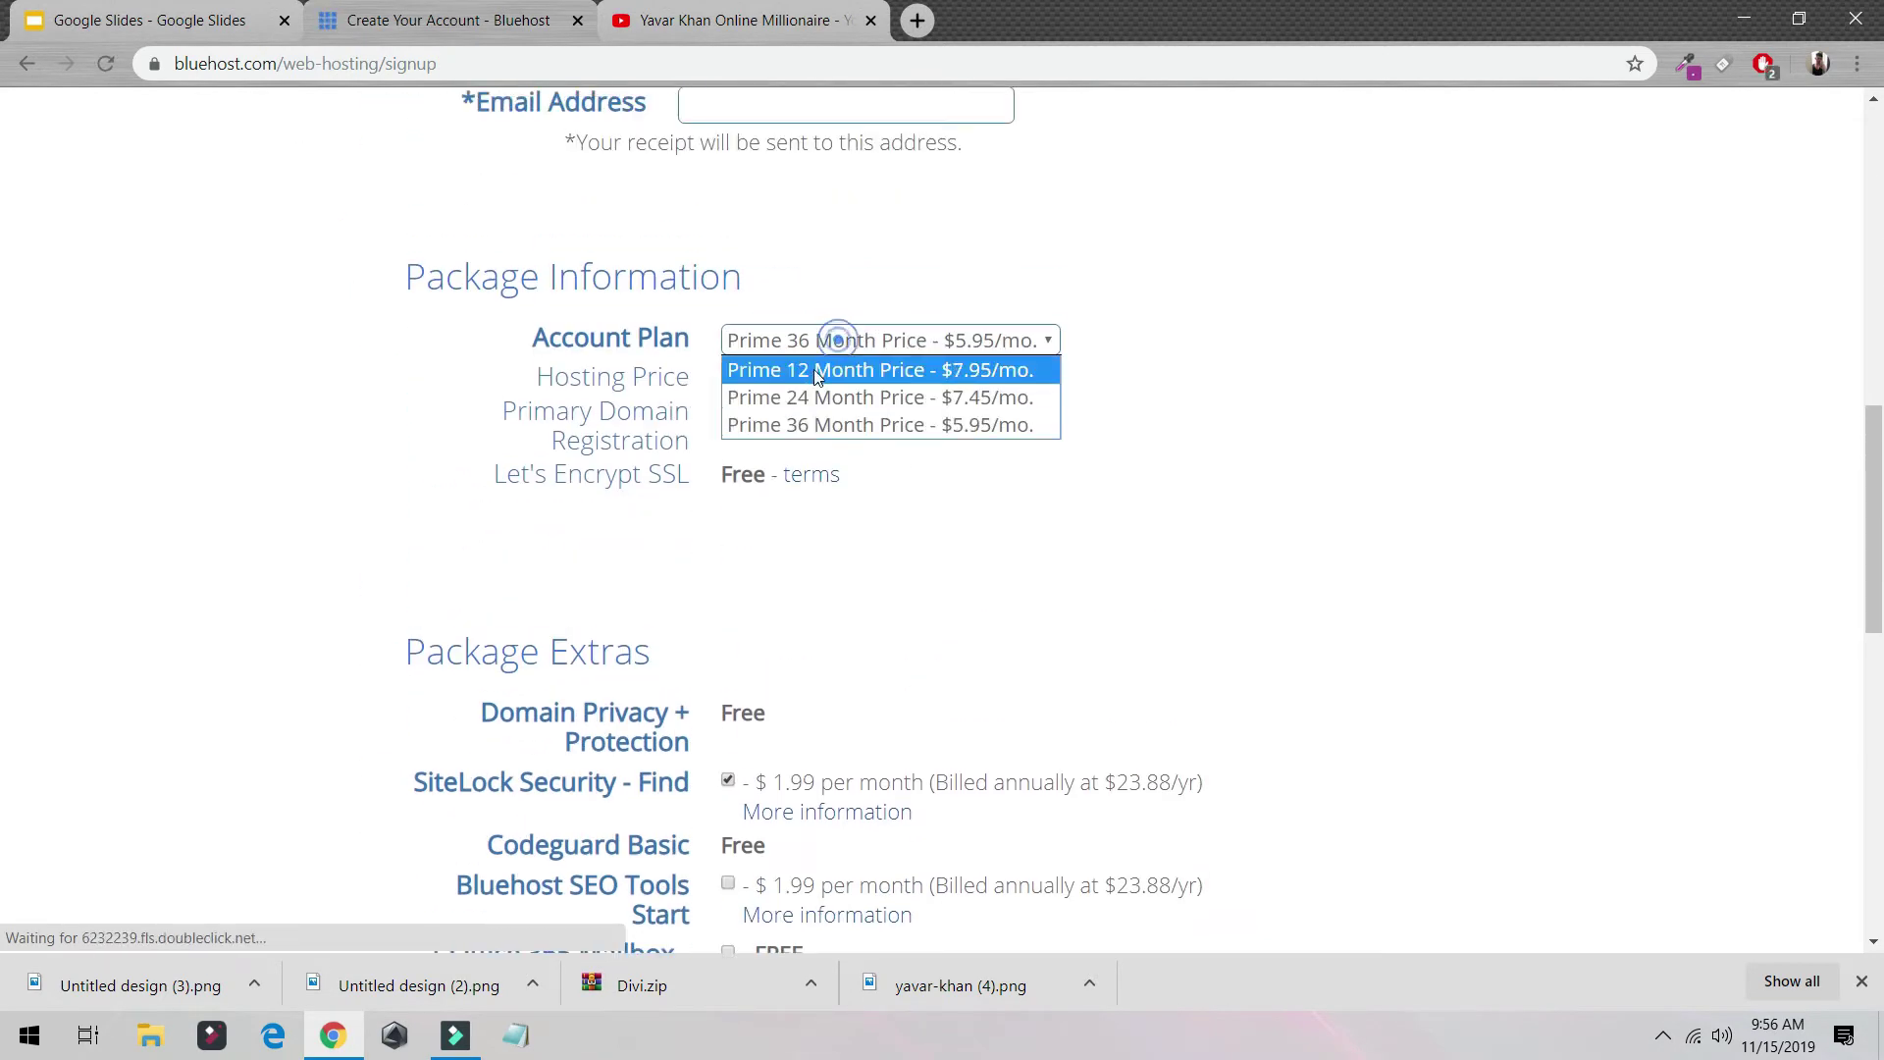
left_click(812, 367)
scroll(802, 420, "down", 9)
scroll(802, 420, "down", 2)
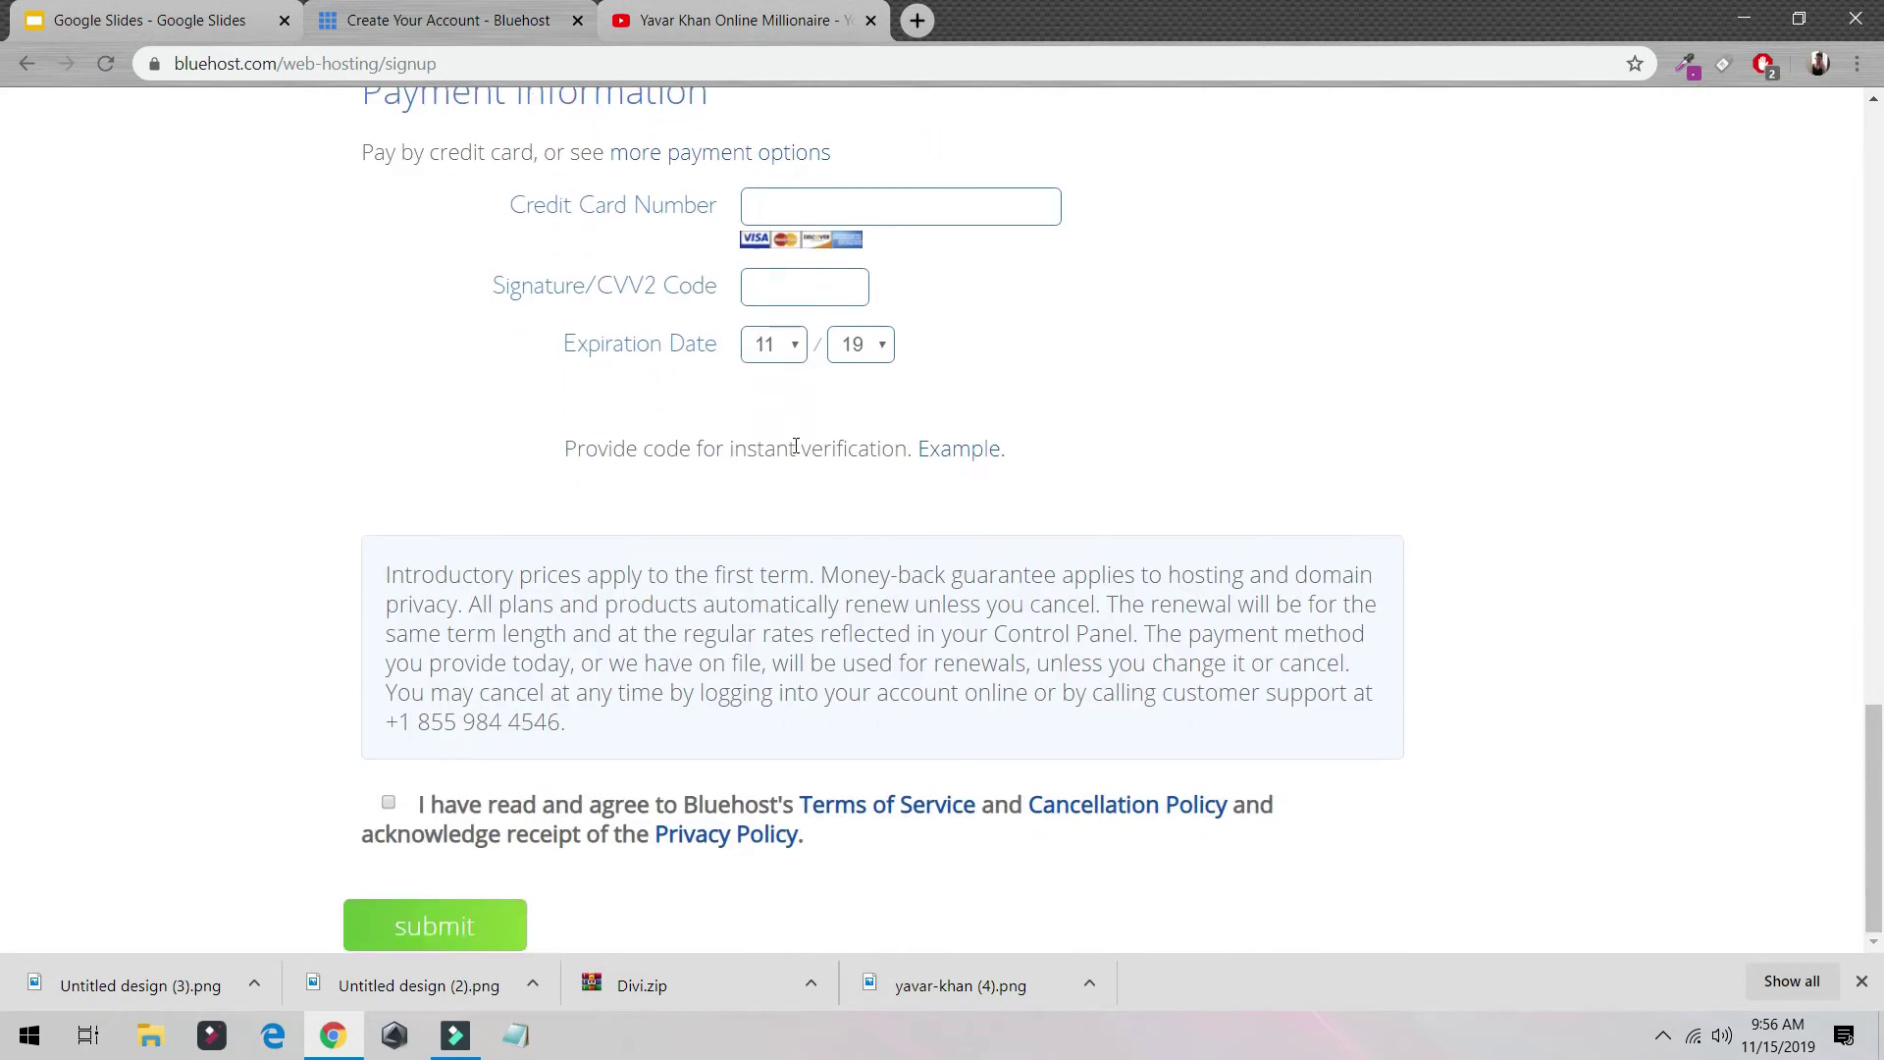
scroll(751, 636, "up", 5)
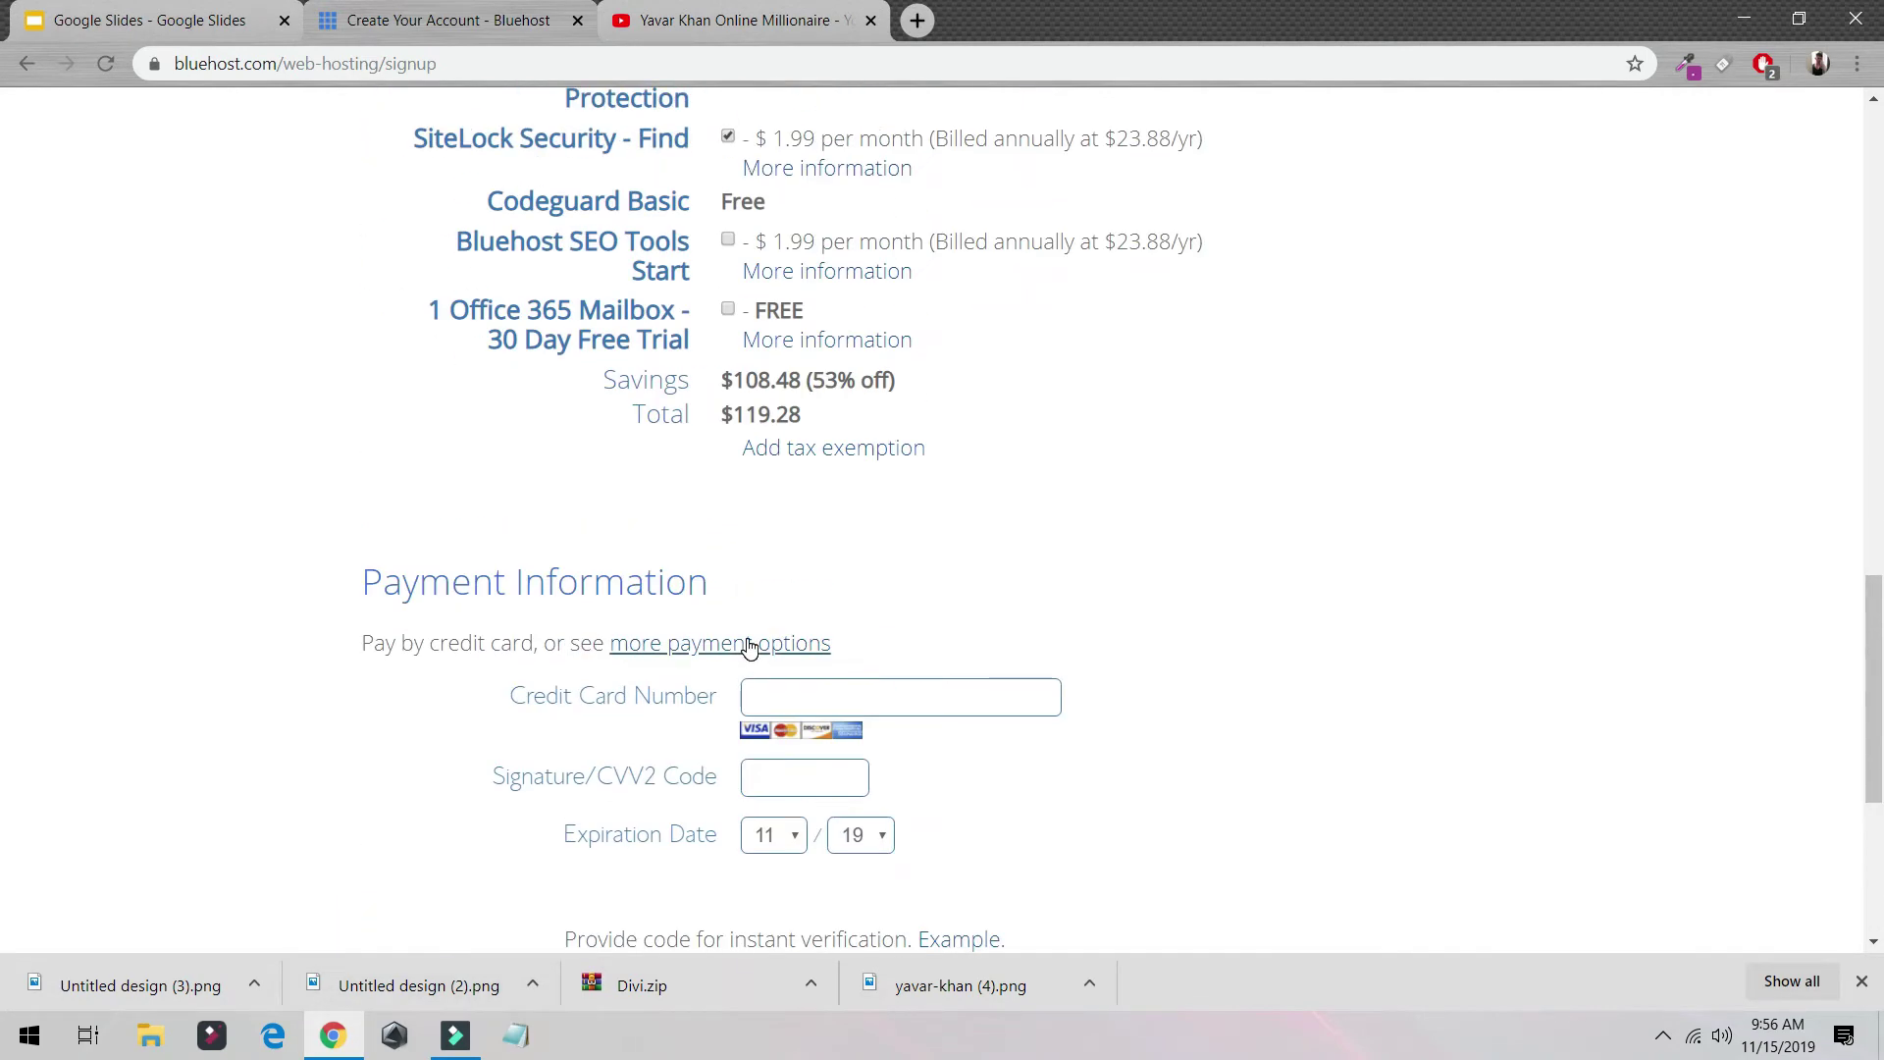
Step: Go back to the Bluehost homepage by entering bluehost.com in the address bar
left_click(409, 65)
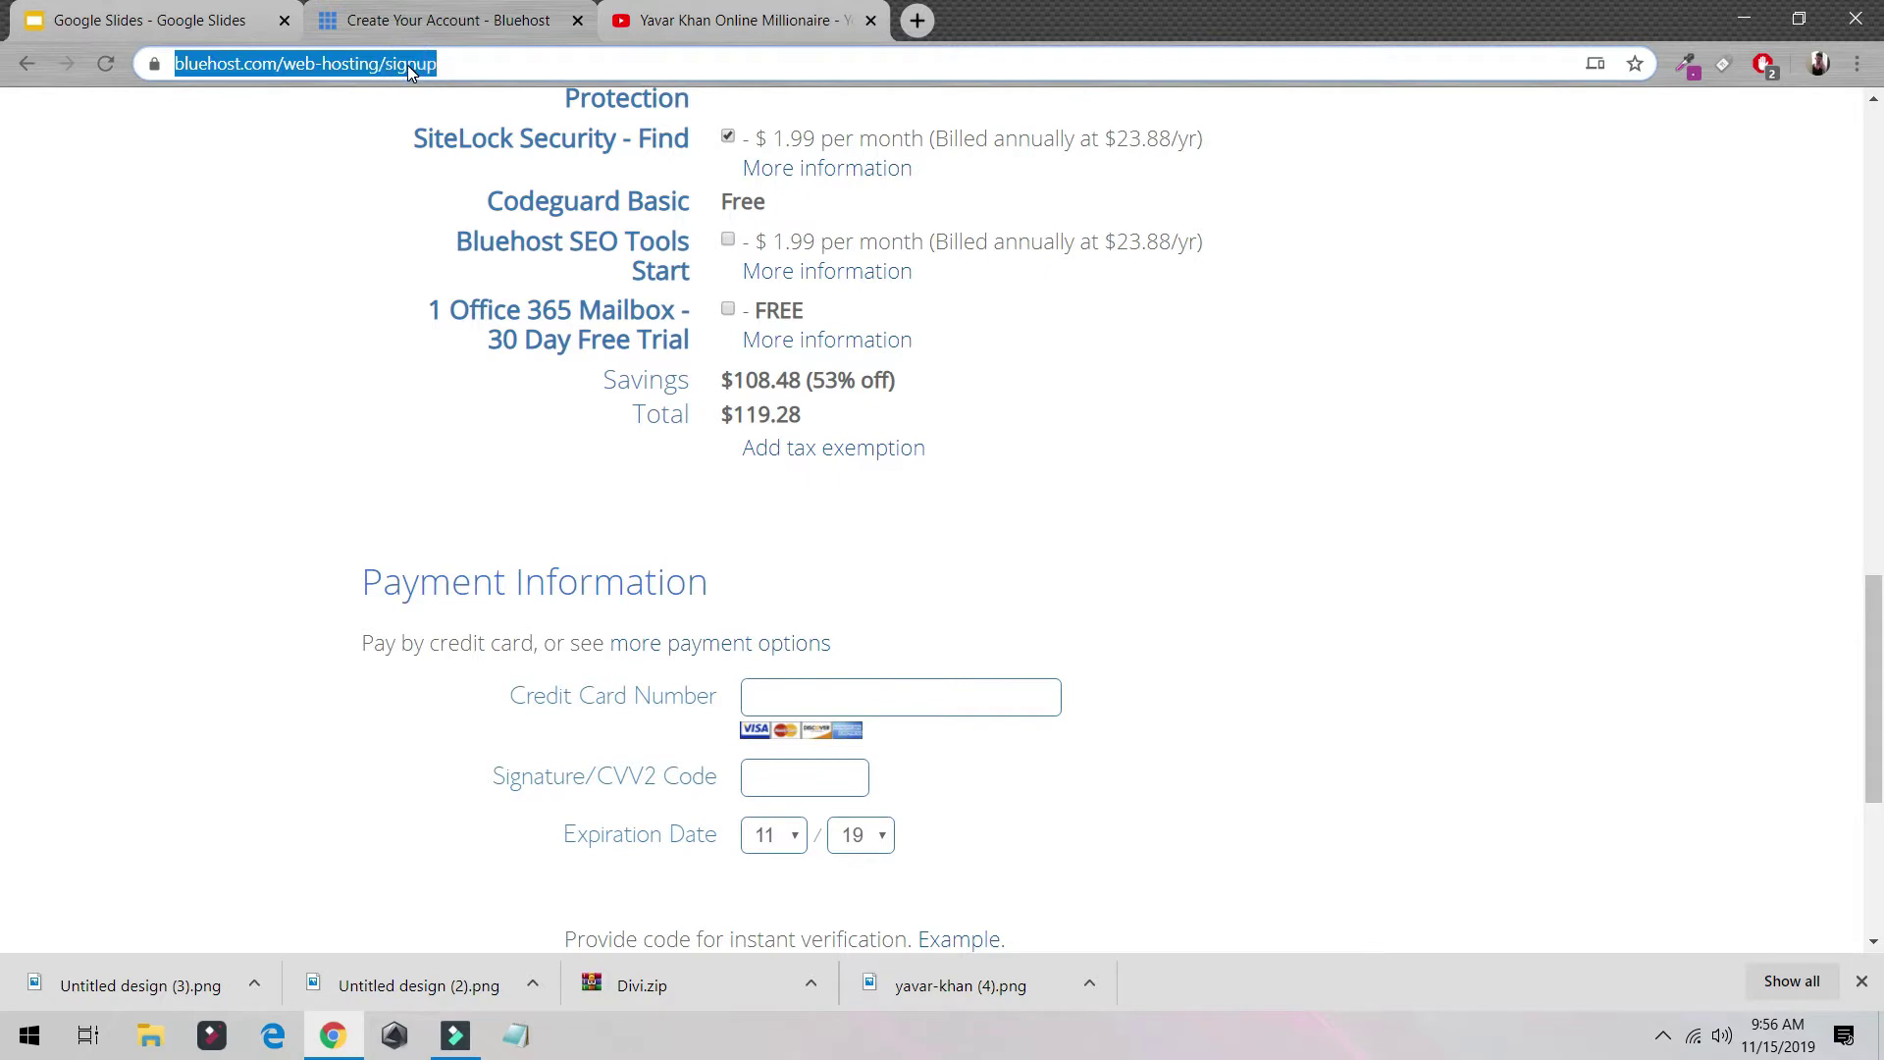
type("blu")
key("Return")
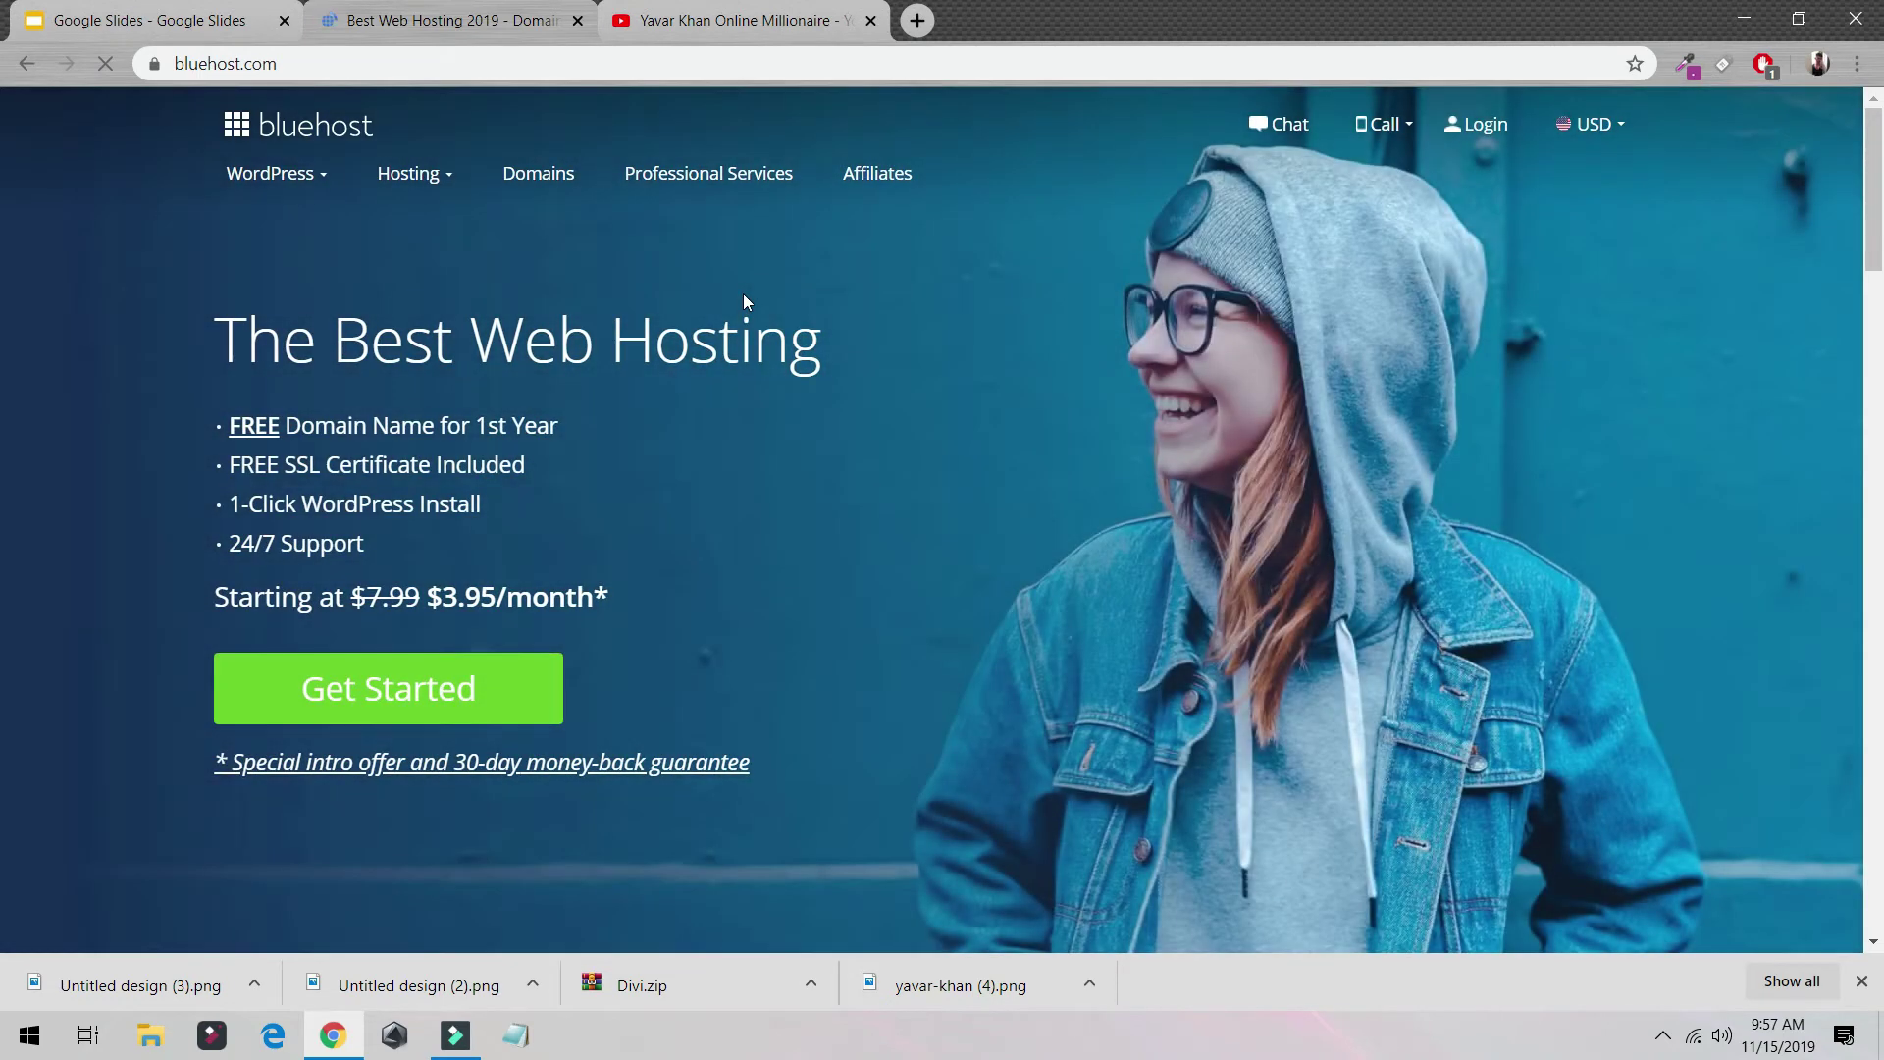
Step: Log in to reach the Bluehost portal dashboard with its launch checklist
mouse_move(1410, 143)
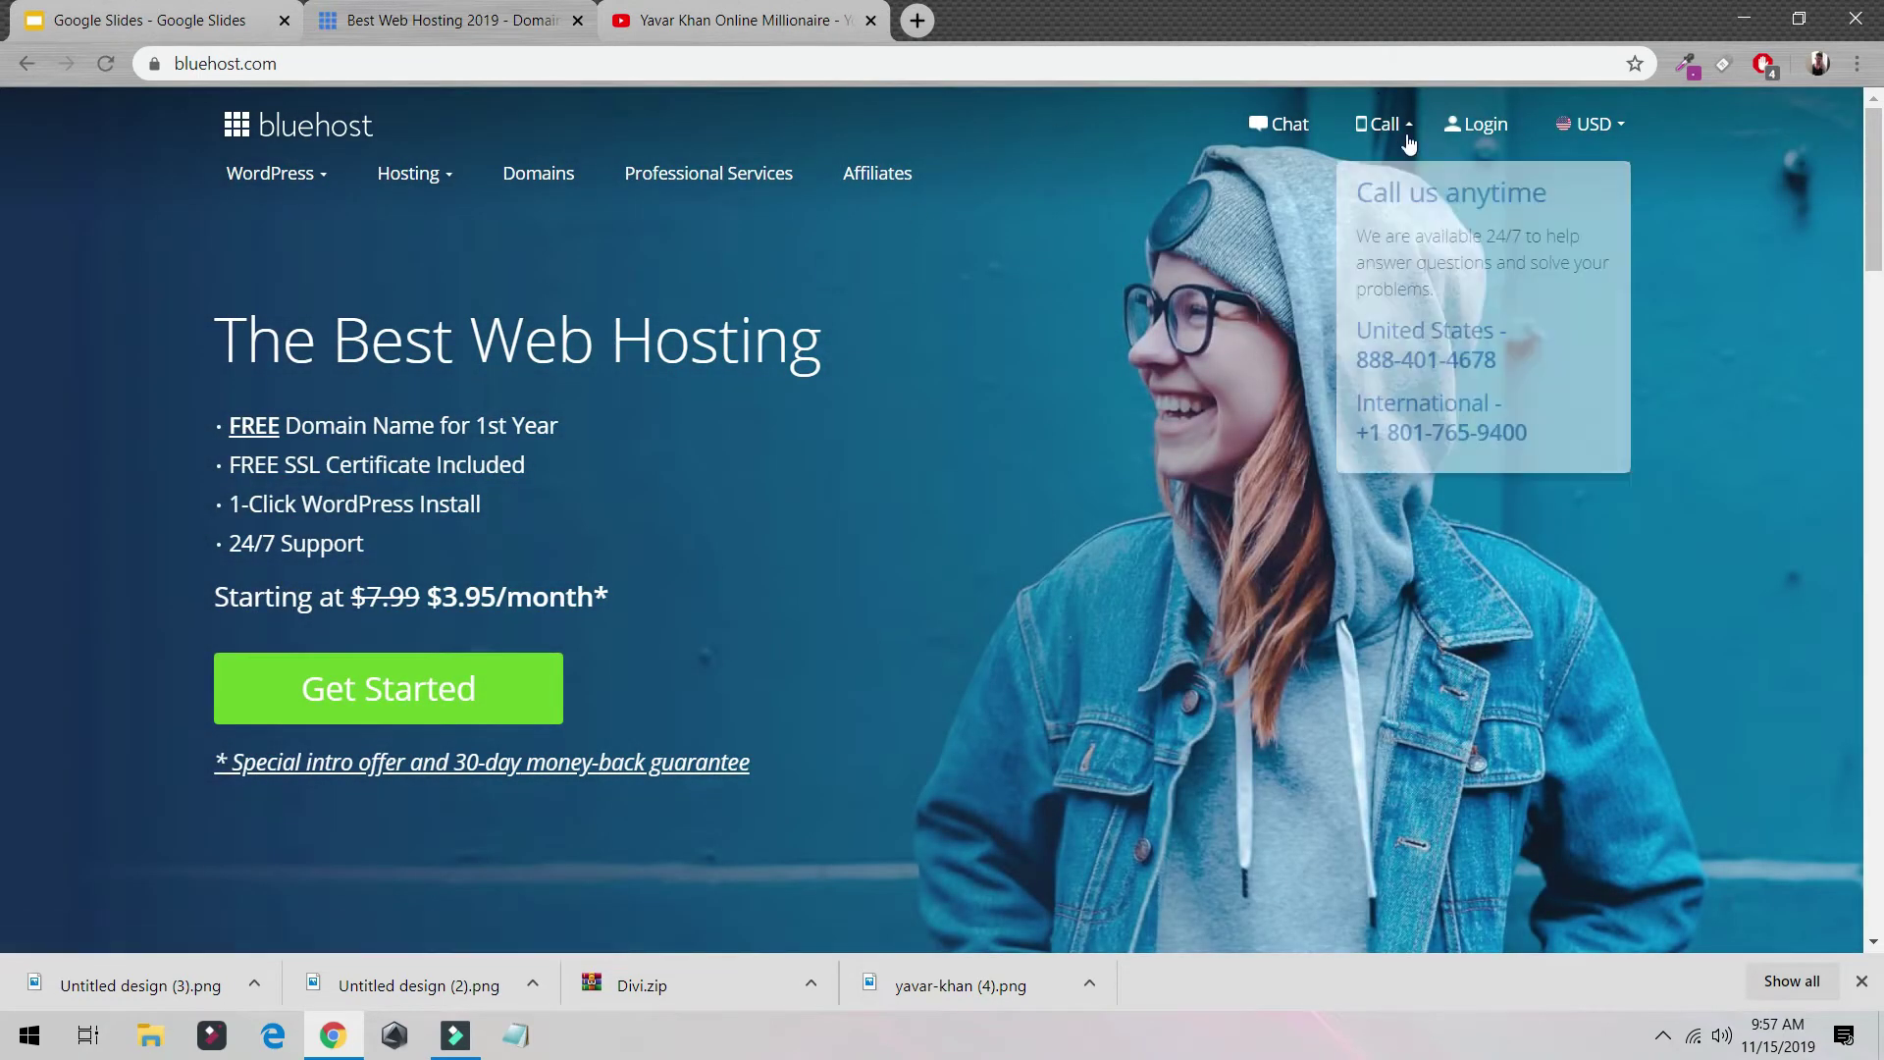
left_click(1507, 140)
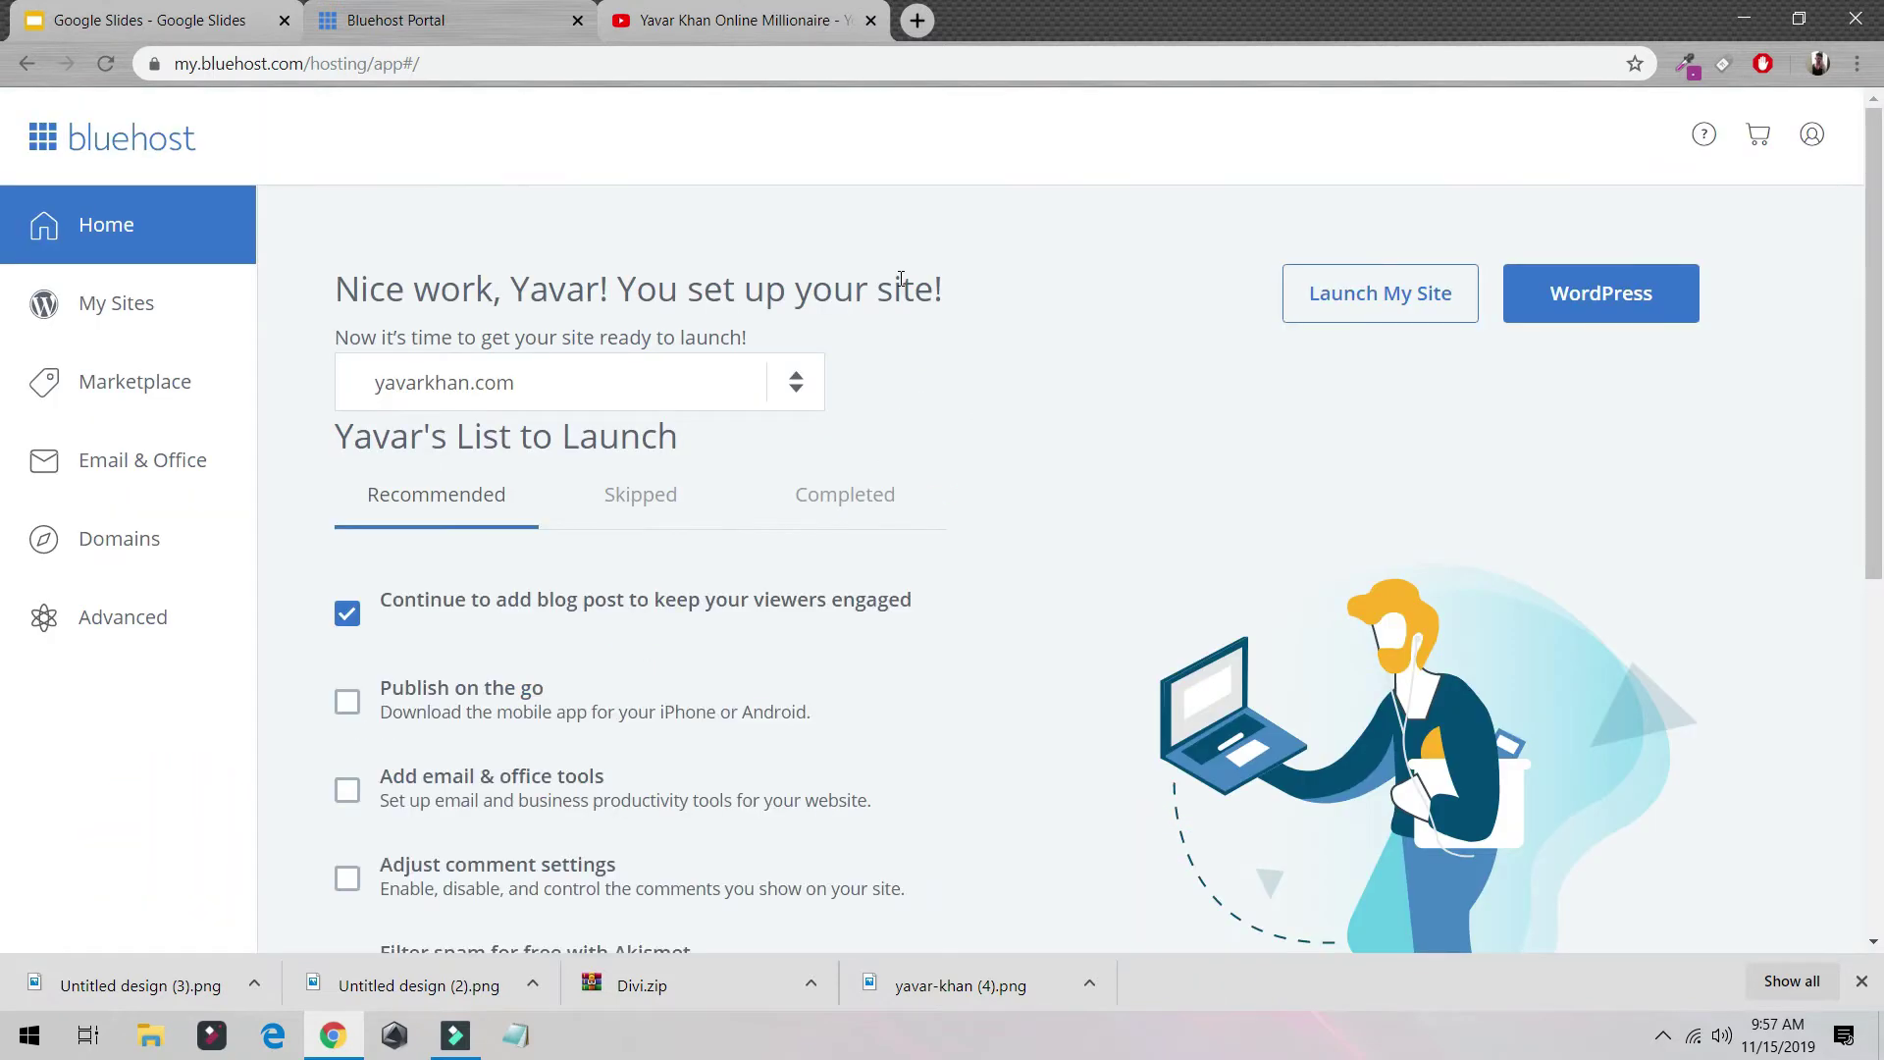
Step: From My Sites, start a new WordPress site with the site name 'sample'
left_click(163, 299)
left_click(1699, 278)
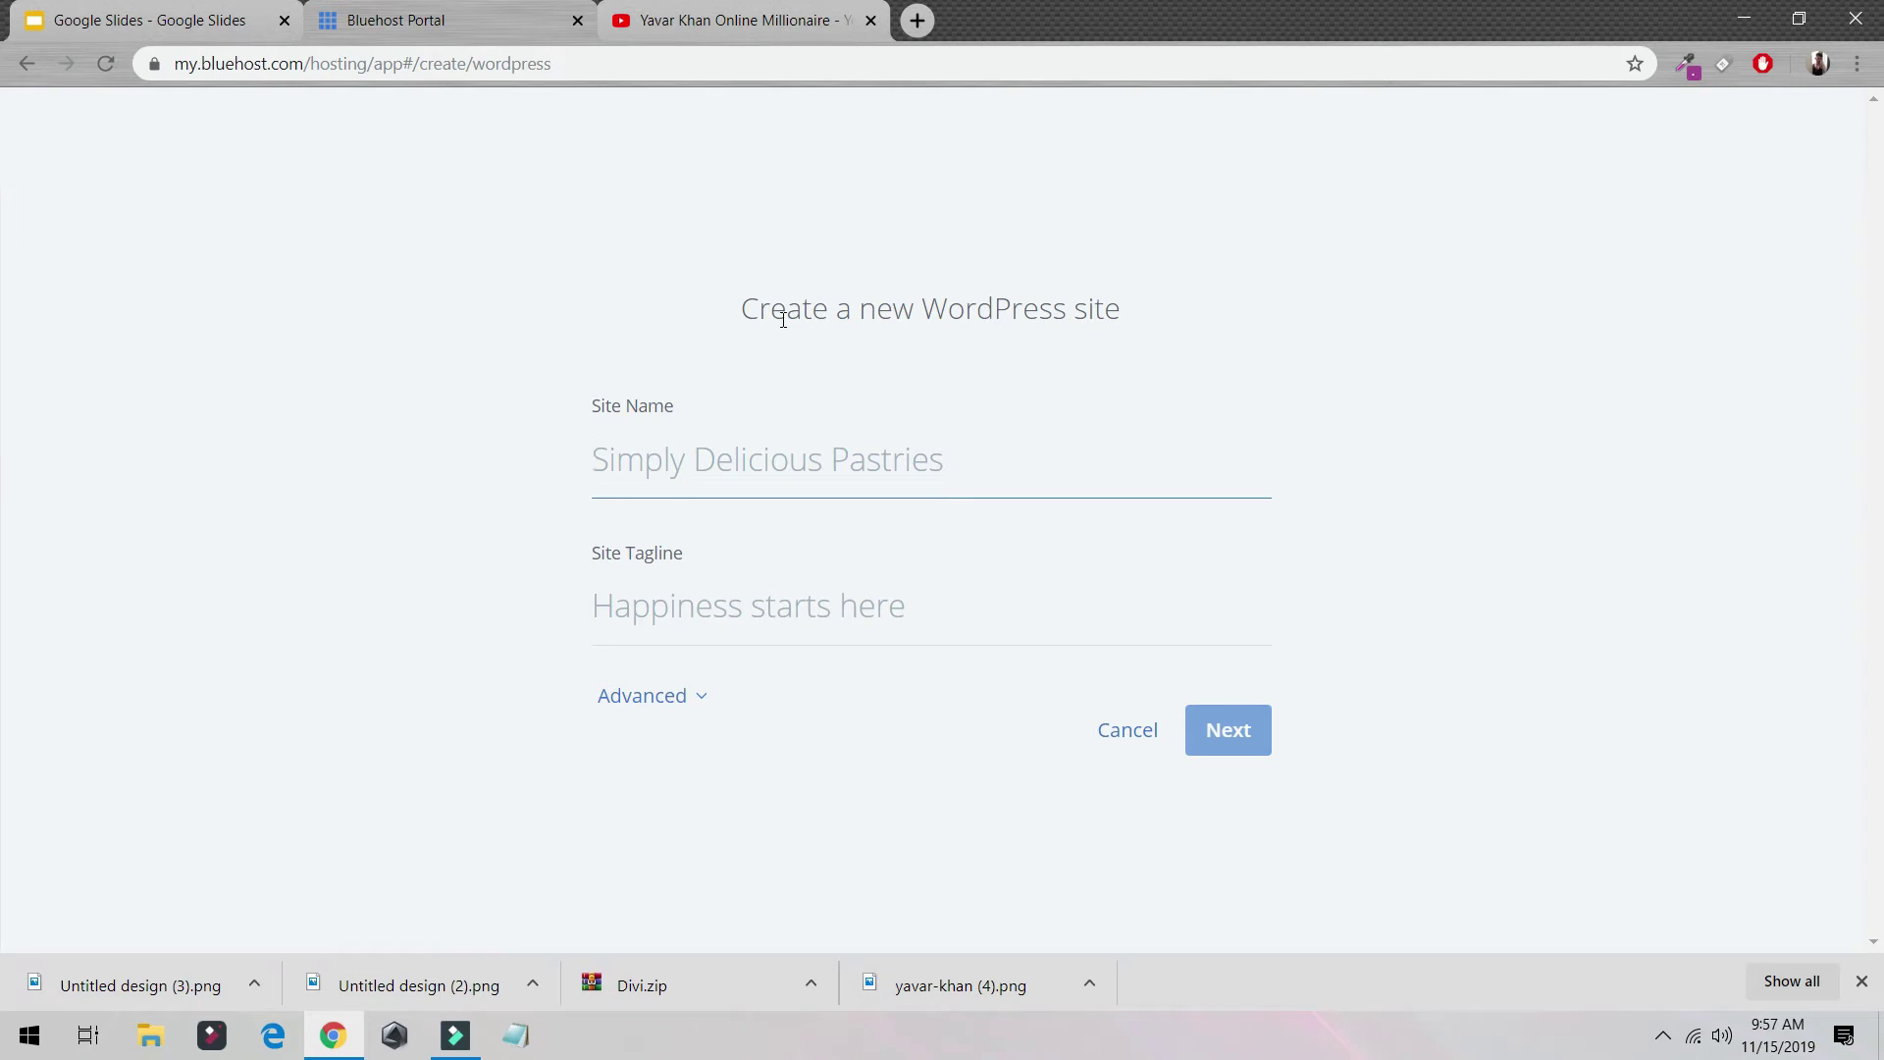
type("sample")
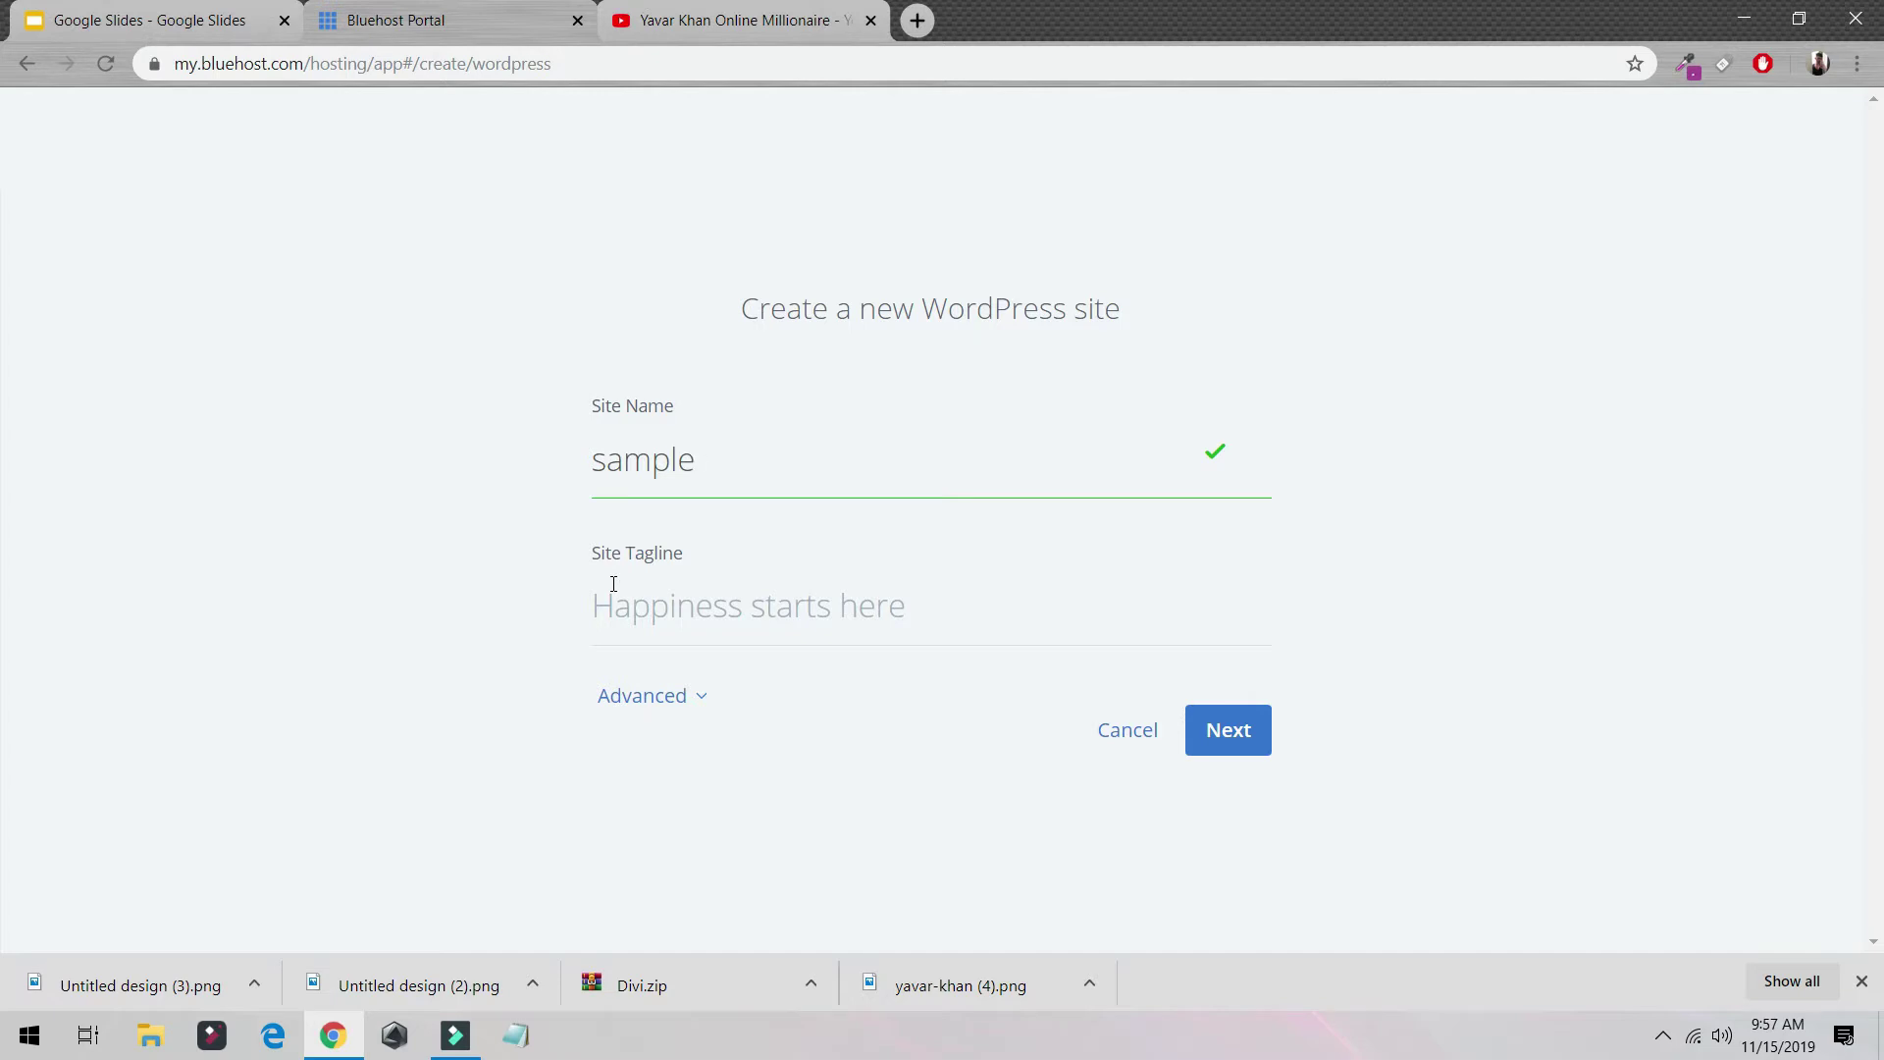
Step: Move to the domain step and untick the WP Forms, OptinMonster and MonsterInsights plugins
left_click(1228, 734)
left_click(716, 686)
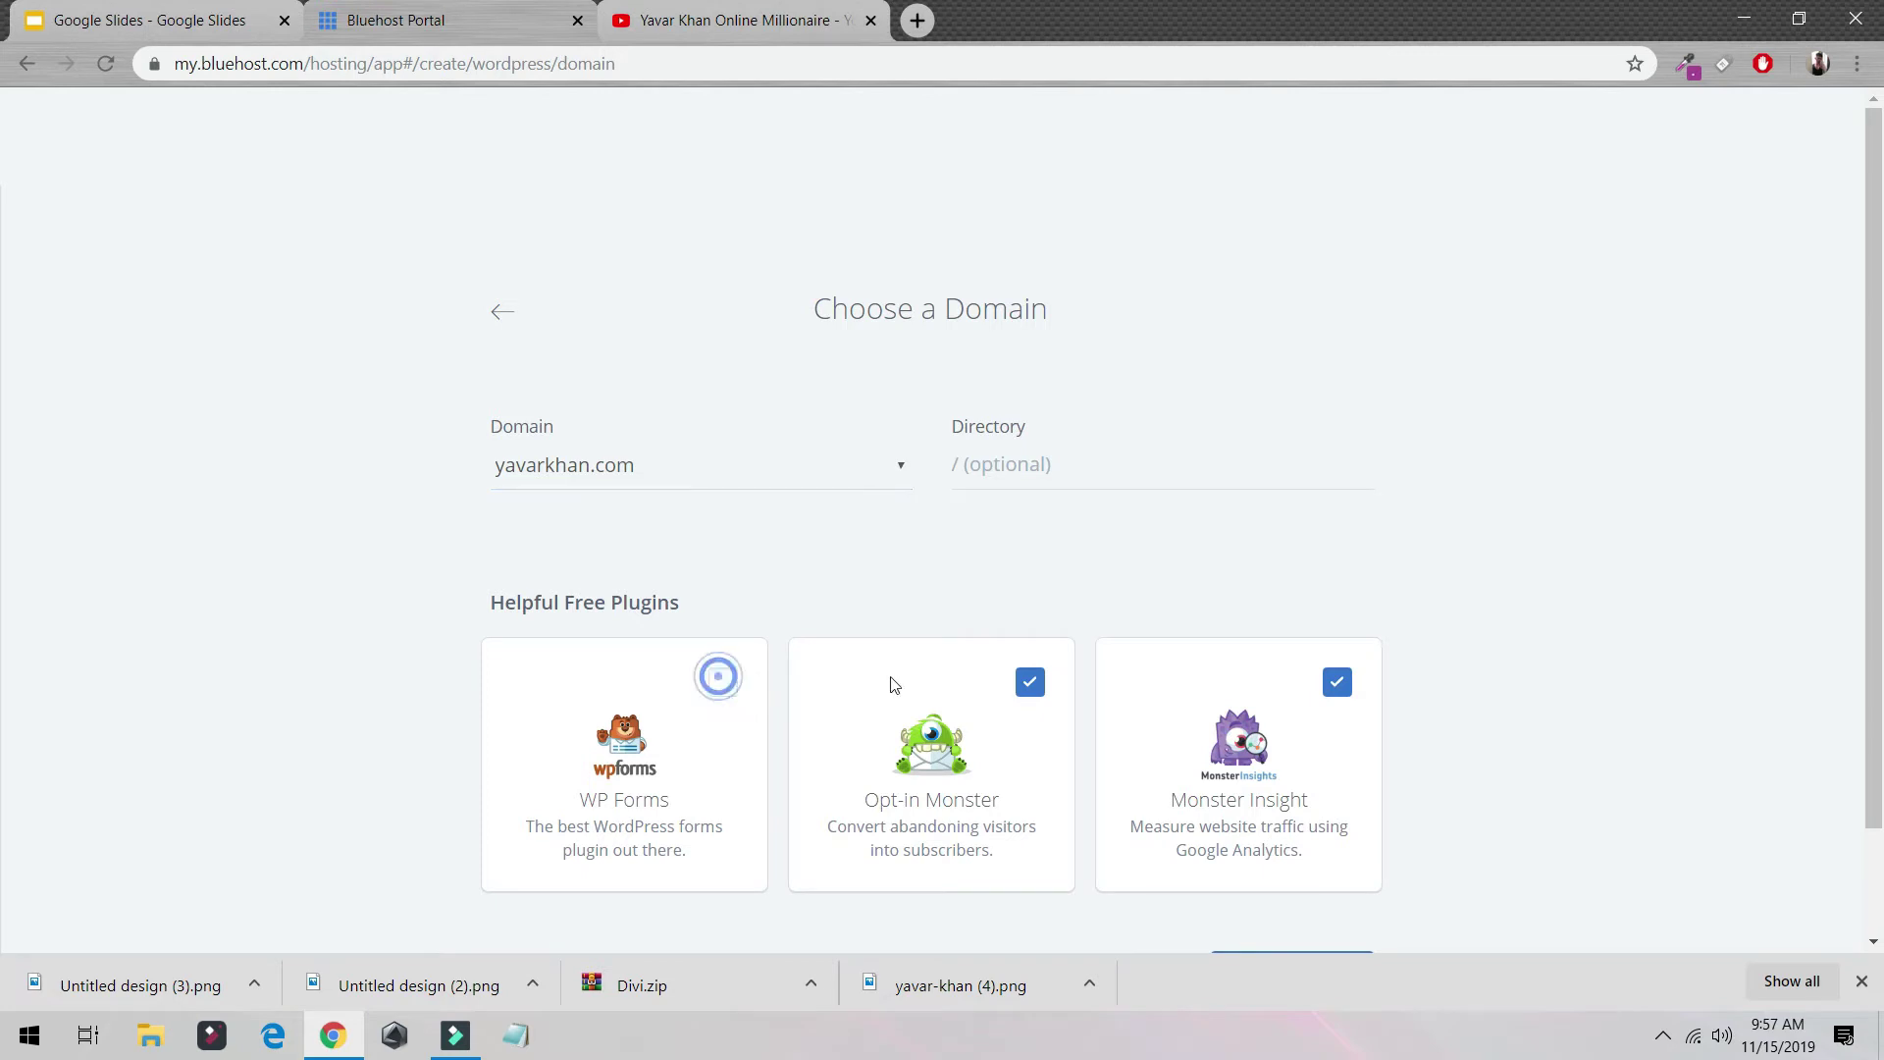
left_click(1029, 682)
left_click(1337, 683)
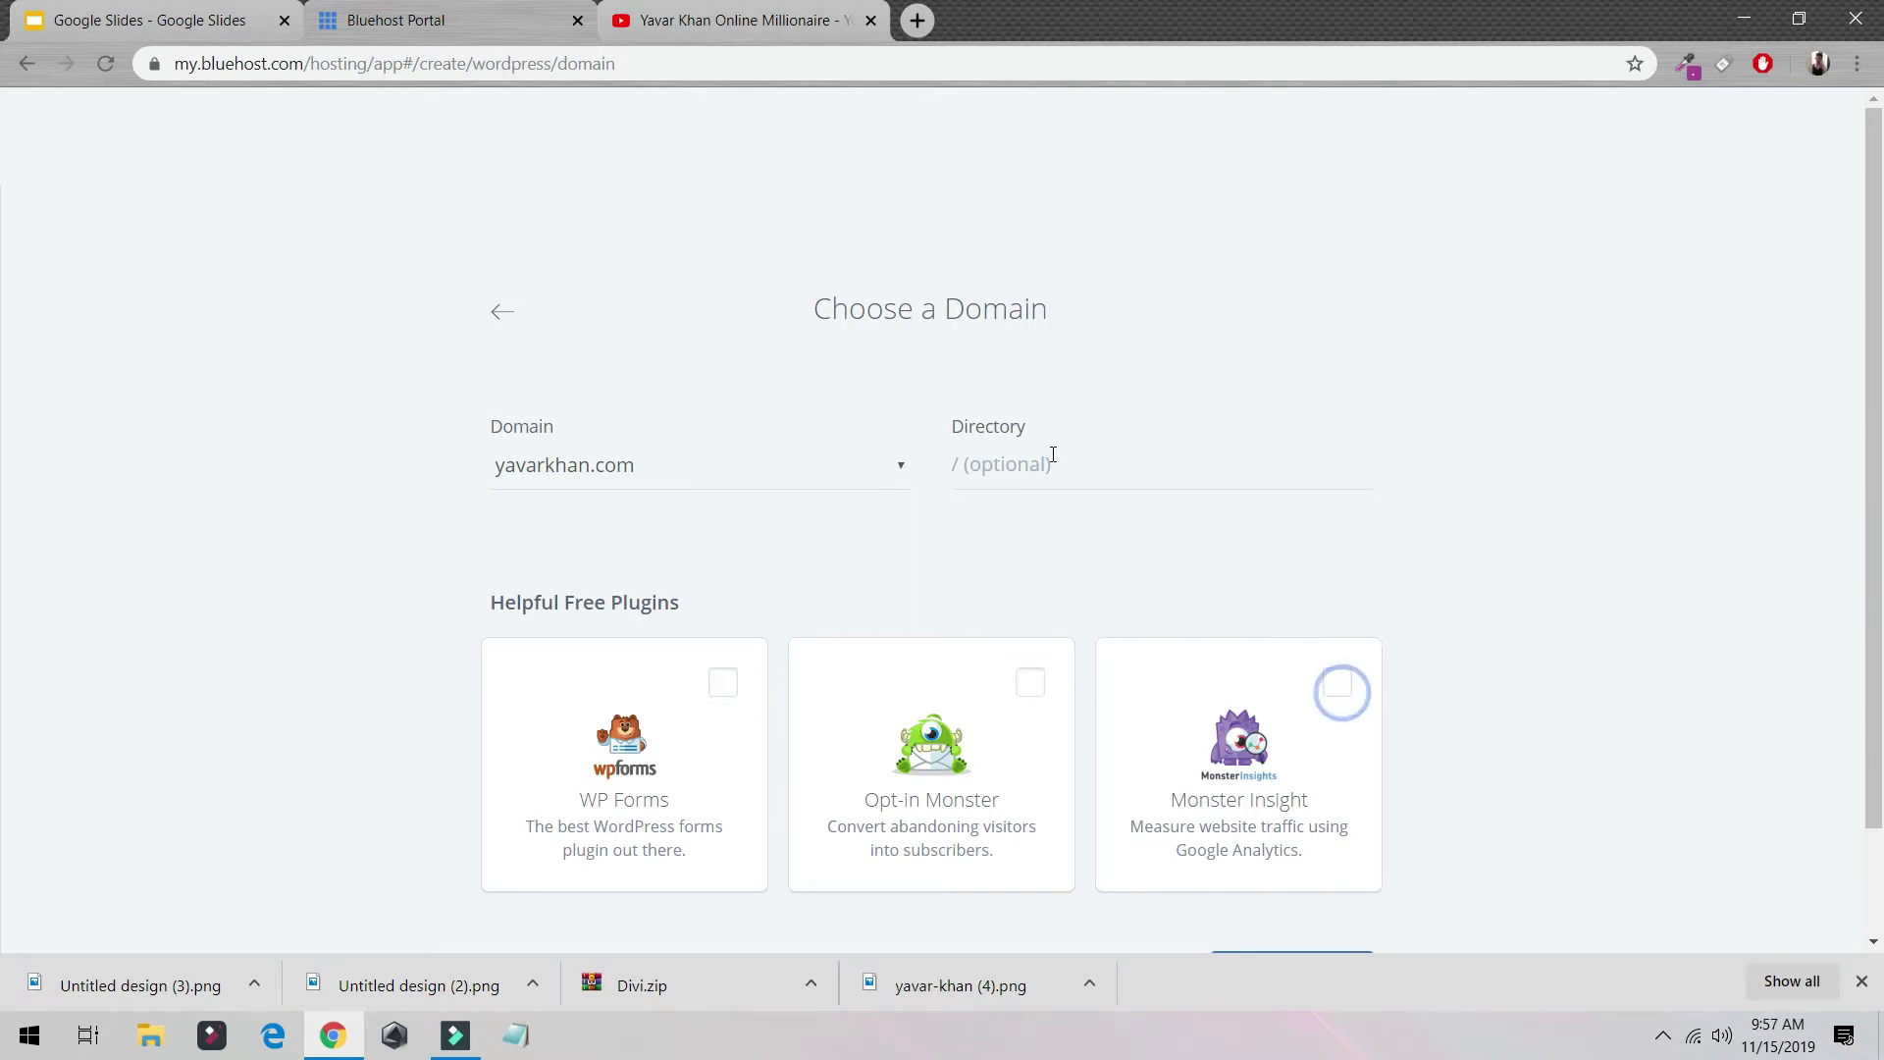
Step: Set the install directory to /sample1 on yavarkhan.com and install WordPress
left_click(1046, 457)
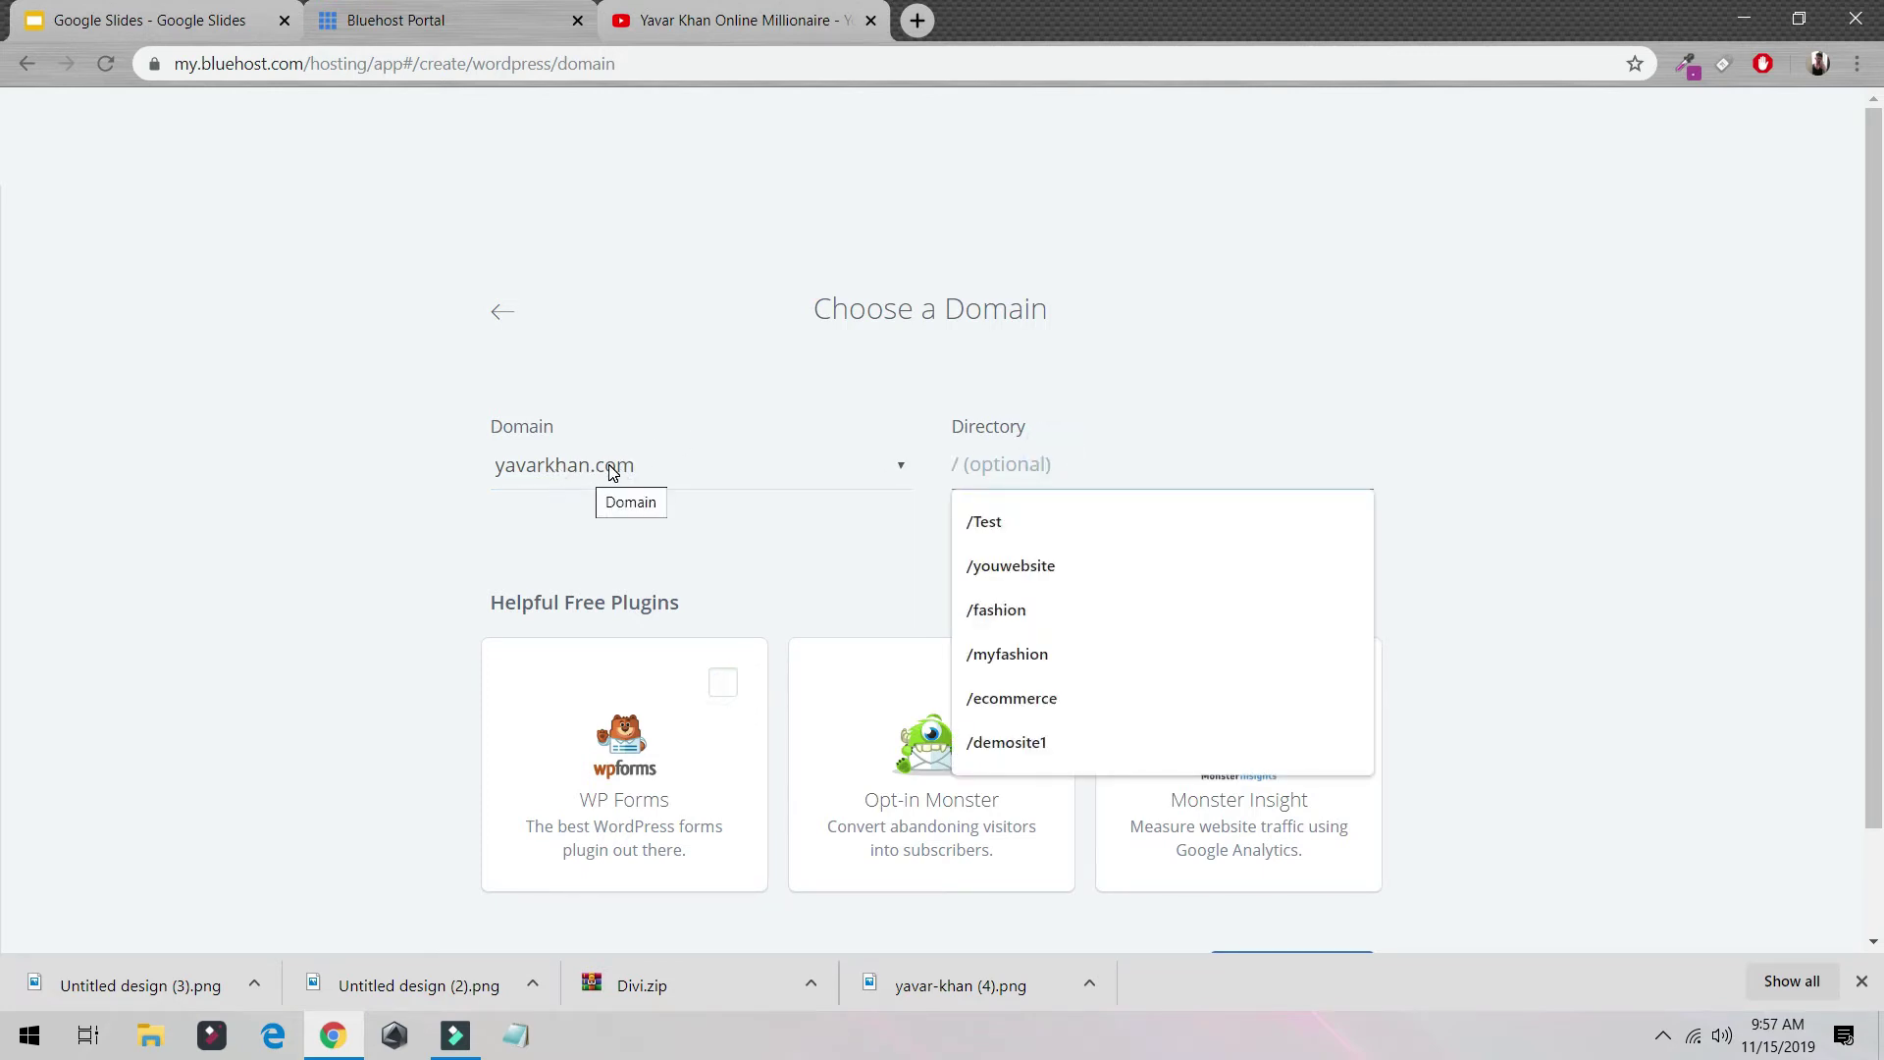
scroll(702, 566, "down", 2)
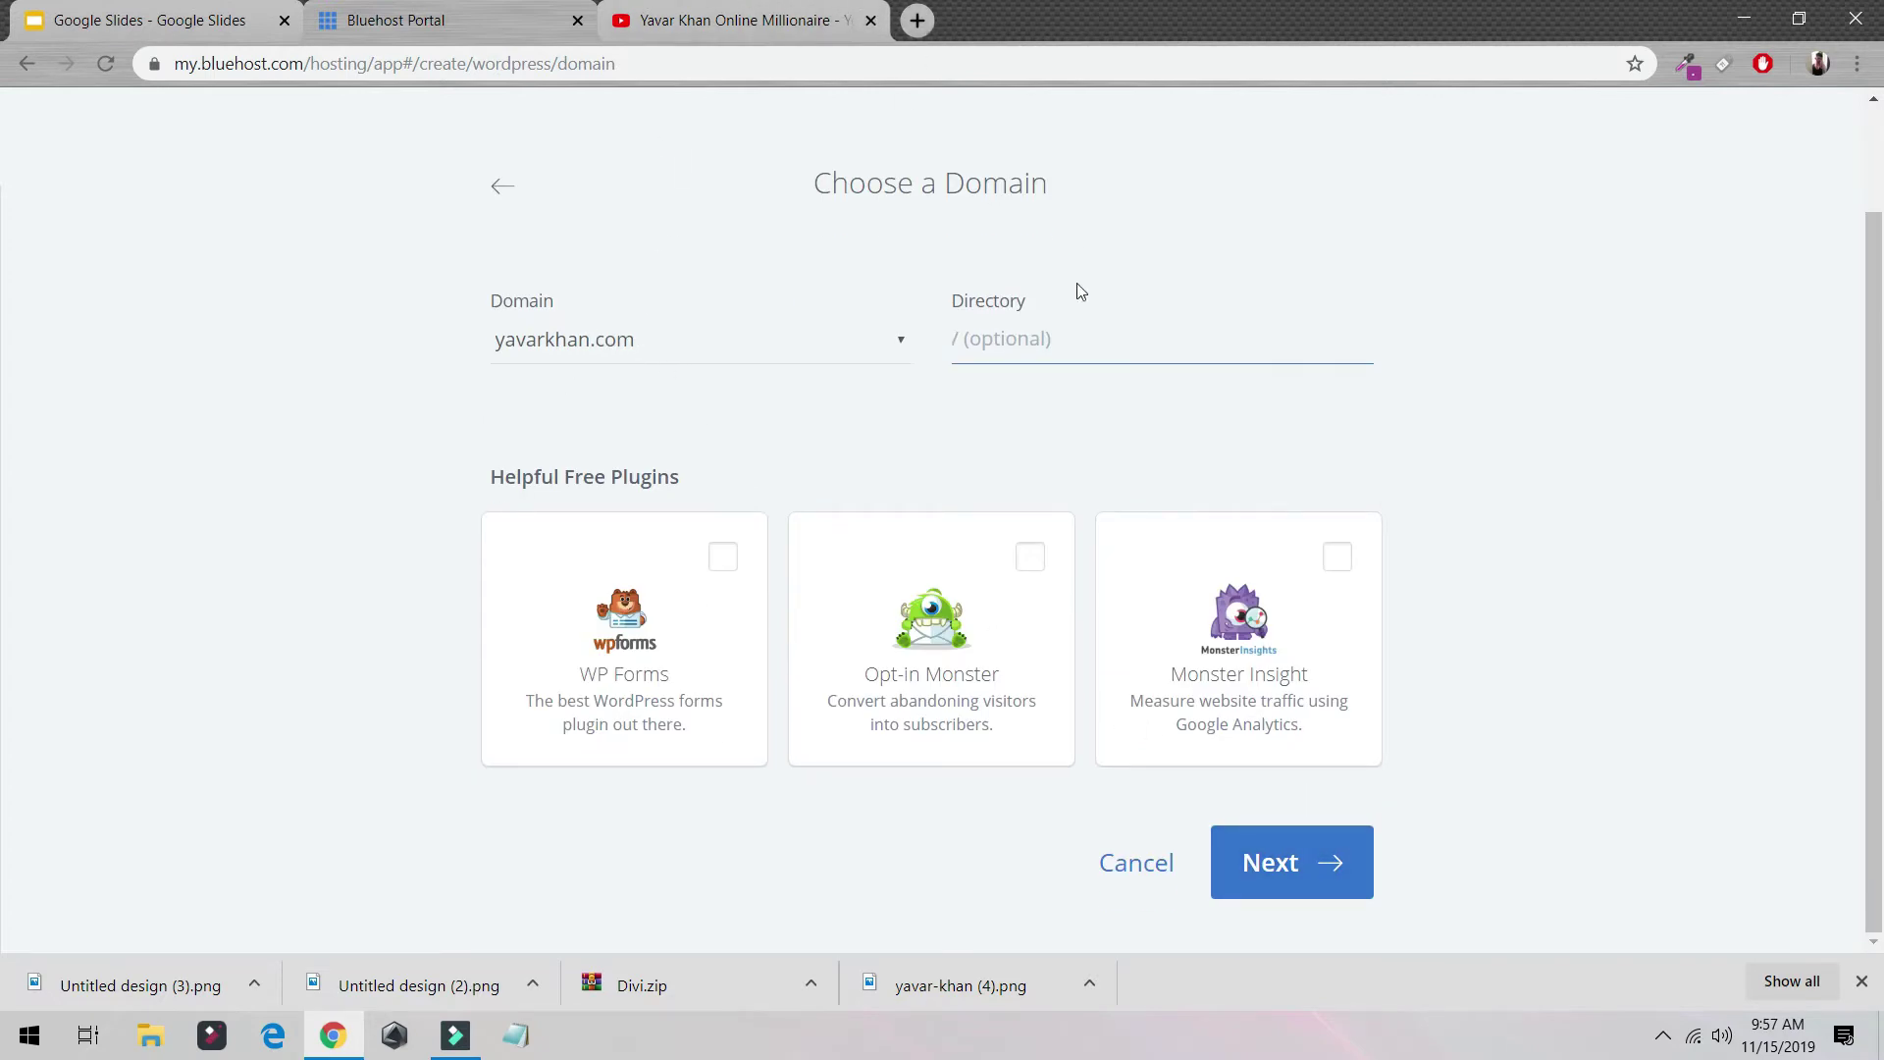
type("/sample1")
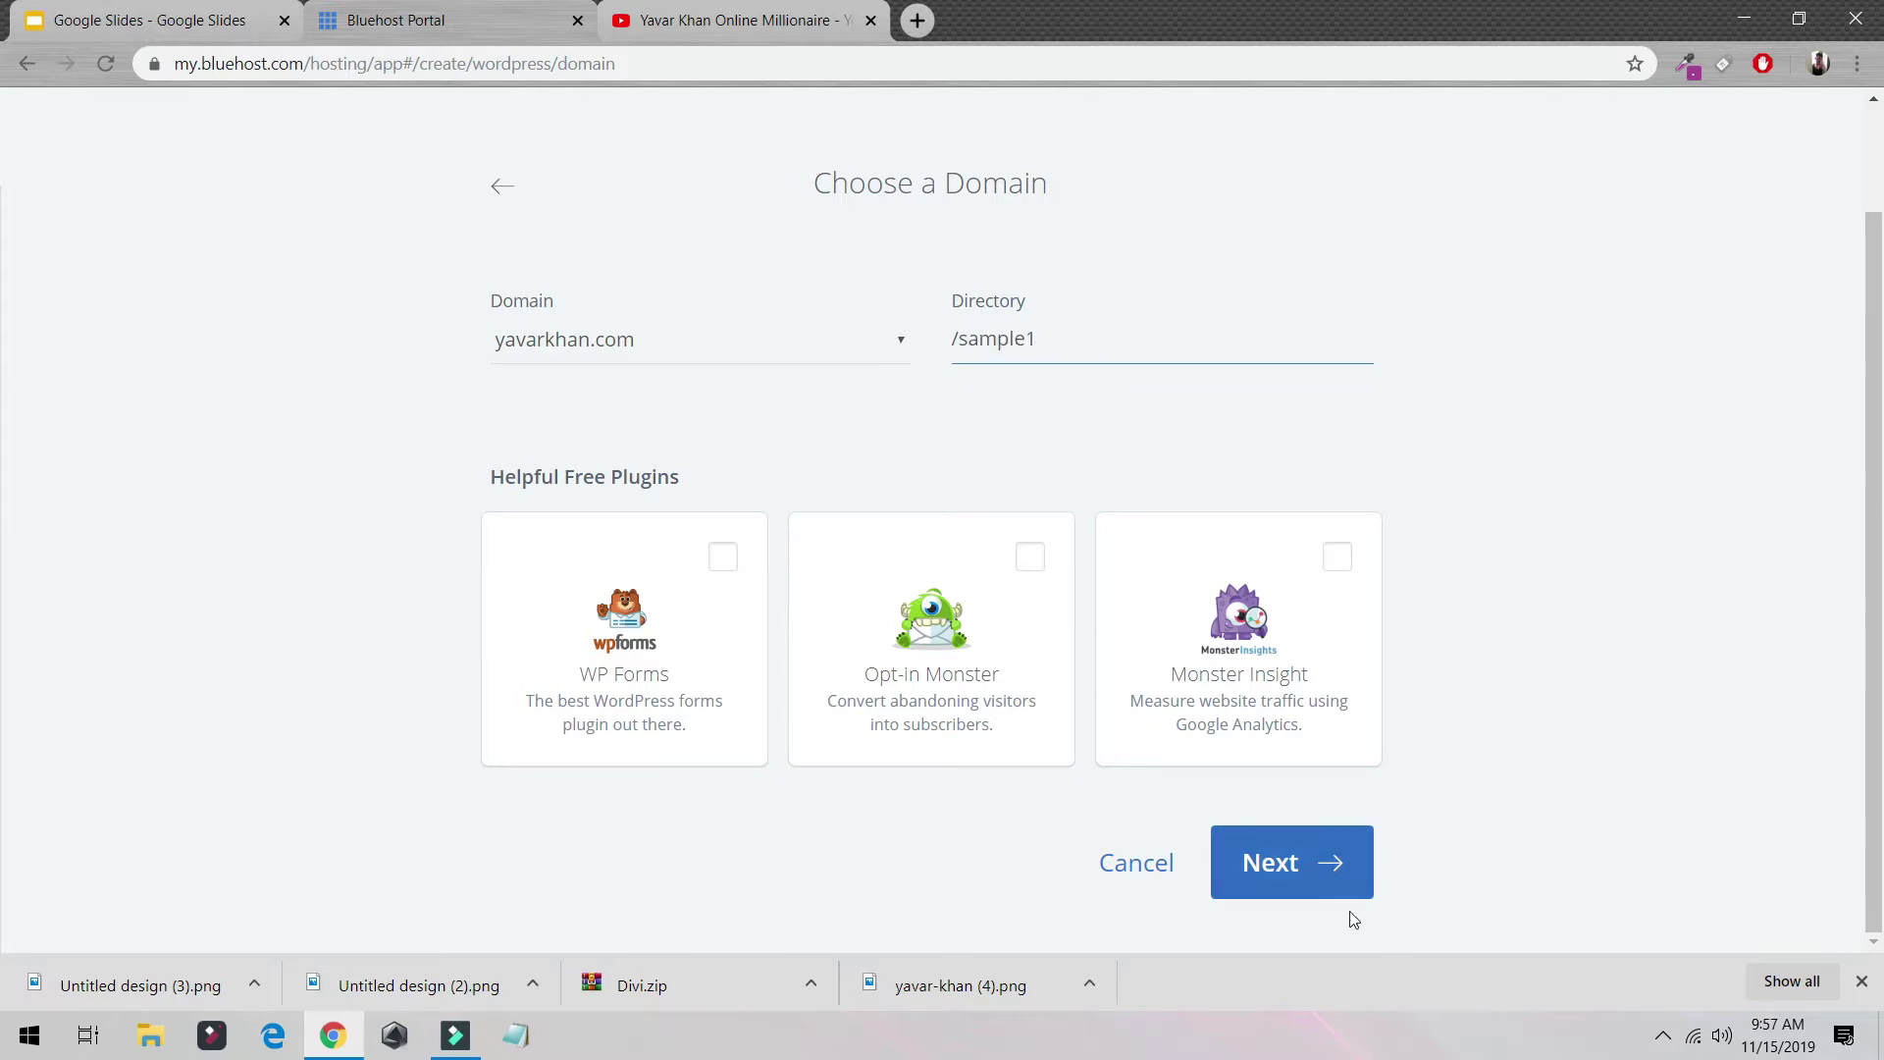
left_click(1327, 884)
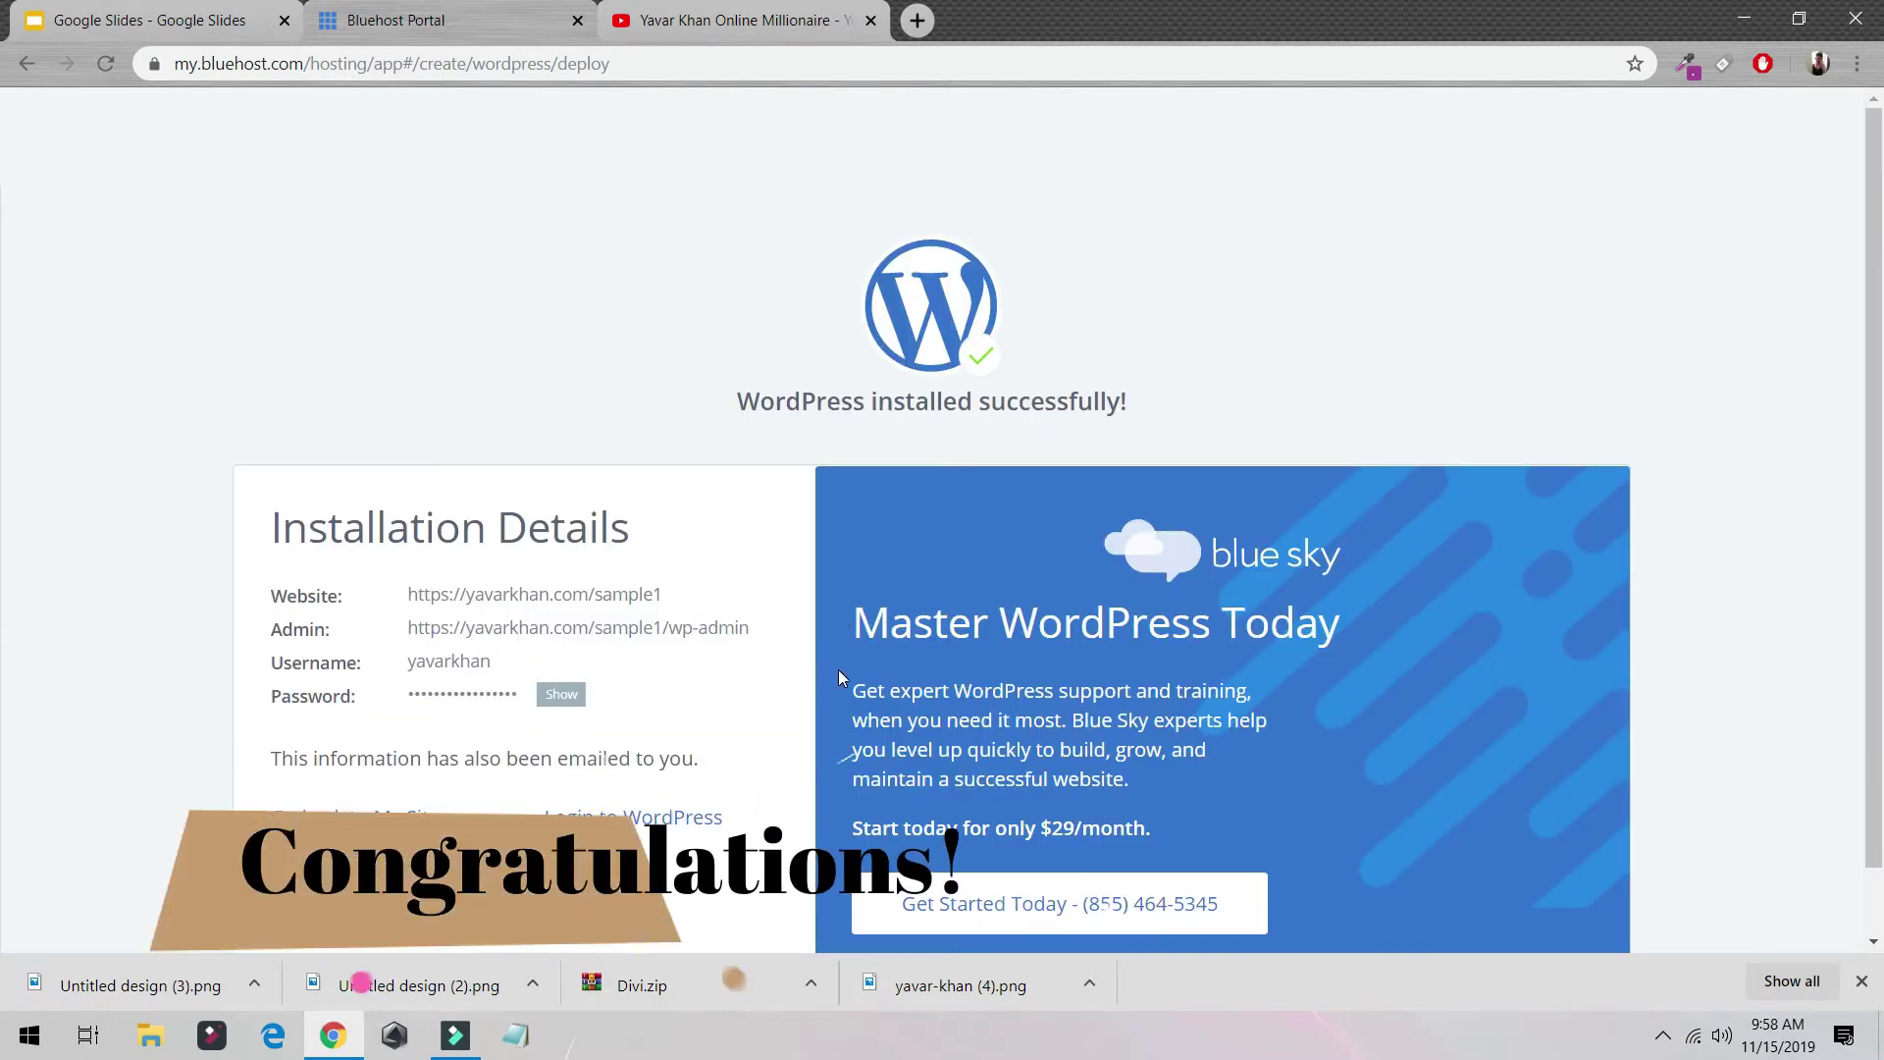
scroll(856, 700, "down", 1)
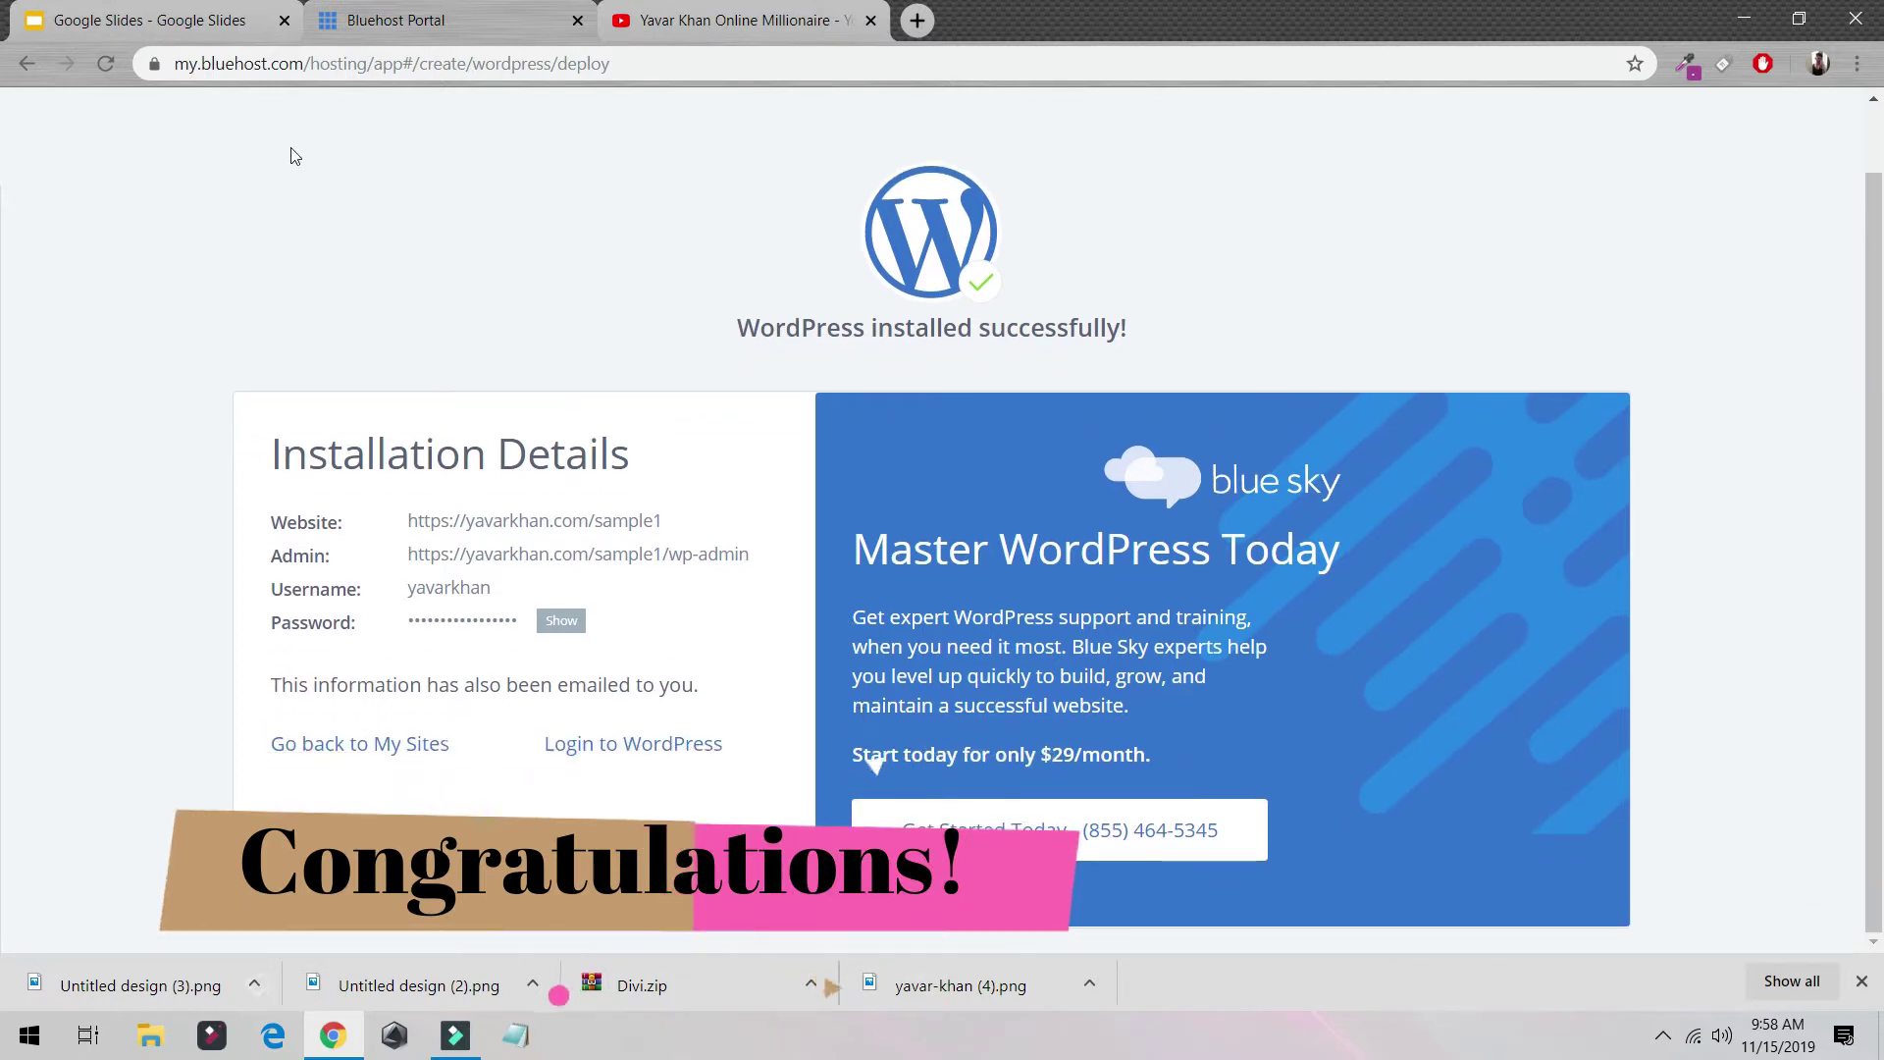
Step: Show slide 2 in Google Slides, highlighting the Pick Domain and Install Wordpress bullets
left_click(110, 17)
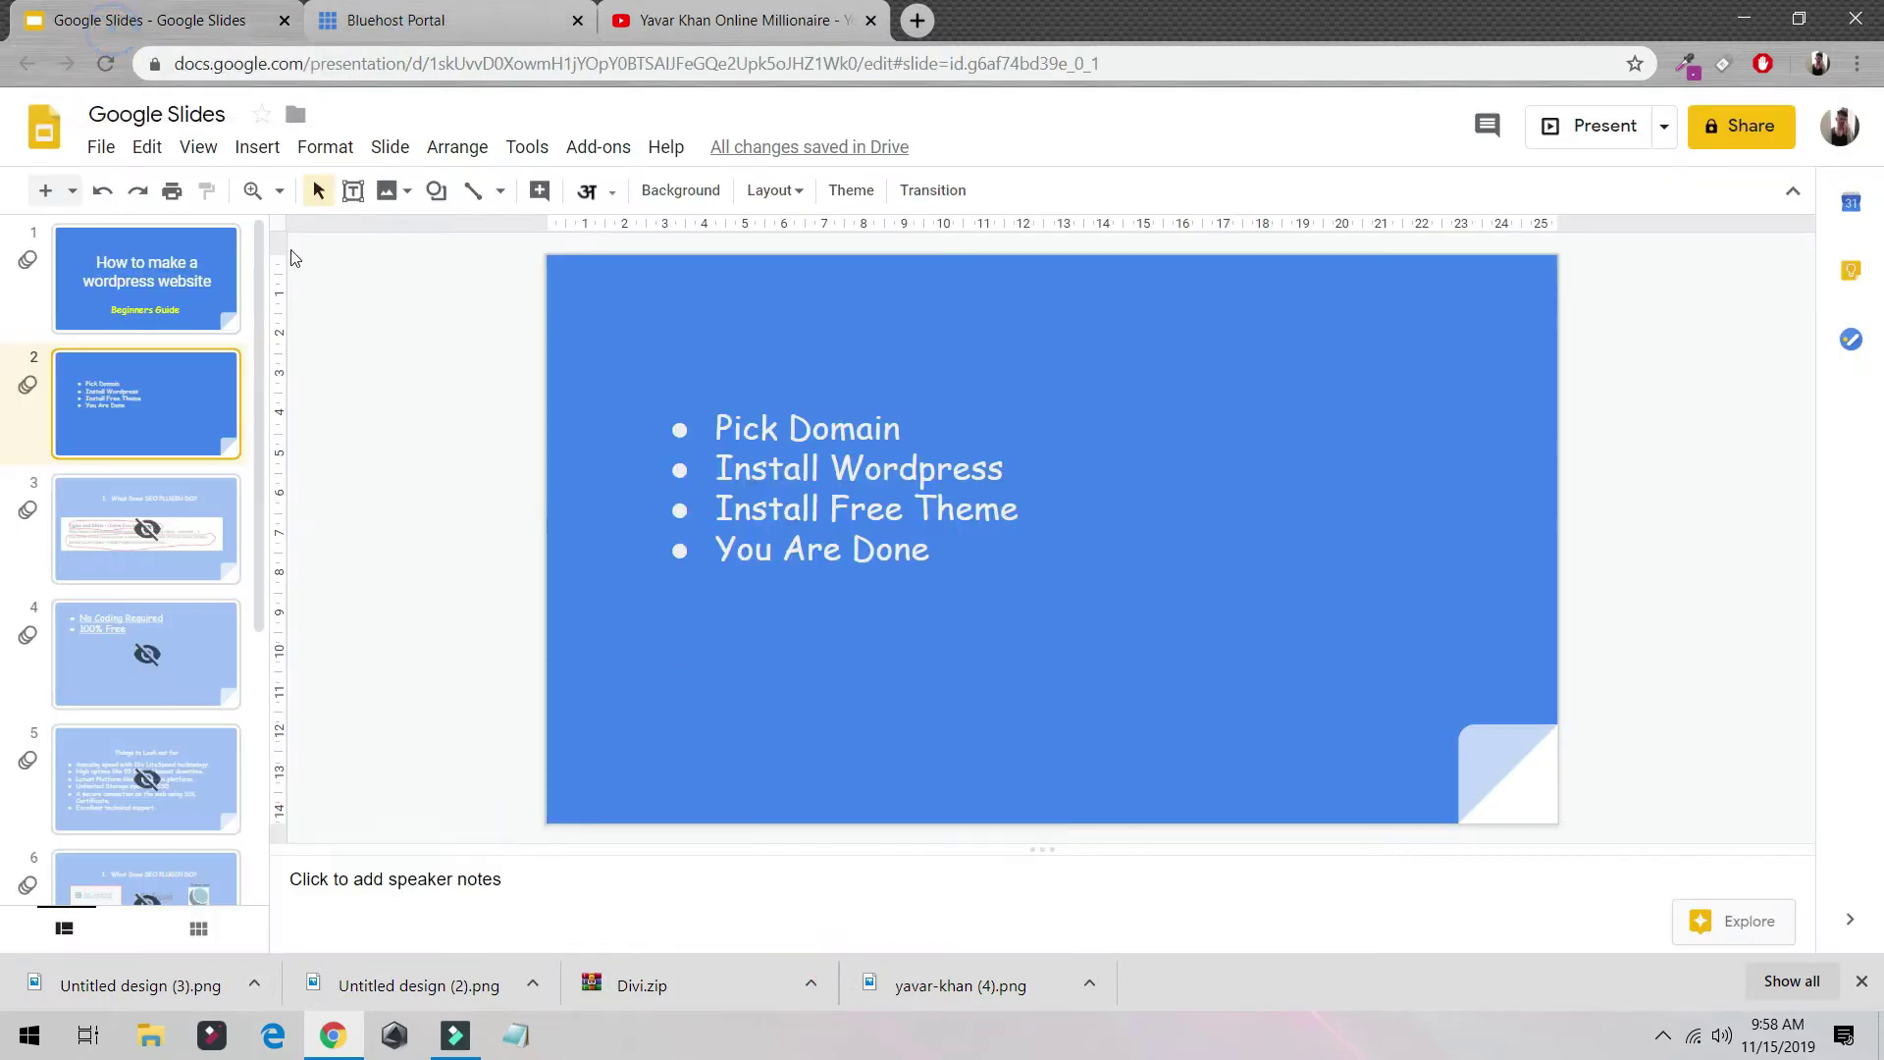
left_click_drag(716, 417, 1024, 477)
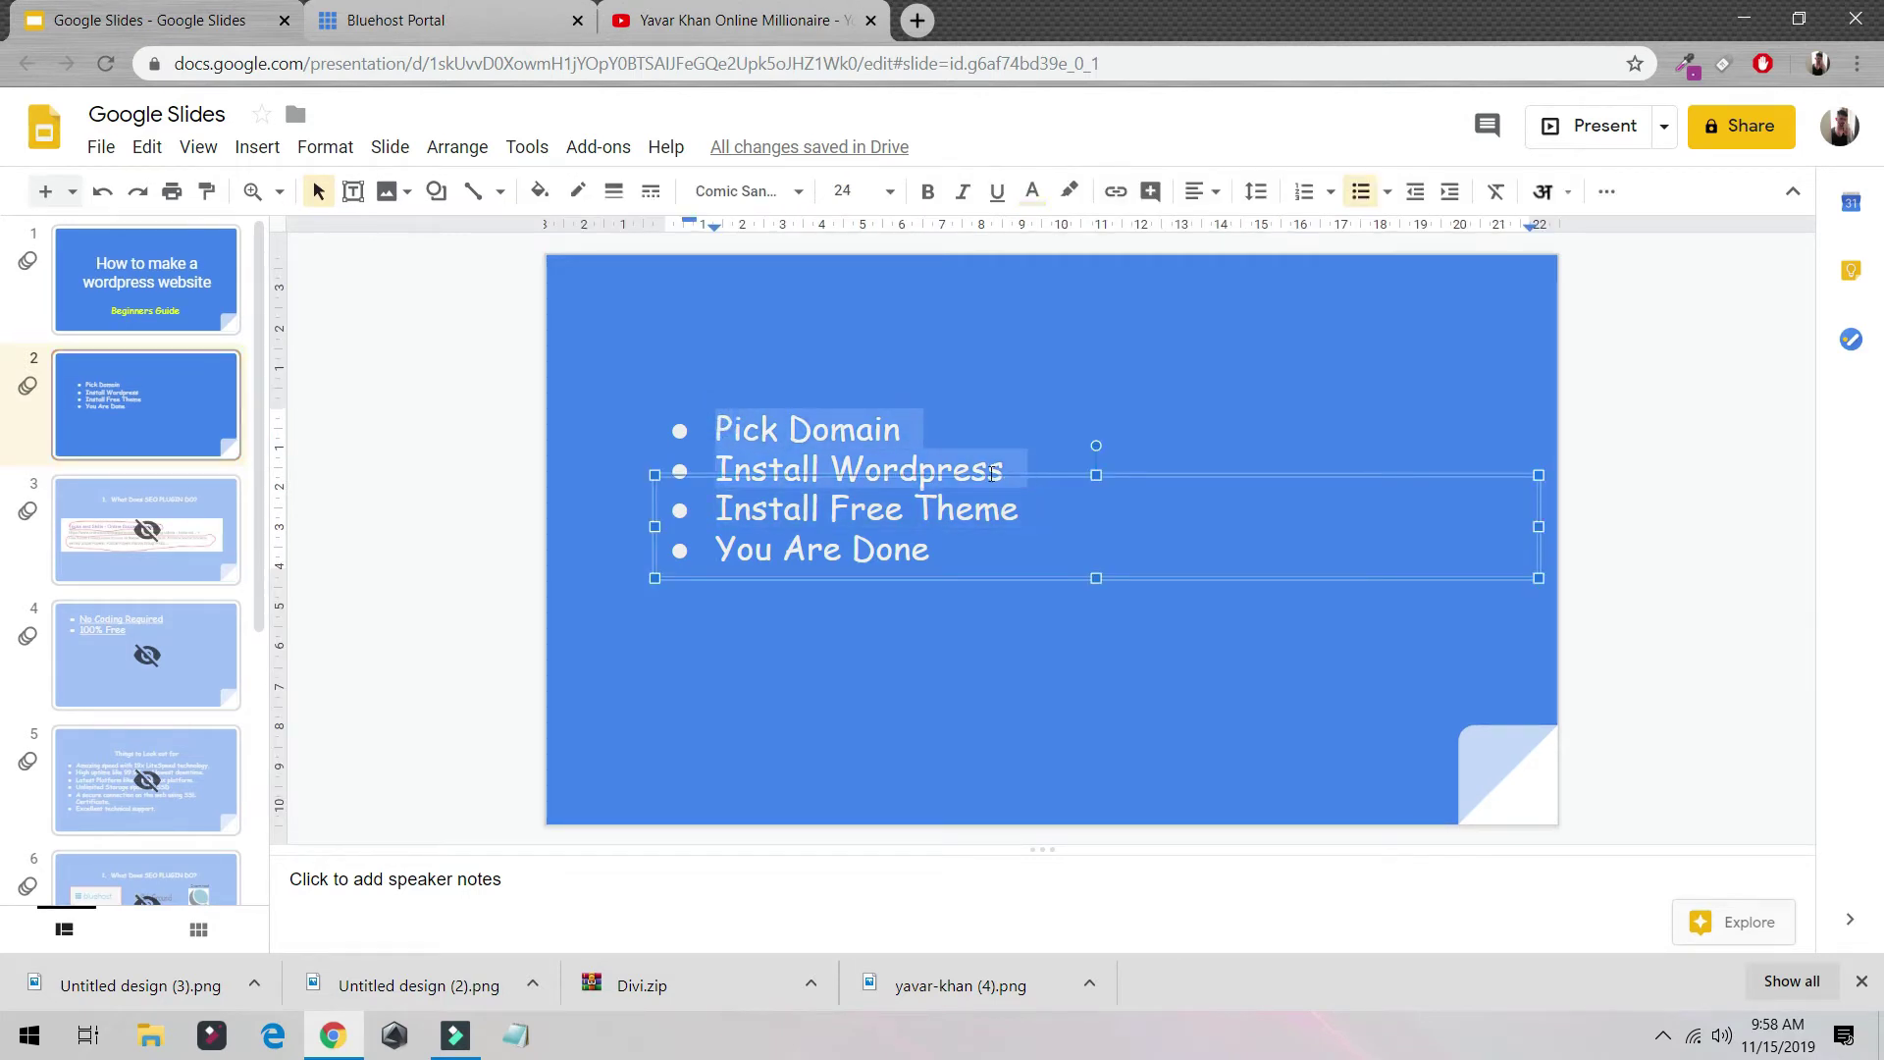
left_click(728, 422)
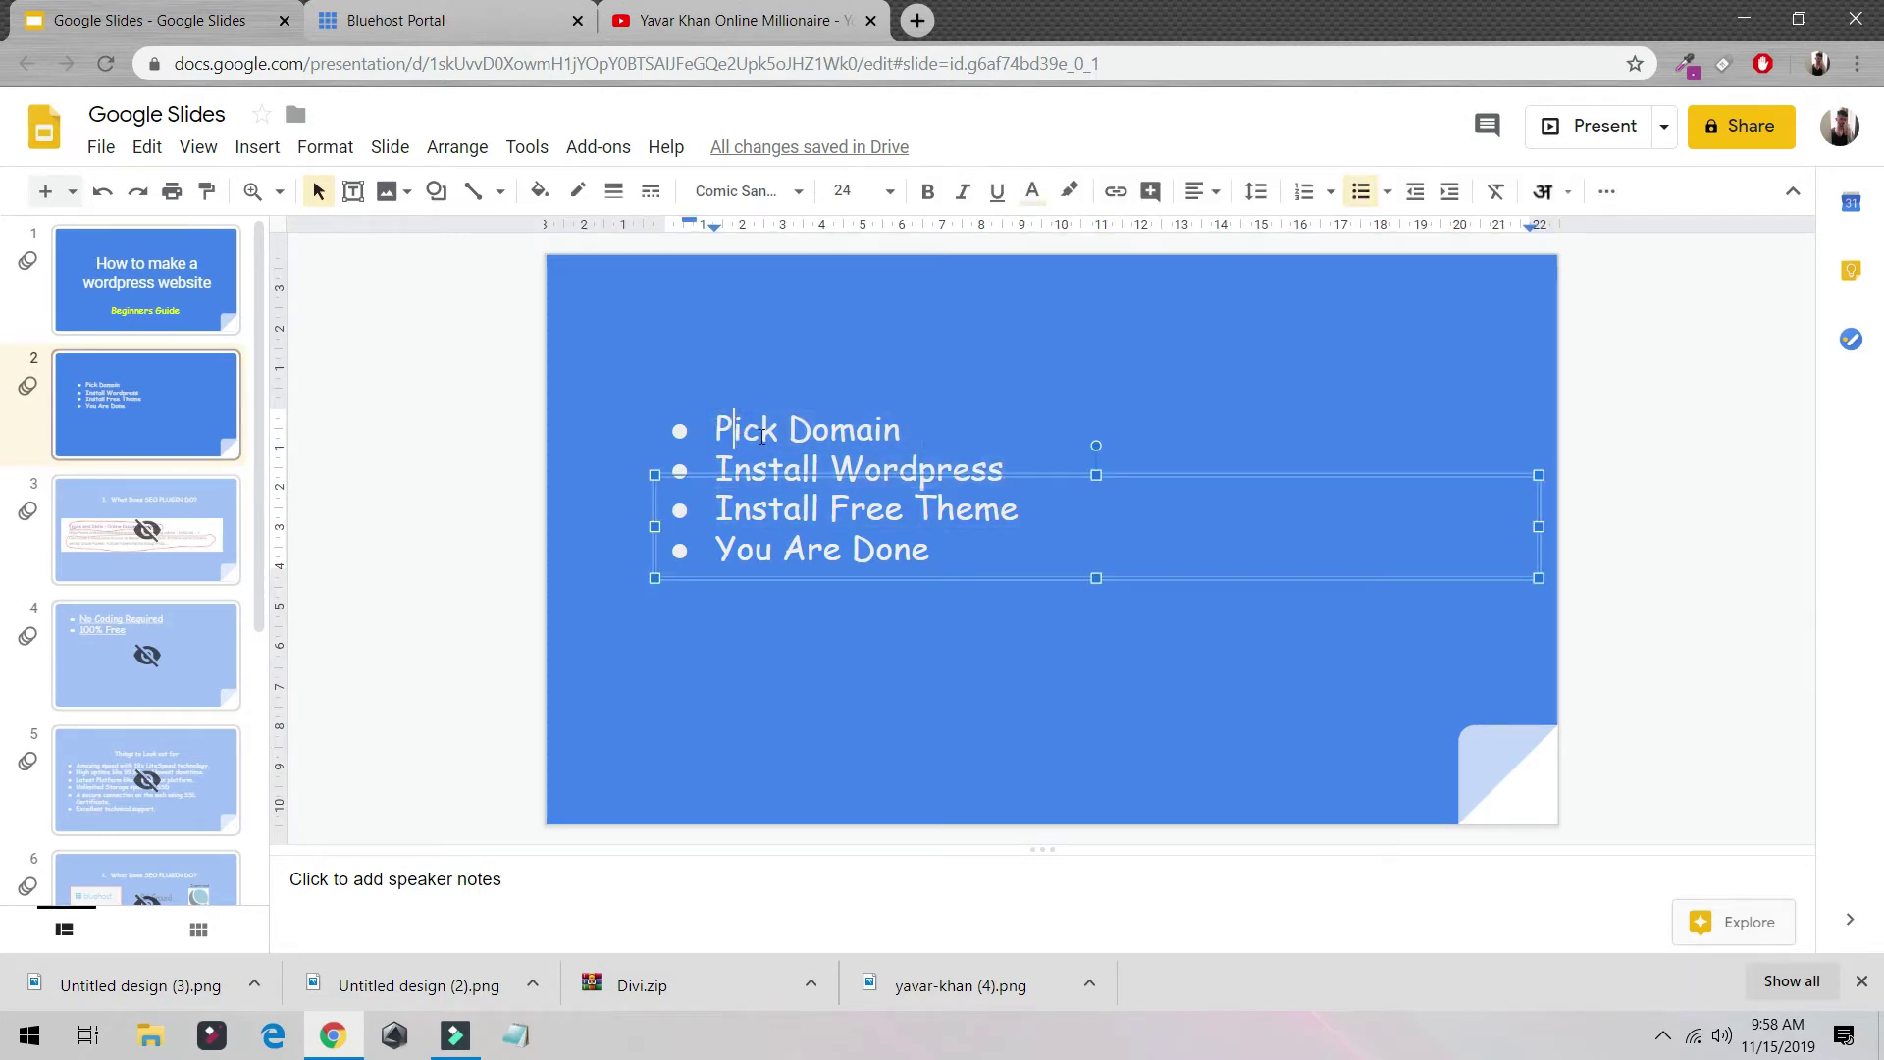
Step: Highlight Install Free Theme, then log in to the new WordPress site from Bluehost
triple_click(794, 511)
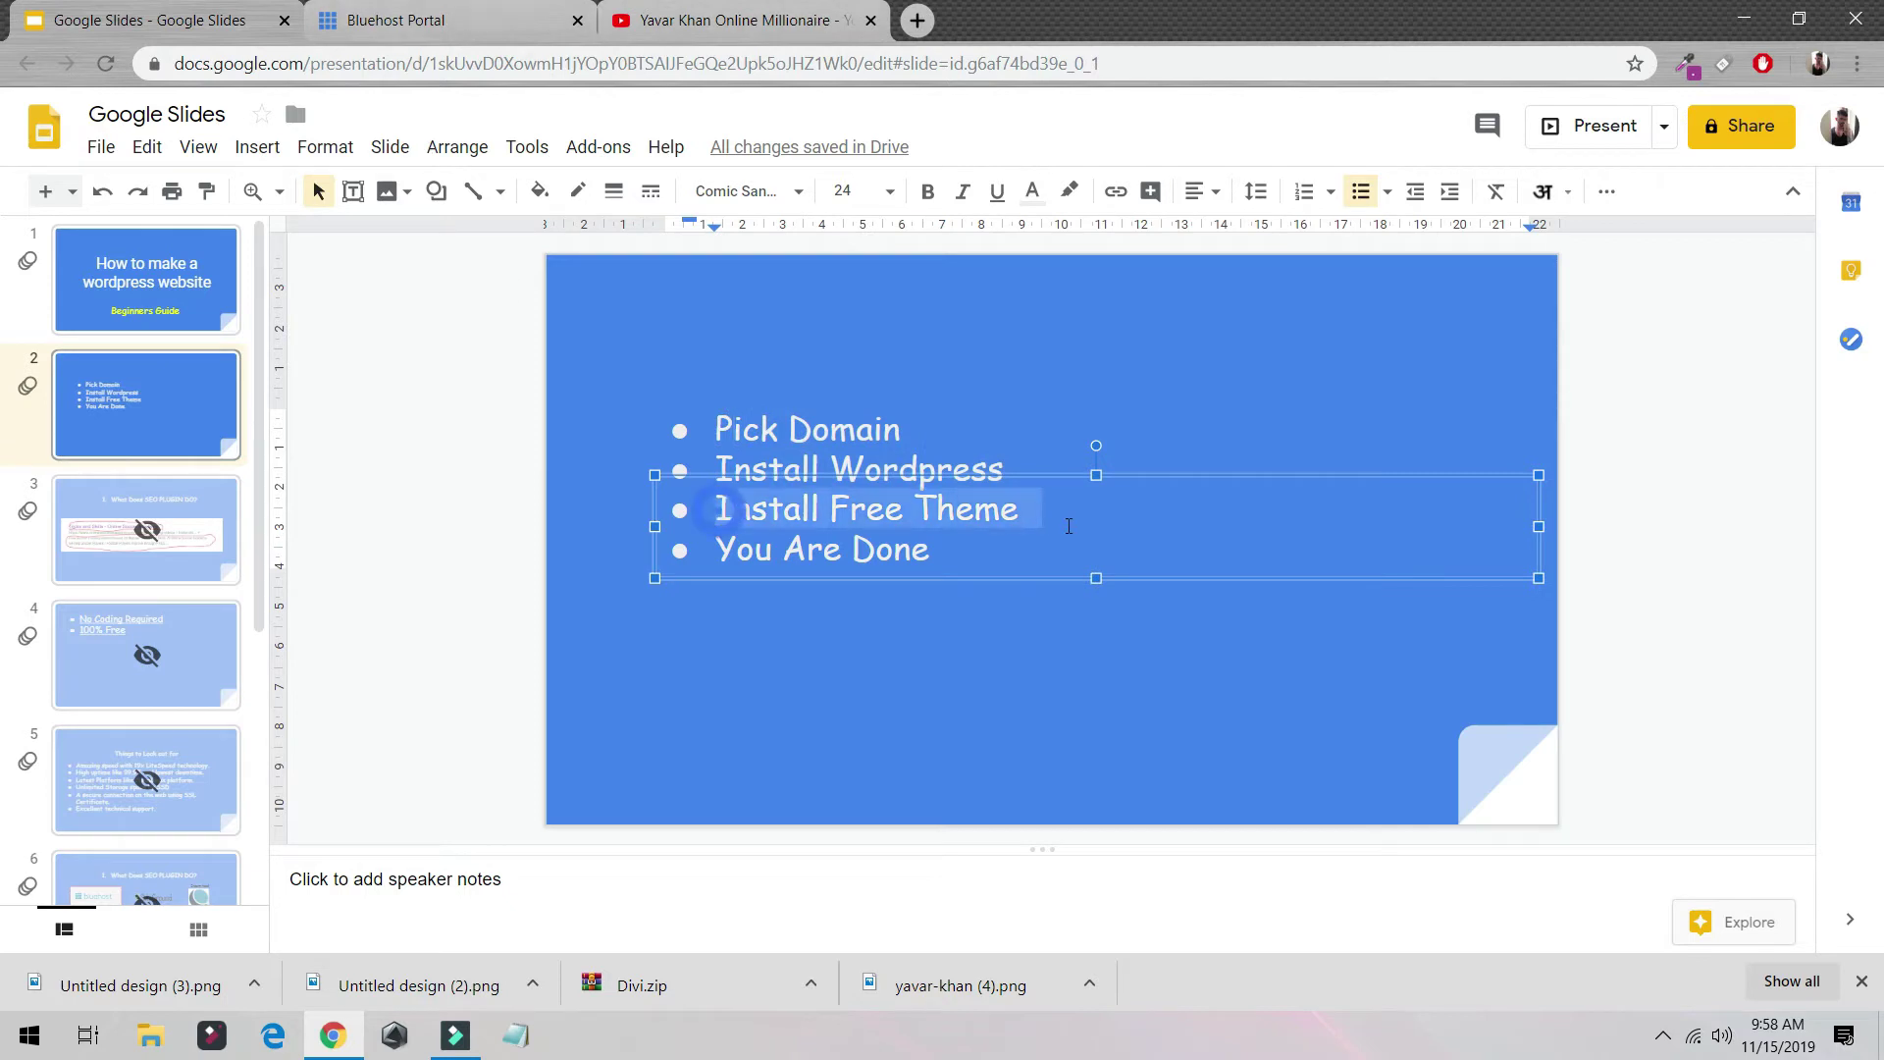
left_click(481, 22)
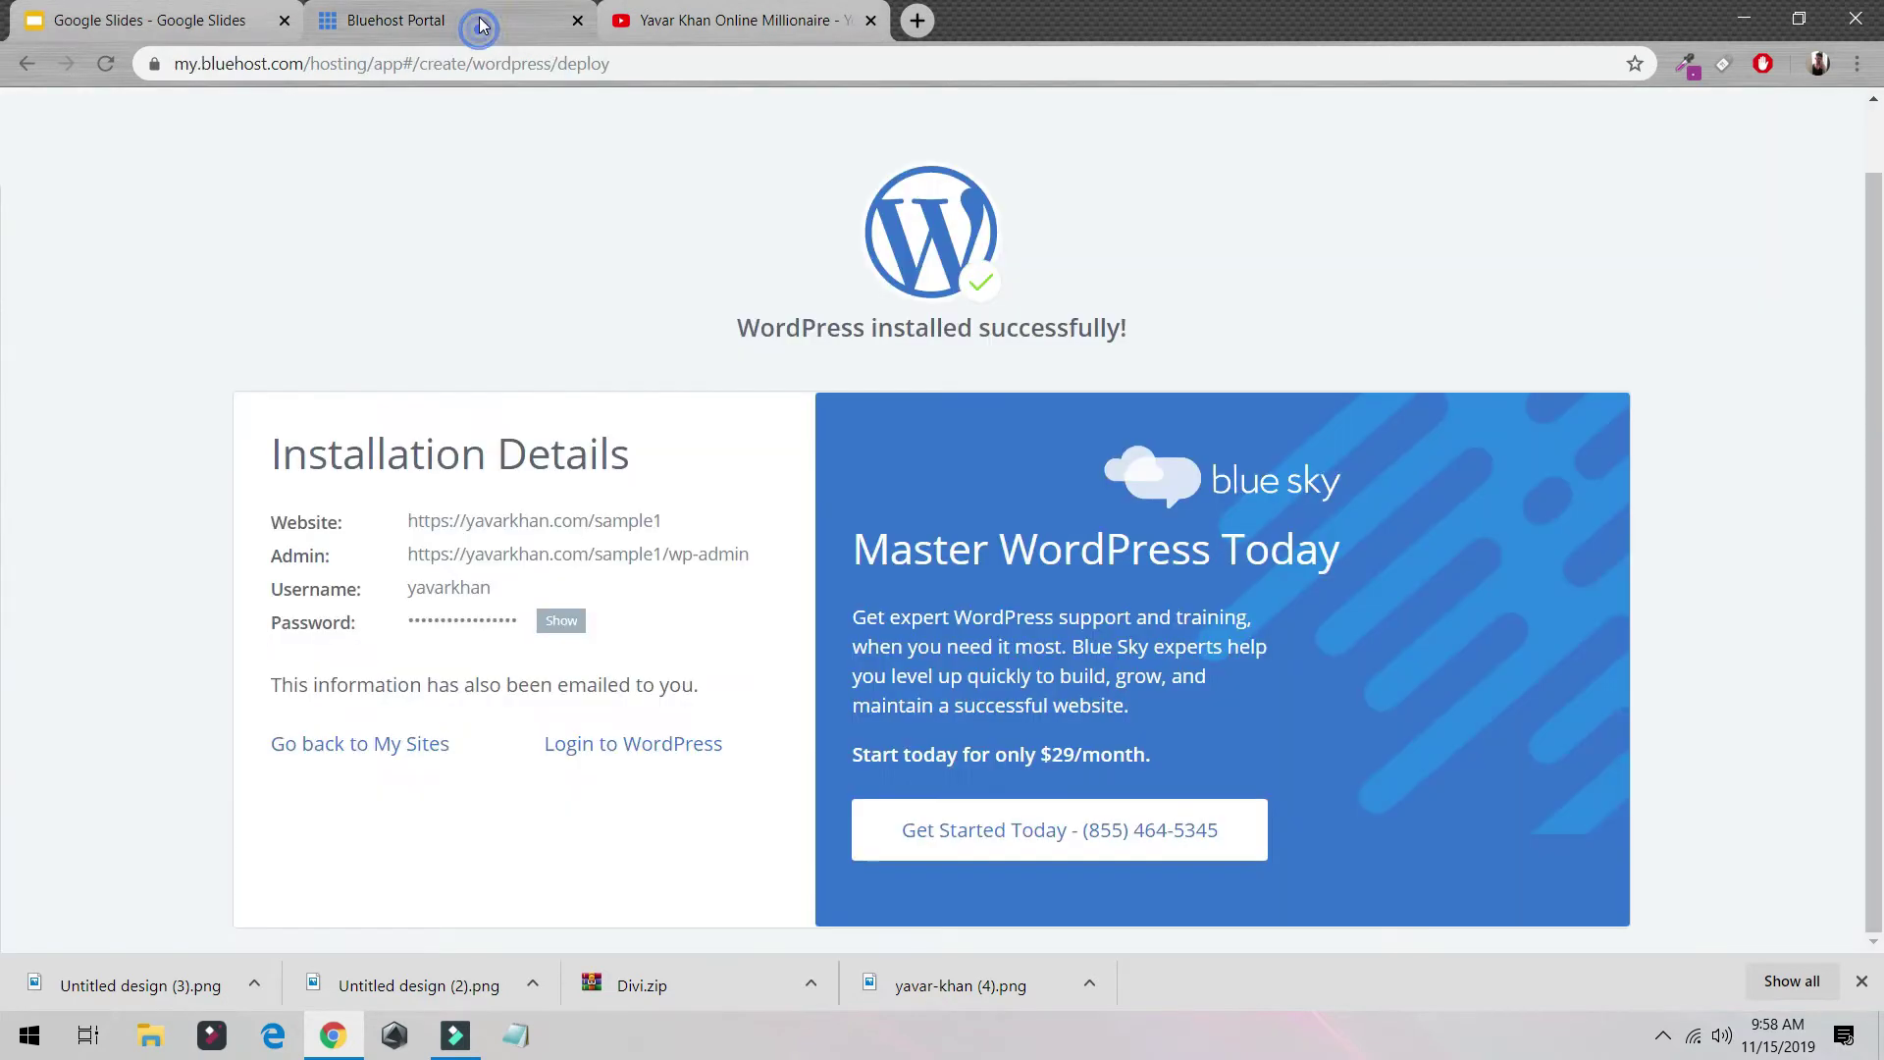
left_click(580, 757)
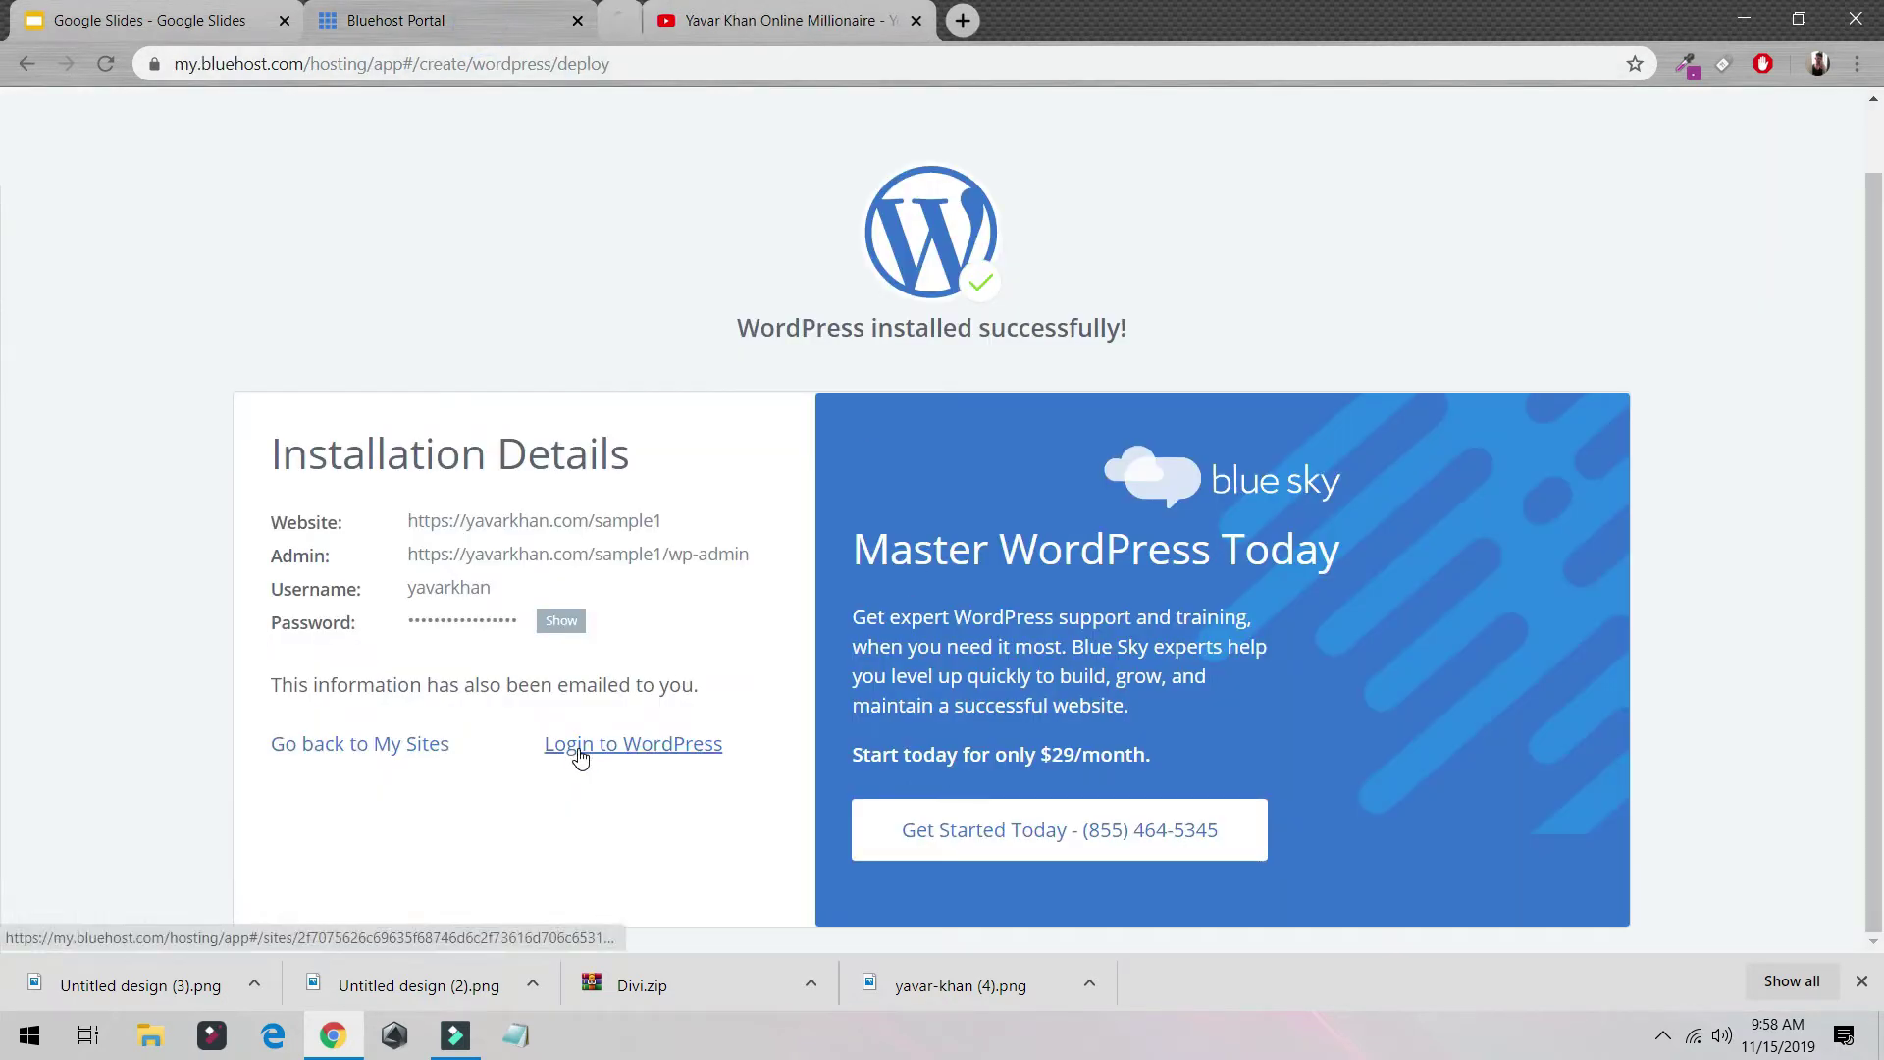
left_click(787, 27)
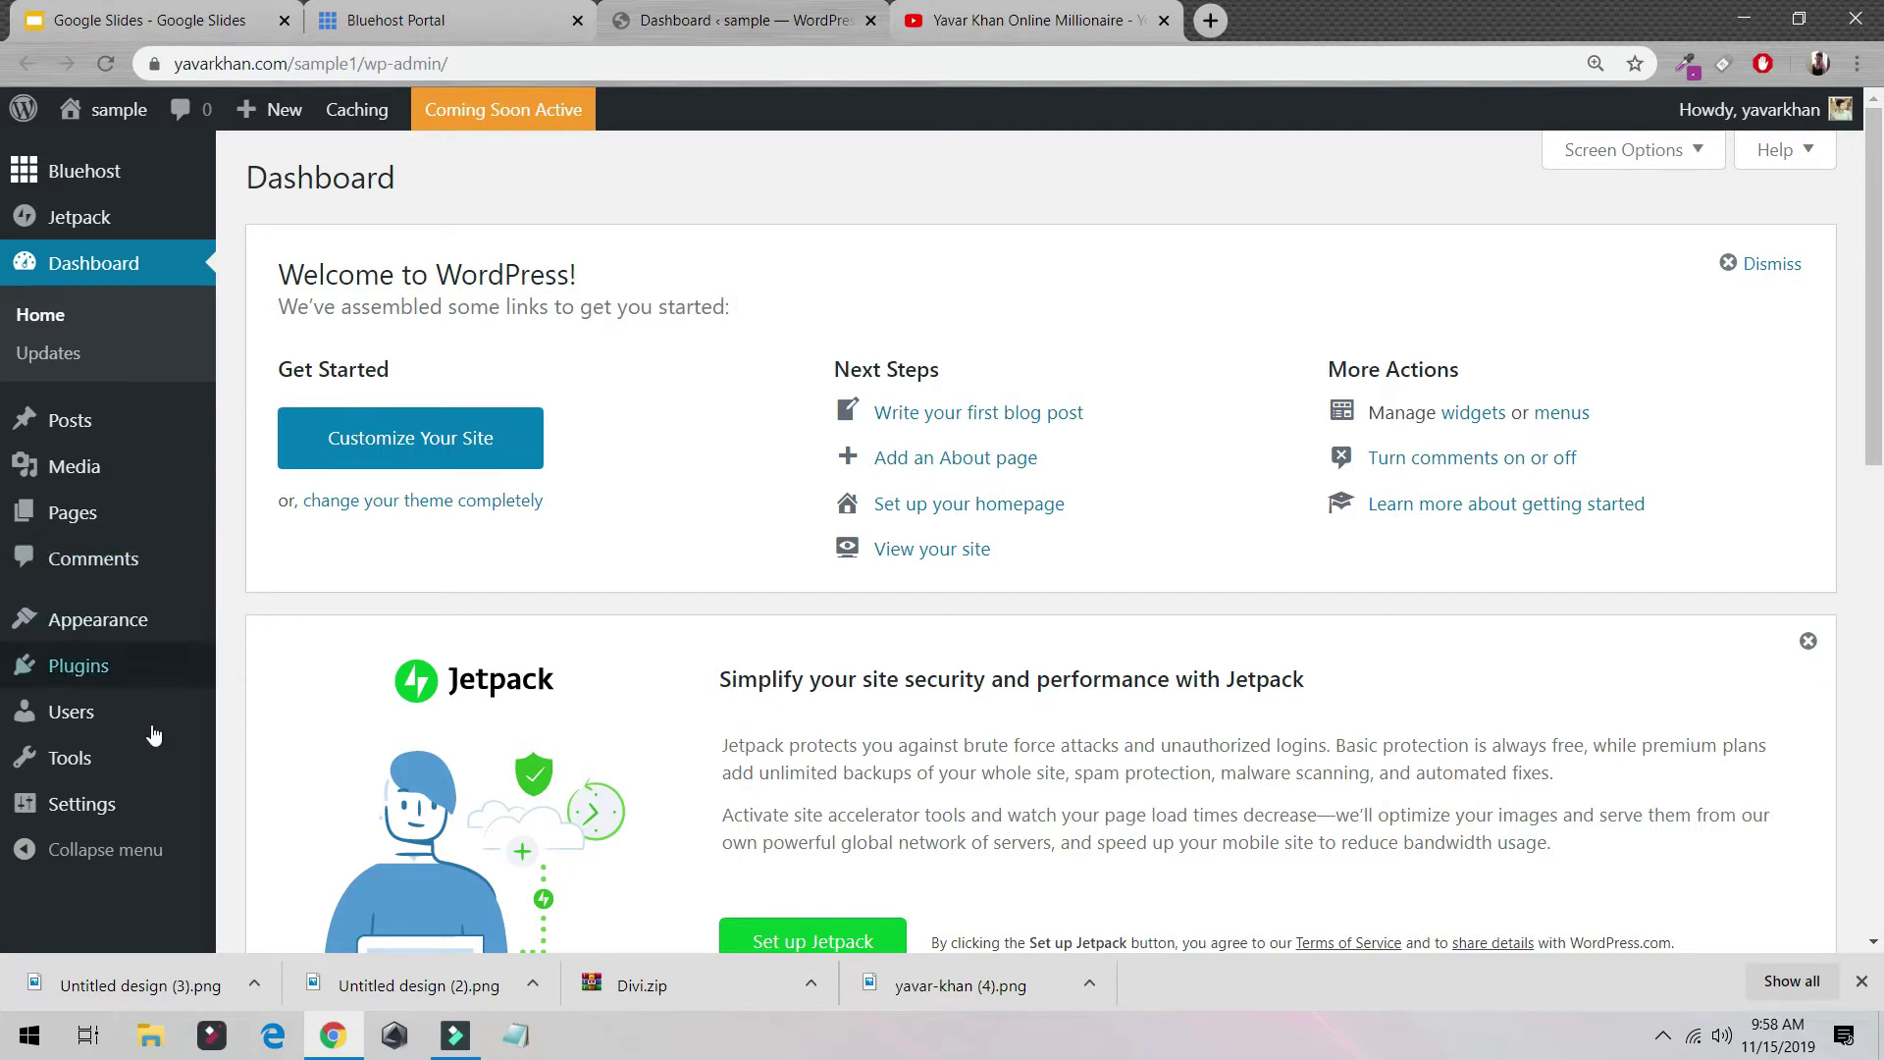
Step: In Settings > Permalinks, choose Post name and compare its example URL with the plain ?p=123 form
mouse_move(86, 802)
left_click(274, 833)
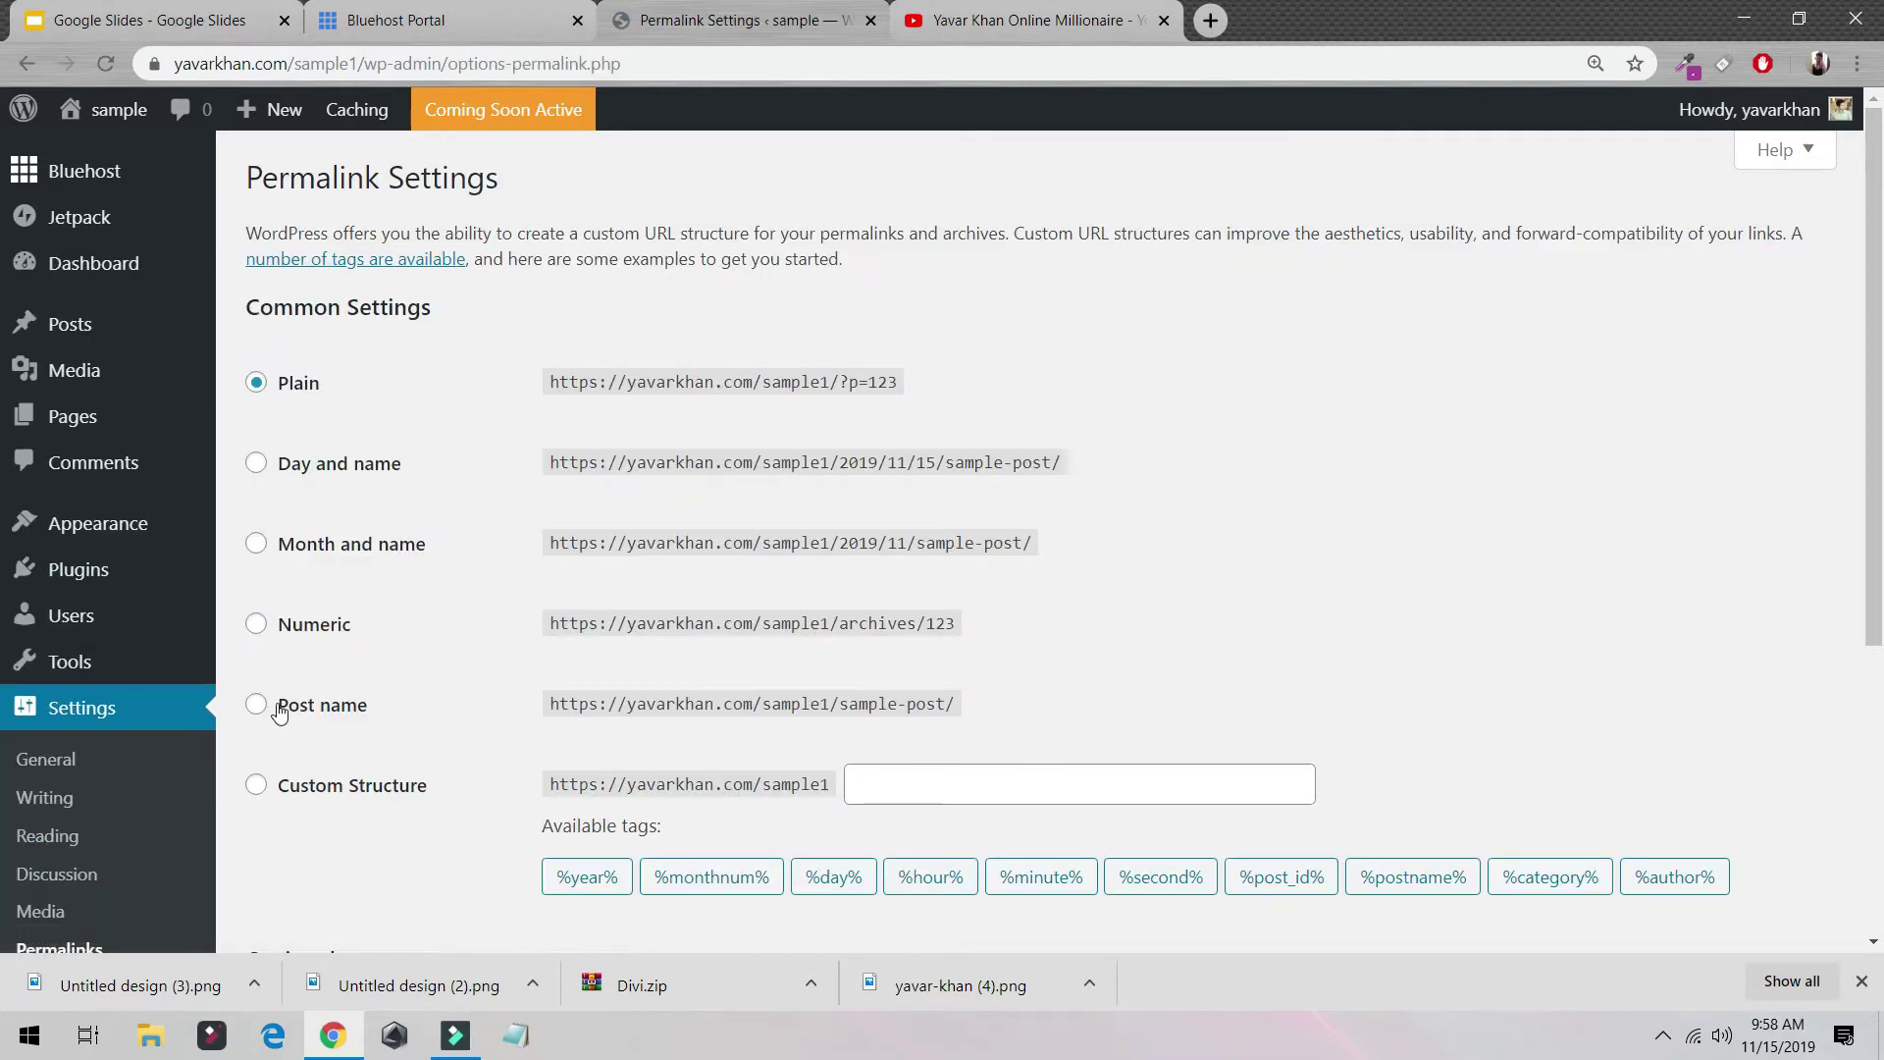
left_click(256, 704)
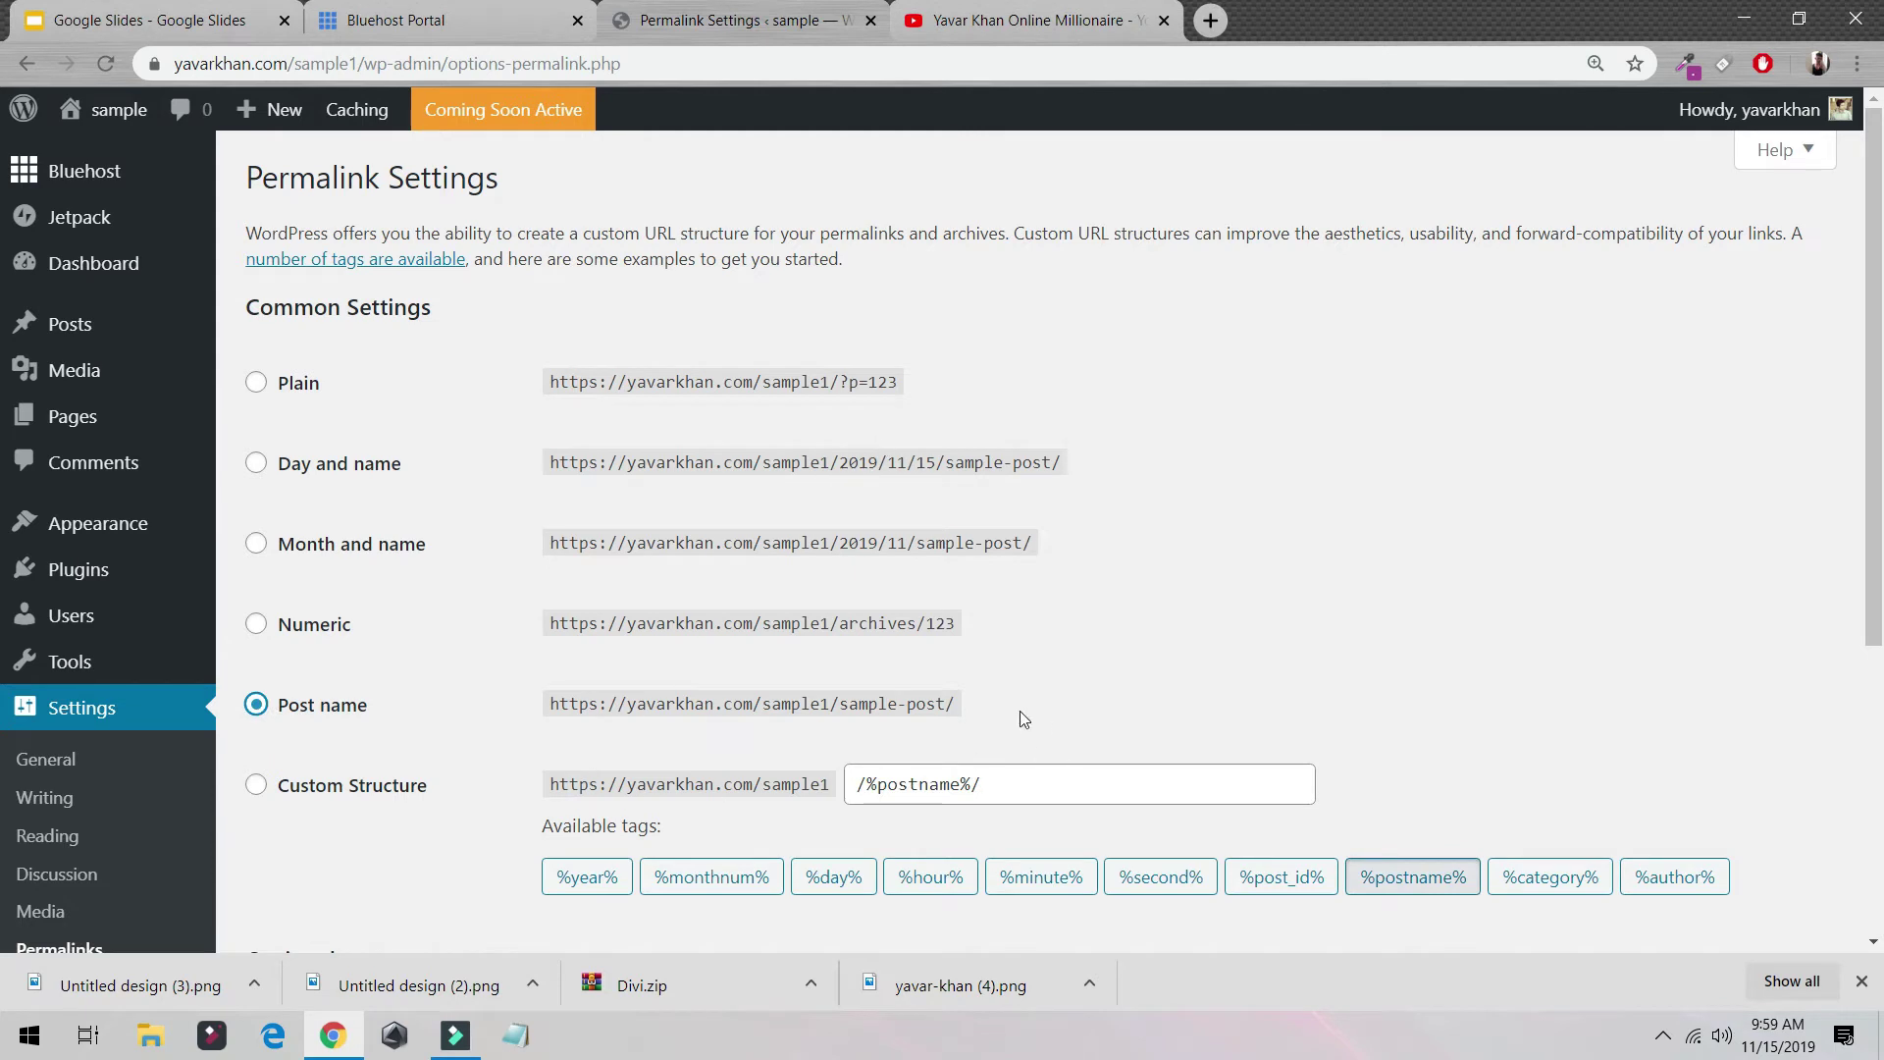
left_click_drag(935, 705, 760, 704)
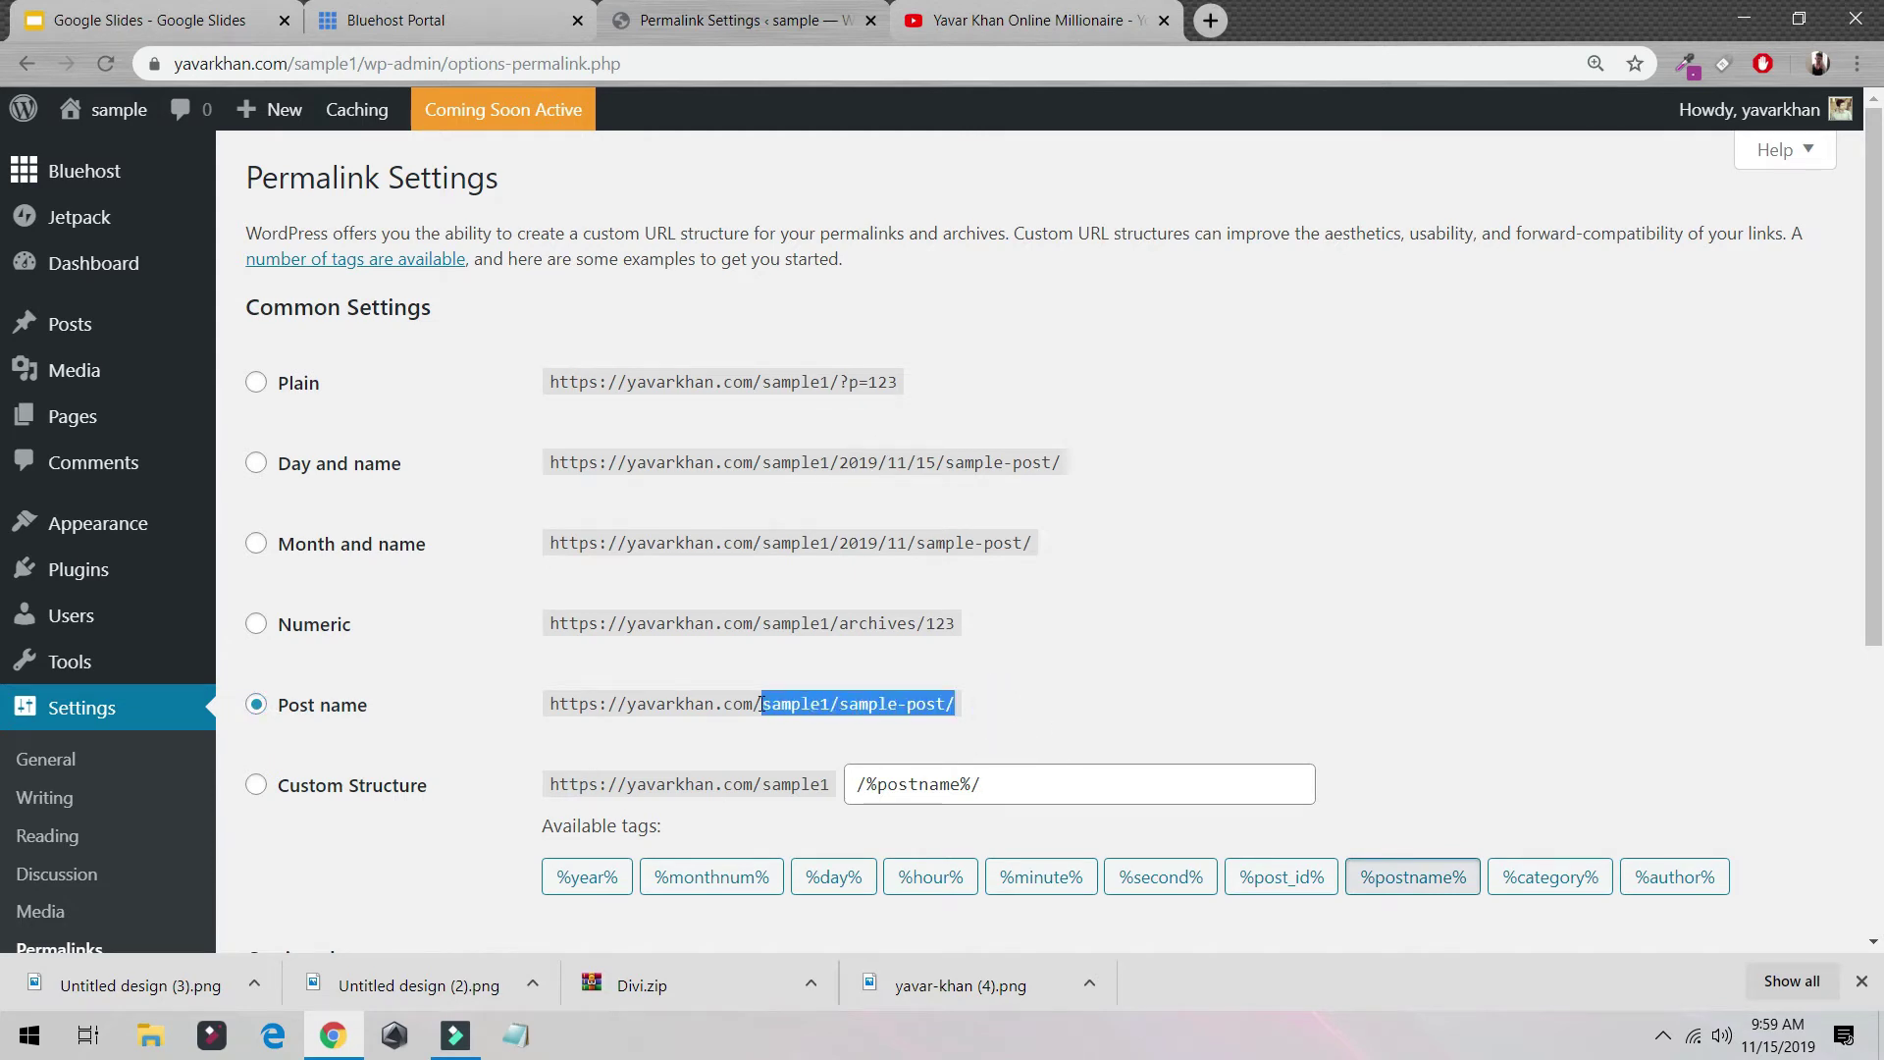
left_click(843, 706)
left_click_drag(841, 707, 1040, 715)
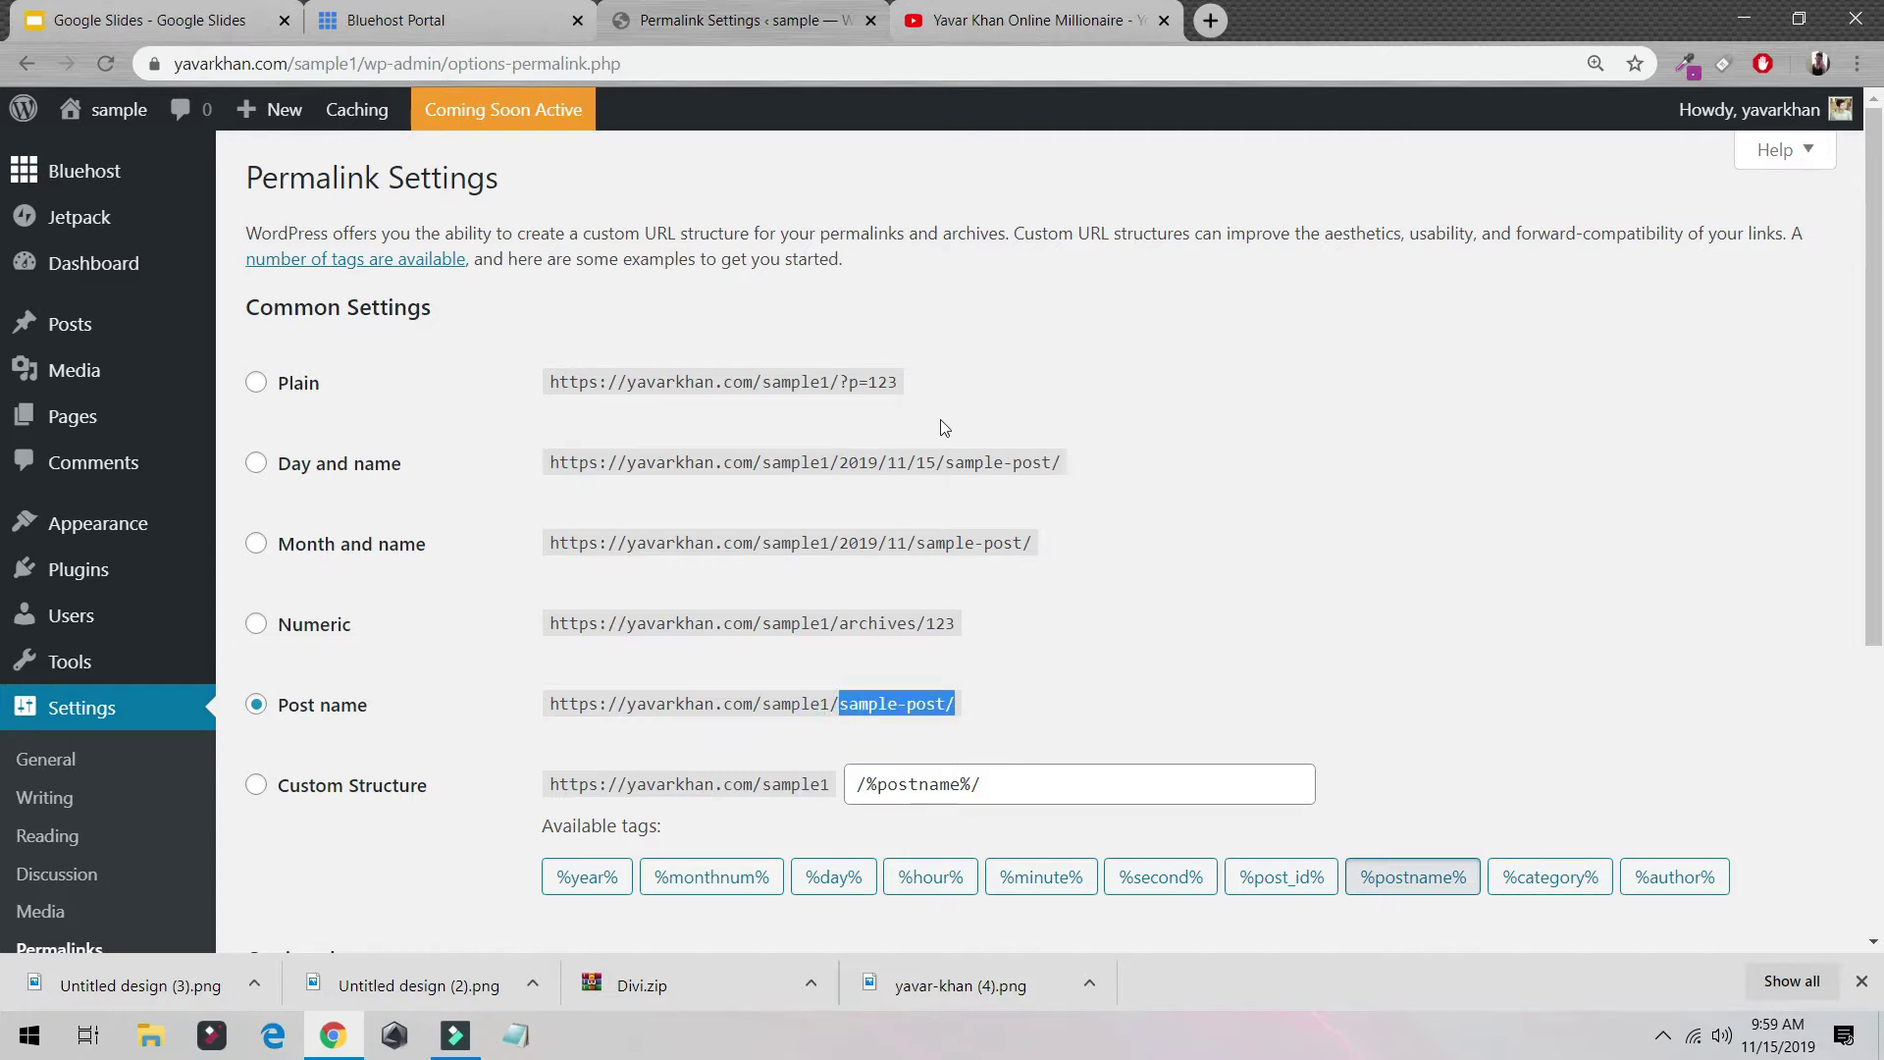
left_click_drag(822, 385, 899, 385)
Step: Open the site in a new tab and check the Hello world post's current ?p=1 address
mouse_move(108, 109)
middle_click(93, 157)
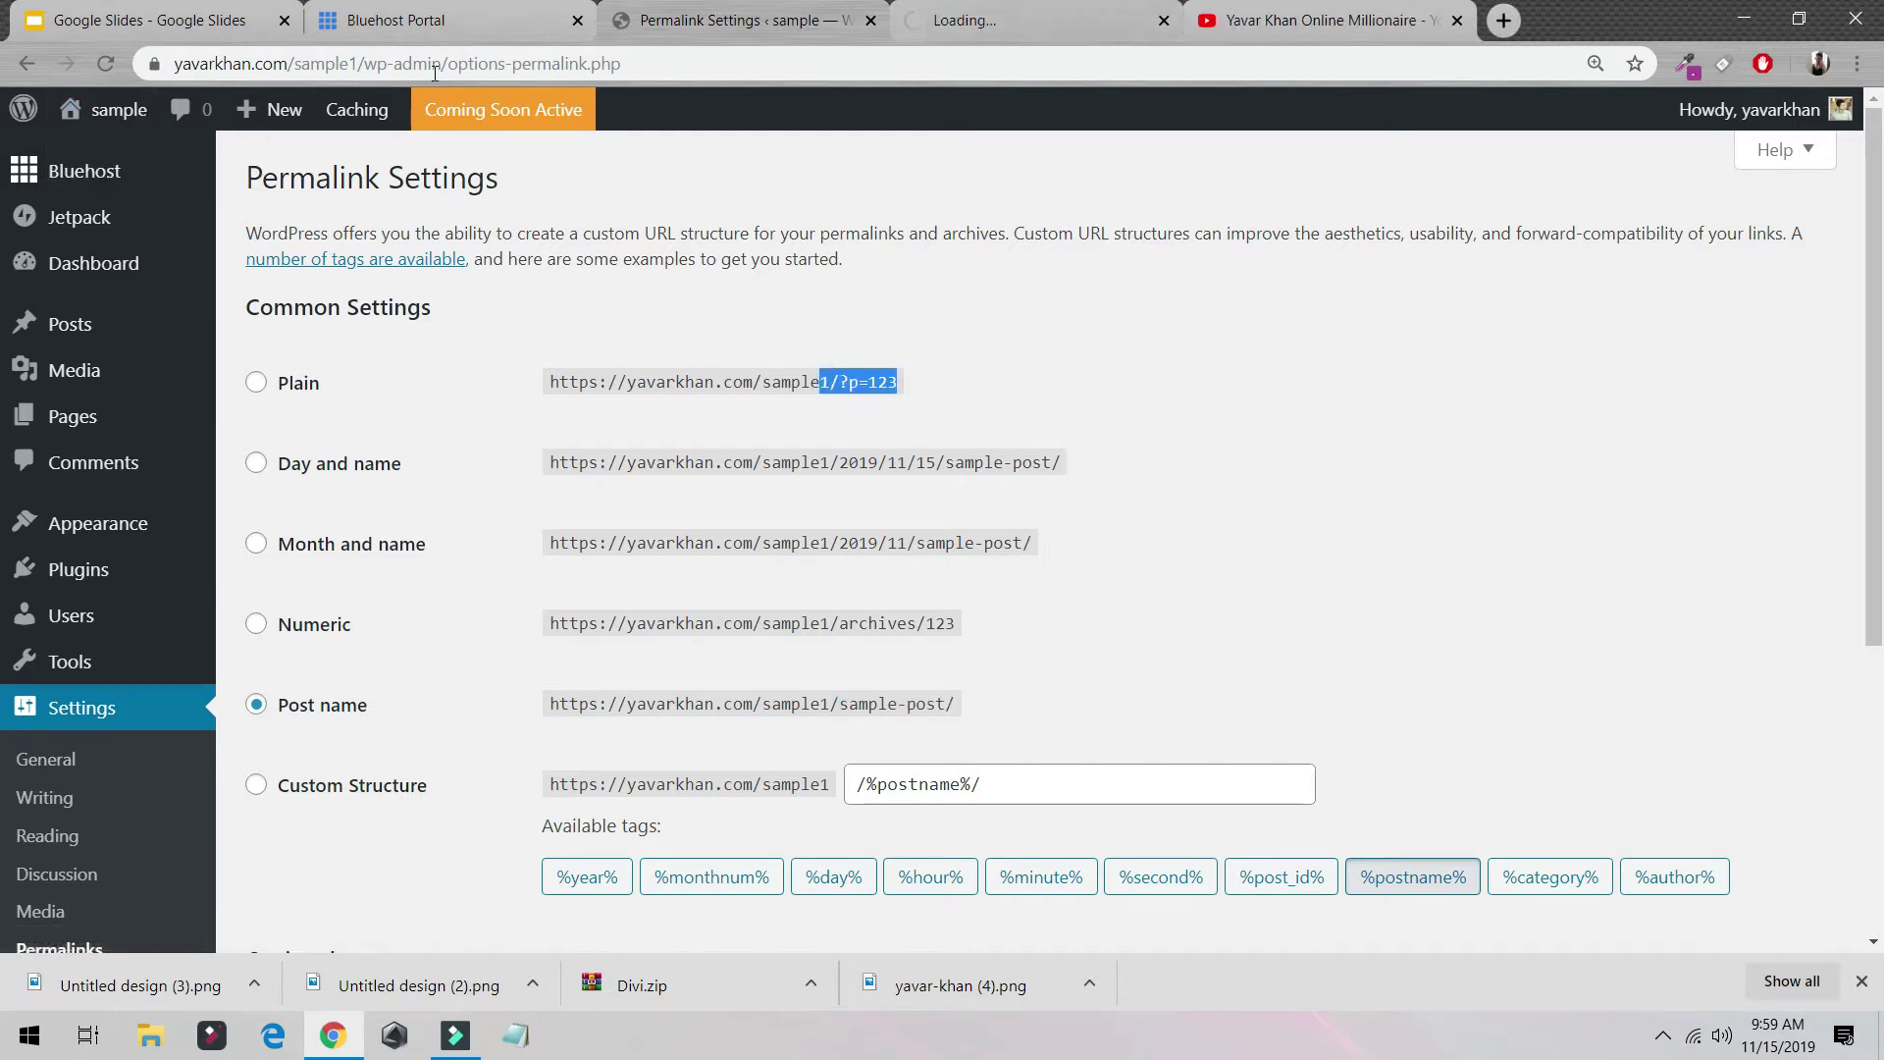
mouse_move(118, 169)
left_click(992, 19)
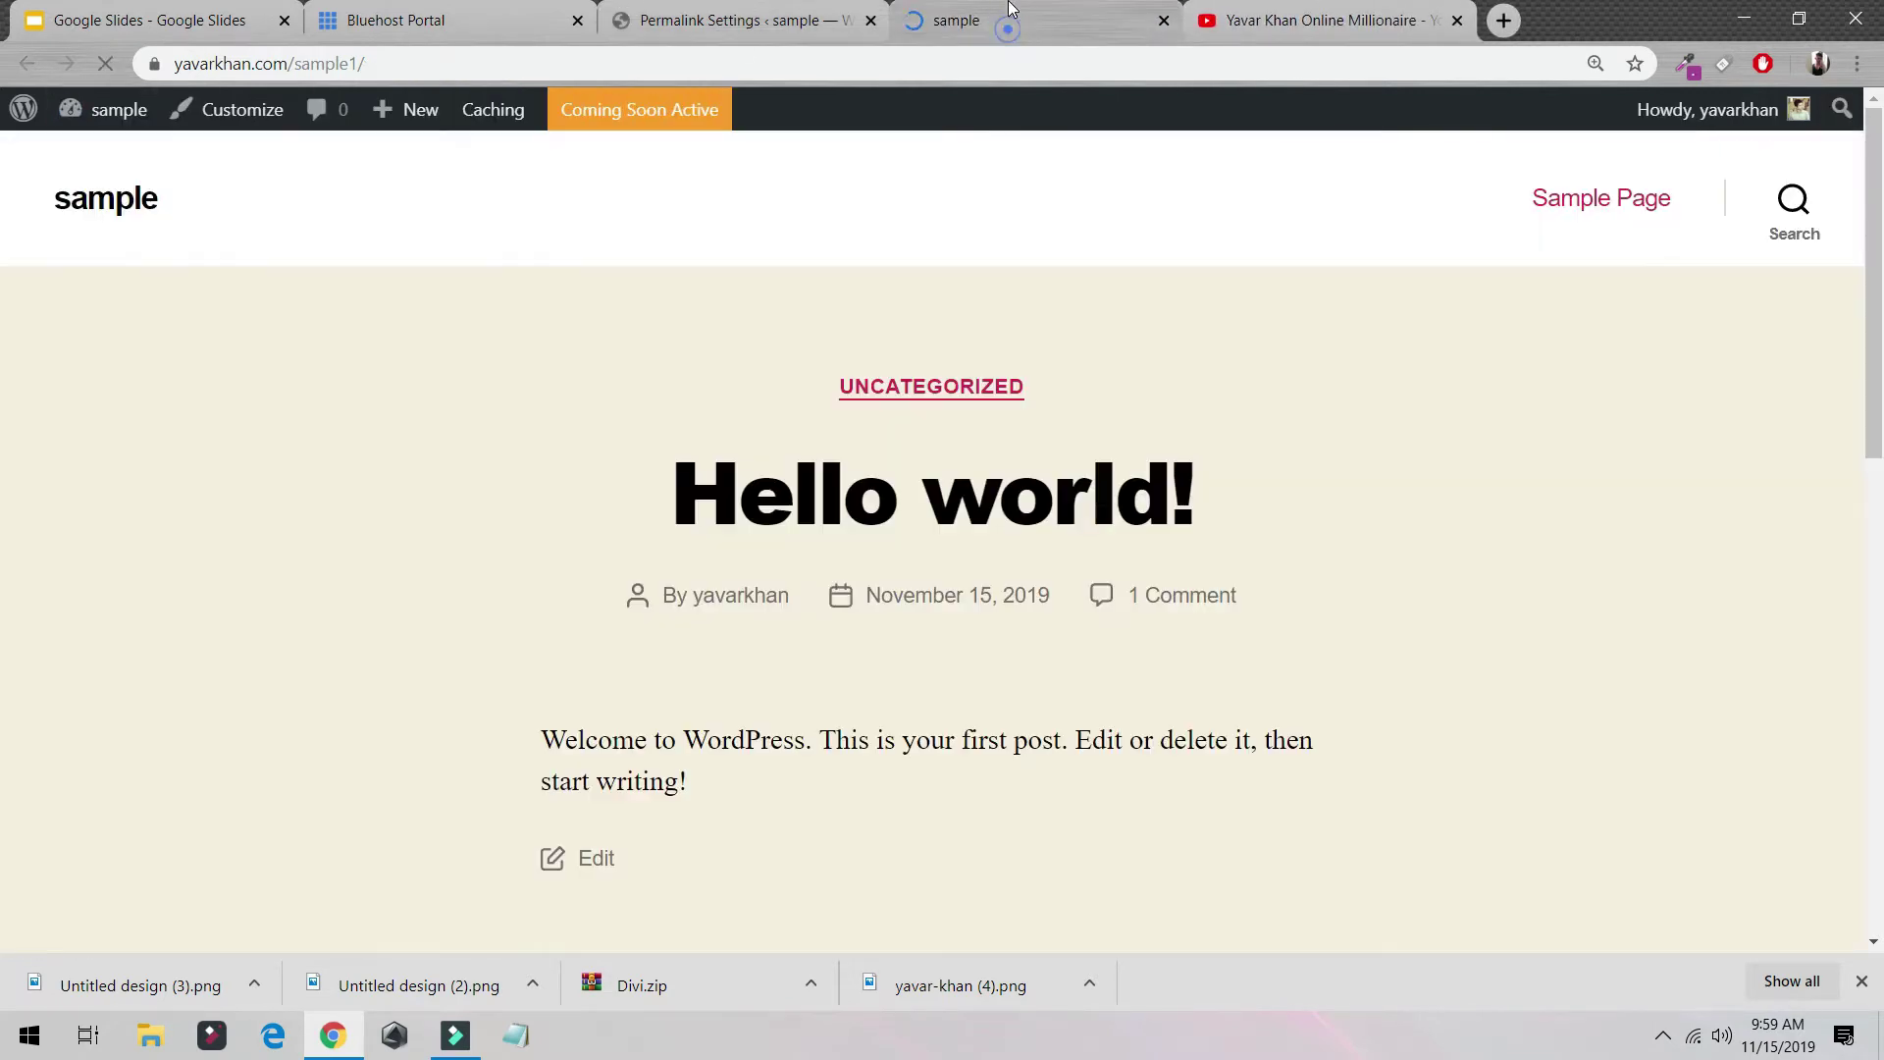
left_click(726, 474)
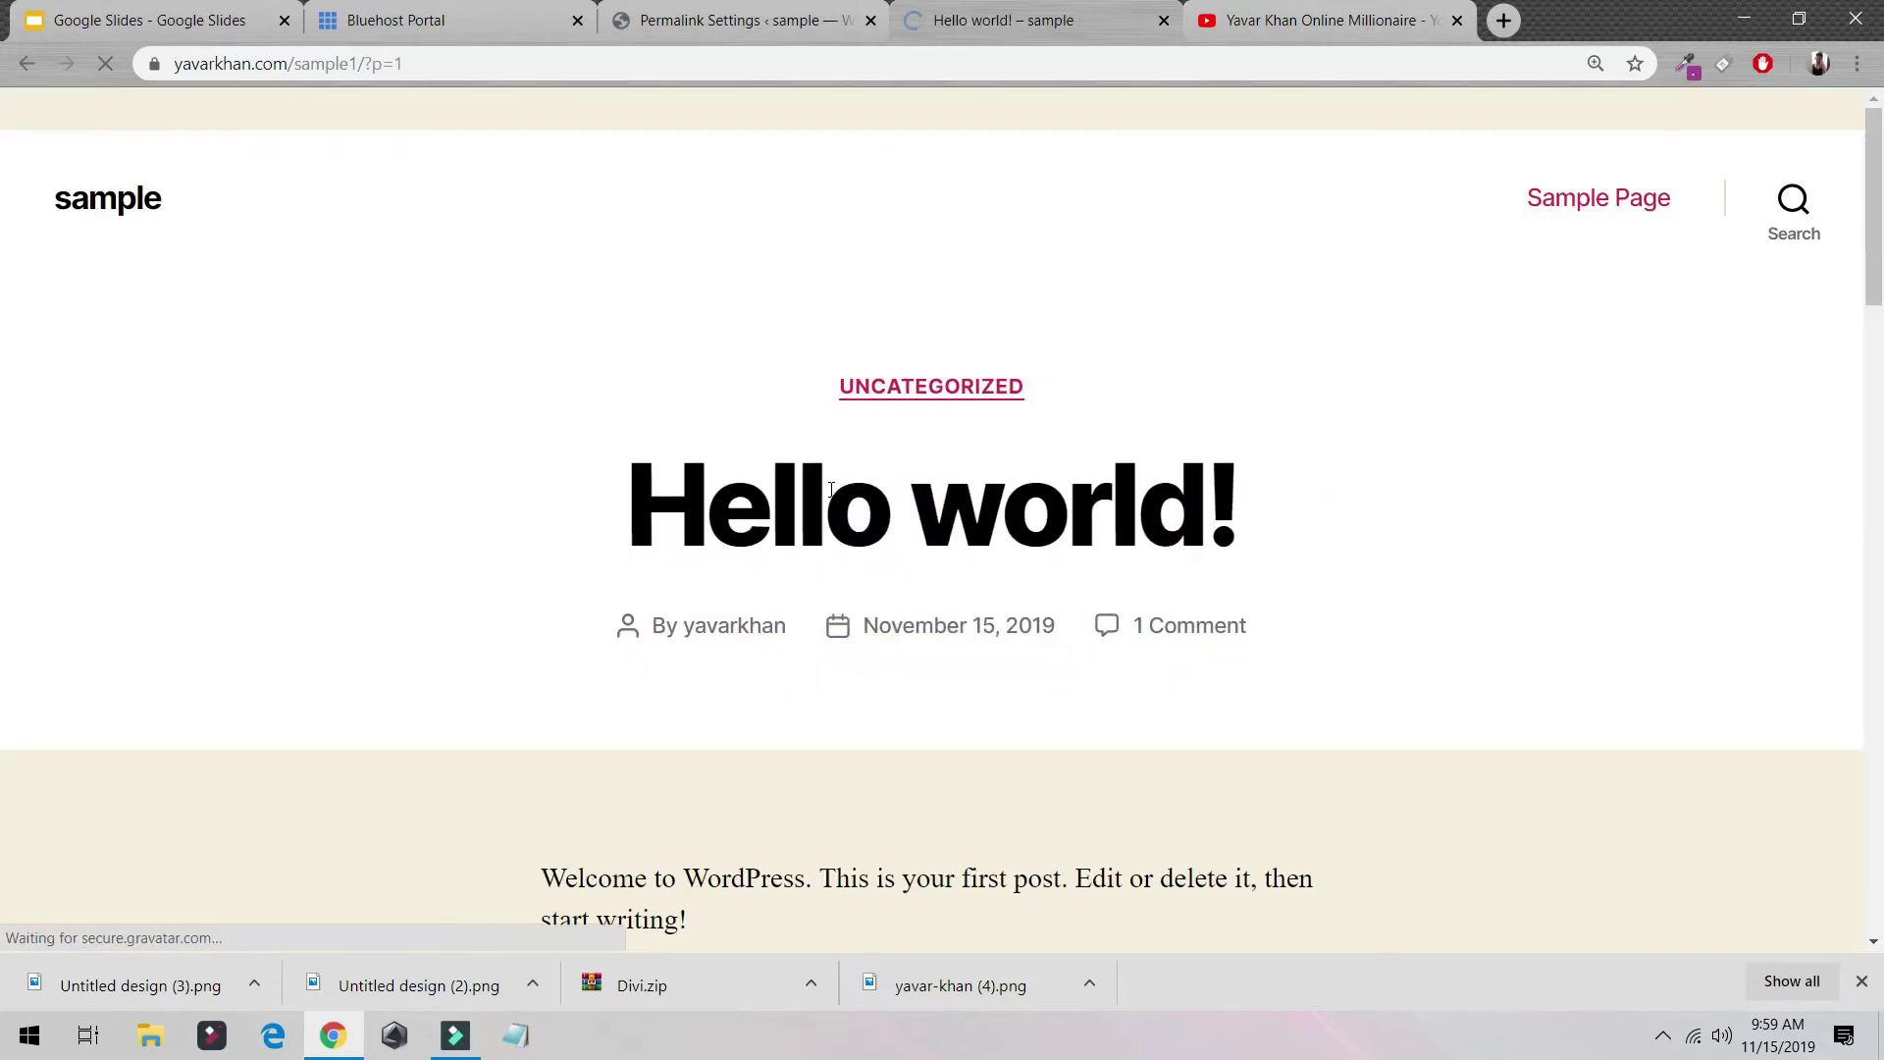
left_click_drag(393, 64, 590, 61)
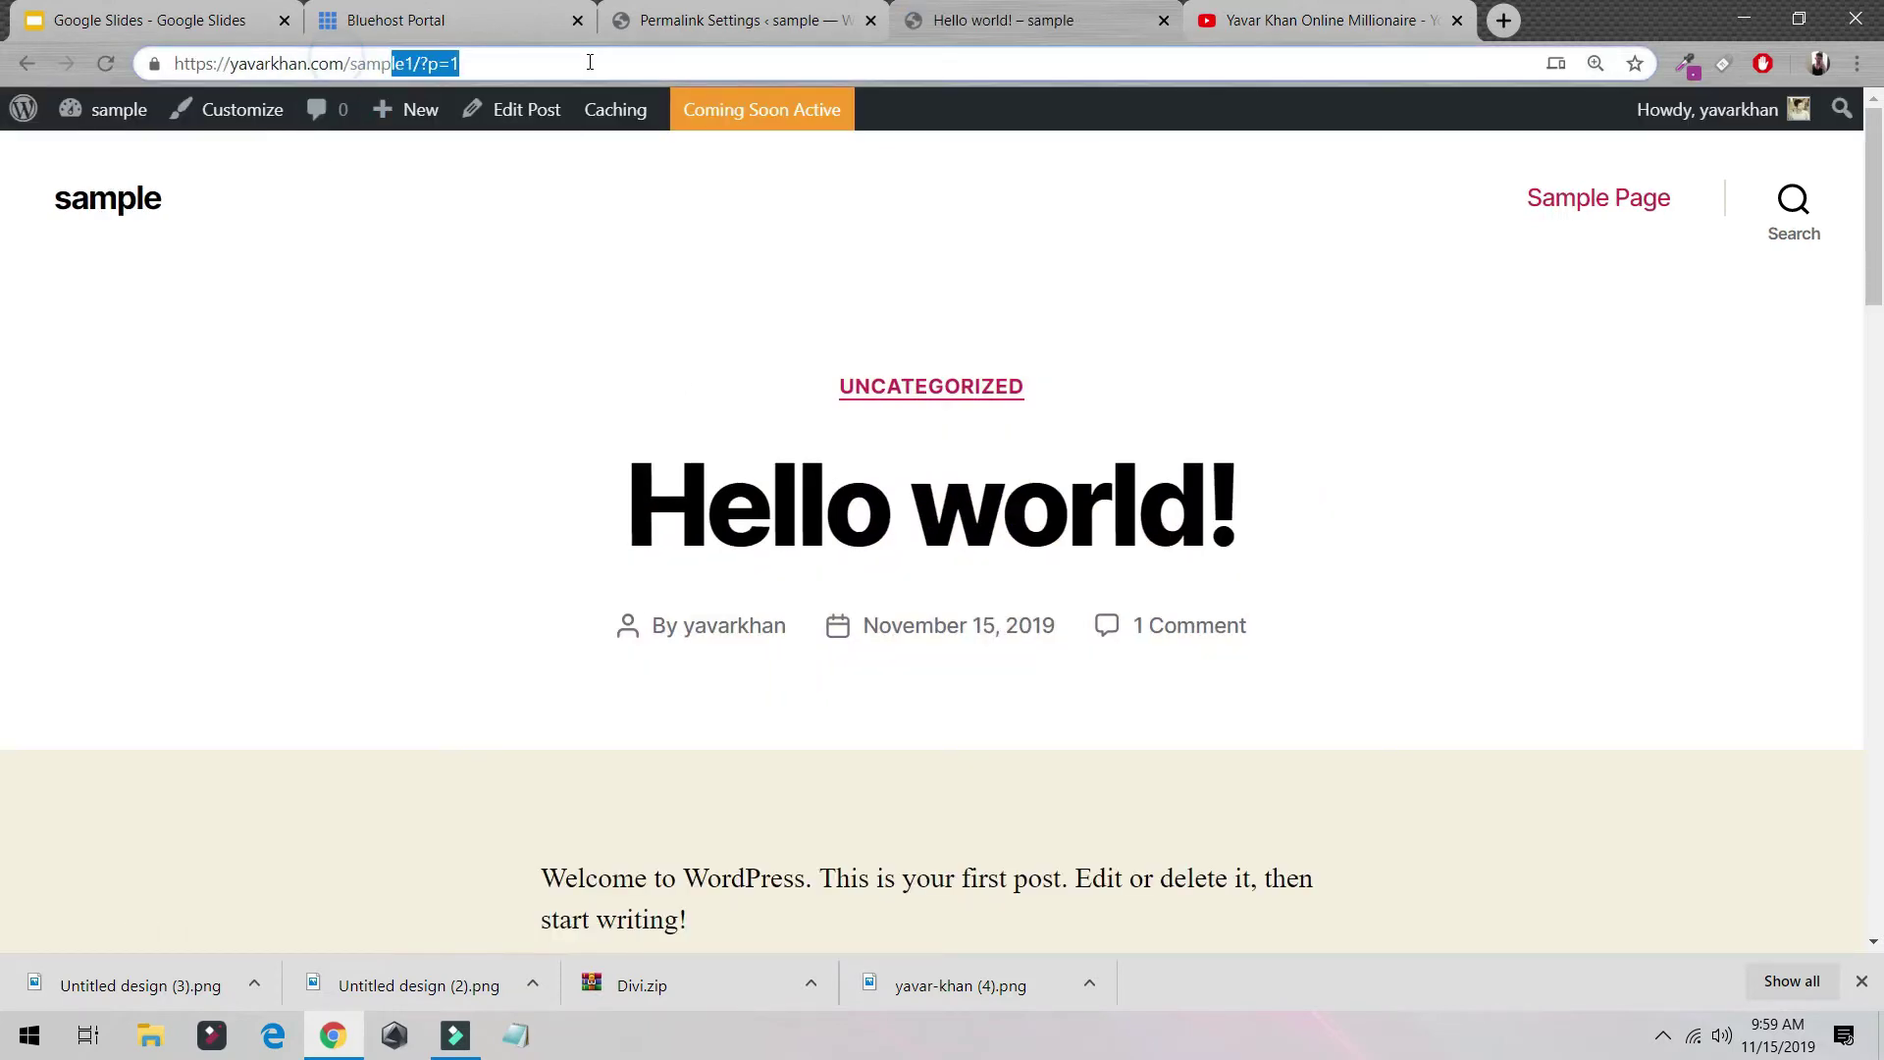
left_click(746, 12)
left_click(996, 25)
left_click(763, 10)
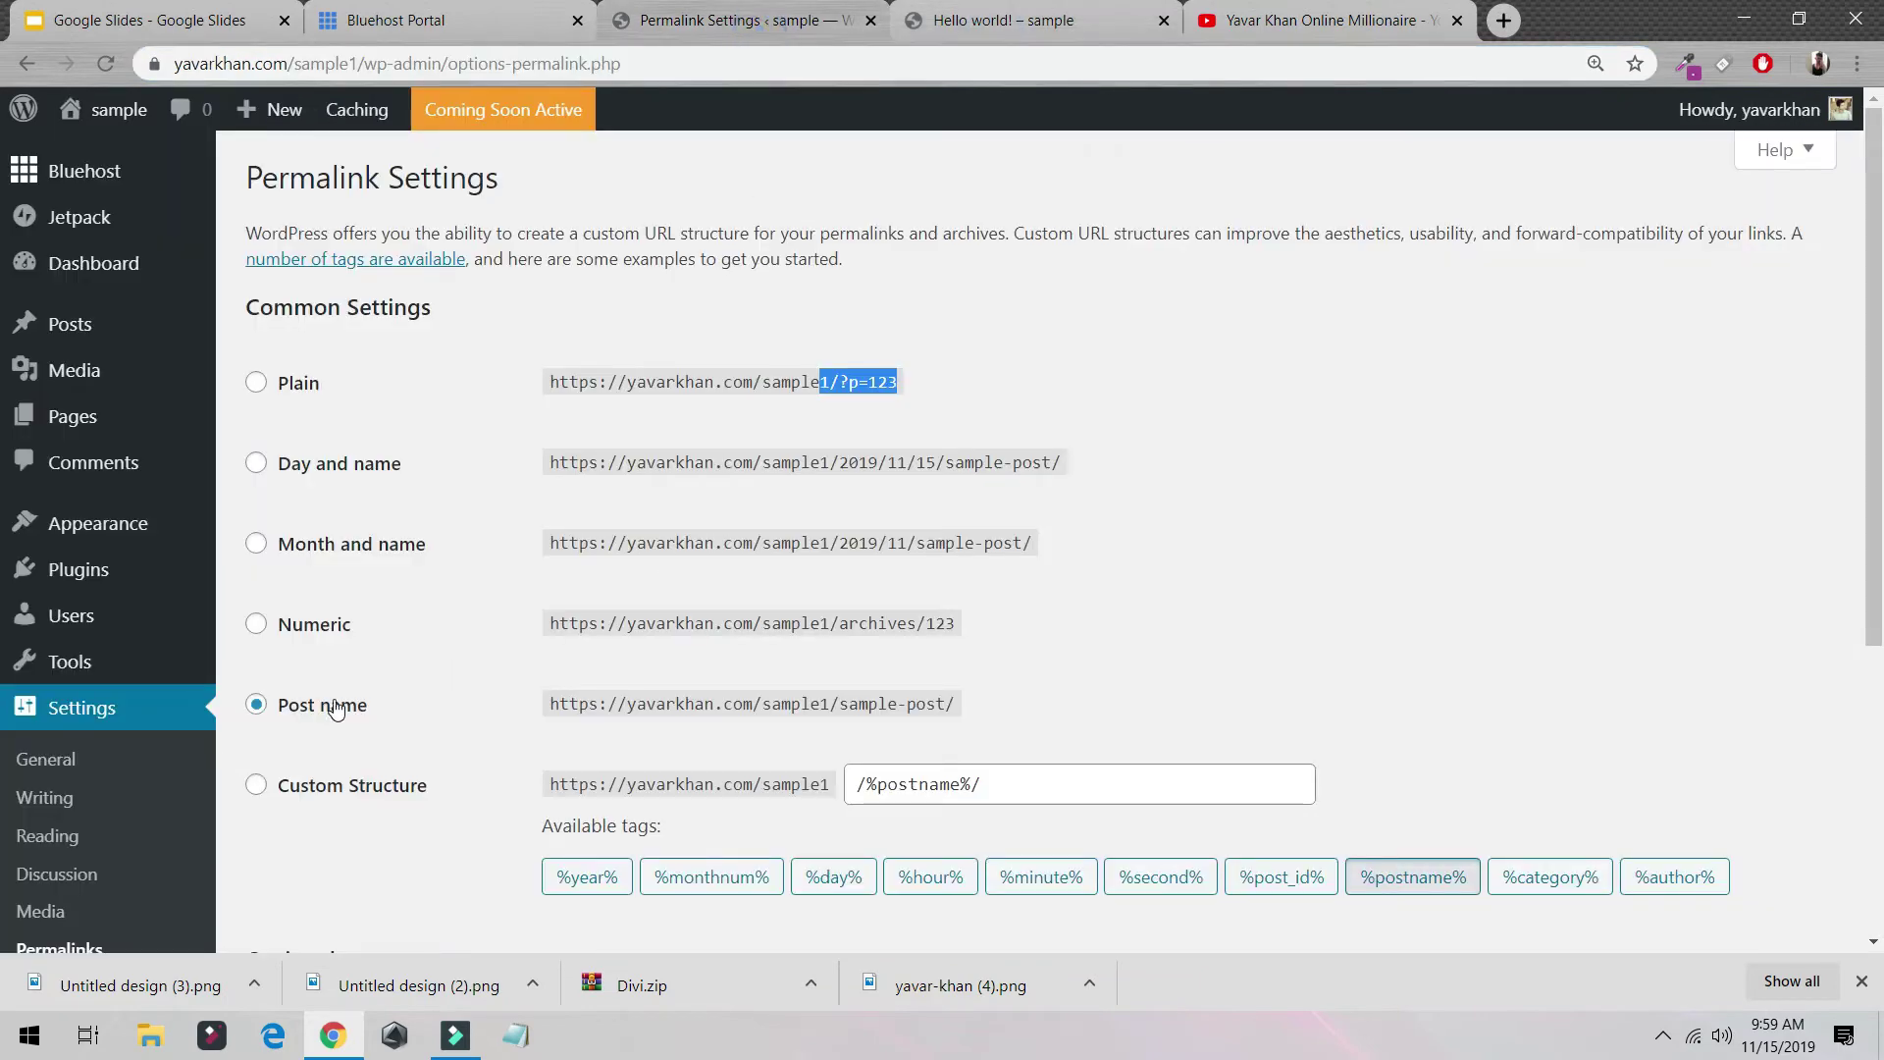
Step: Save the Post name permalinks and reload Hello world to confirm /sample1/hello-world/
scroll(338, 706, "down", 5)
scroll(339, 706, "up", 5)
scroll(338, 707, "down", 5)
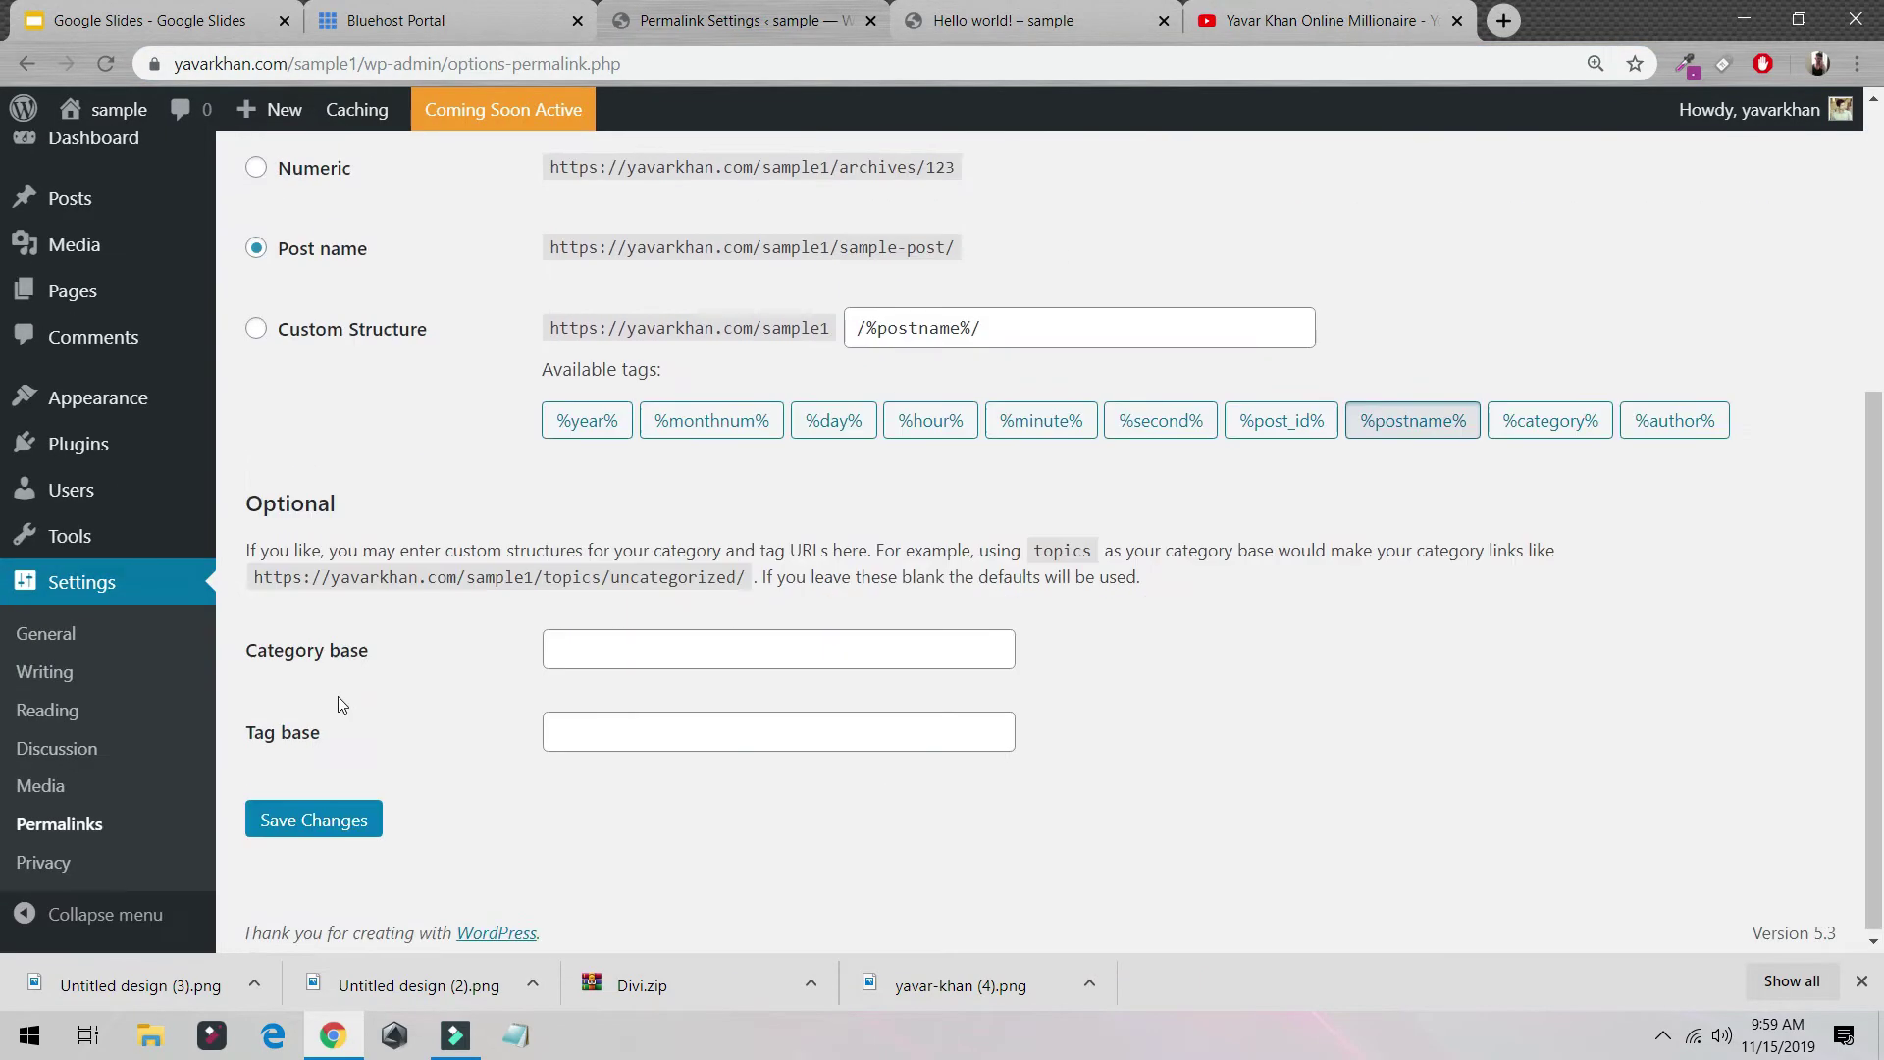
left_click(296, 825)
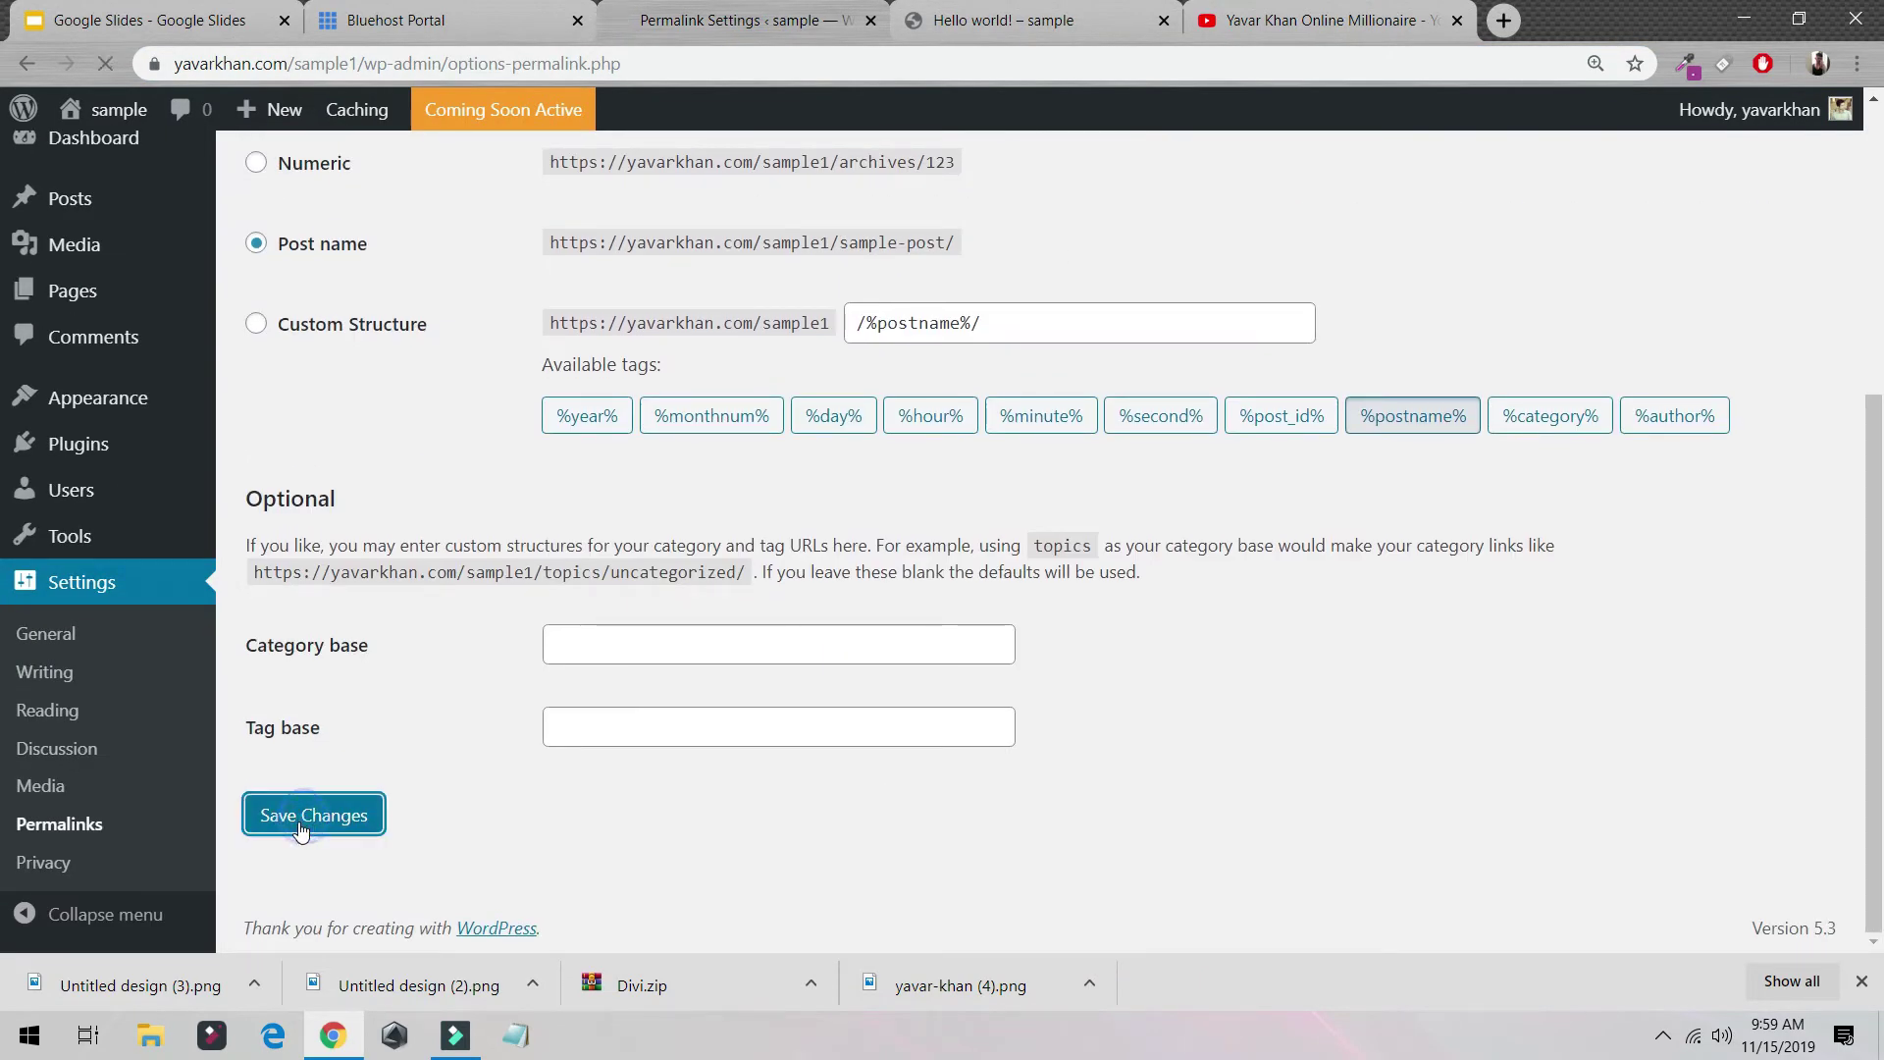
left_click(1016, 21)
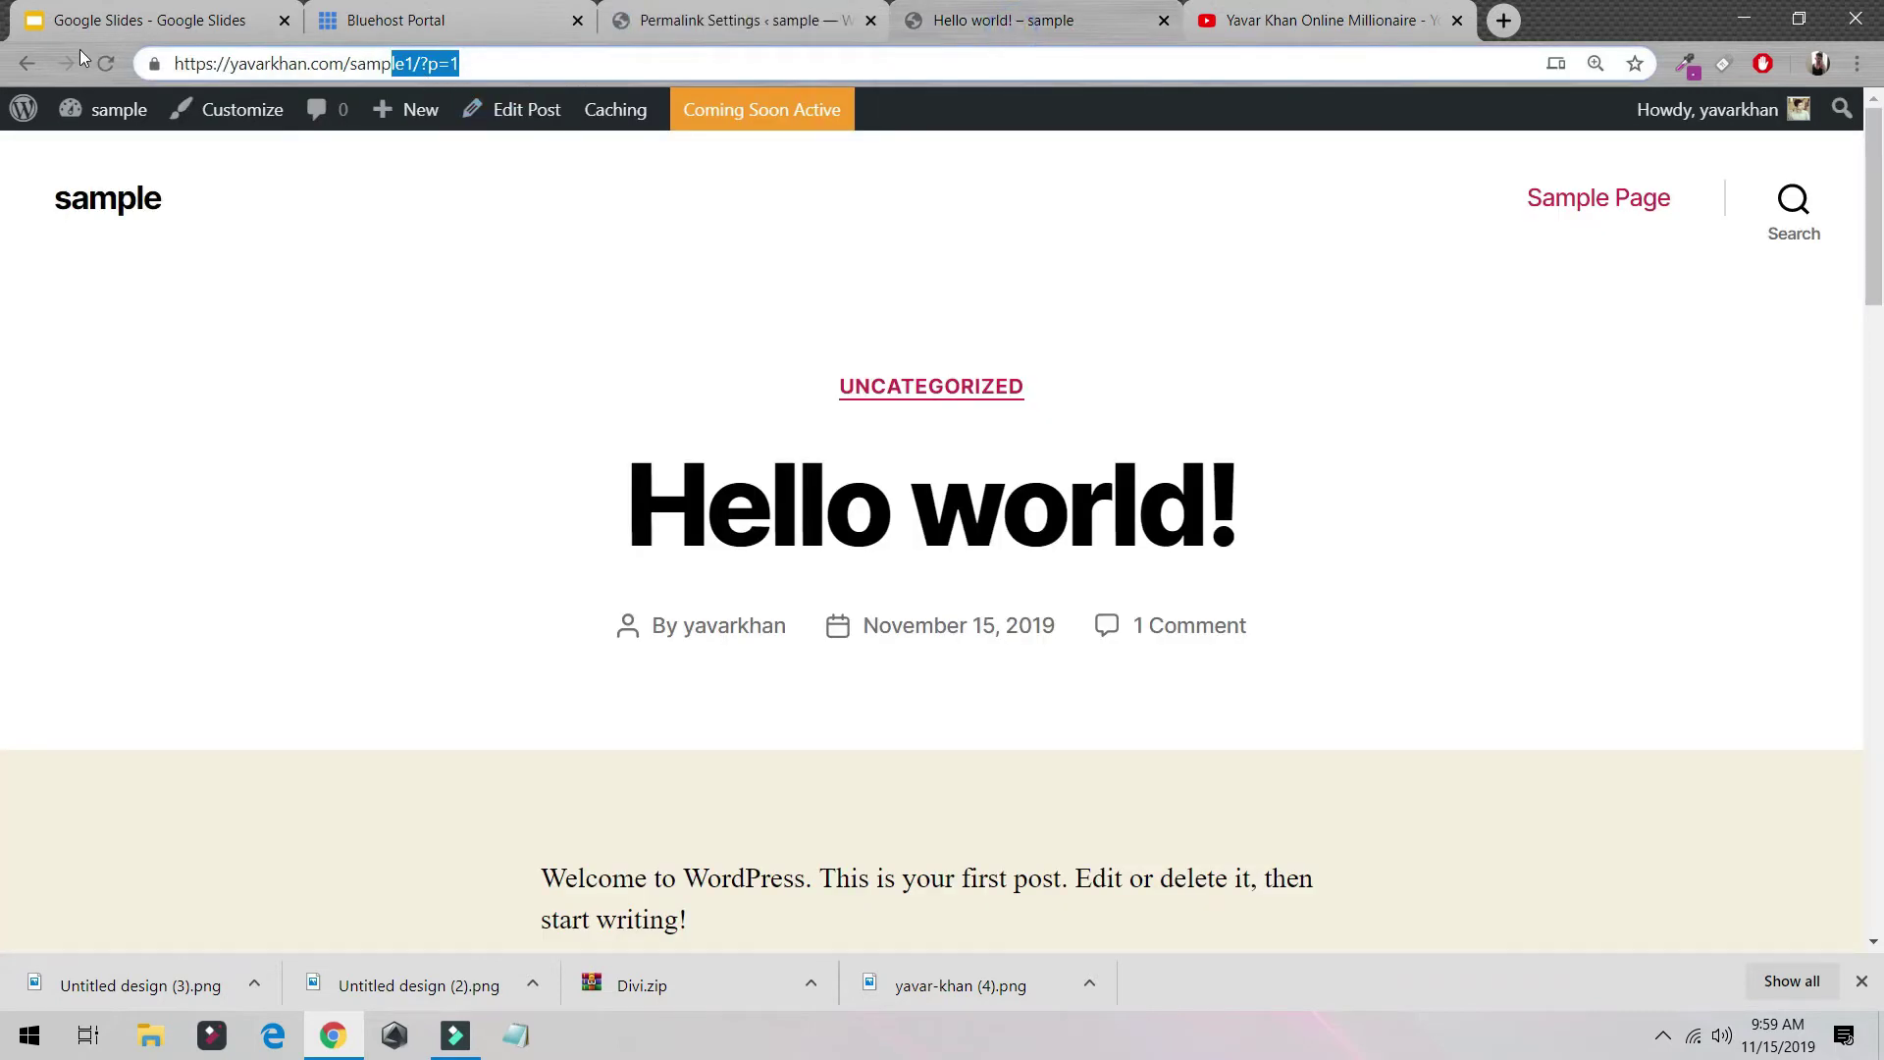
left_click(110, 69)
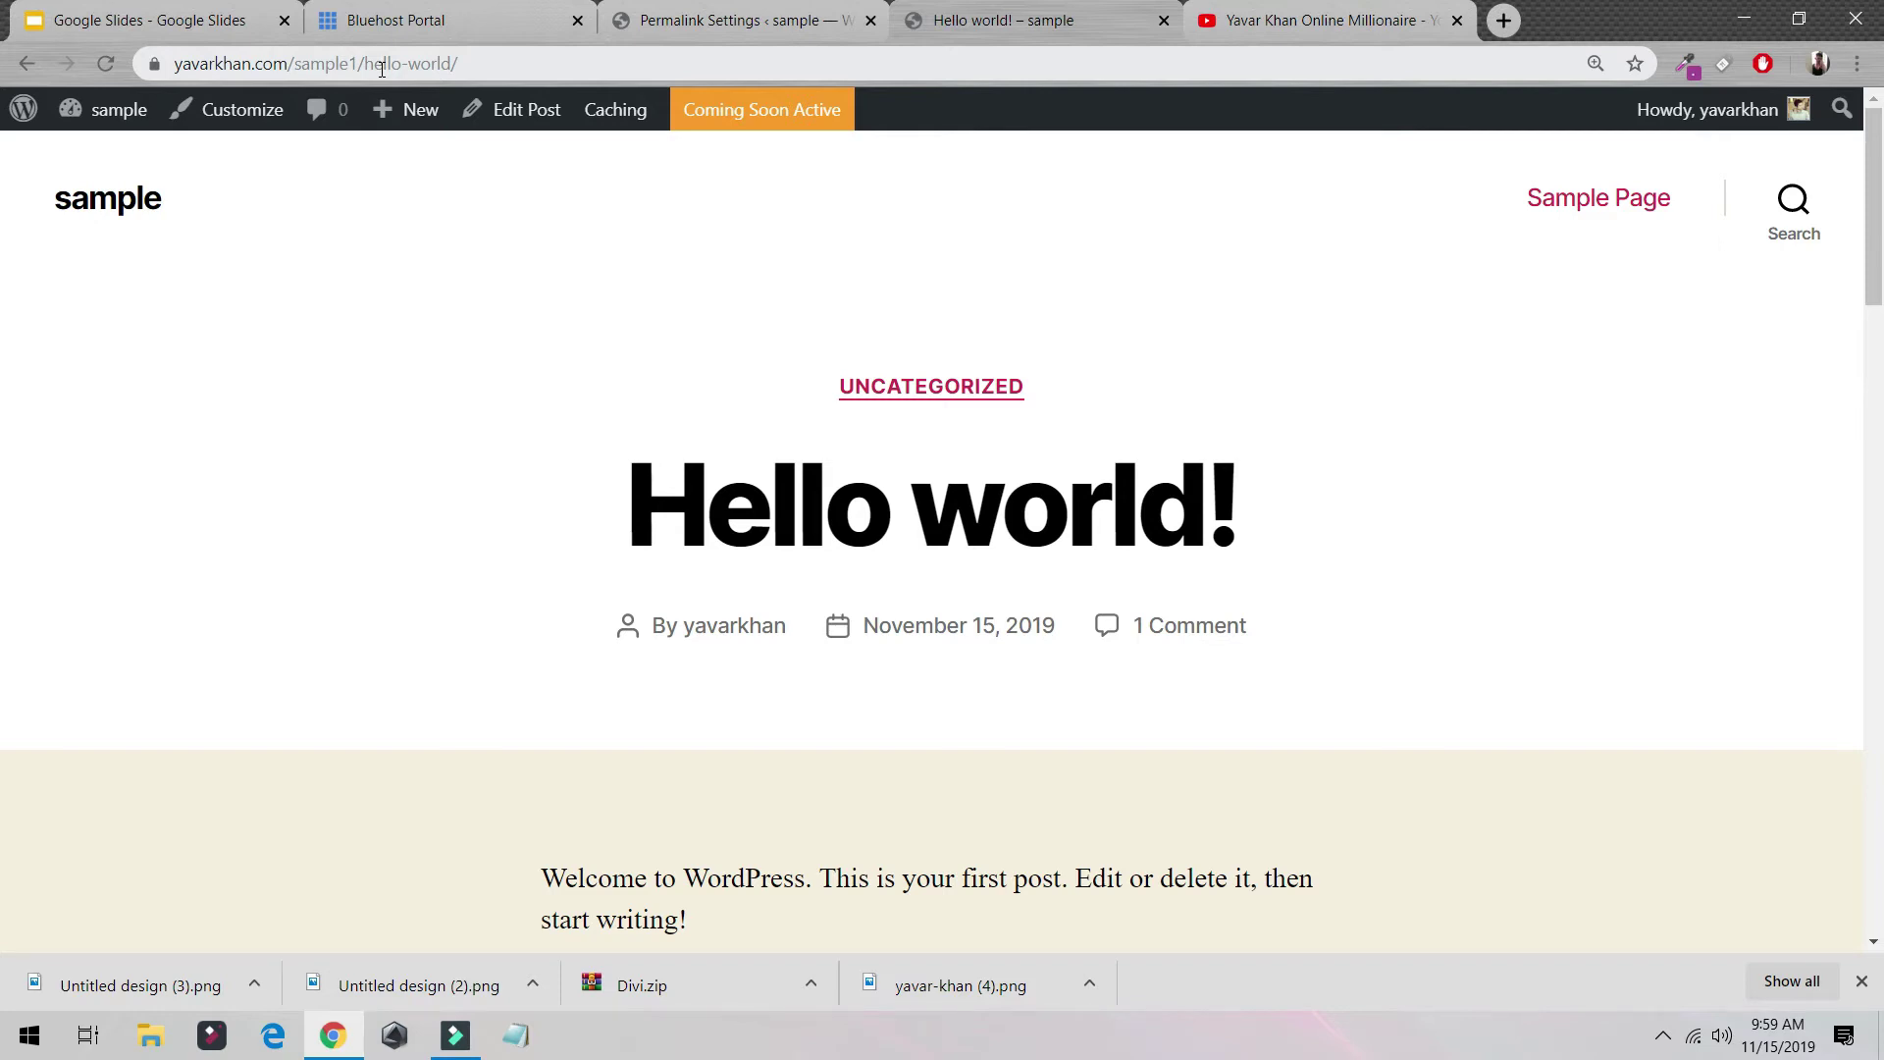
Step: Check the Coming Soon site's address in a private window, then launch the site publicly
left_click(770, 120)
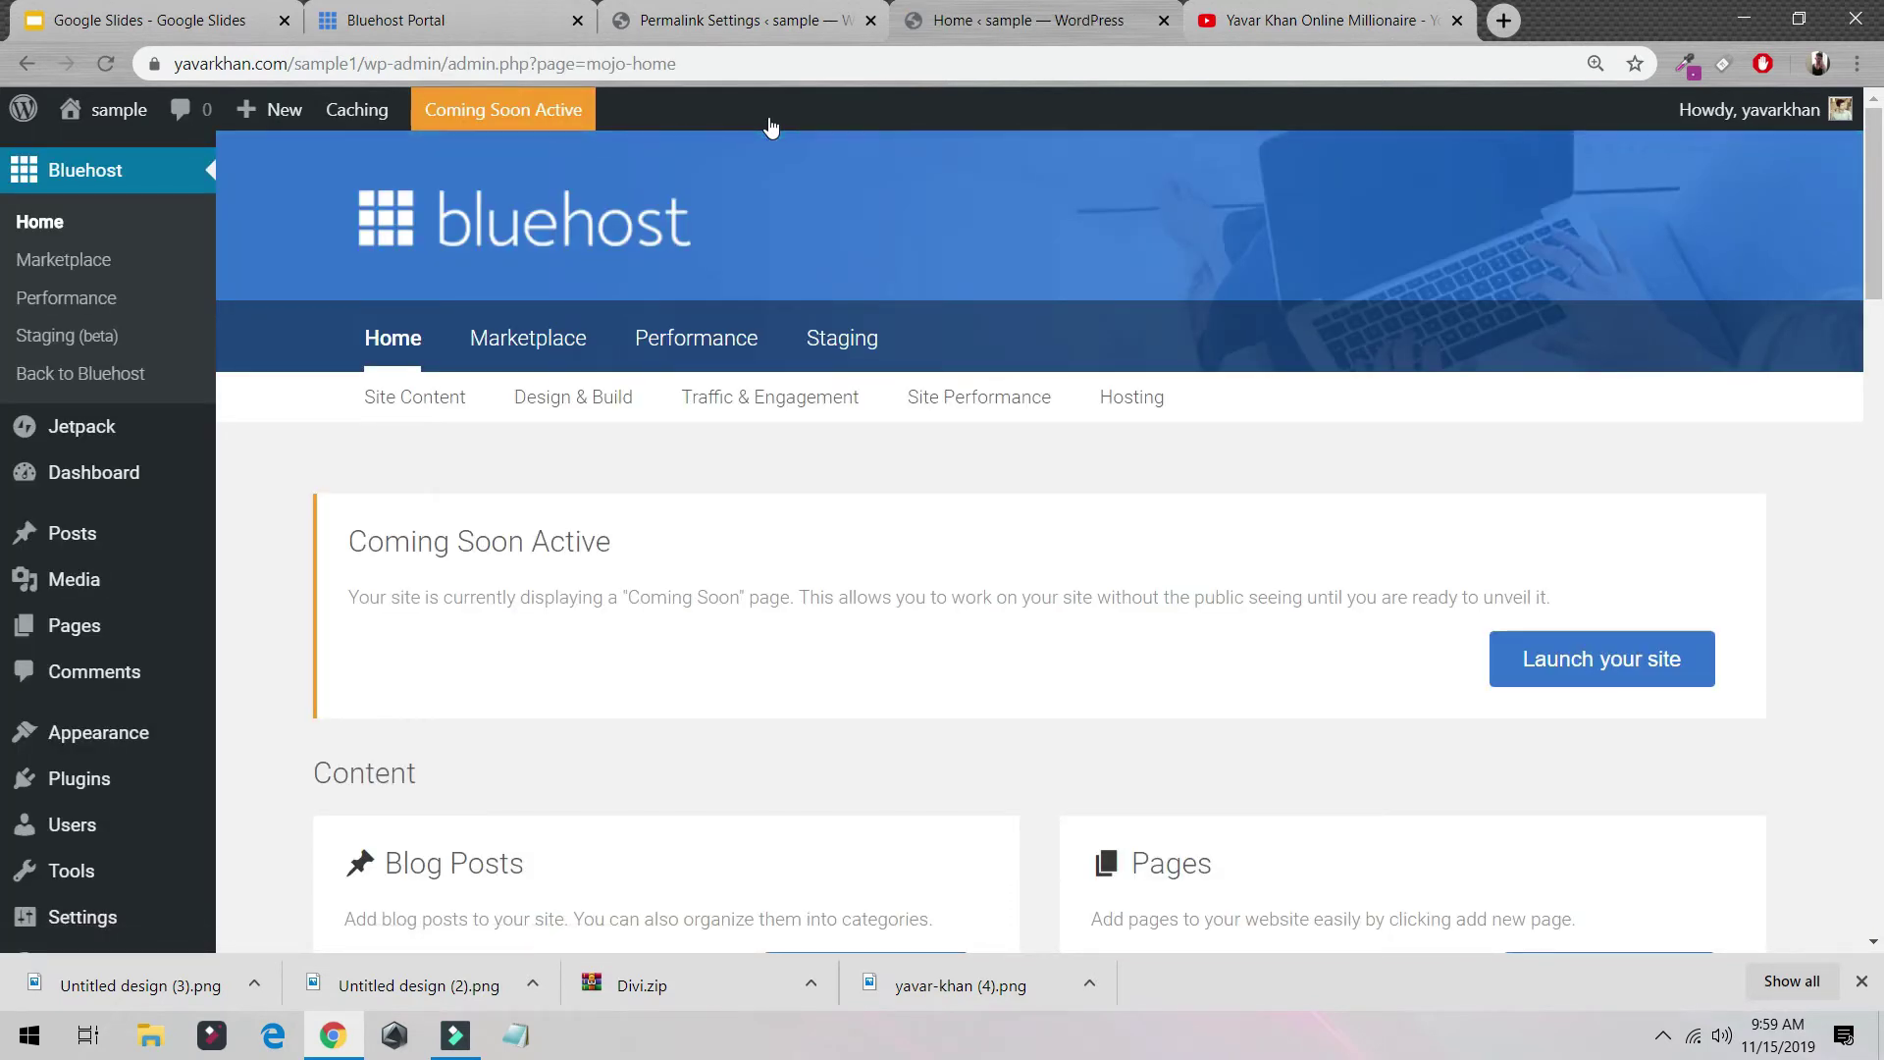
left_click_drag(353, 63, 3, 29)
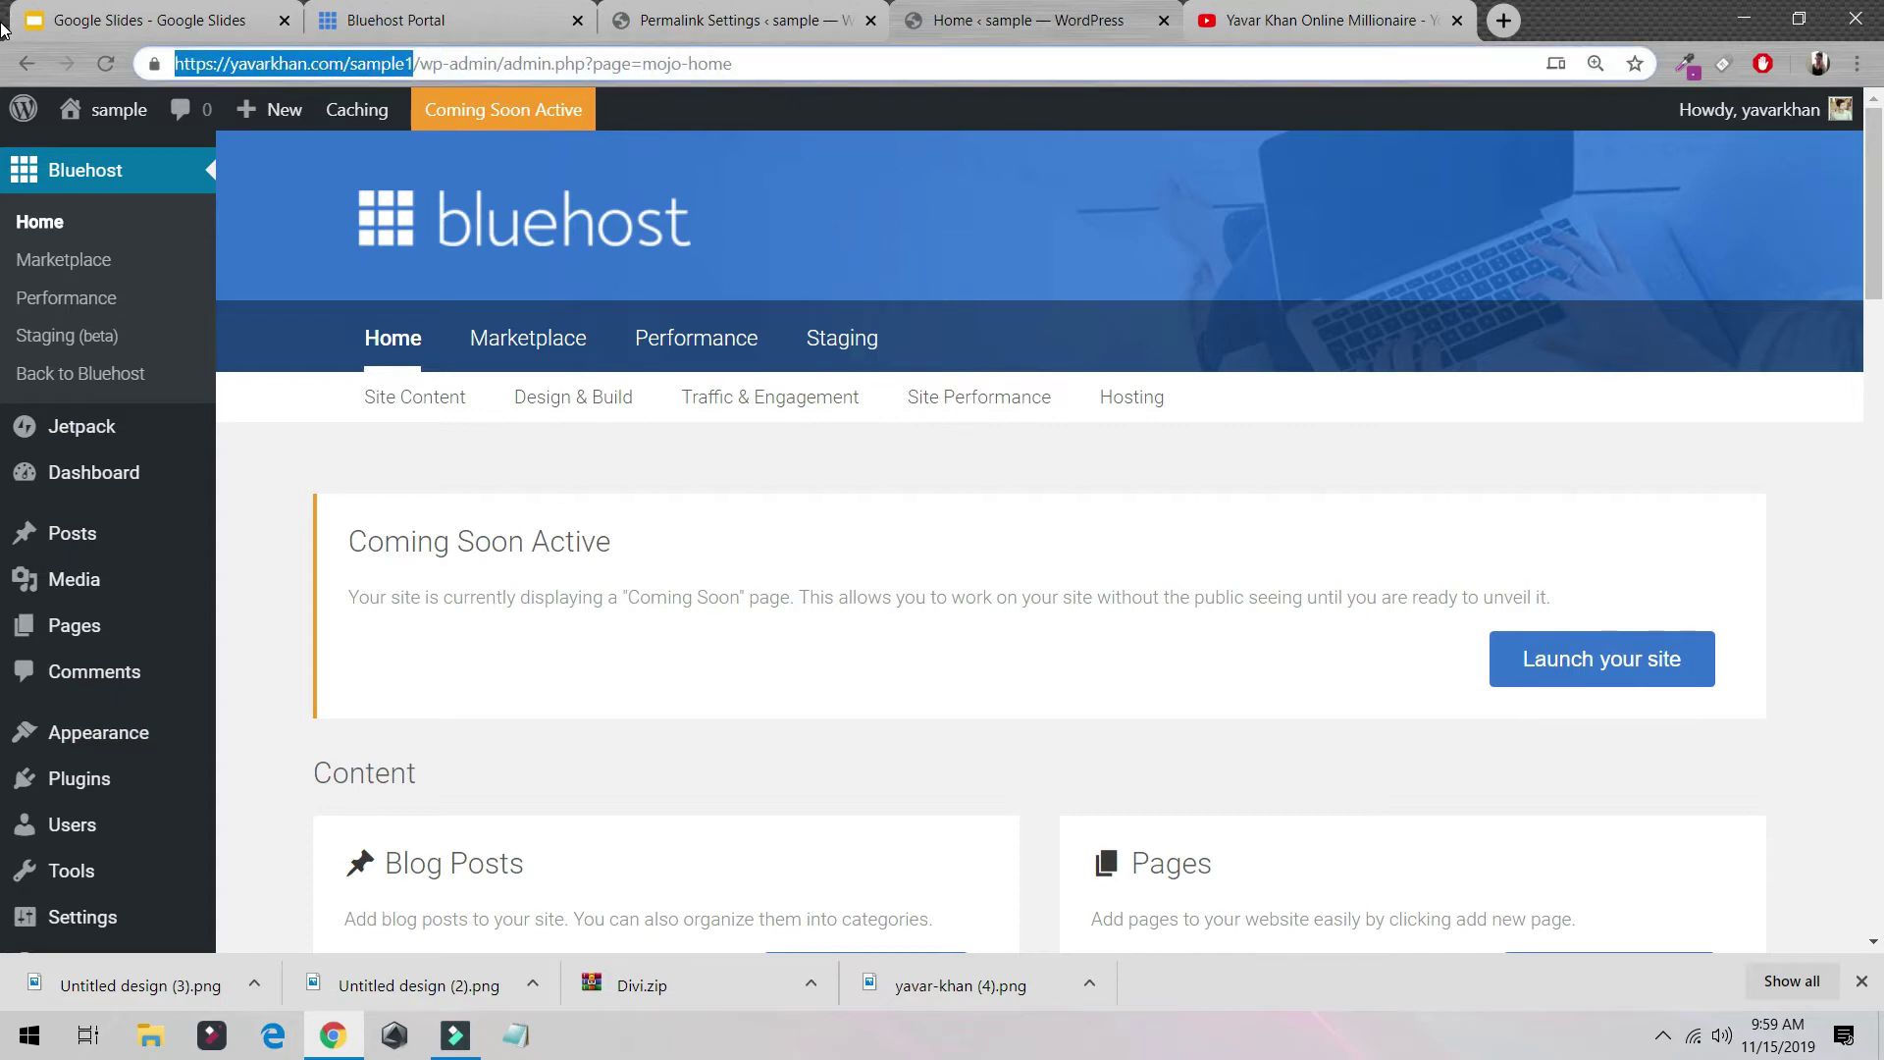
key("ctrl+c")
key("ctrl+shift+n")
key("ctrl+v")
key("Return")
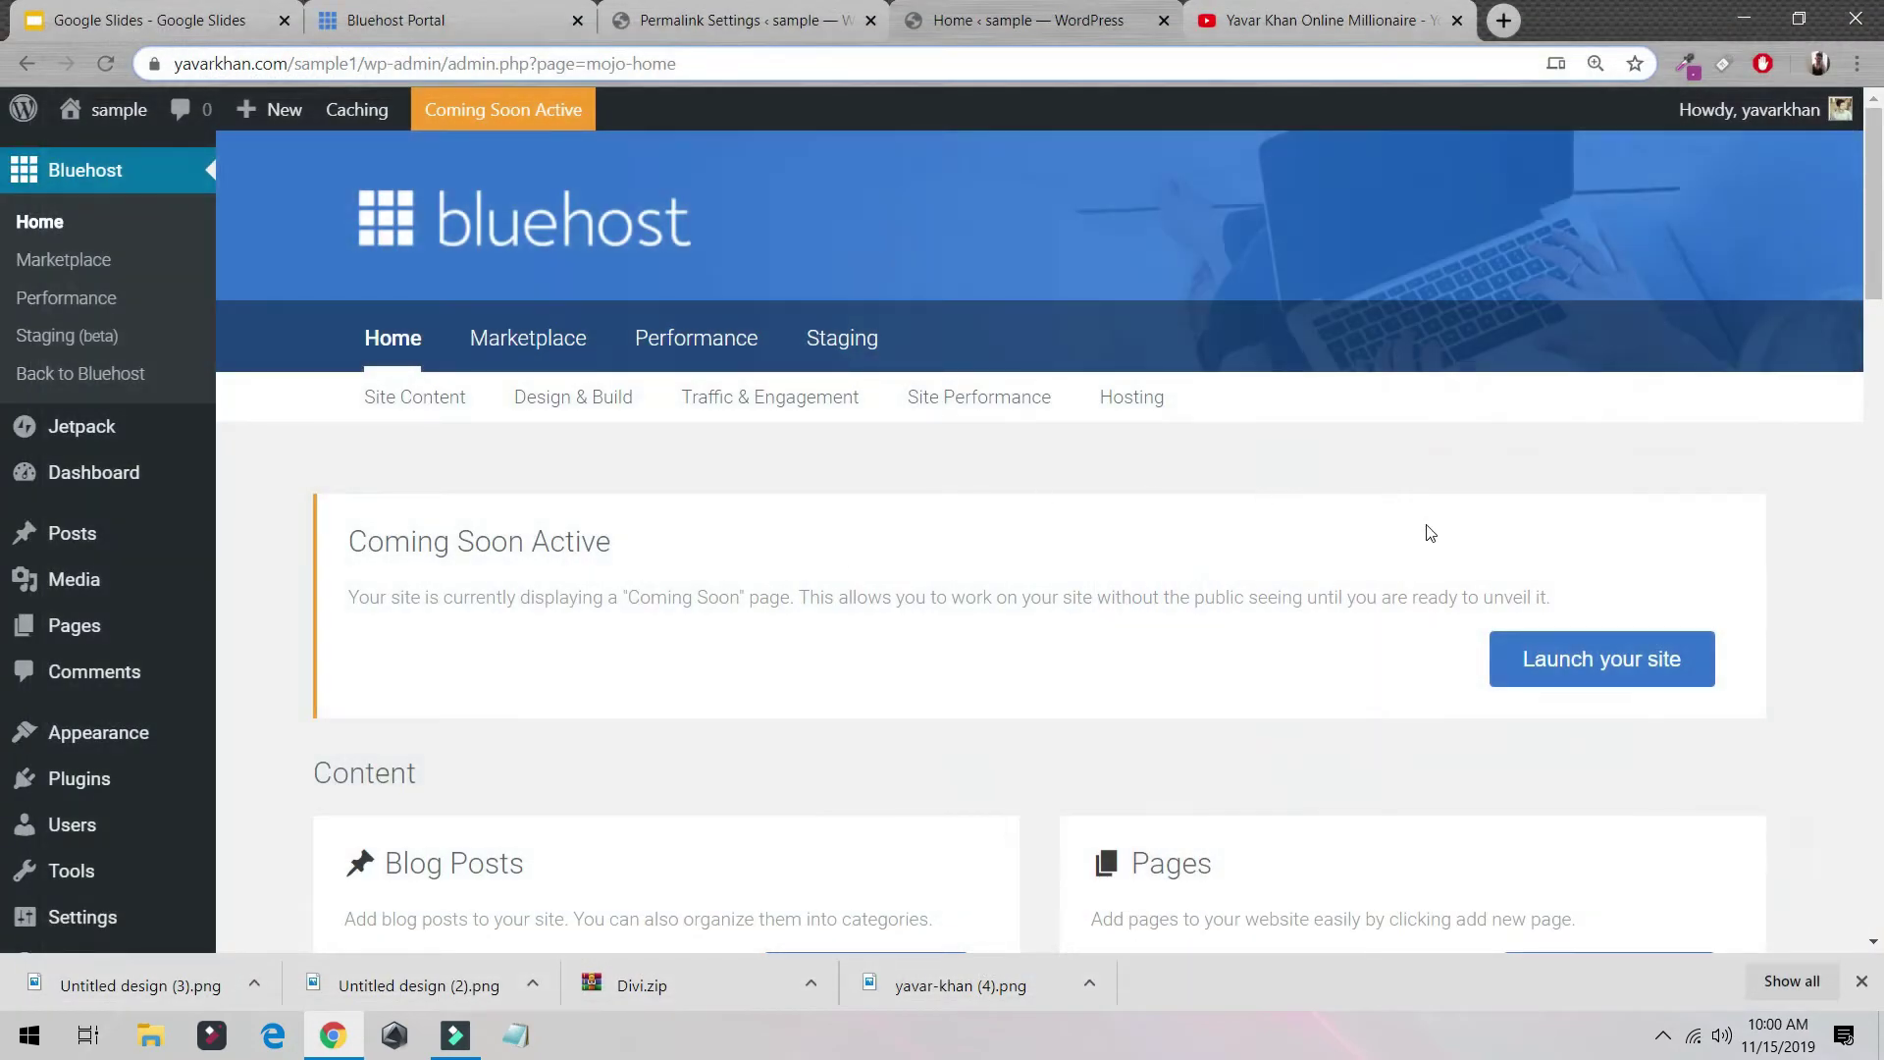
left_click(1503, 676)
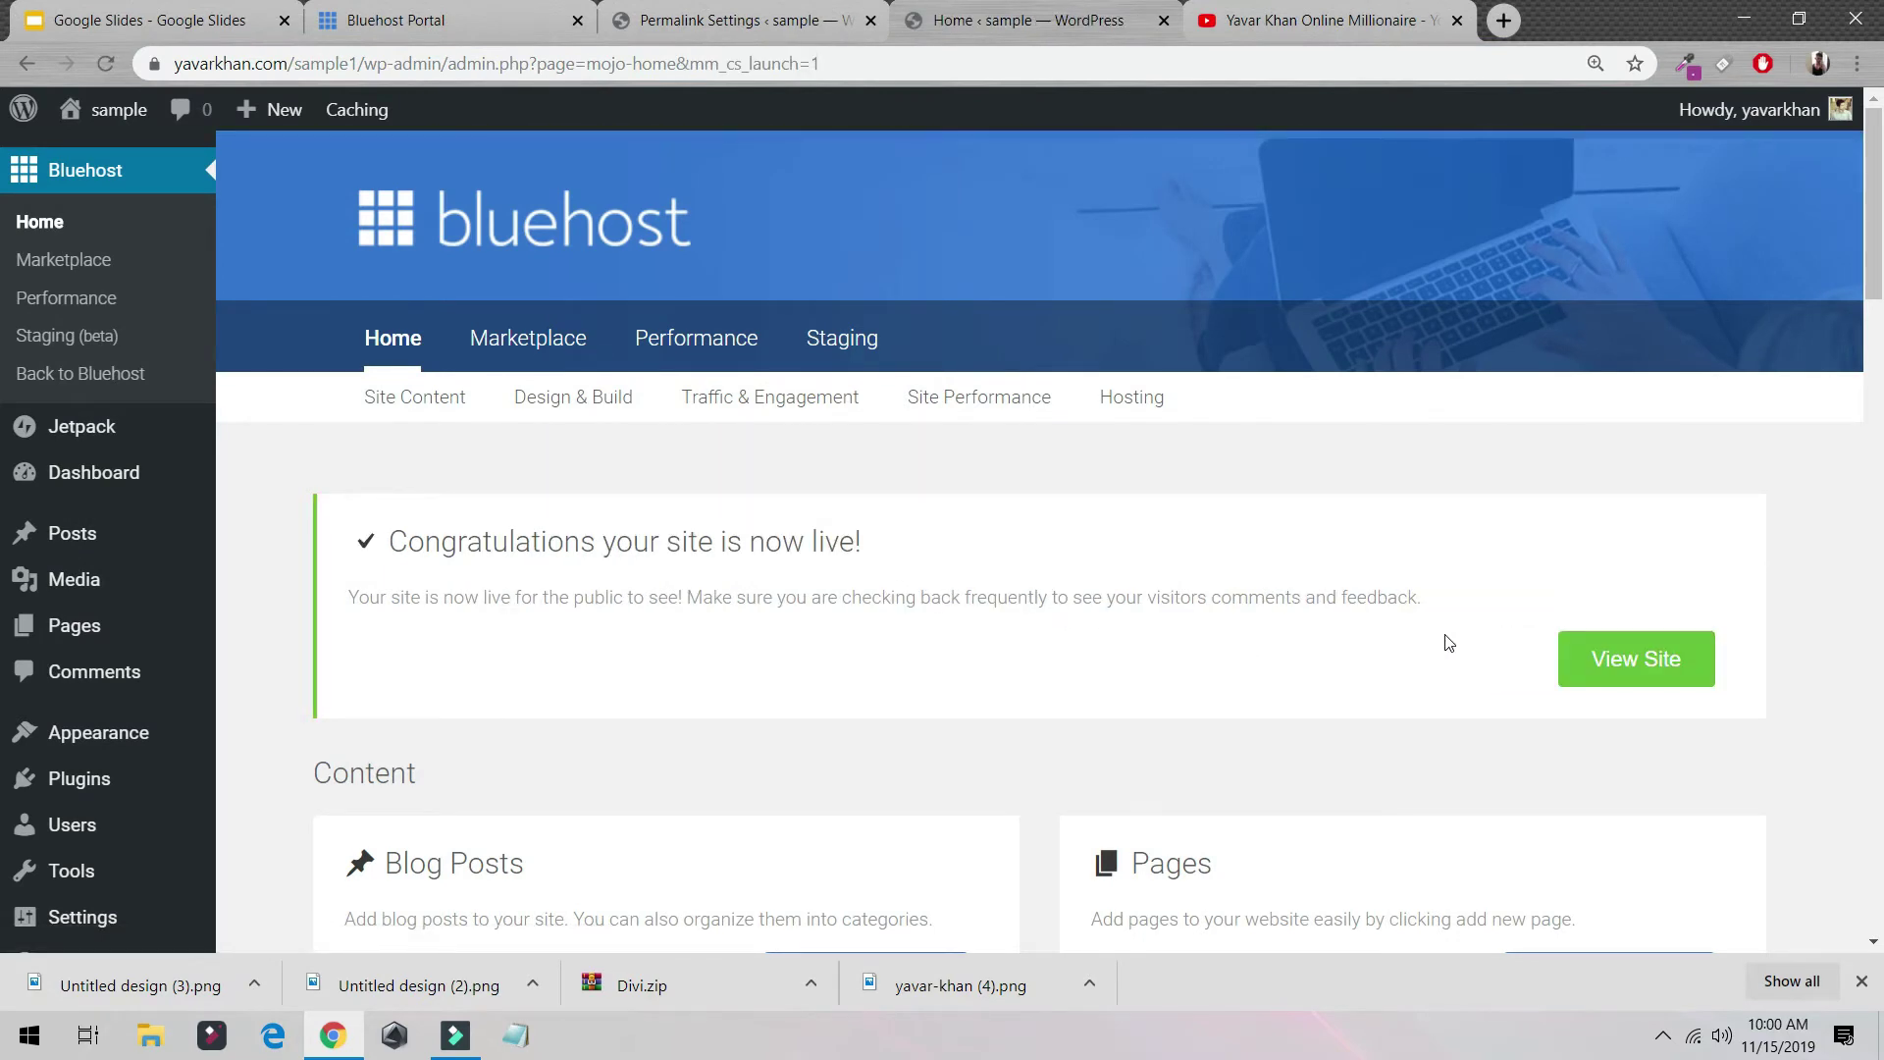
Step: Search the theme directory for 'astra', then install and activate the Astra theme
mouse_move(148, 732)
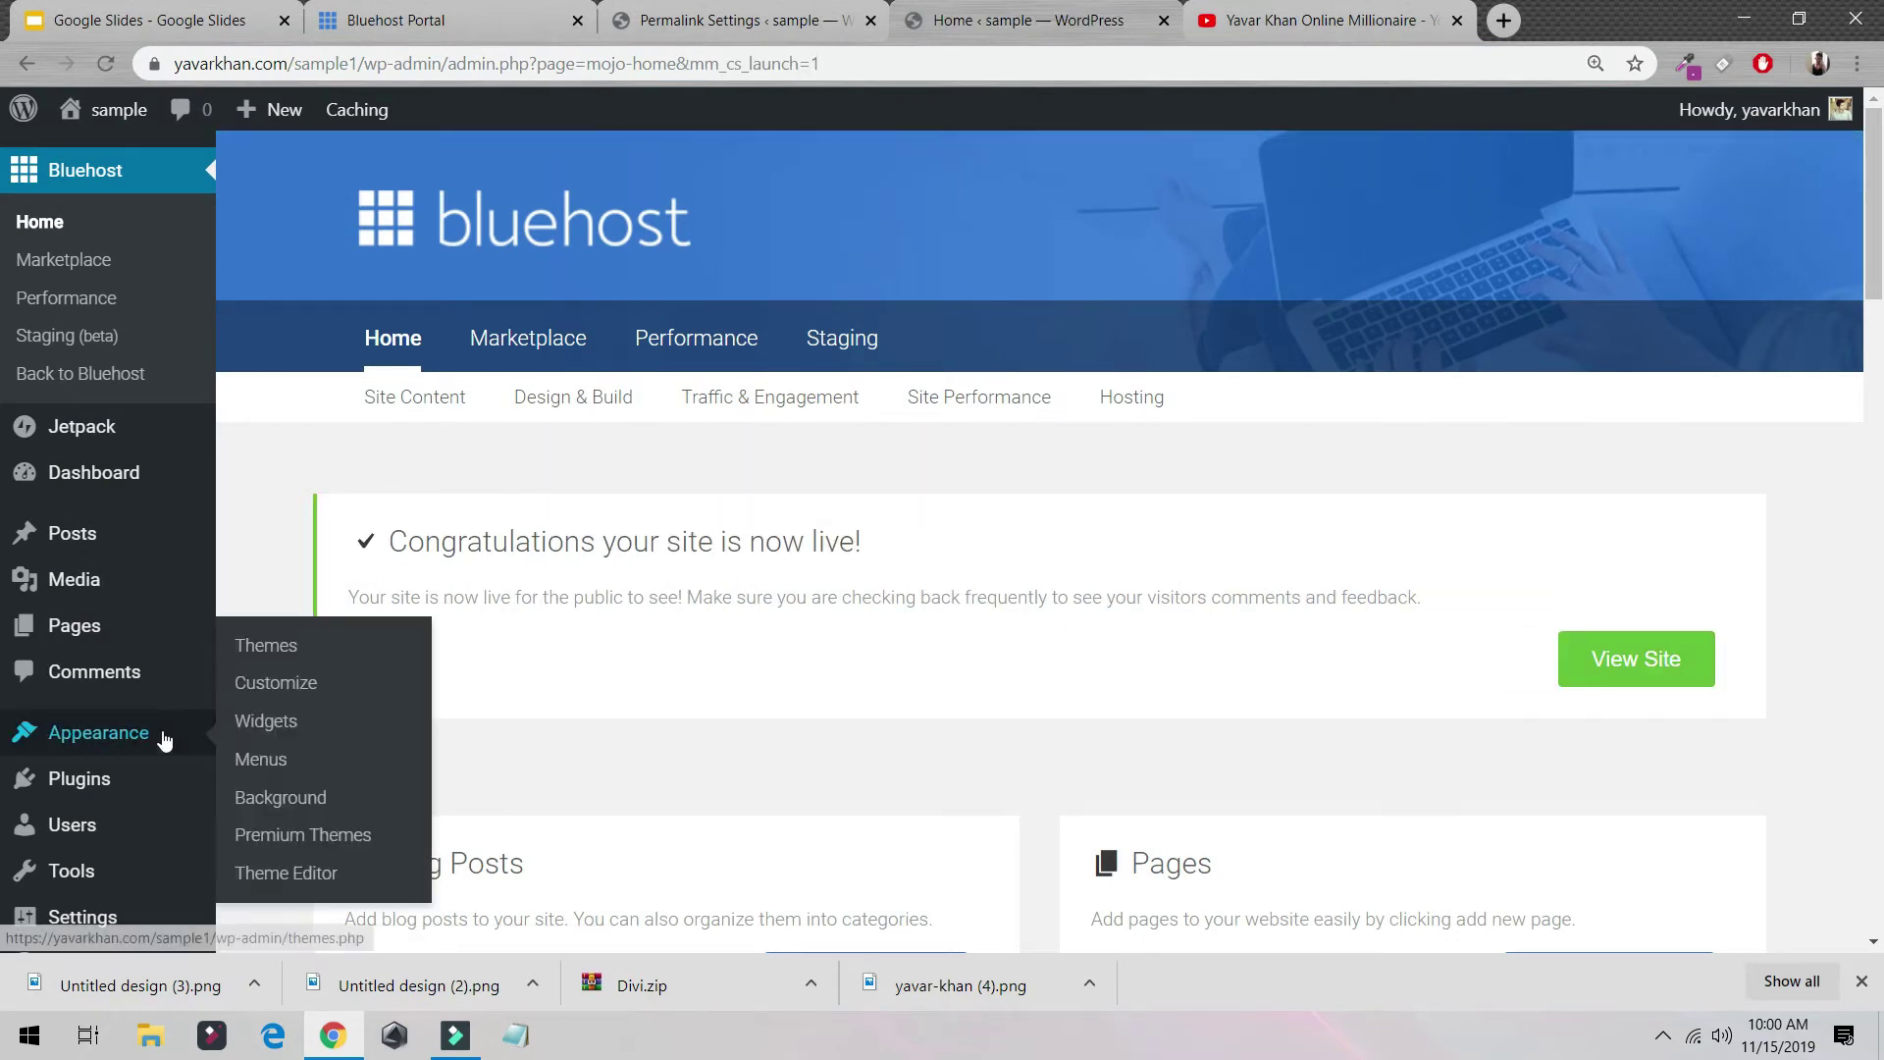
left_click(299, 646)
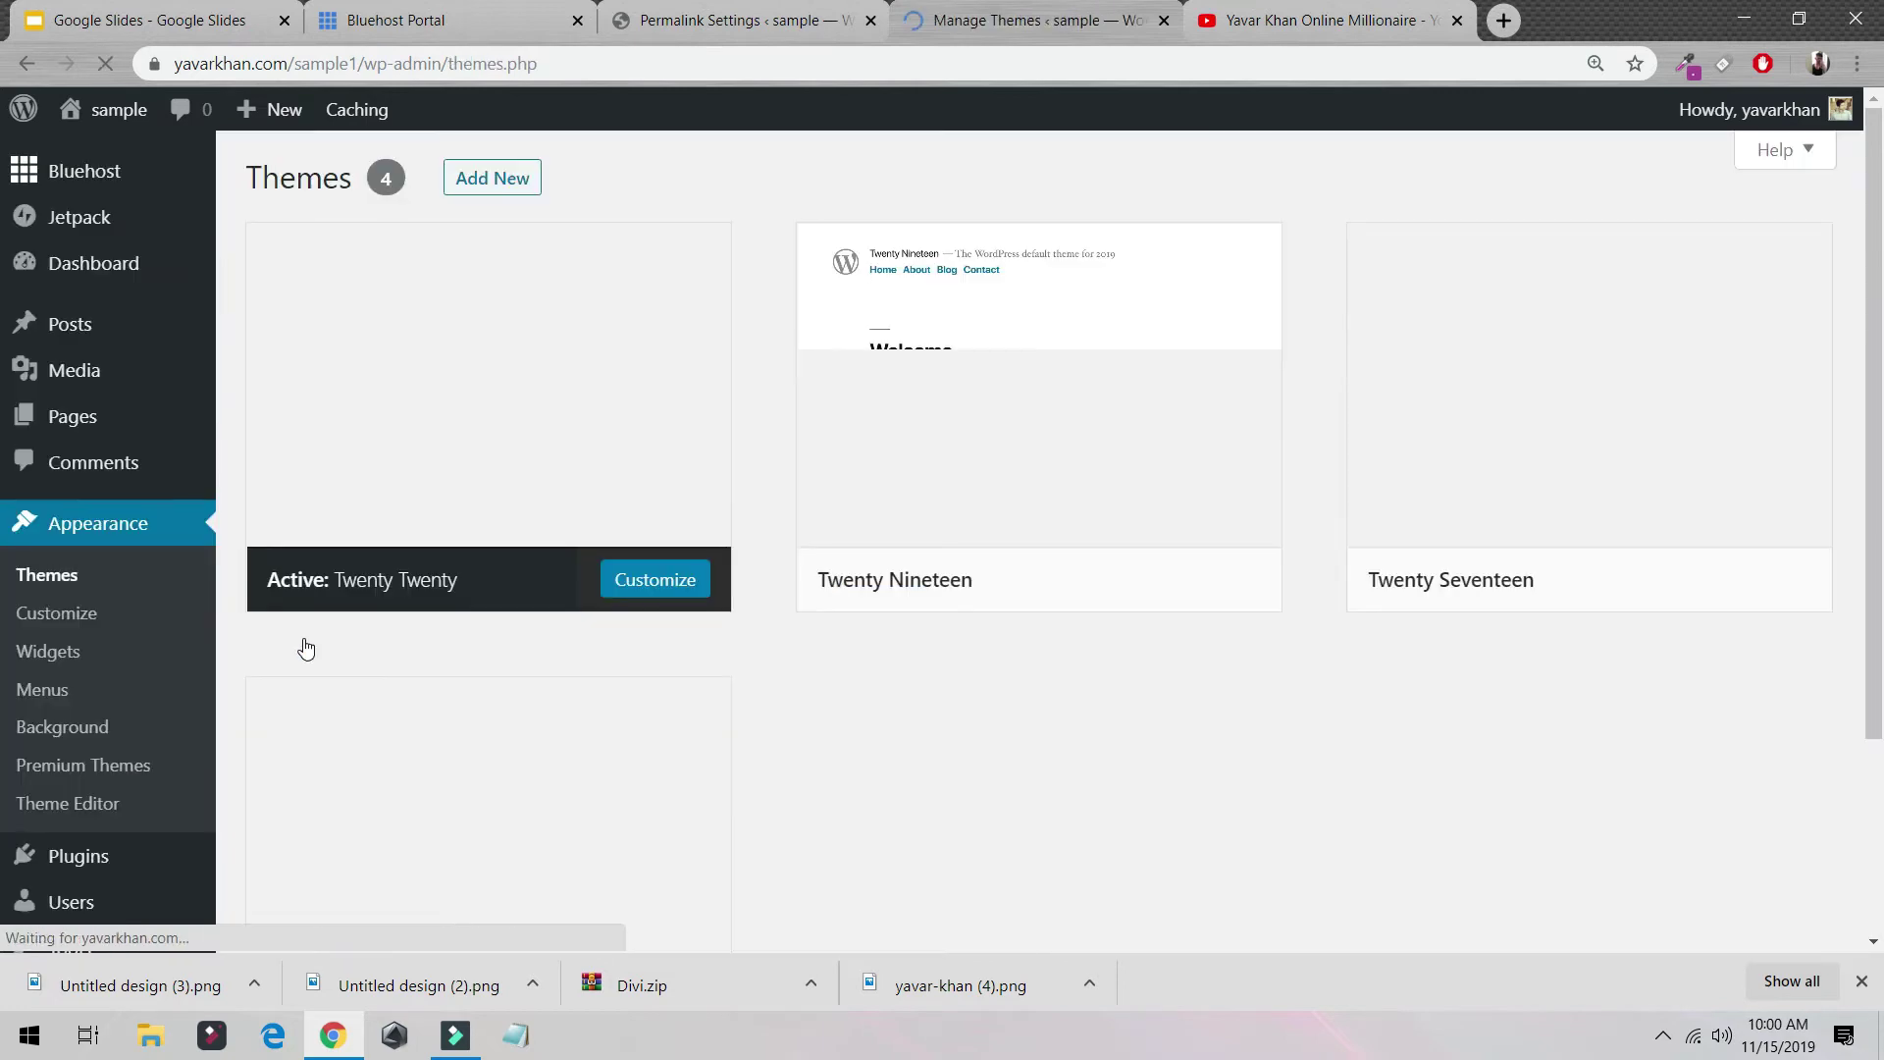
left_click(507, 189)
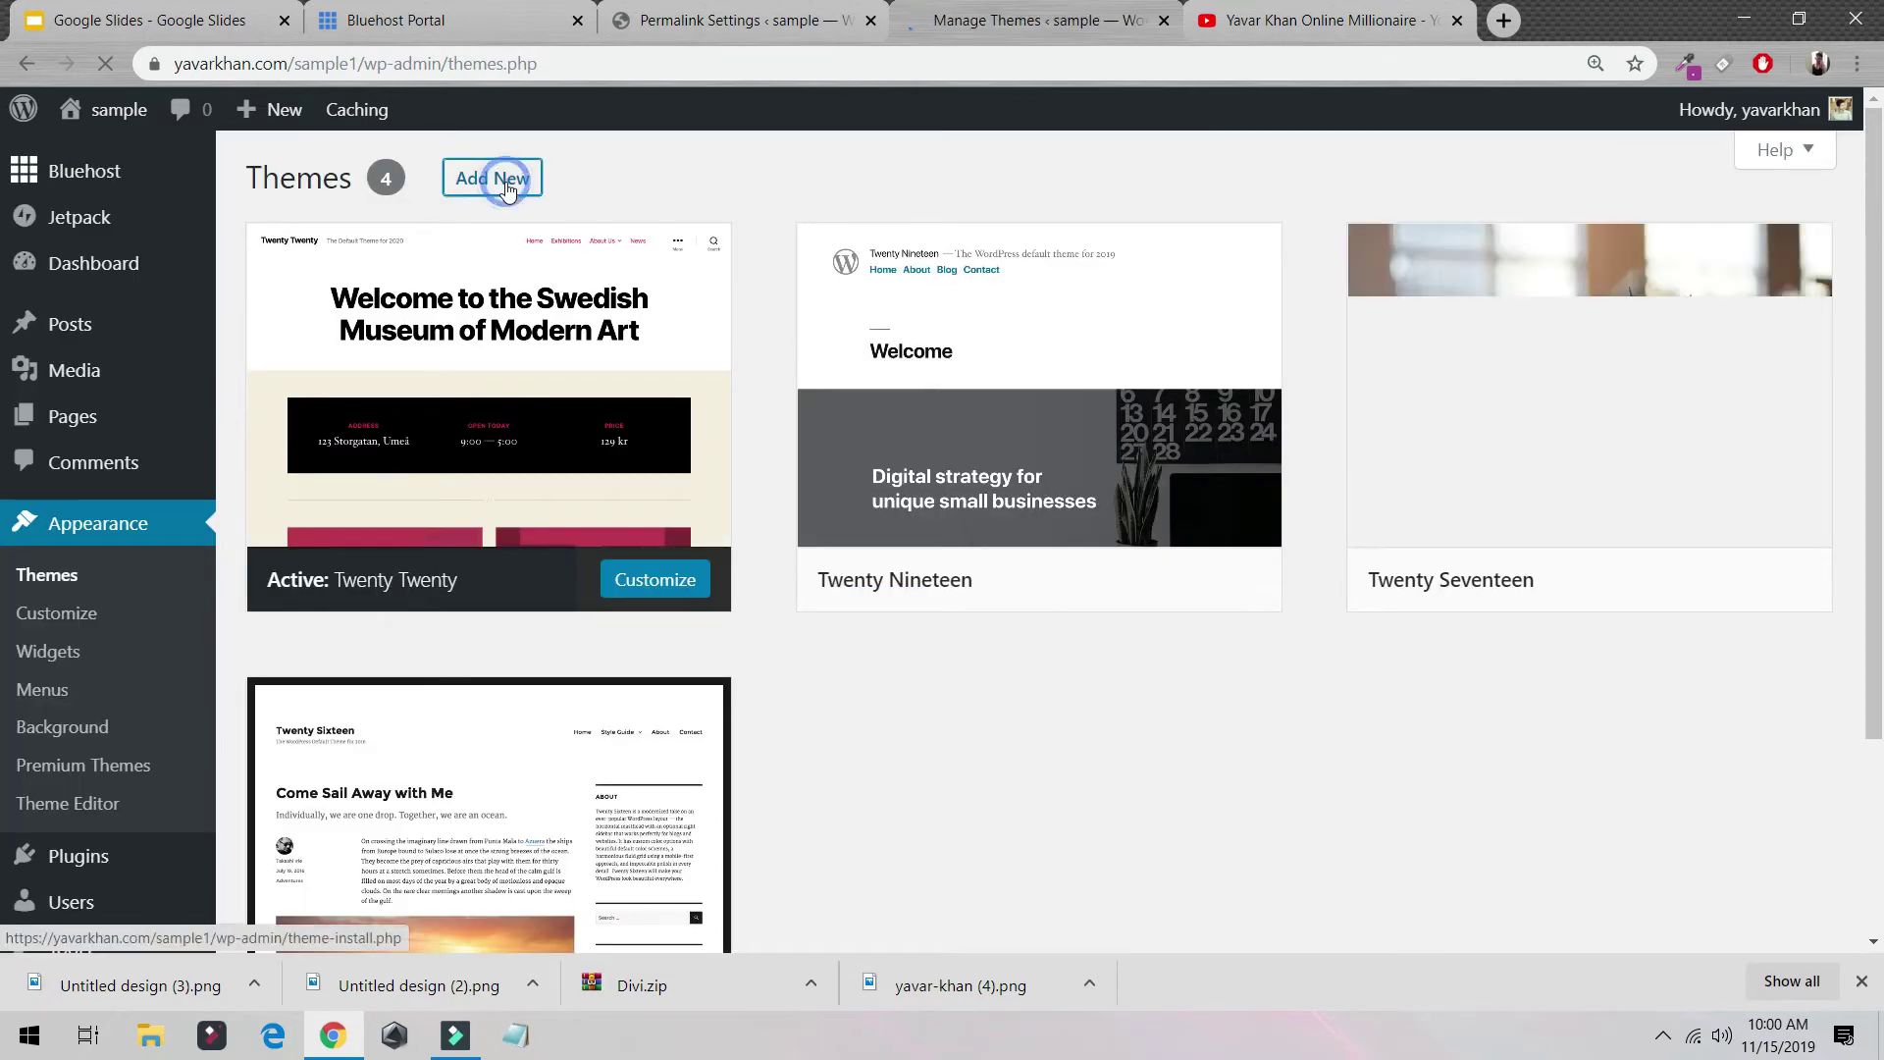
left_click(1603, 248)
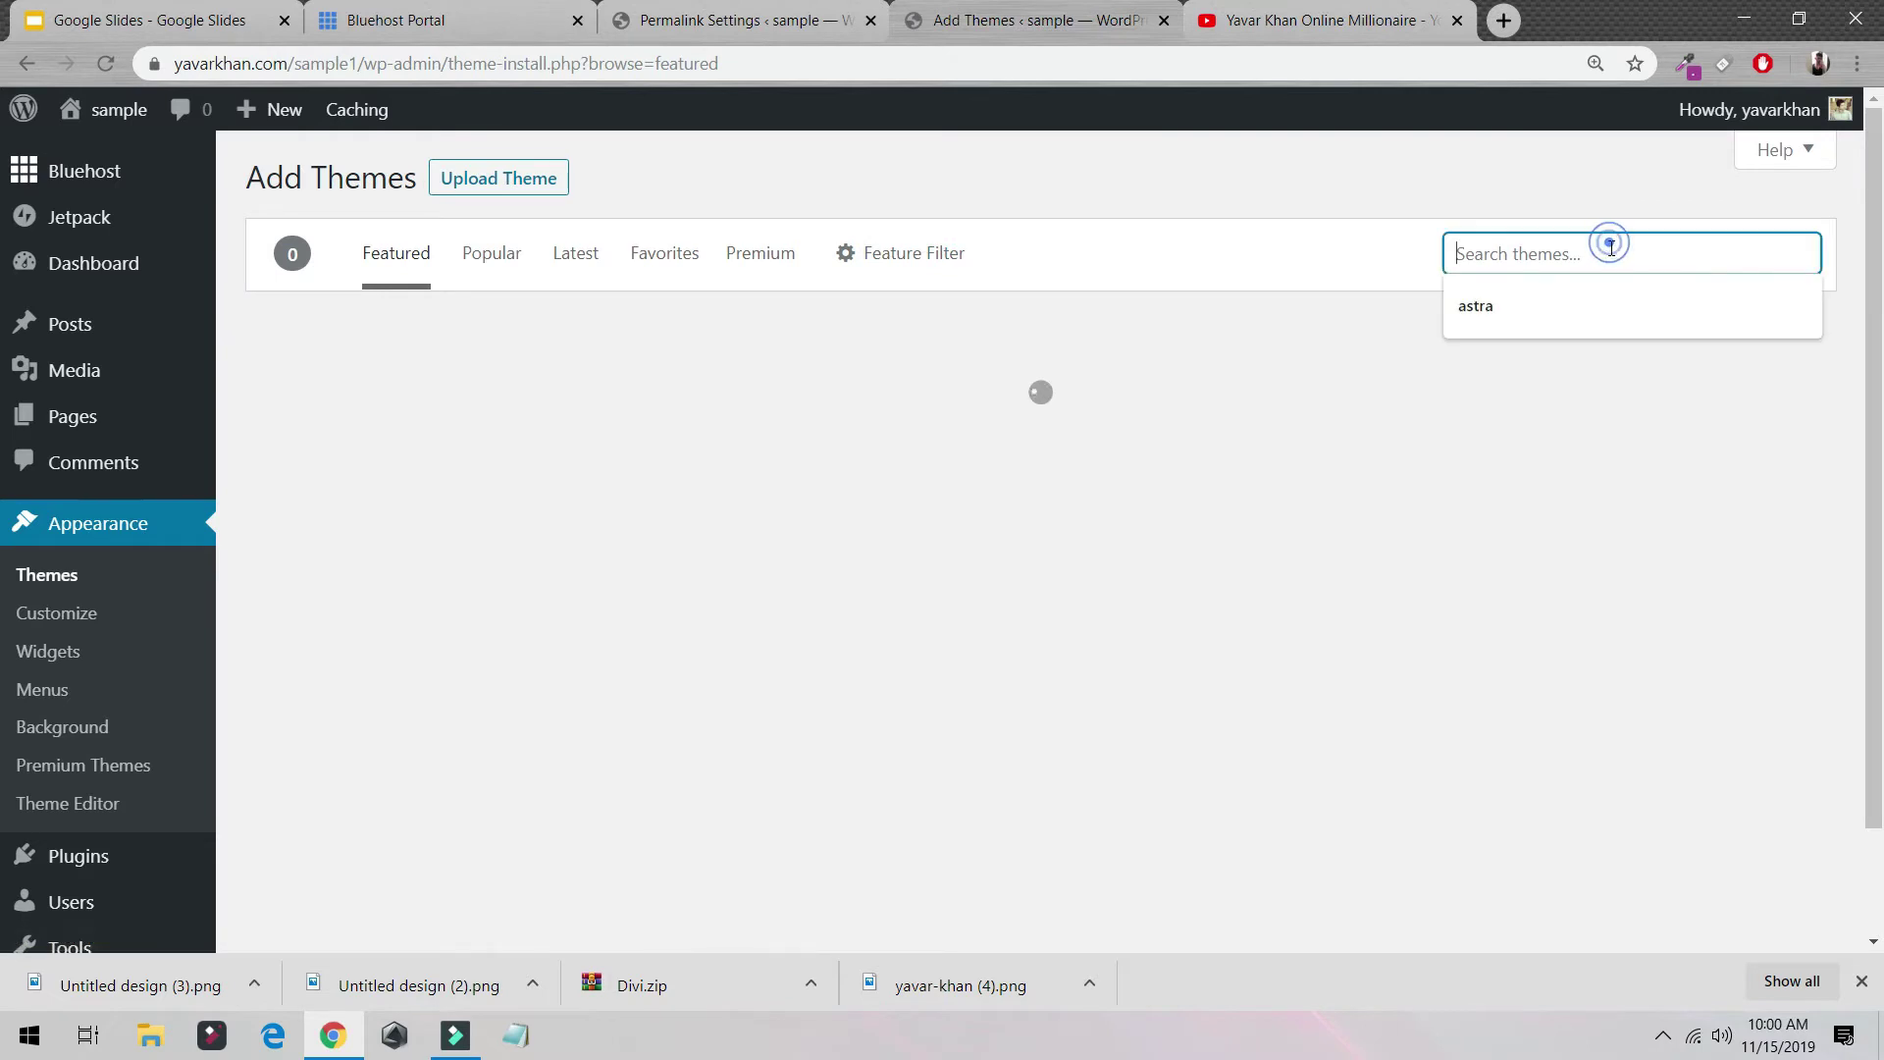
left_click(1600, 300)
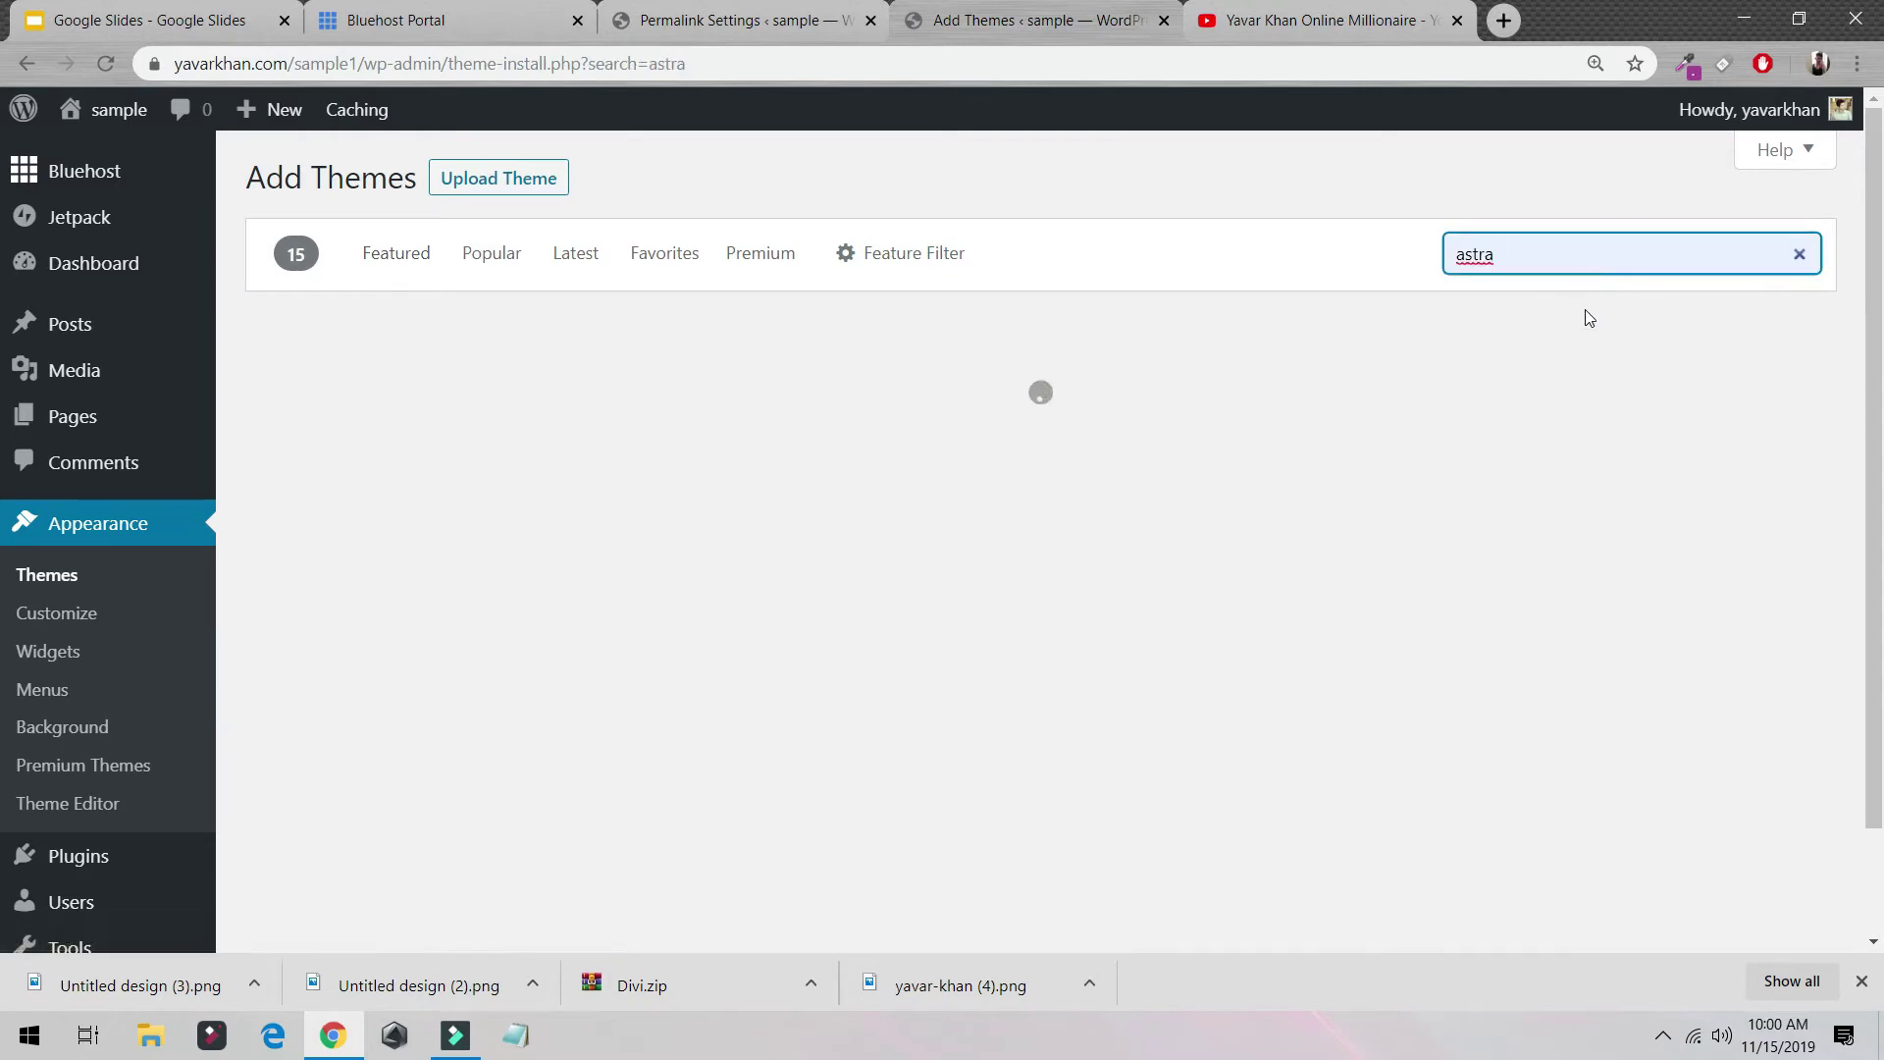
mouse_move(1022, 559)
left_click(1124, 681)
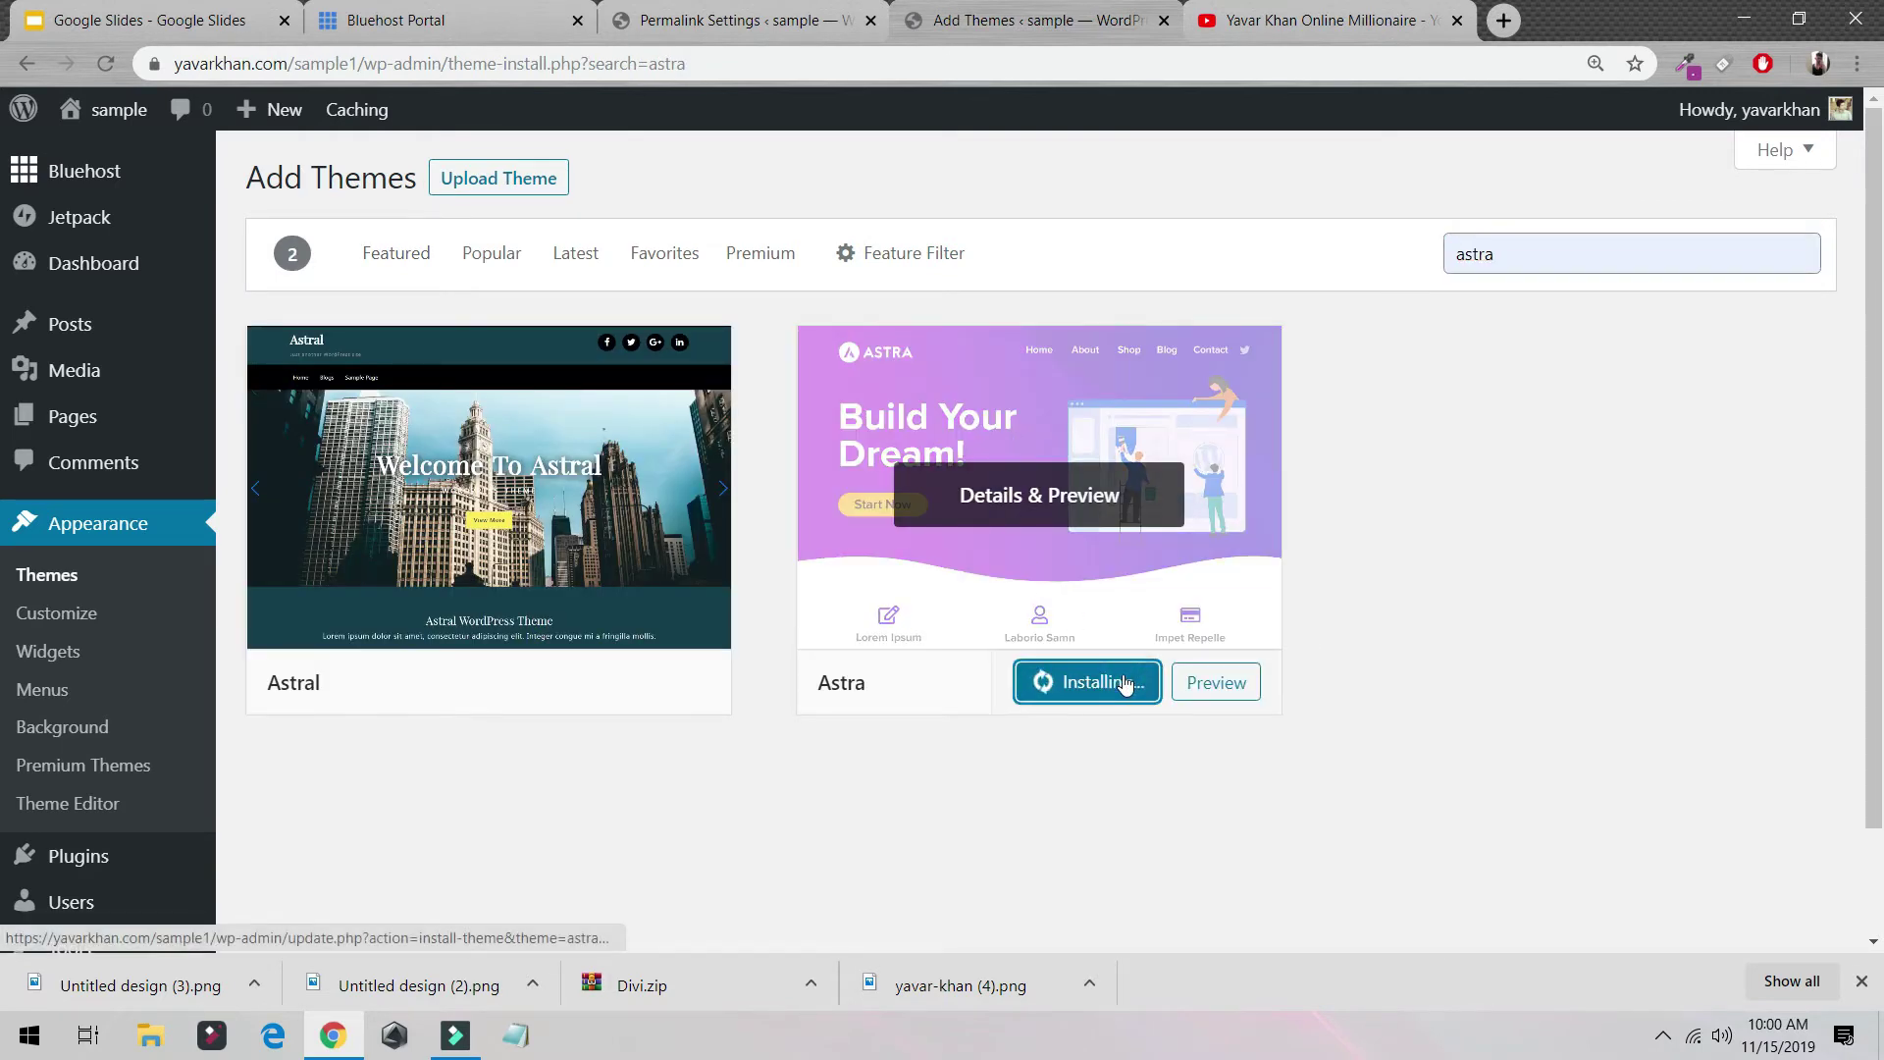
left_click(1530, 257)
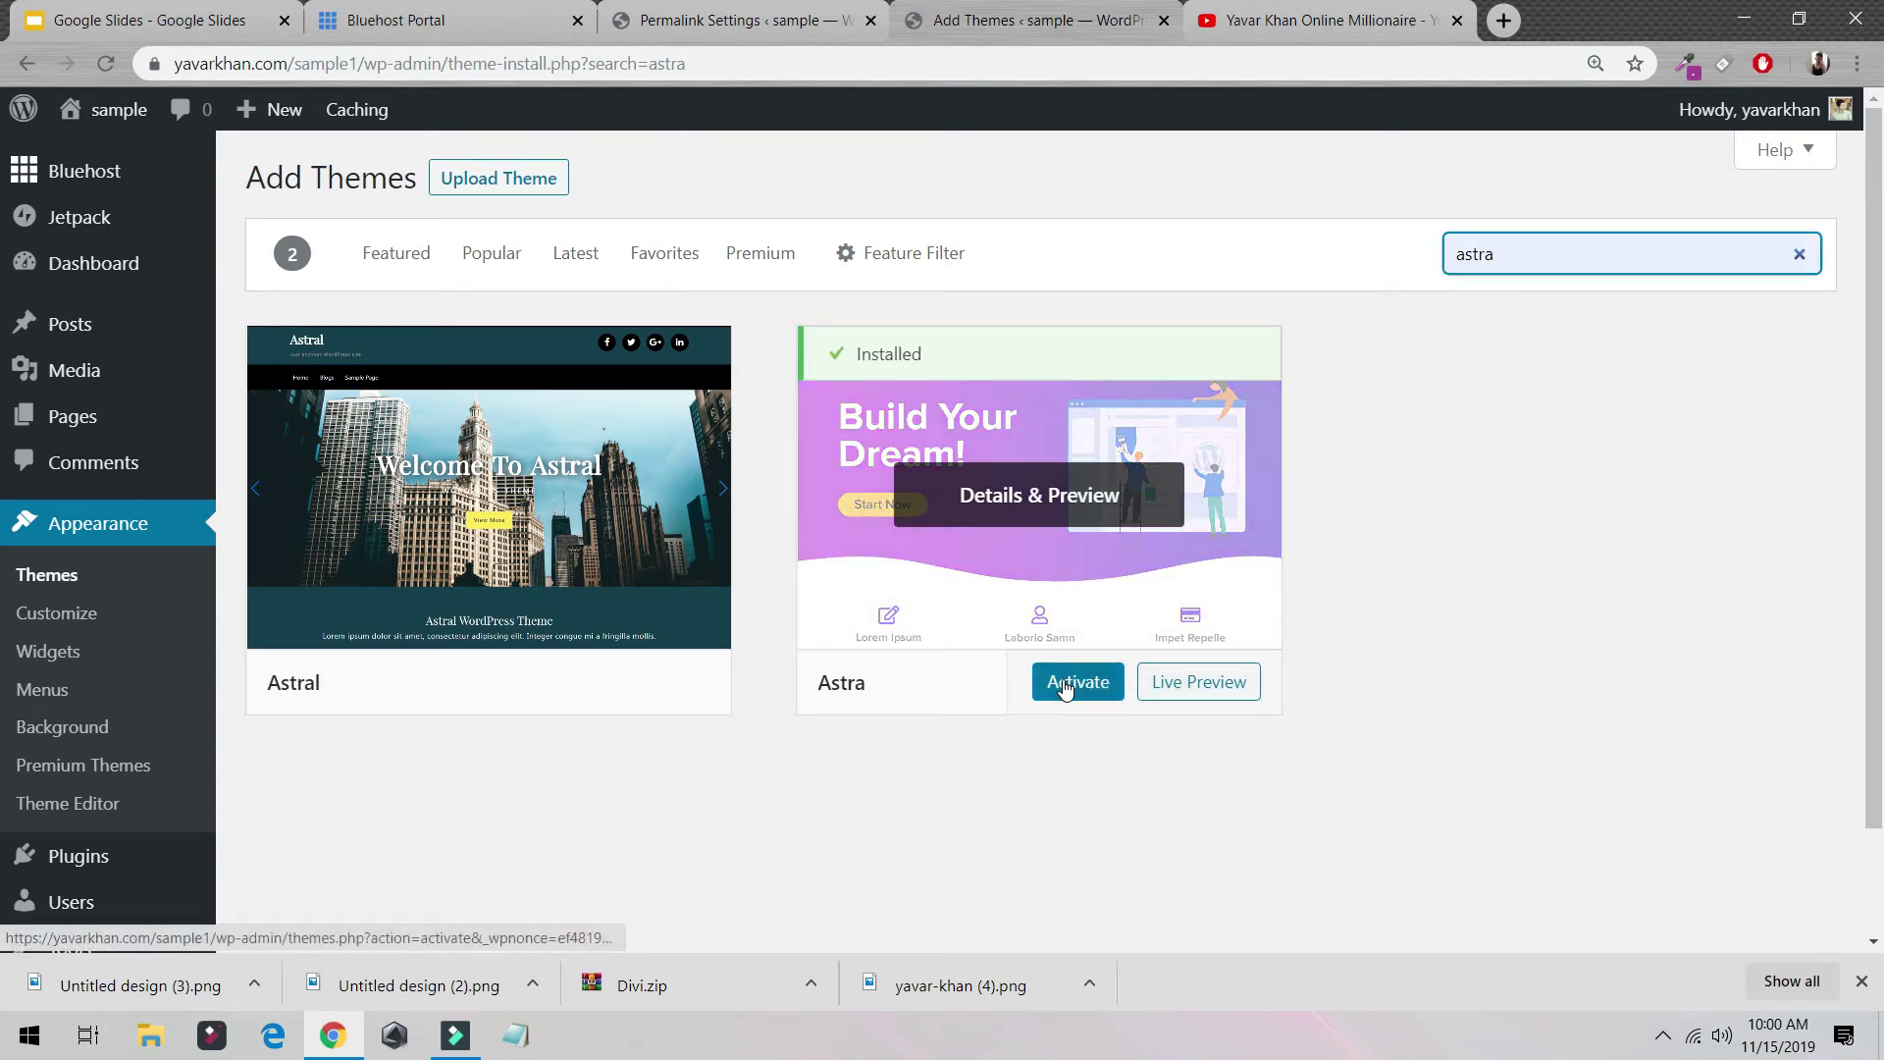
left_click(1077, 683)
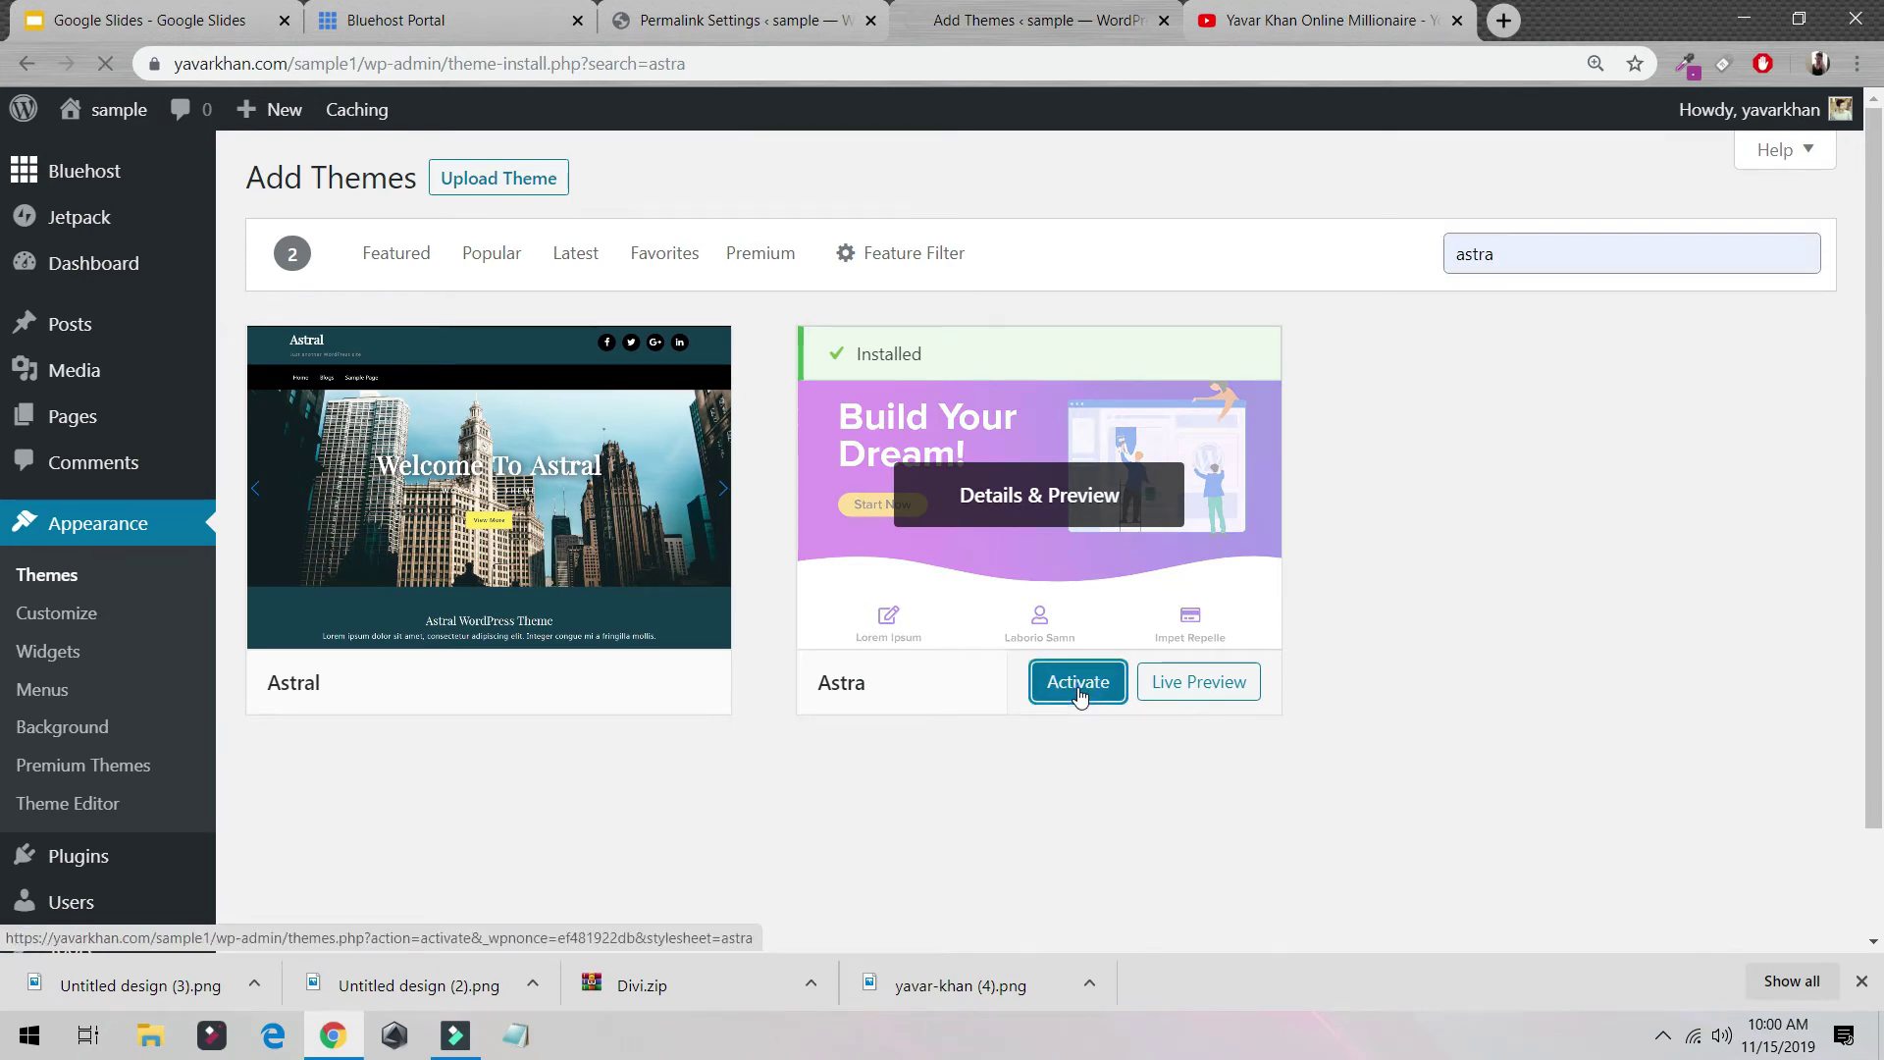
Step: Open the live site in a new tab and switch to it
scroll(438, 424, "down", 3)
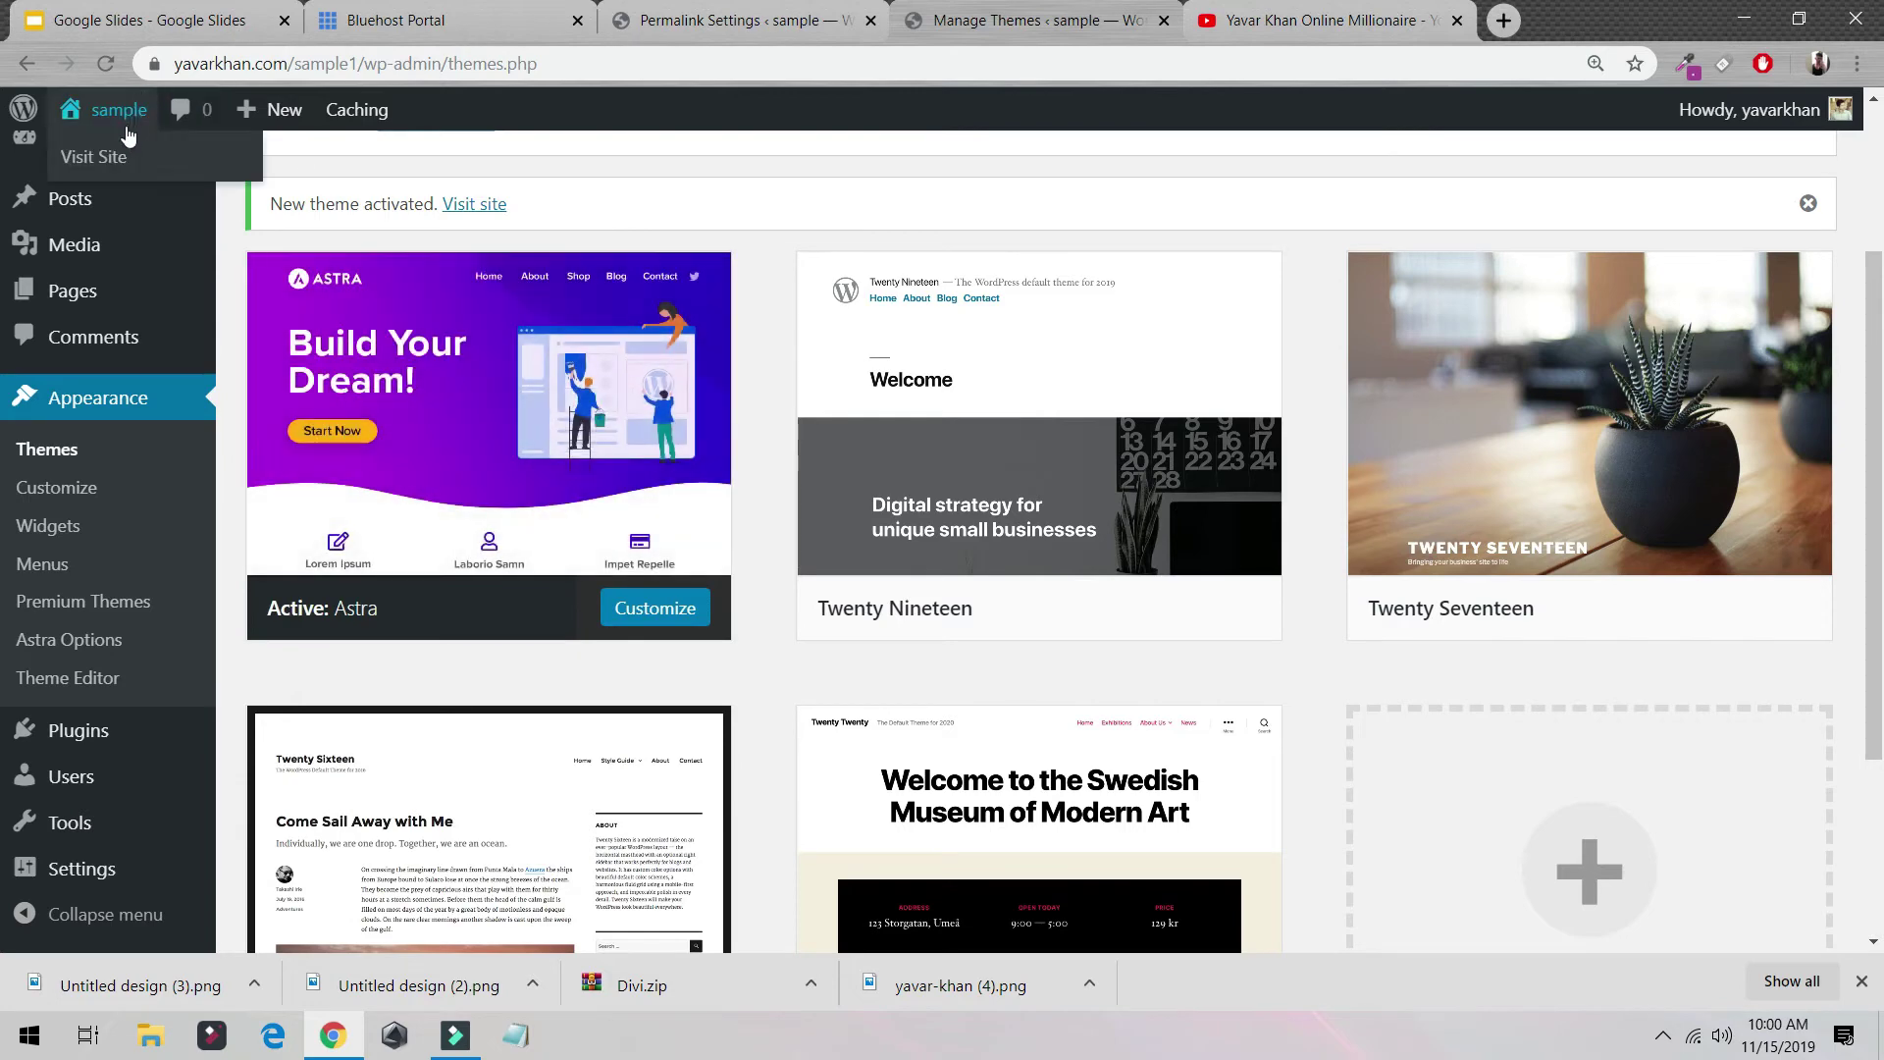
middle_click(118, 155)
left_click(1210, 6)
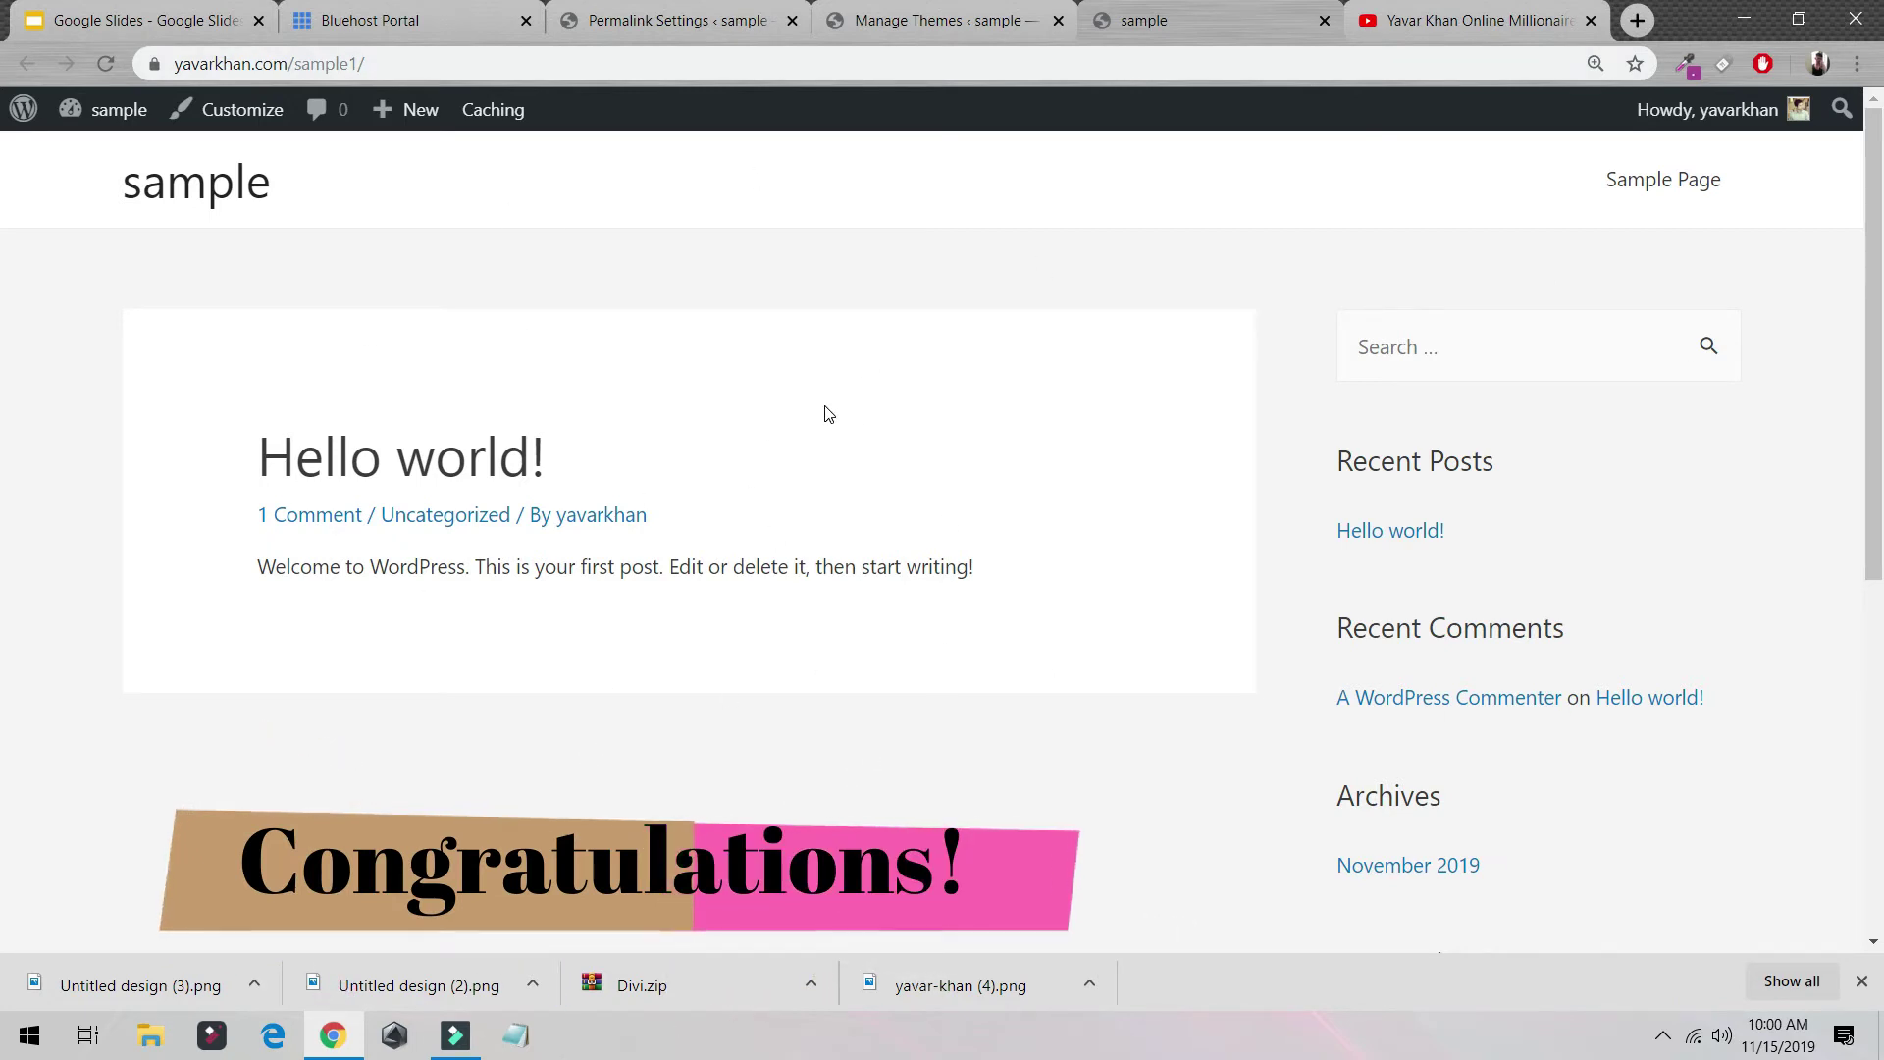
Step: From Astra Options, install the starter sites importer plugin and choose Elementor as page builder
left_click(940, 14)
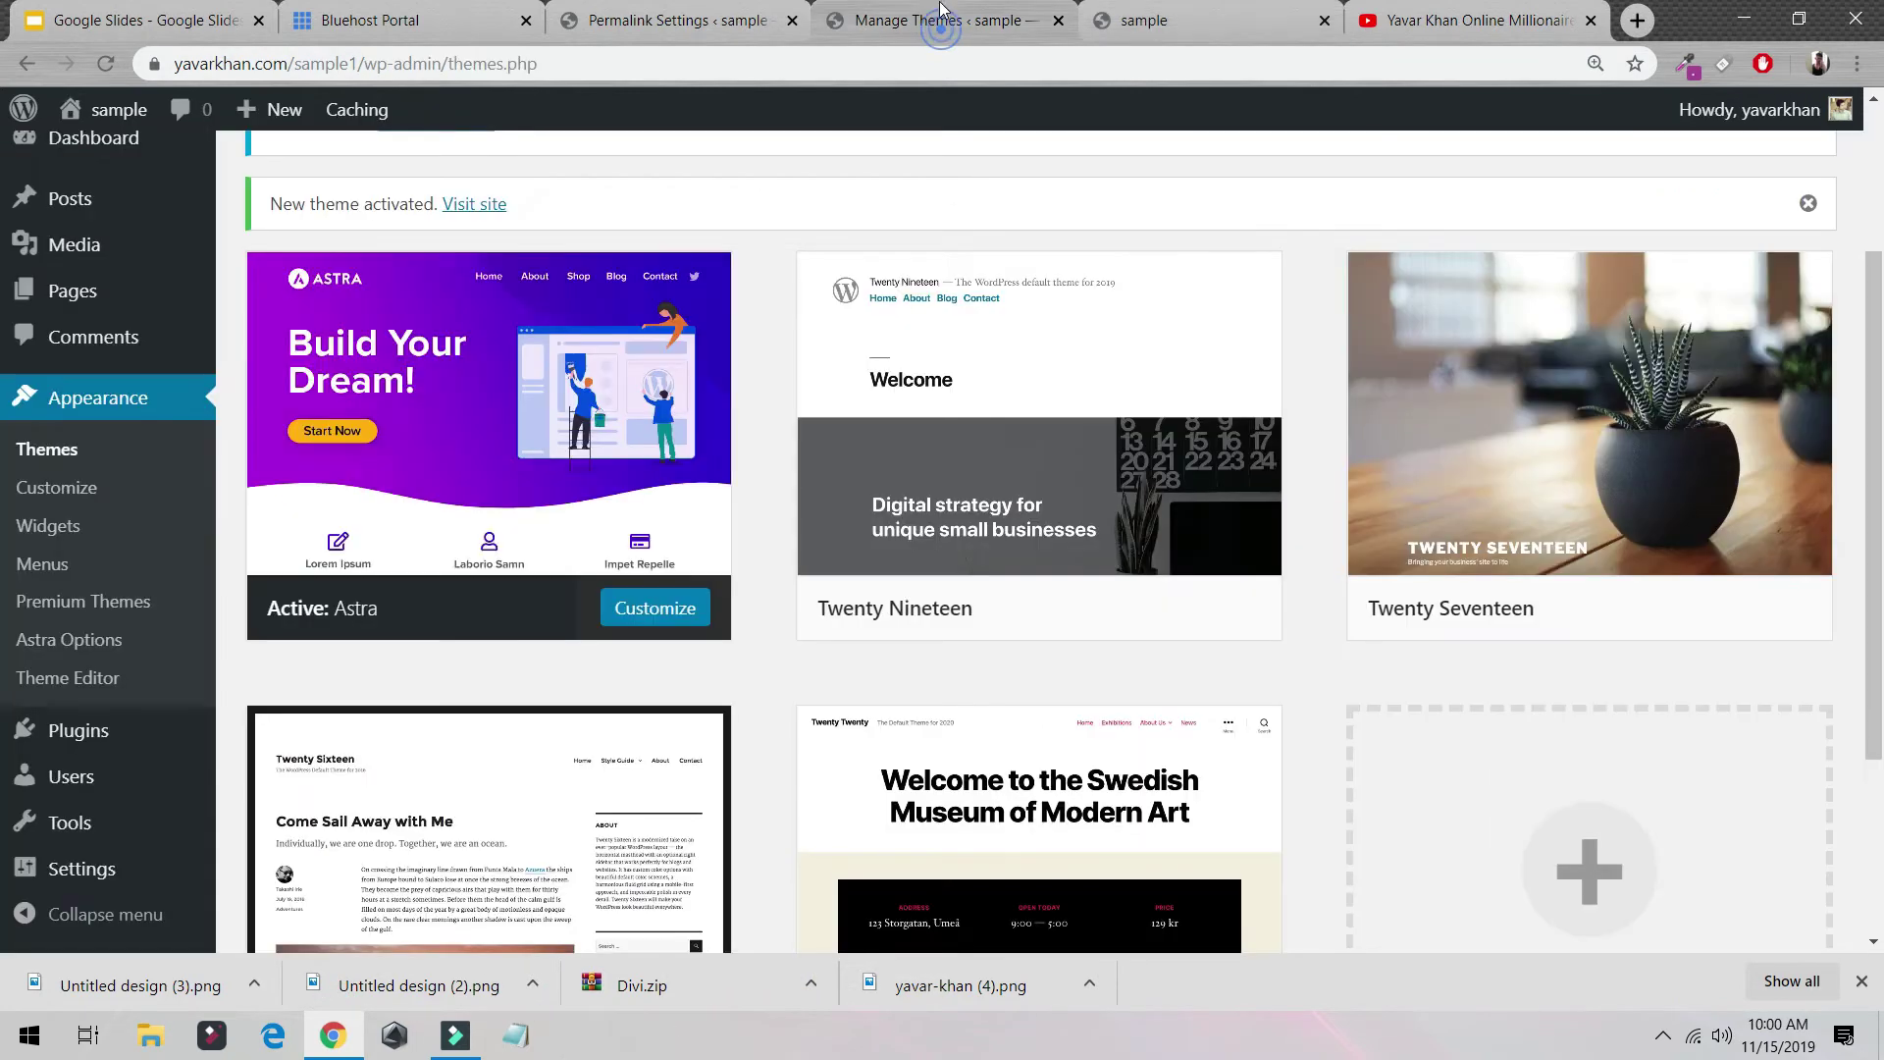
left_click(104, 648)
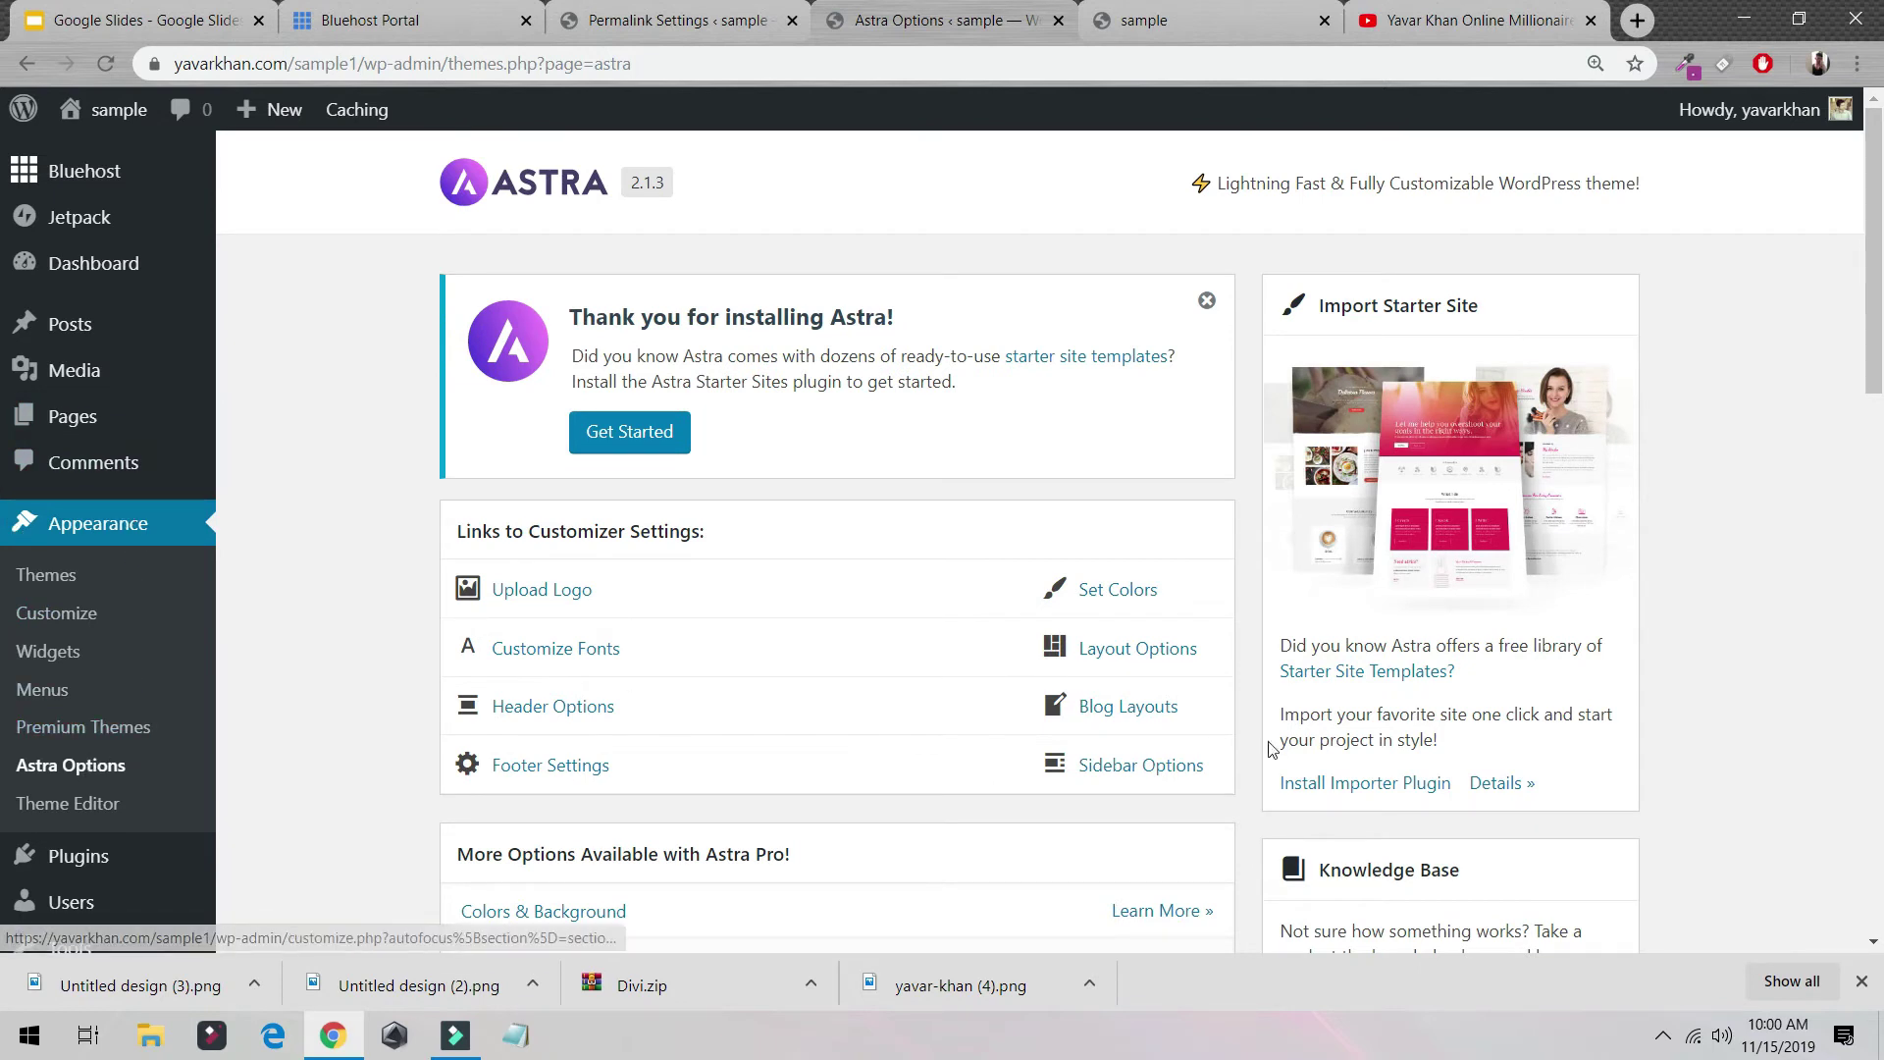
left_click(1349, 786)
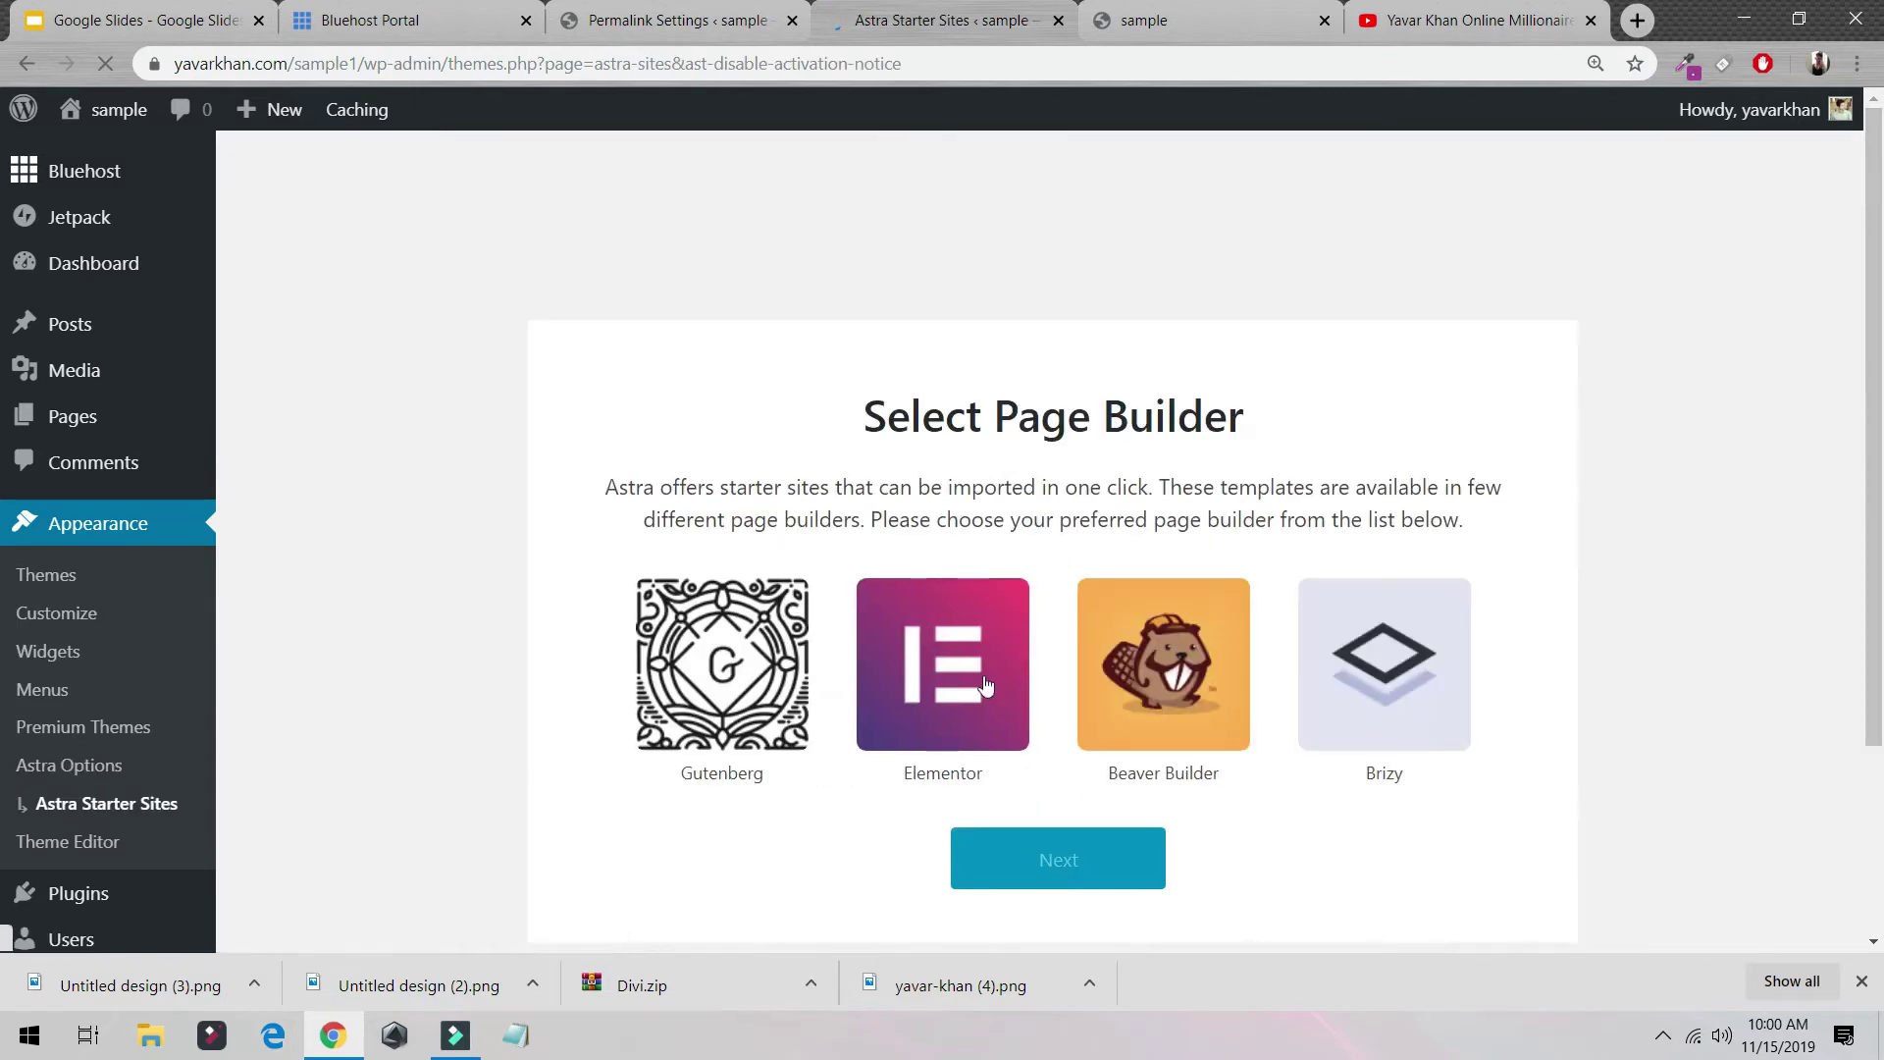
left_click(944, 664)
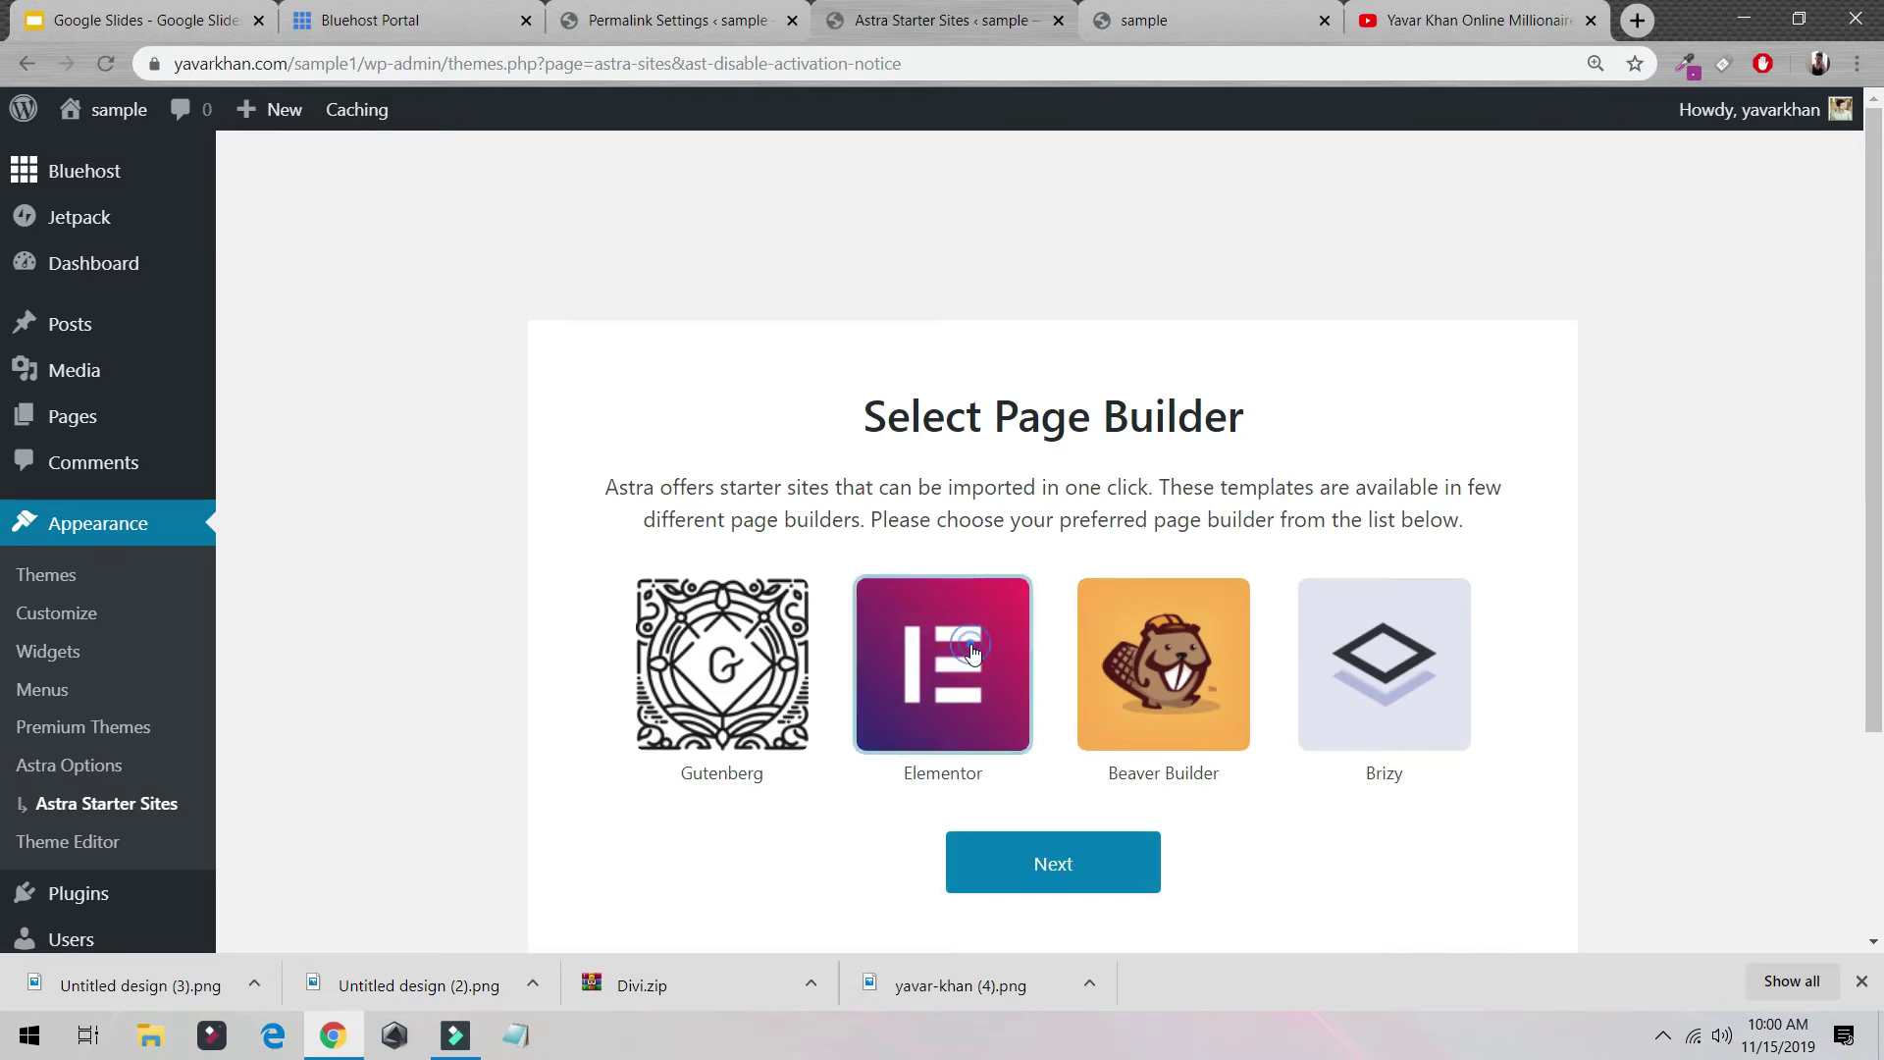
left_click(1103, 880)
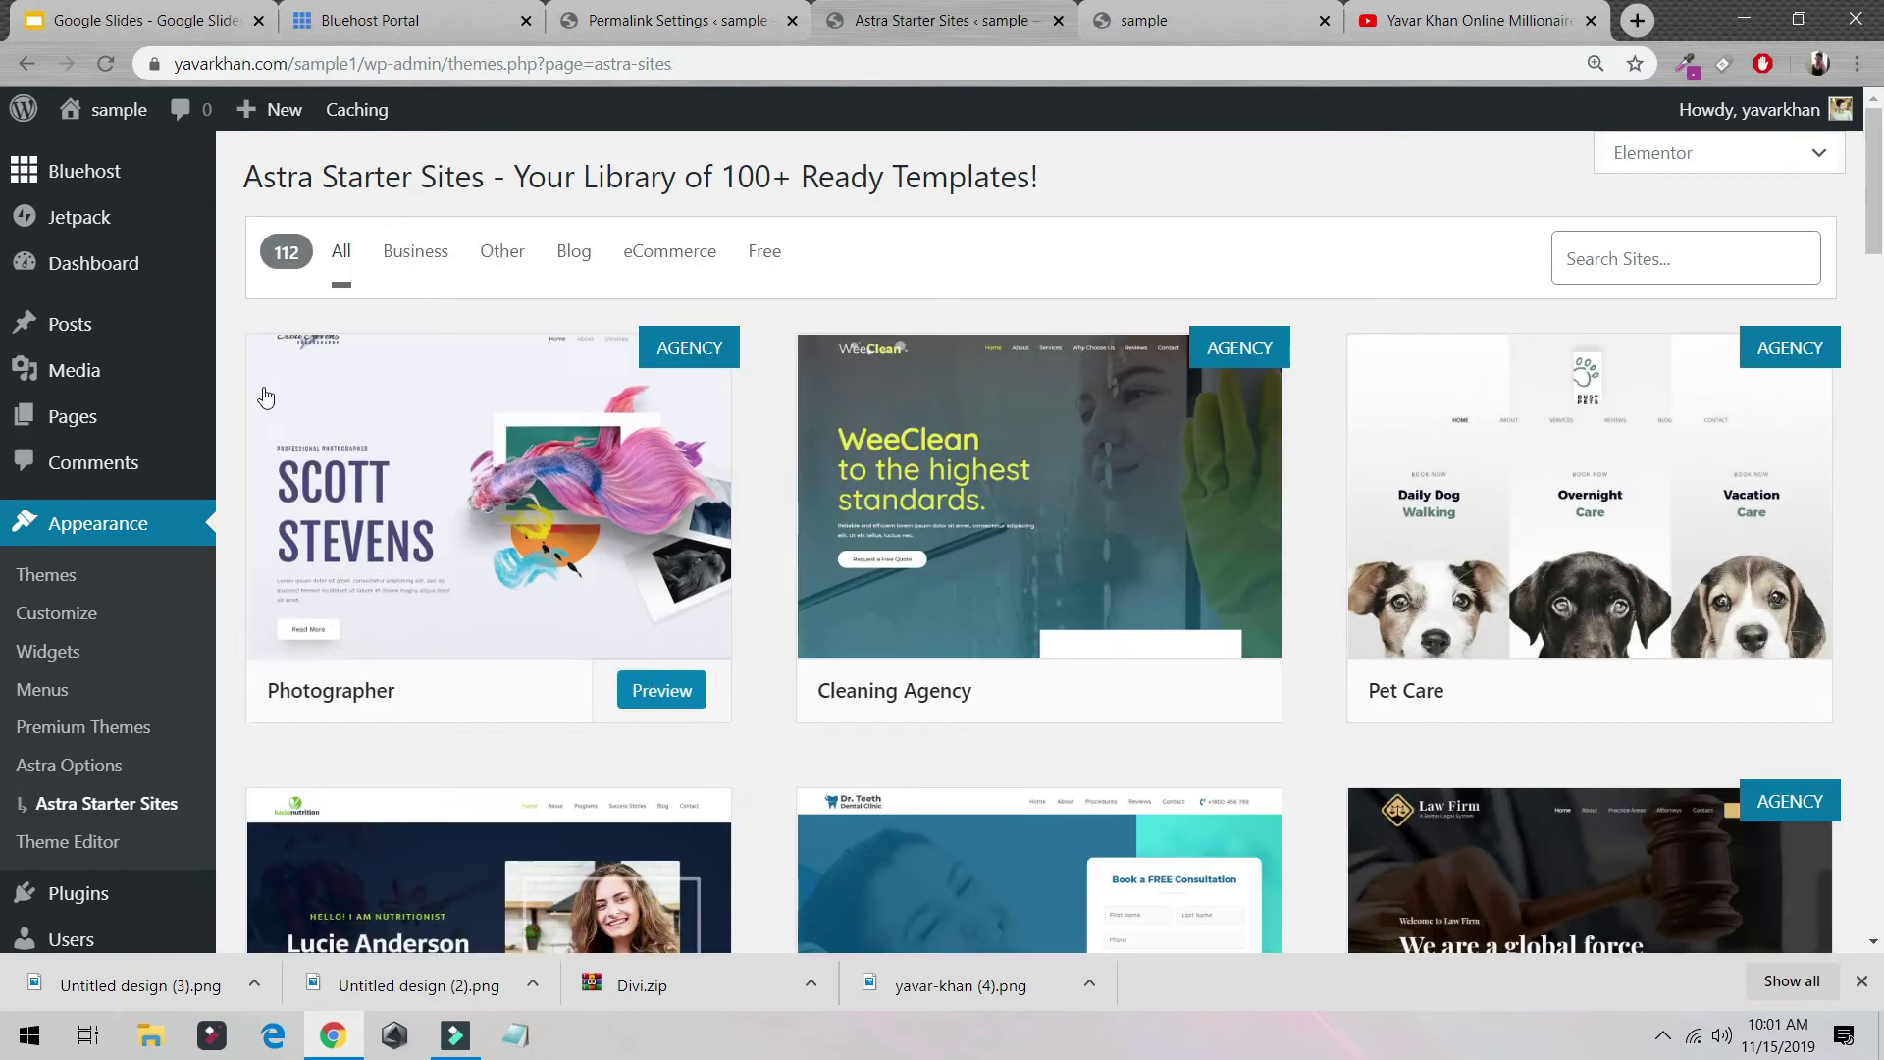
Step: Filter the starter site library to Blog templates and browse them
left_click(573, 253)
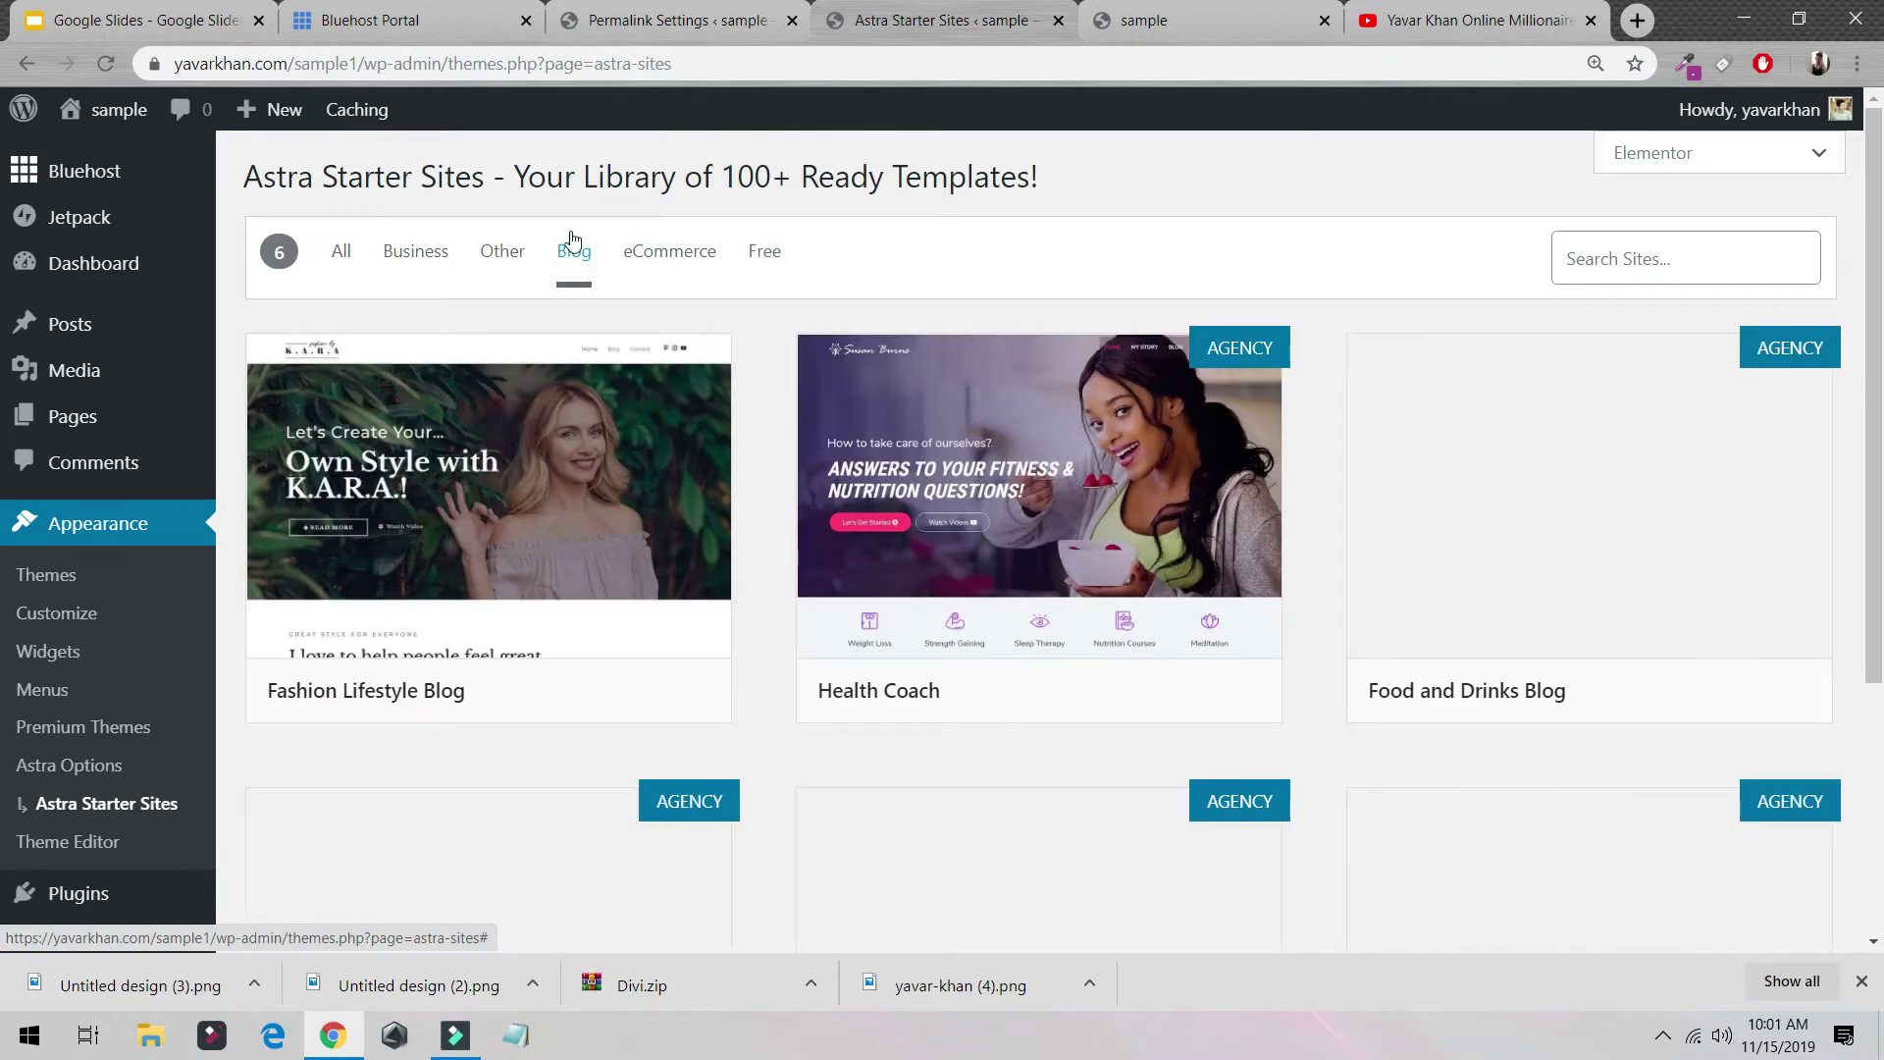
scroll(965, 475, "down", 2)
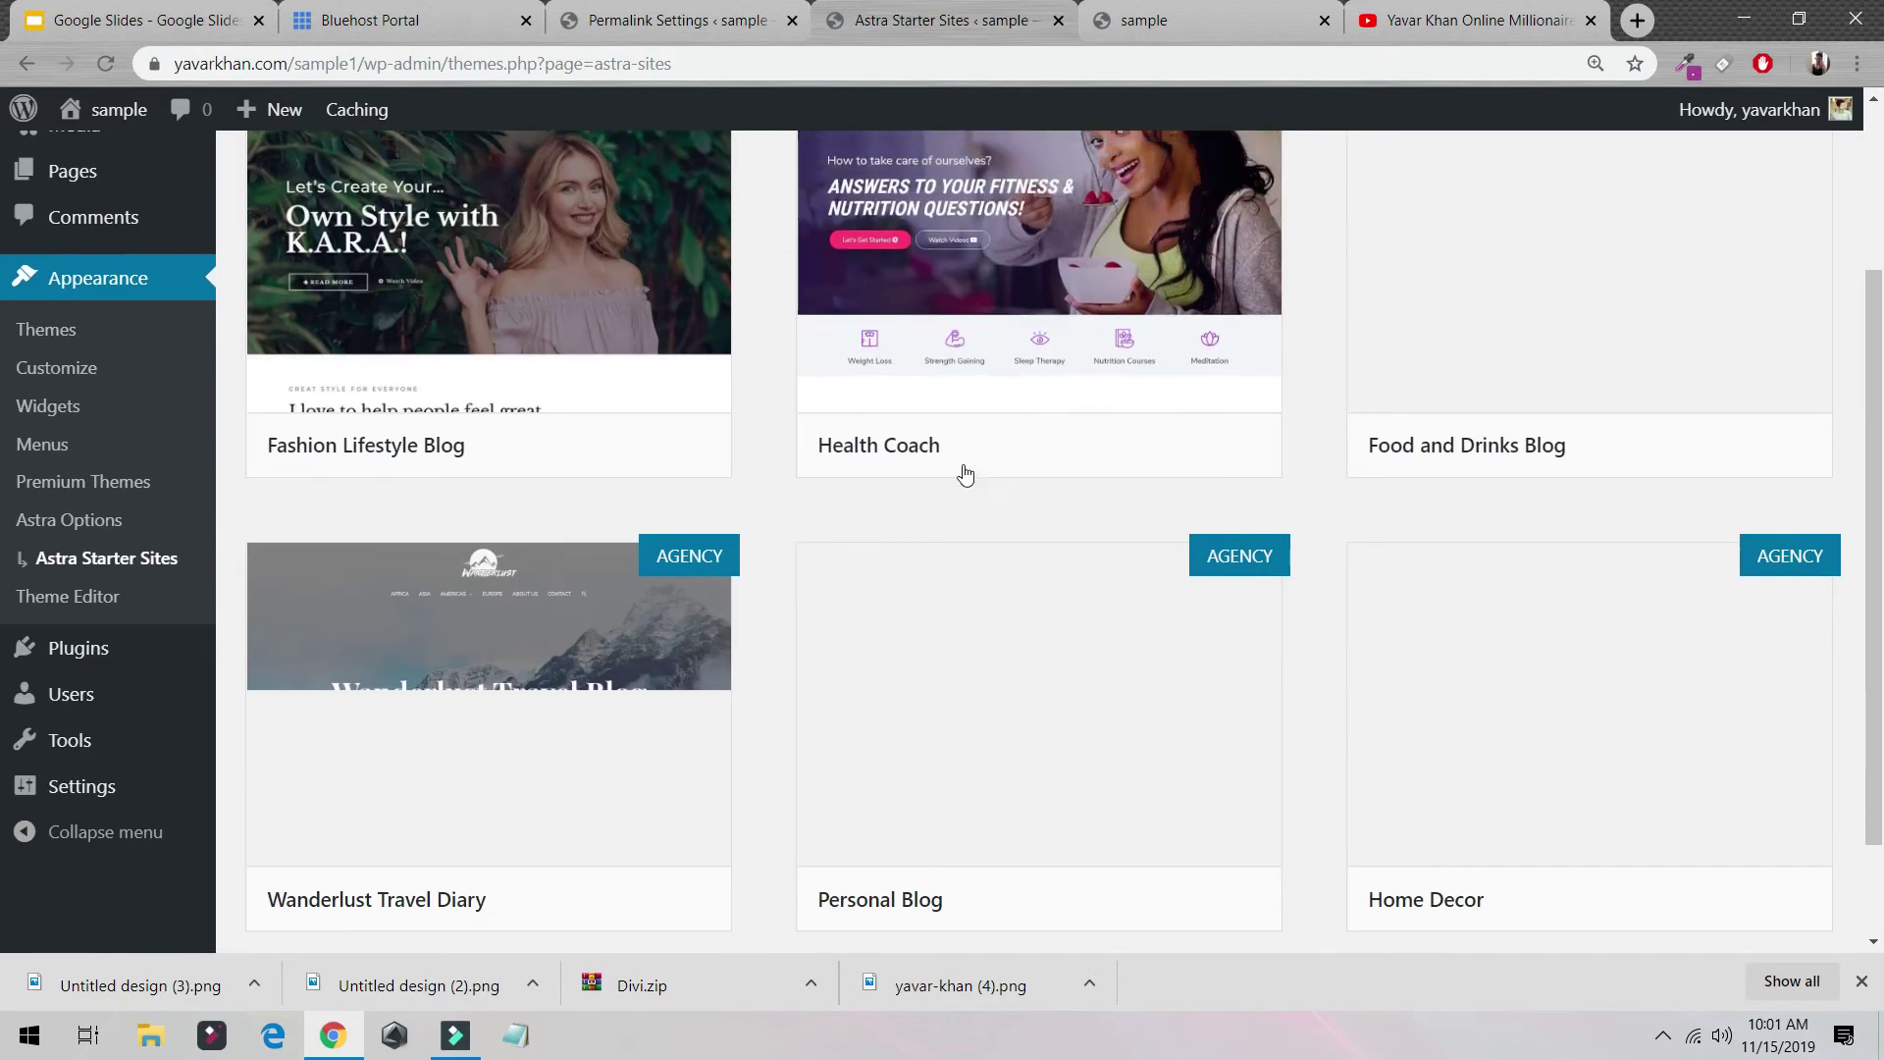
scroll(884, 432, "down", 5)
scroll(638, 387, "up", 2)
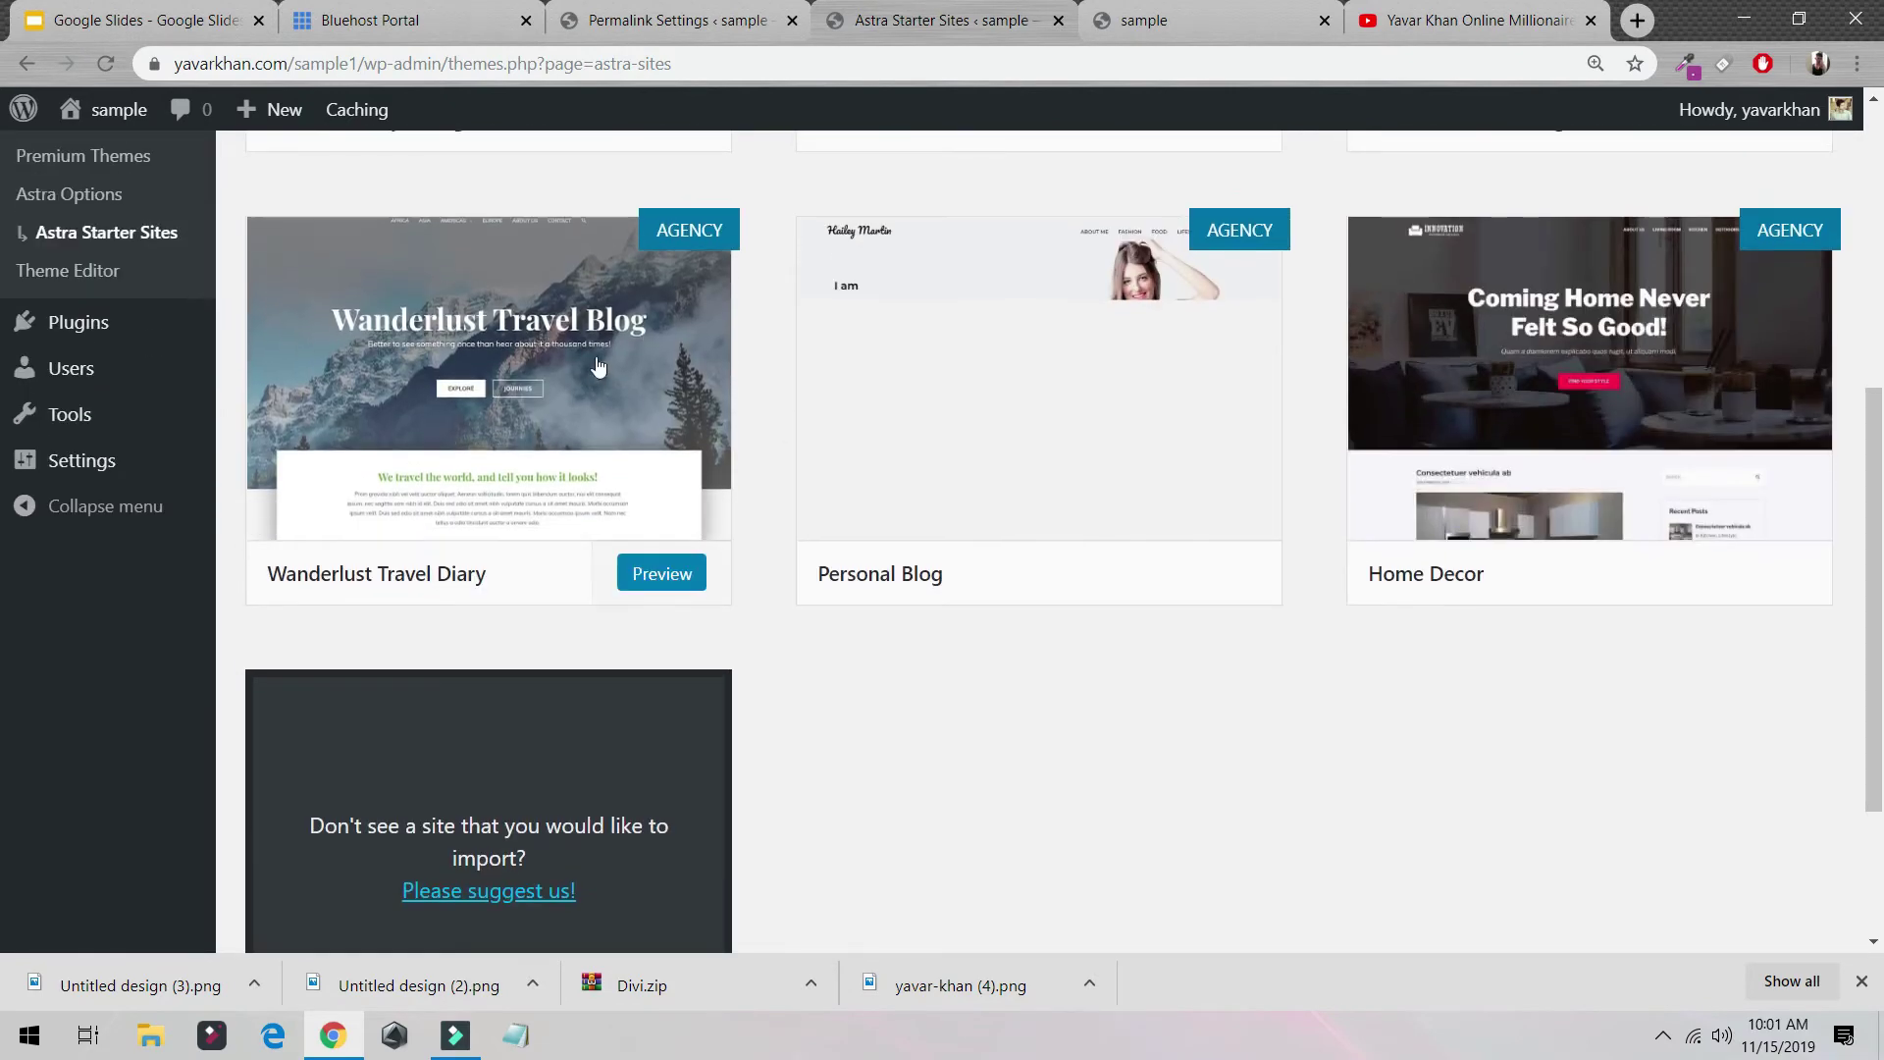
scroll(606, 368, "down", 2)
scroll(971, 430, "up", 7)
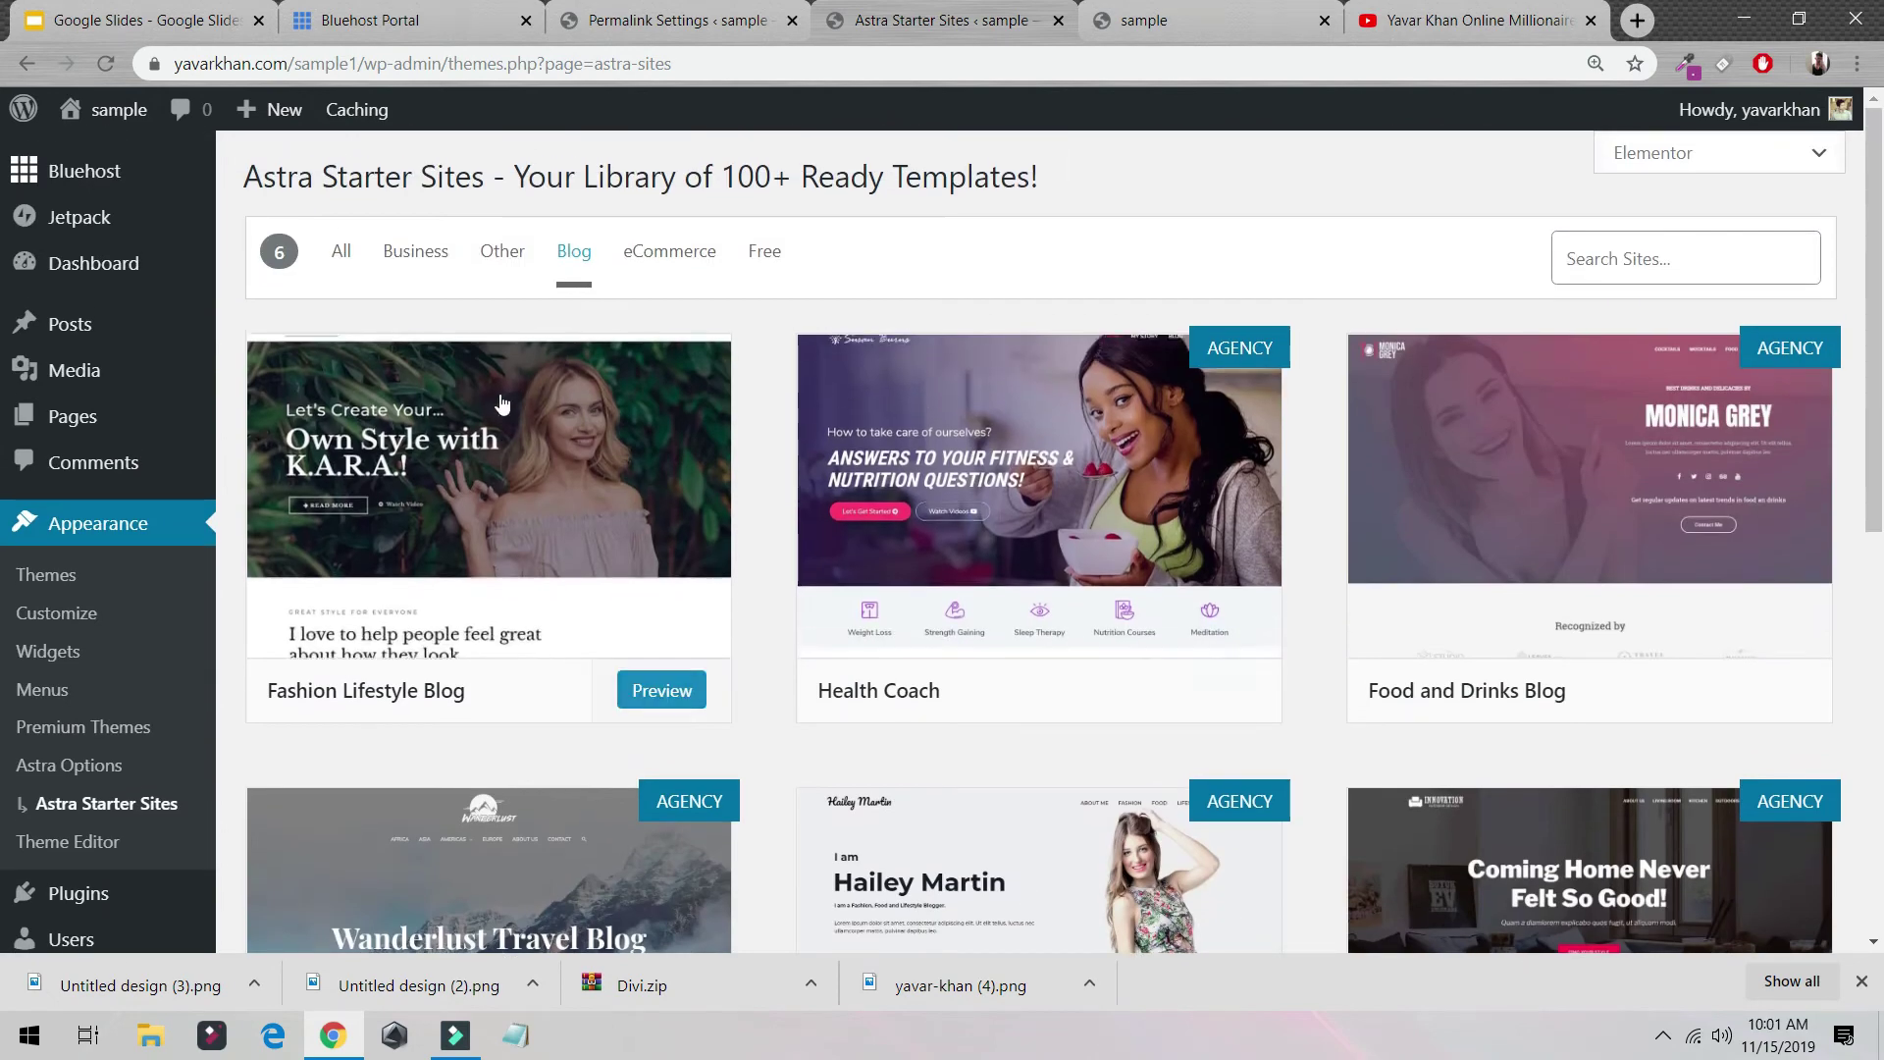
Step: Import the Fashion Lifestyle Blog starter site and open the result in a new tab
left_click(498, 418)
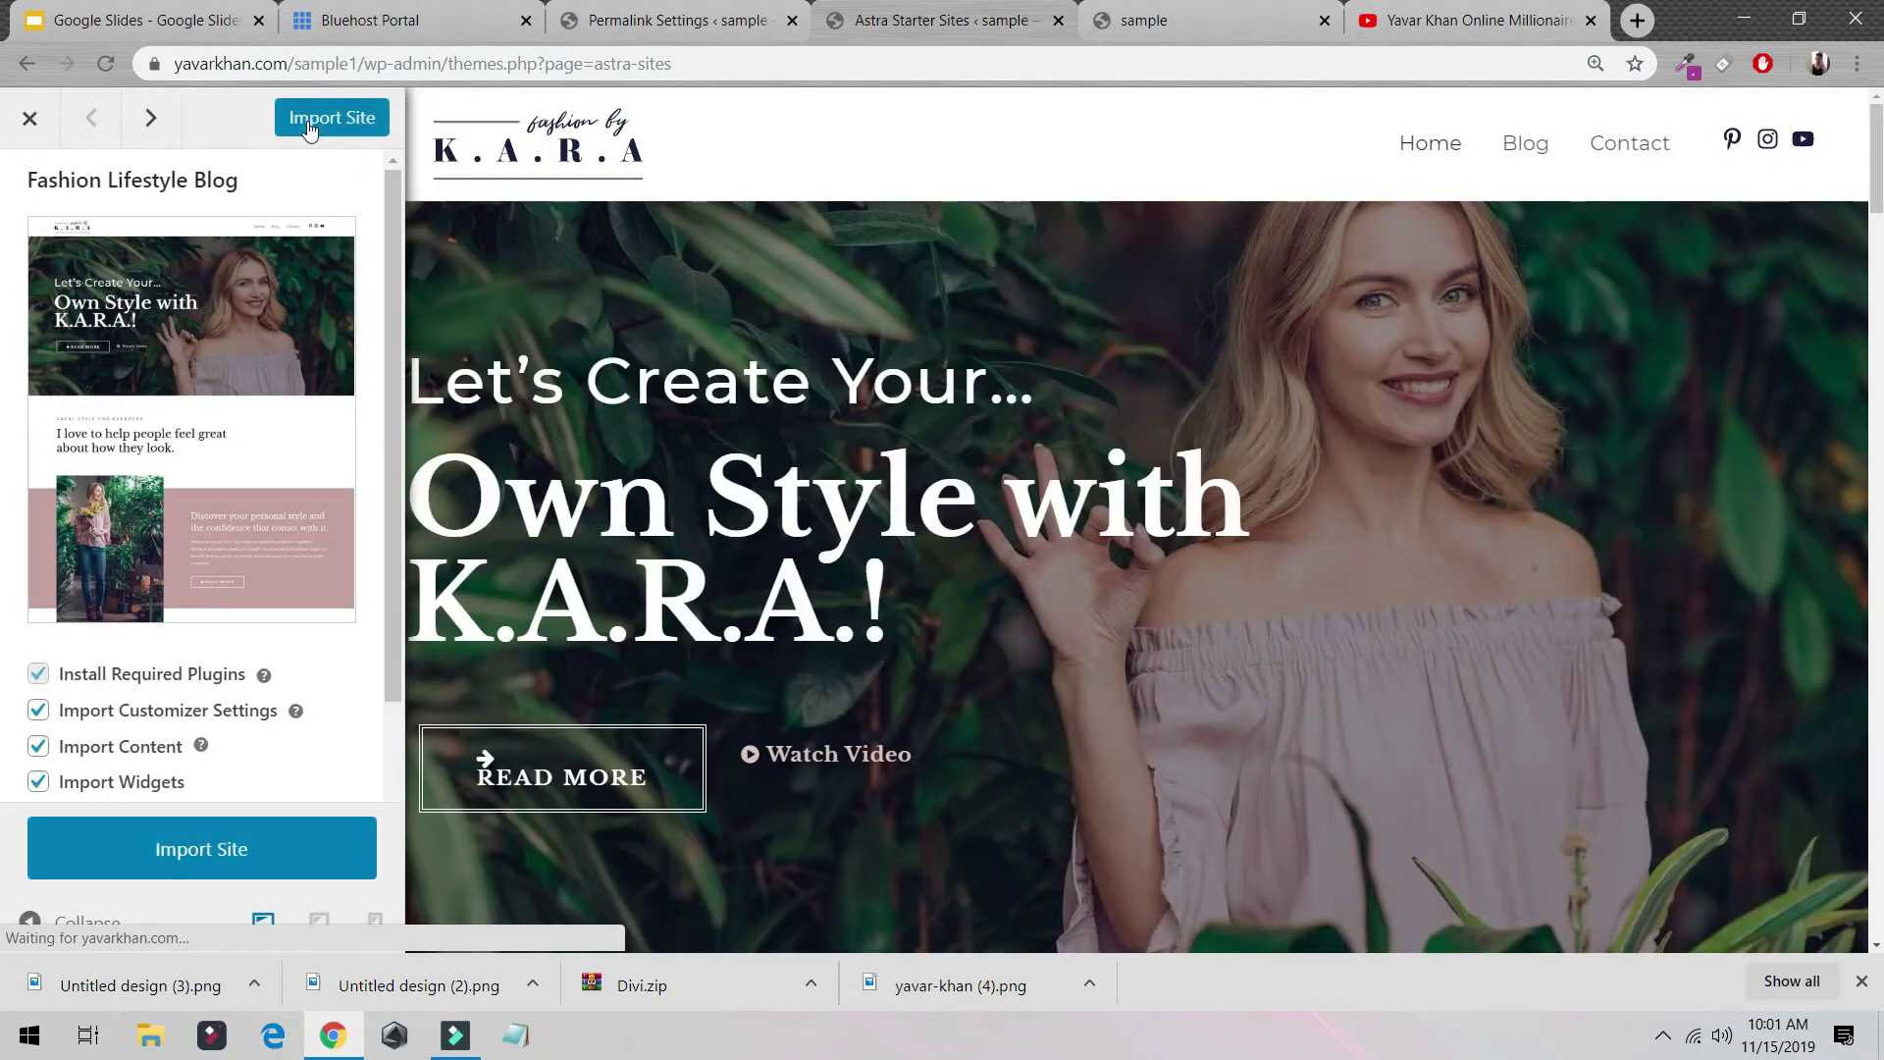
left_click(341, 117)
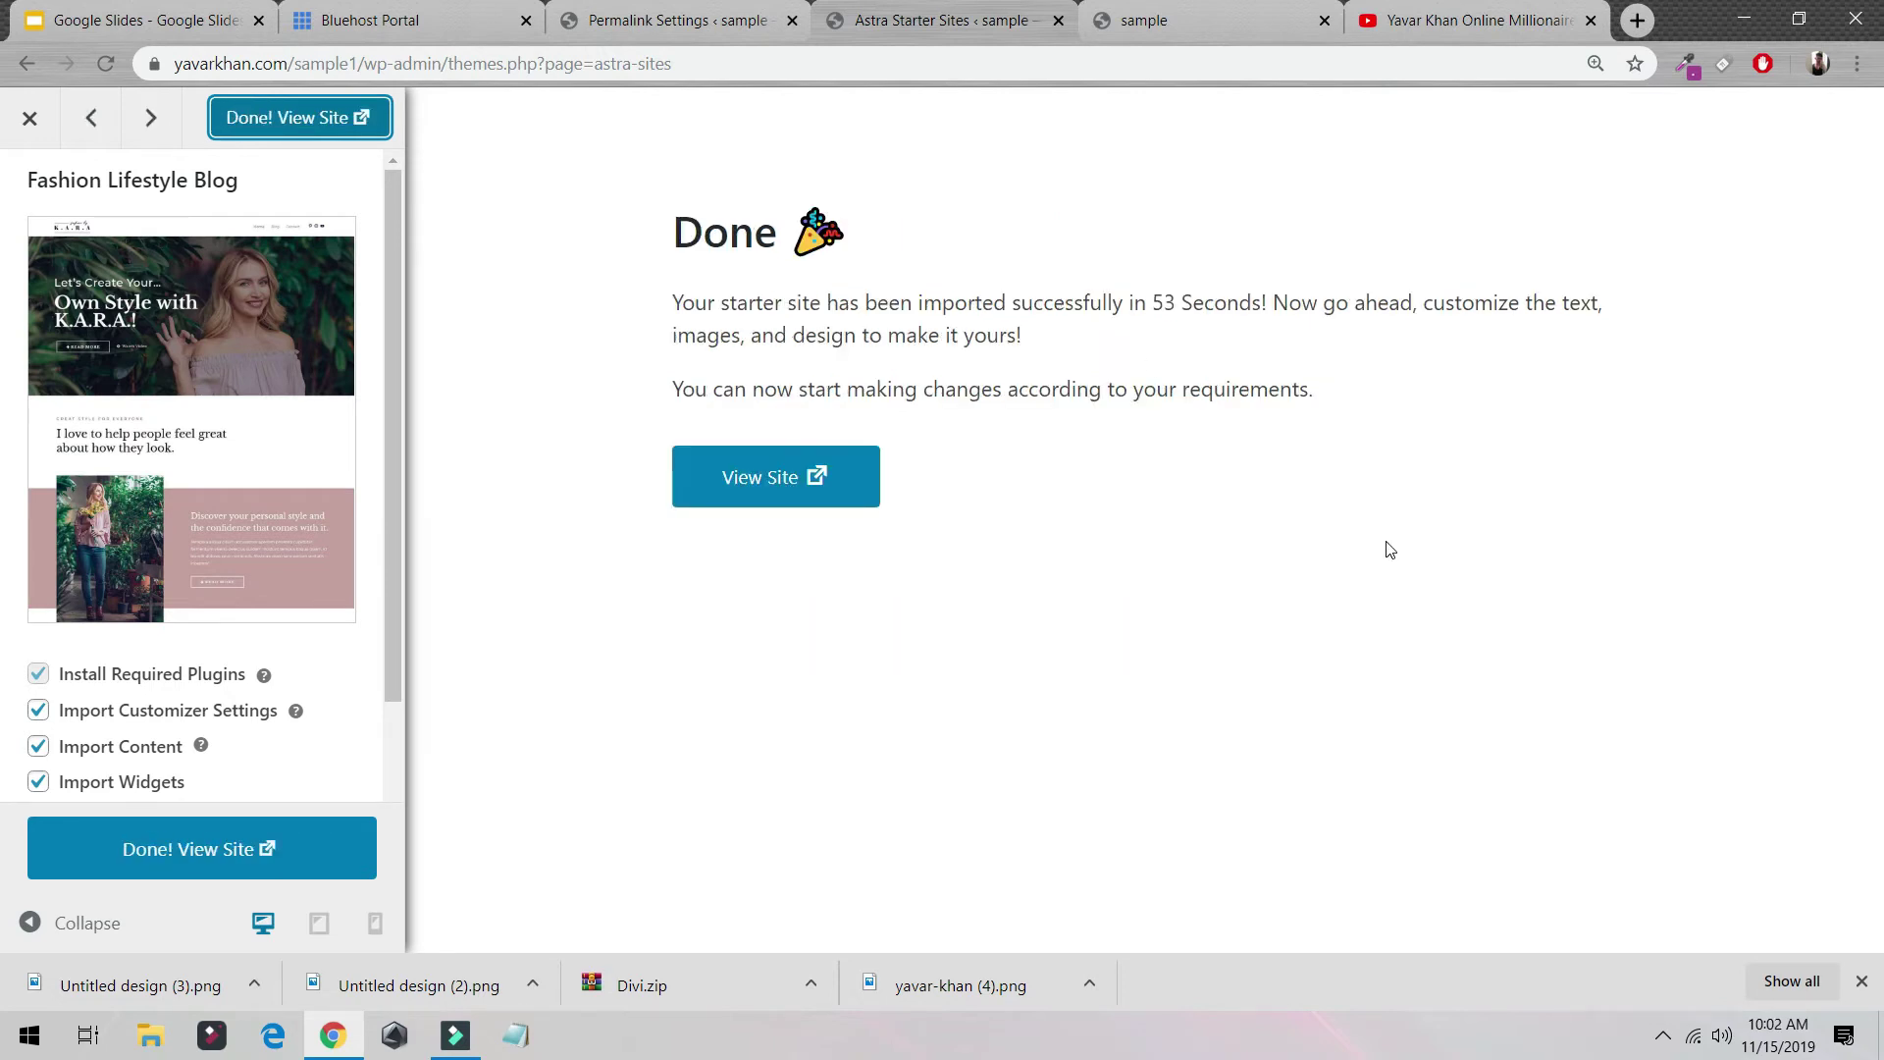
left_click(746, 478)
Step: Reload the imported K.A.R.A homepage, then open it in the Elementor editor
left_click(1226, 12)
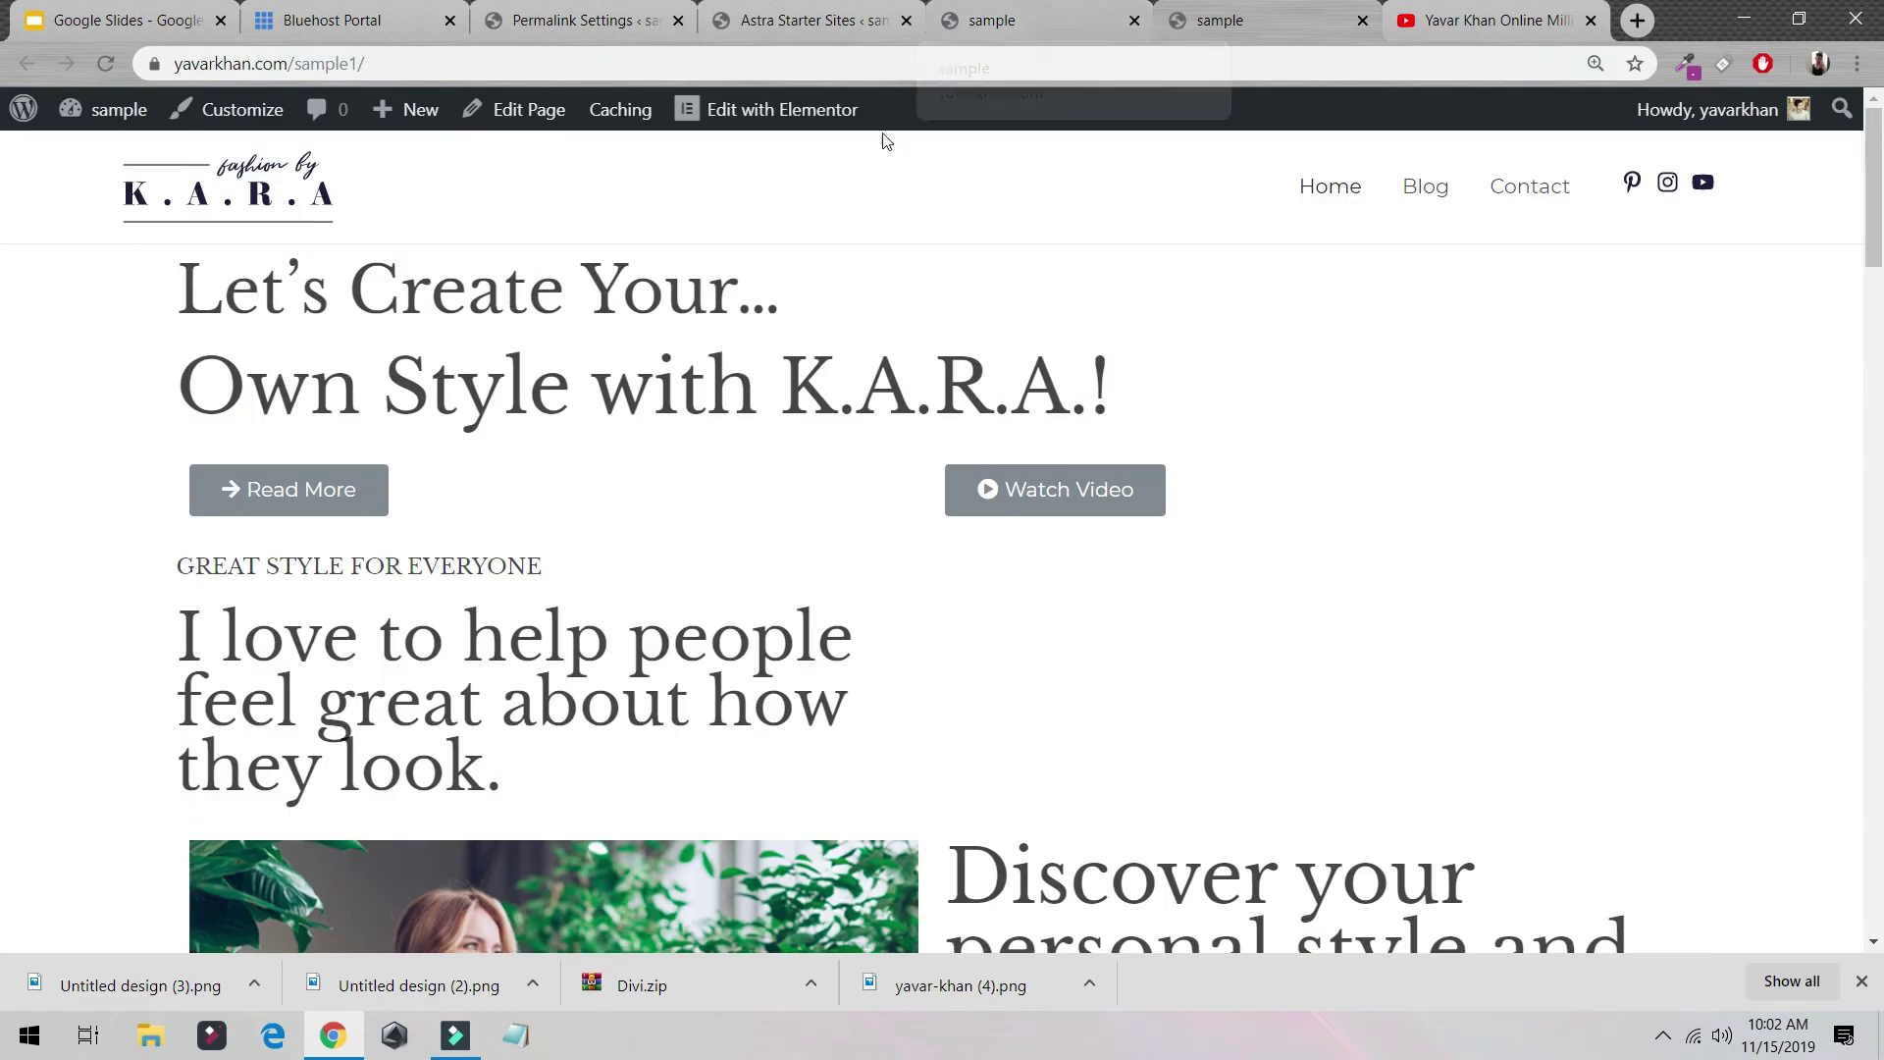
scroll(865, 383, "down", 4)
scroll(865, 384, "up", 4)
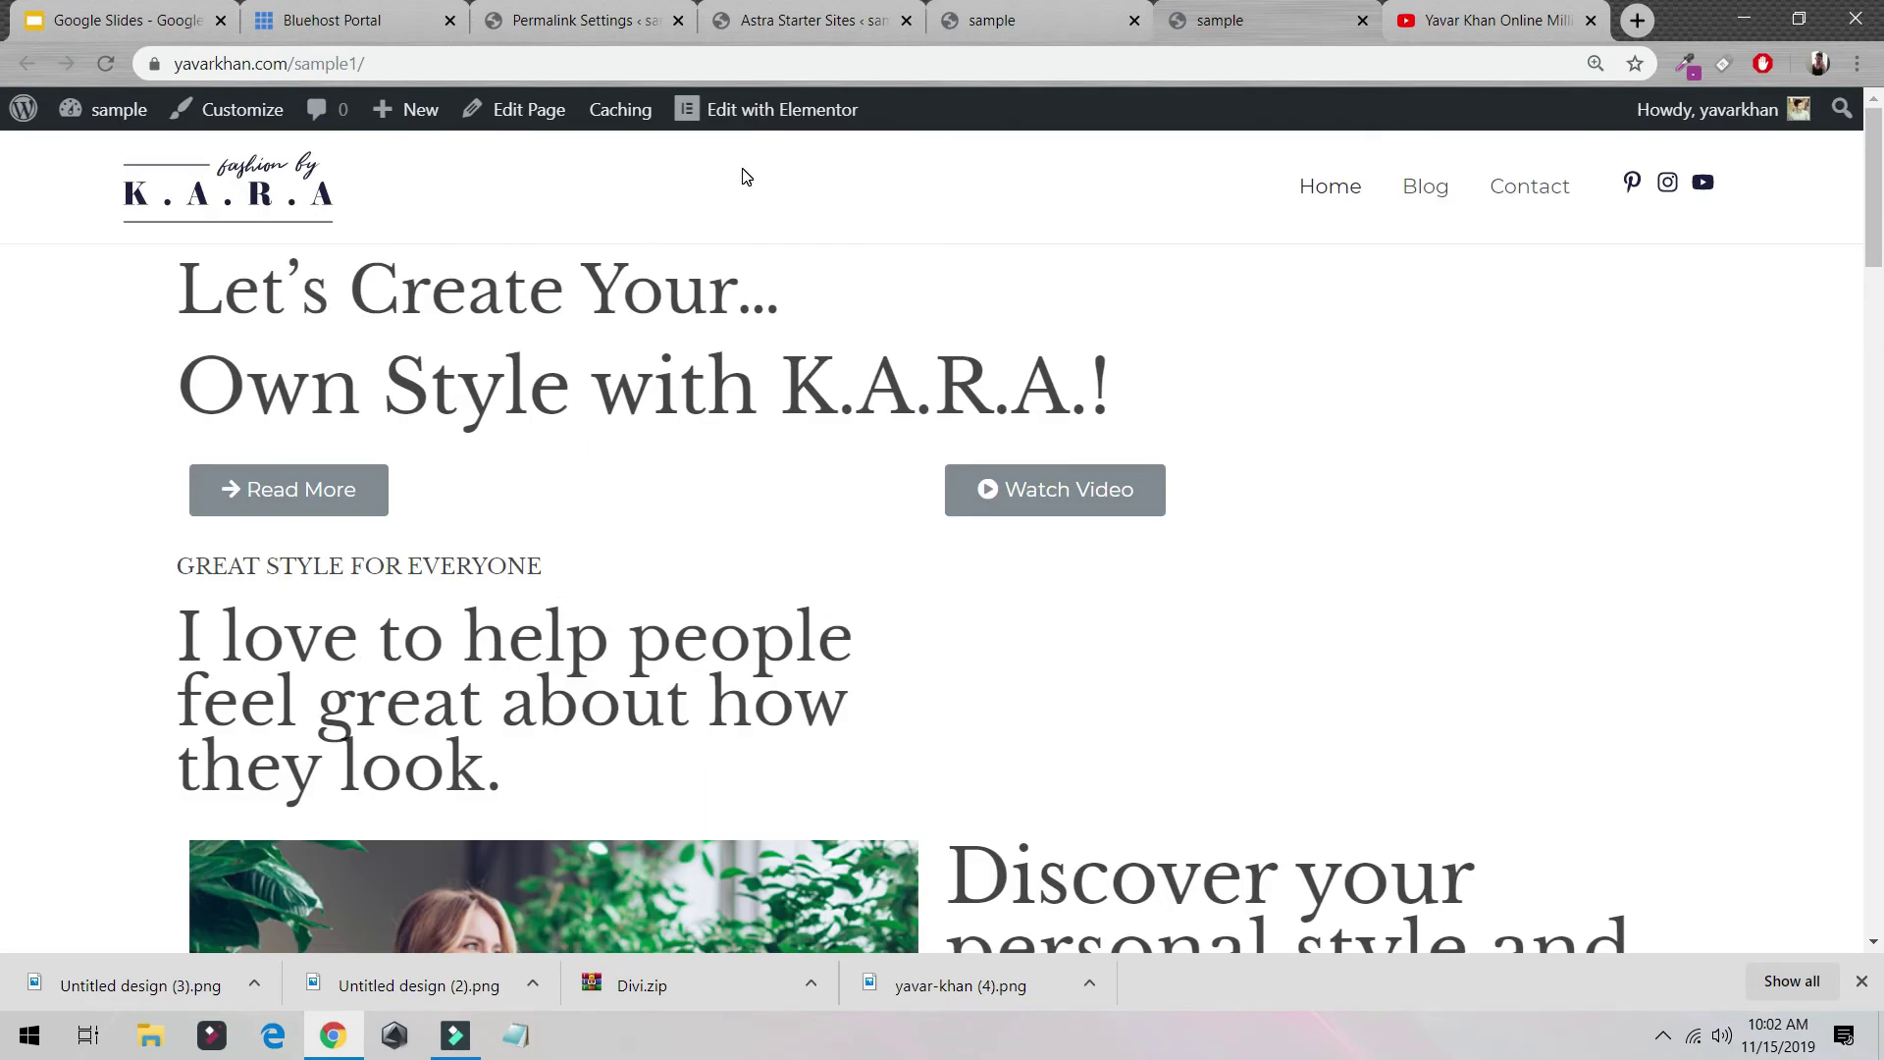
key("F5")
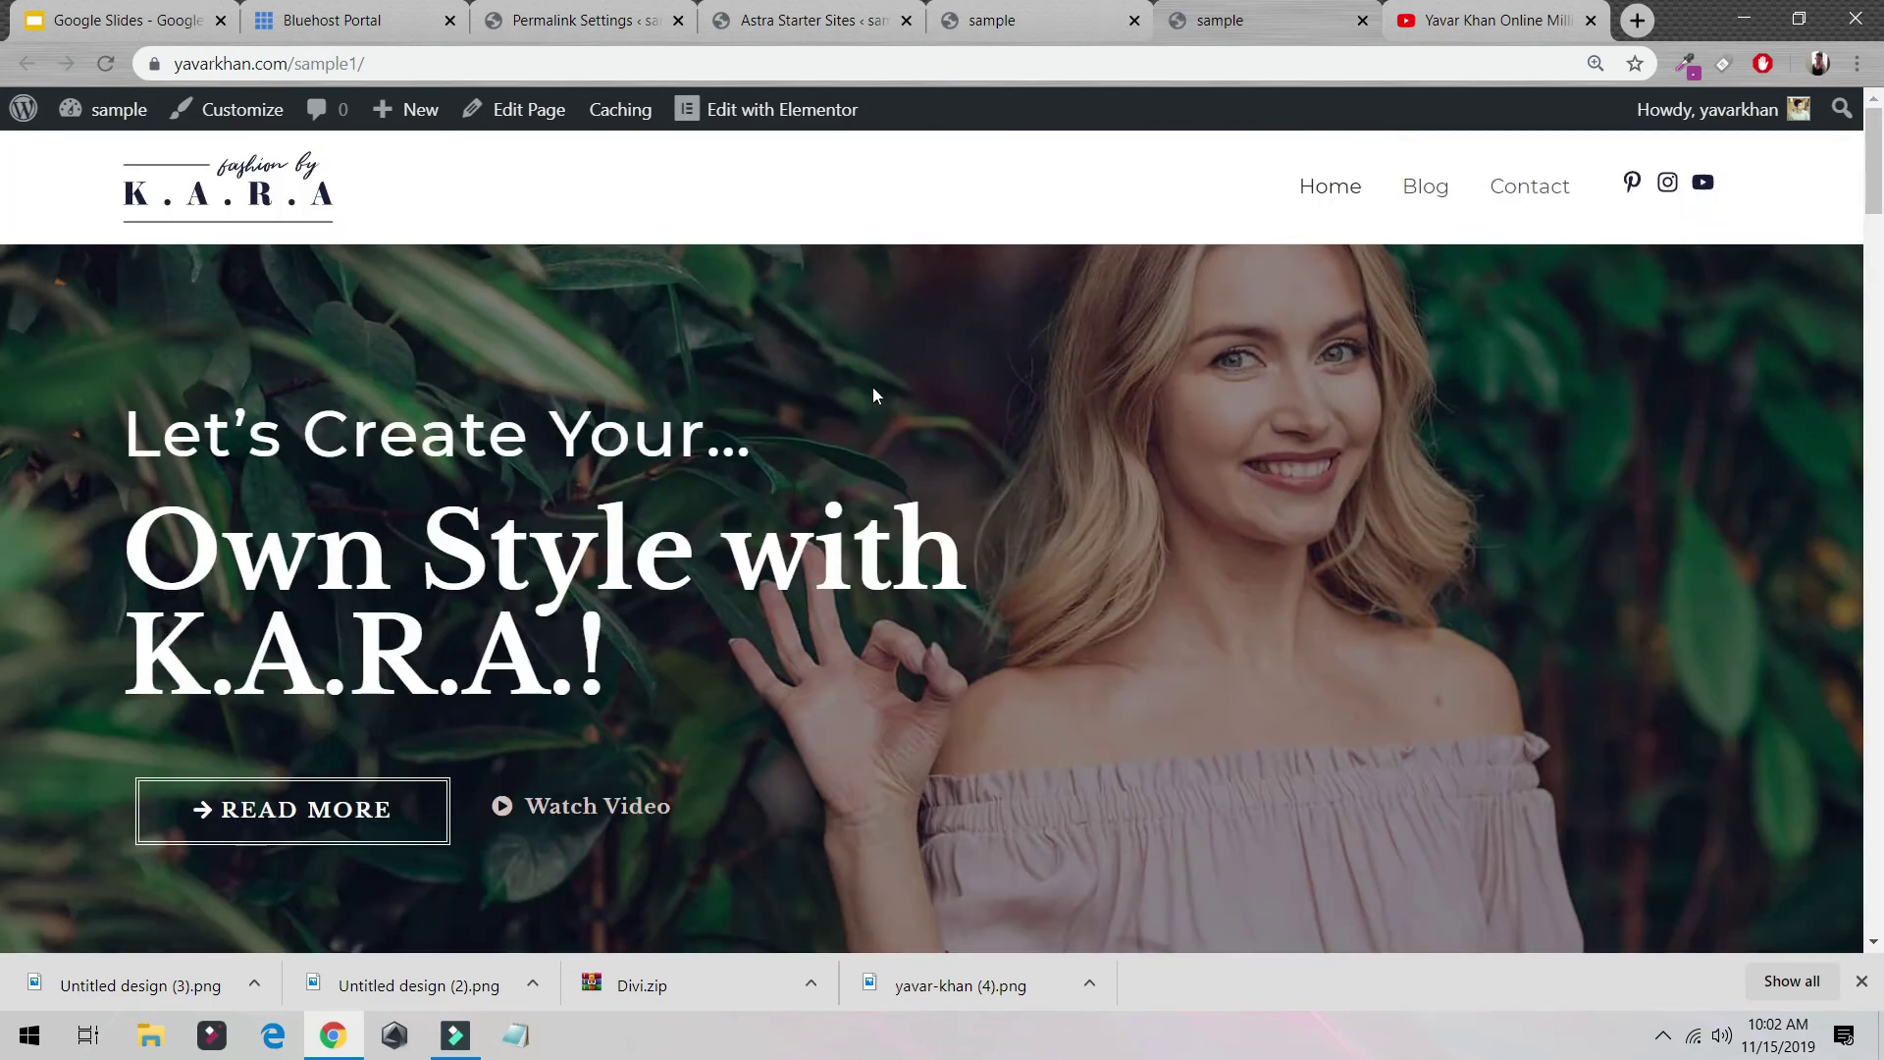
left_click(804, 110)
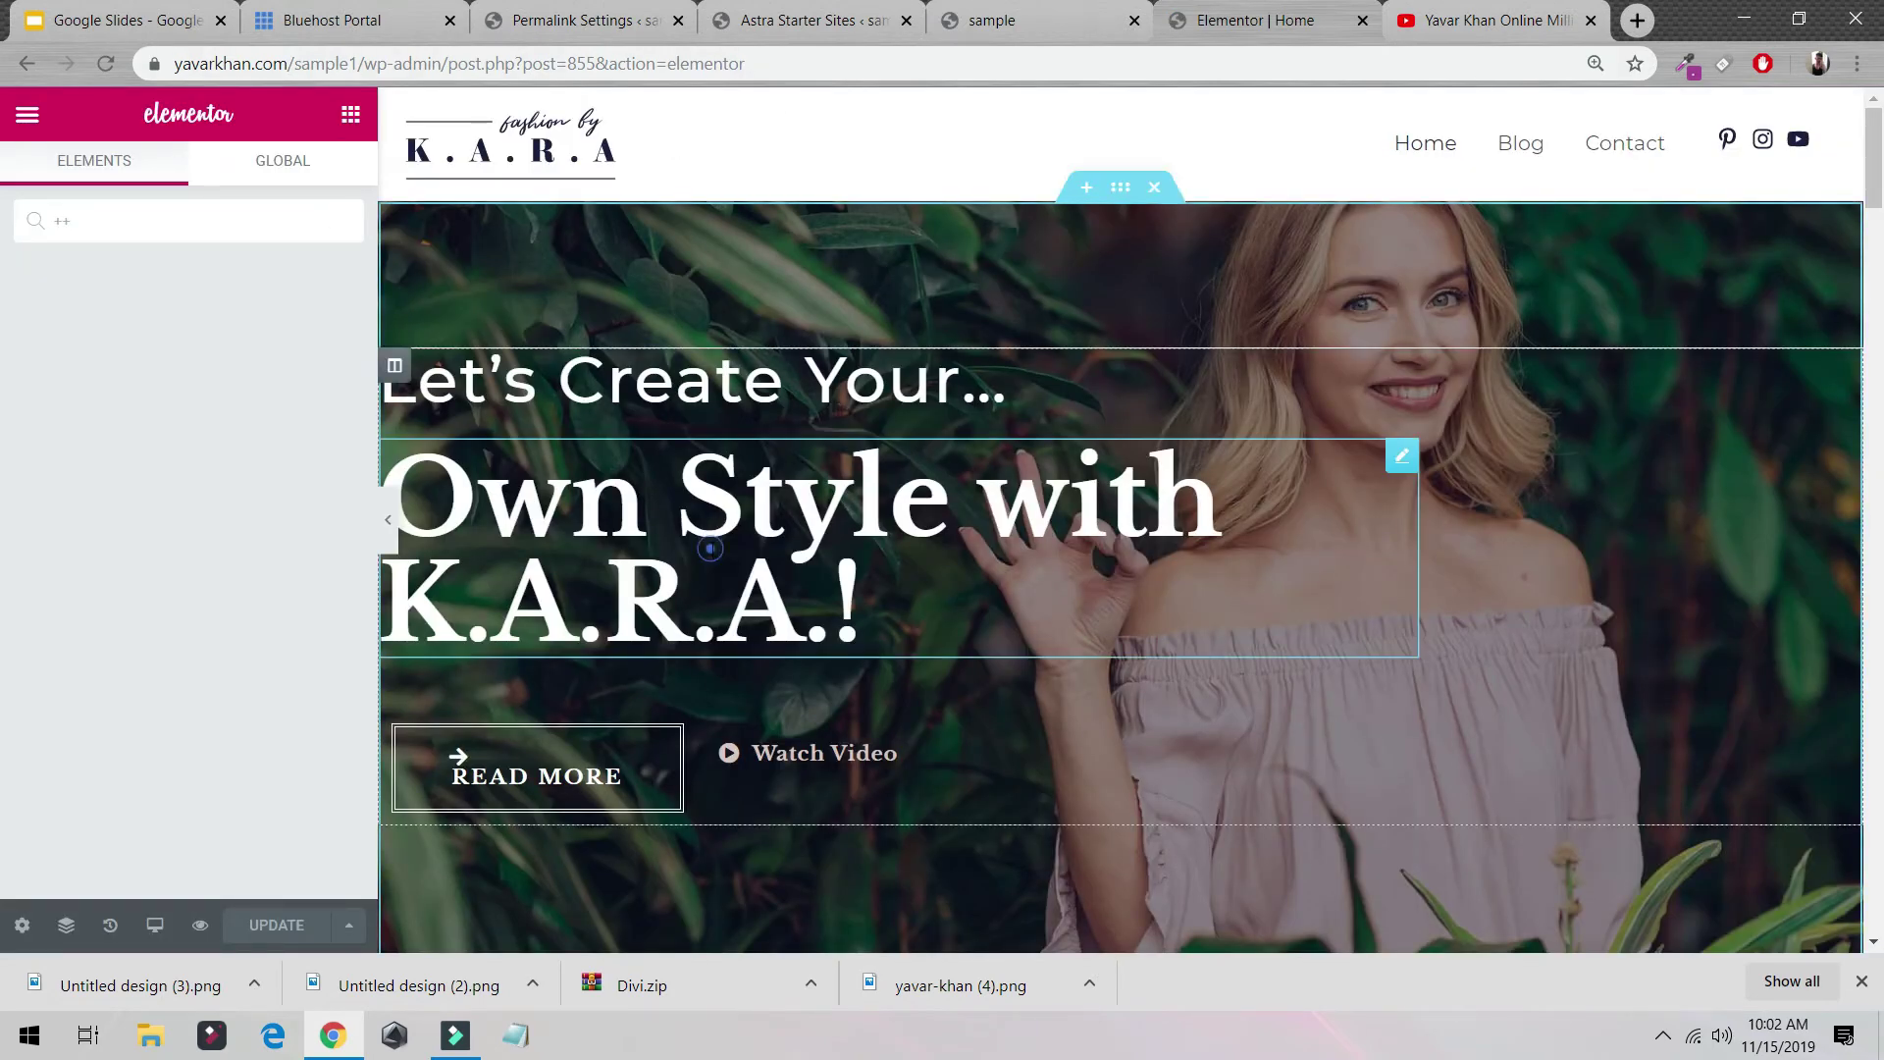
Step: Change the hero heading to 'Yavar Khan' and delete the Watch Video button
left_click(708, 546)
left_click_drag(890, 596, 417, 461)
type("Y")
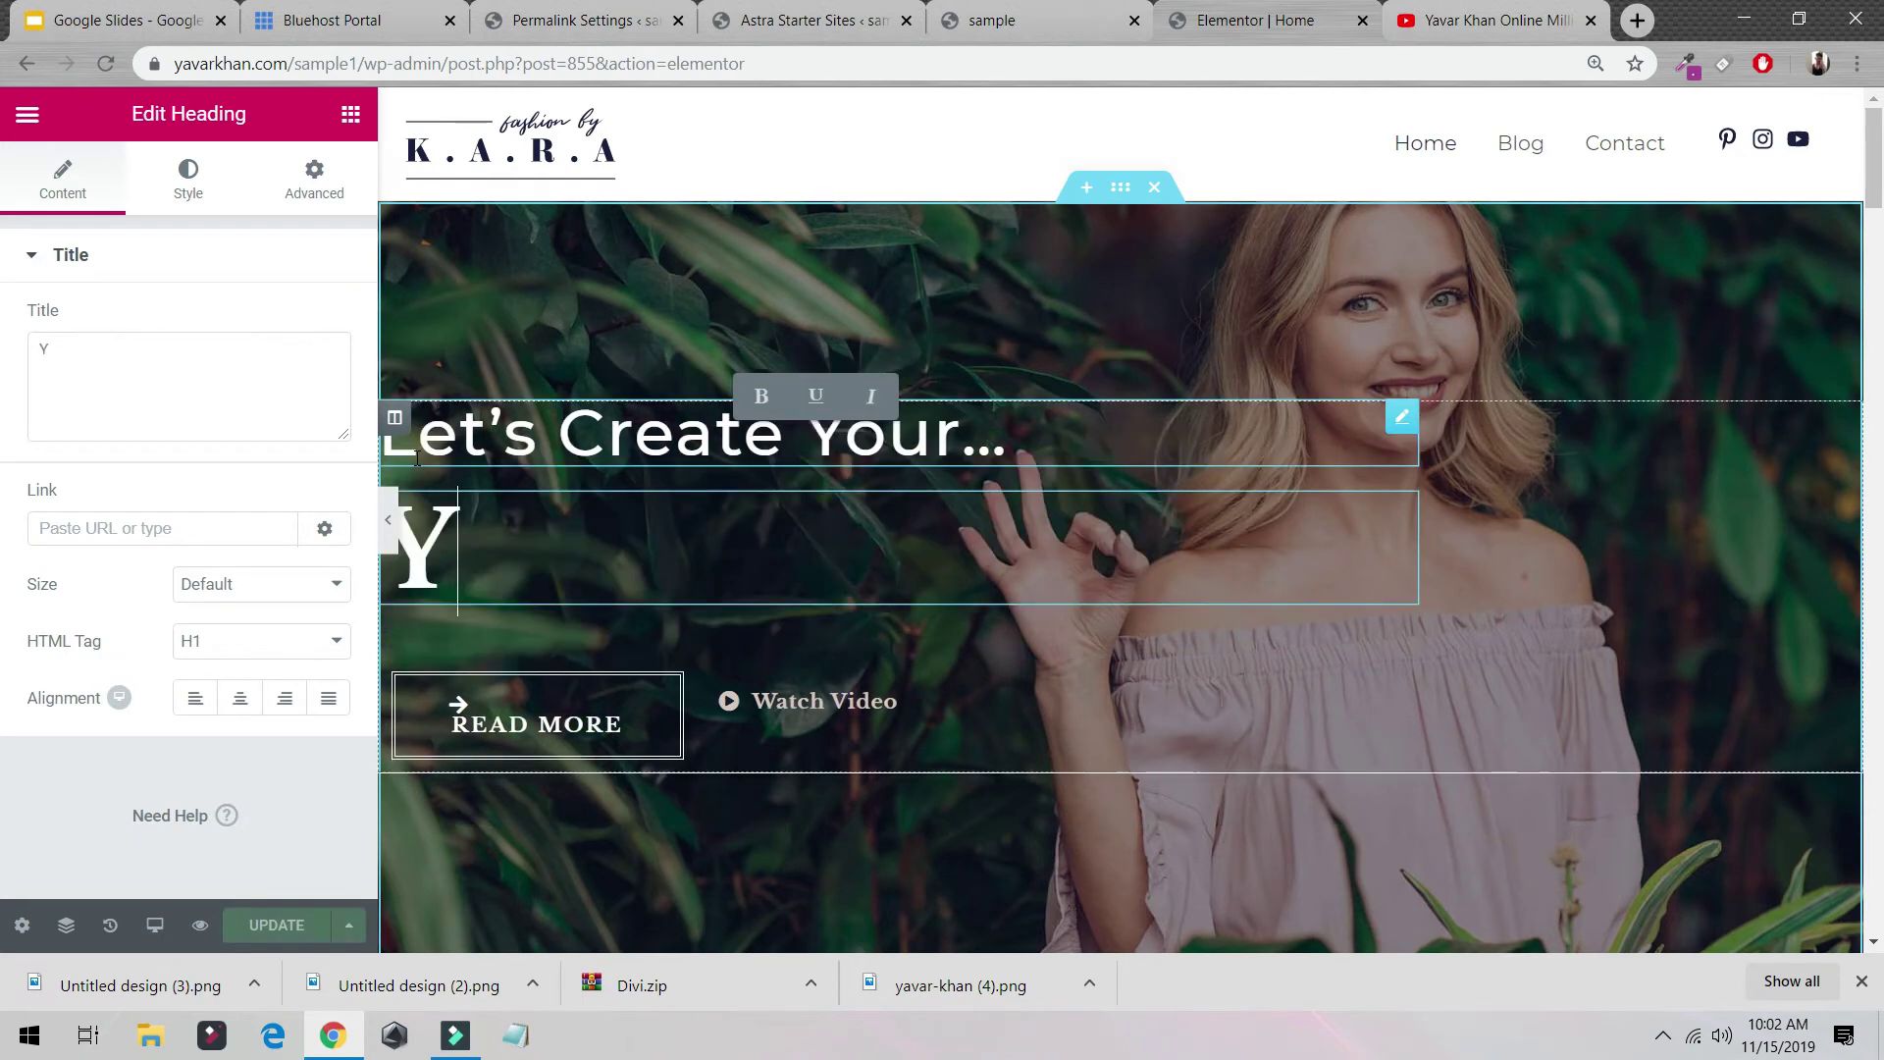
type("avar Khan")
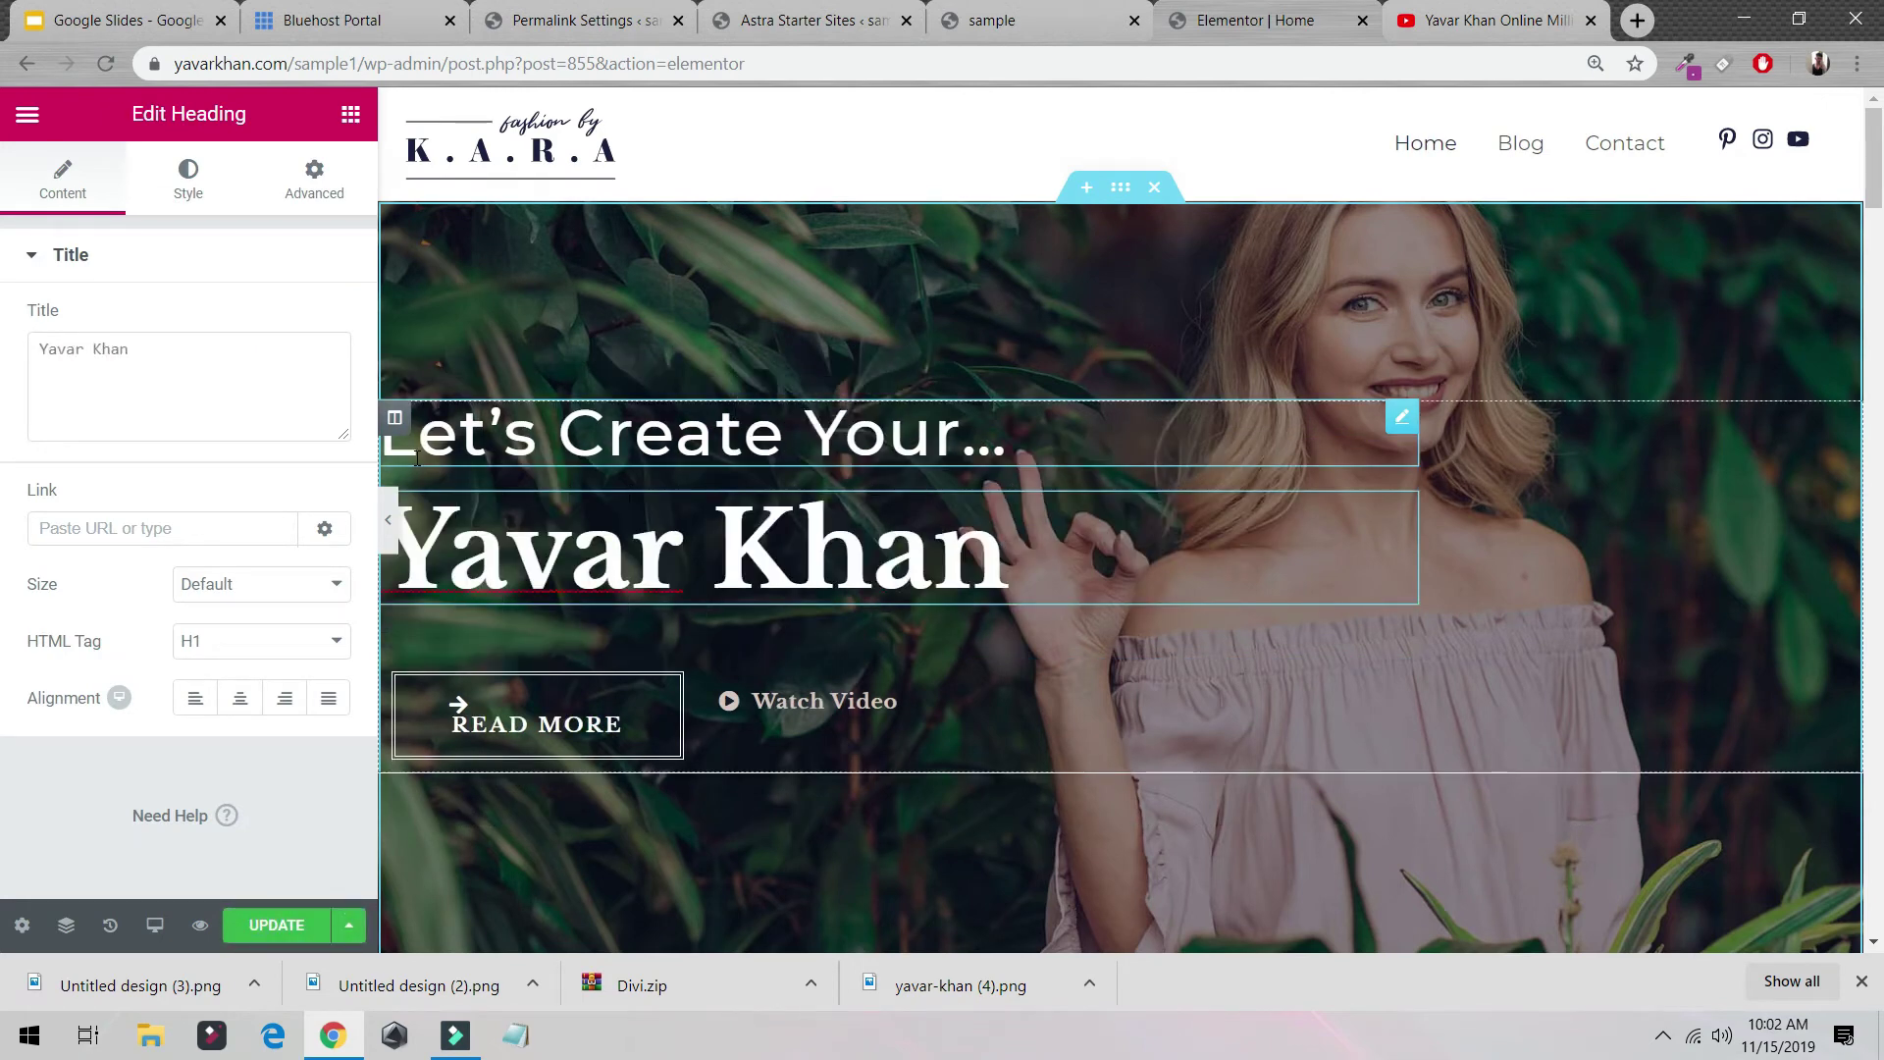
right_click(877, 705)
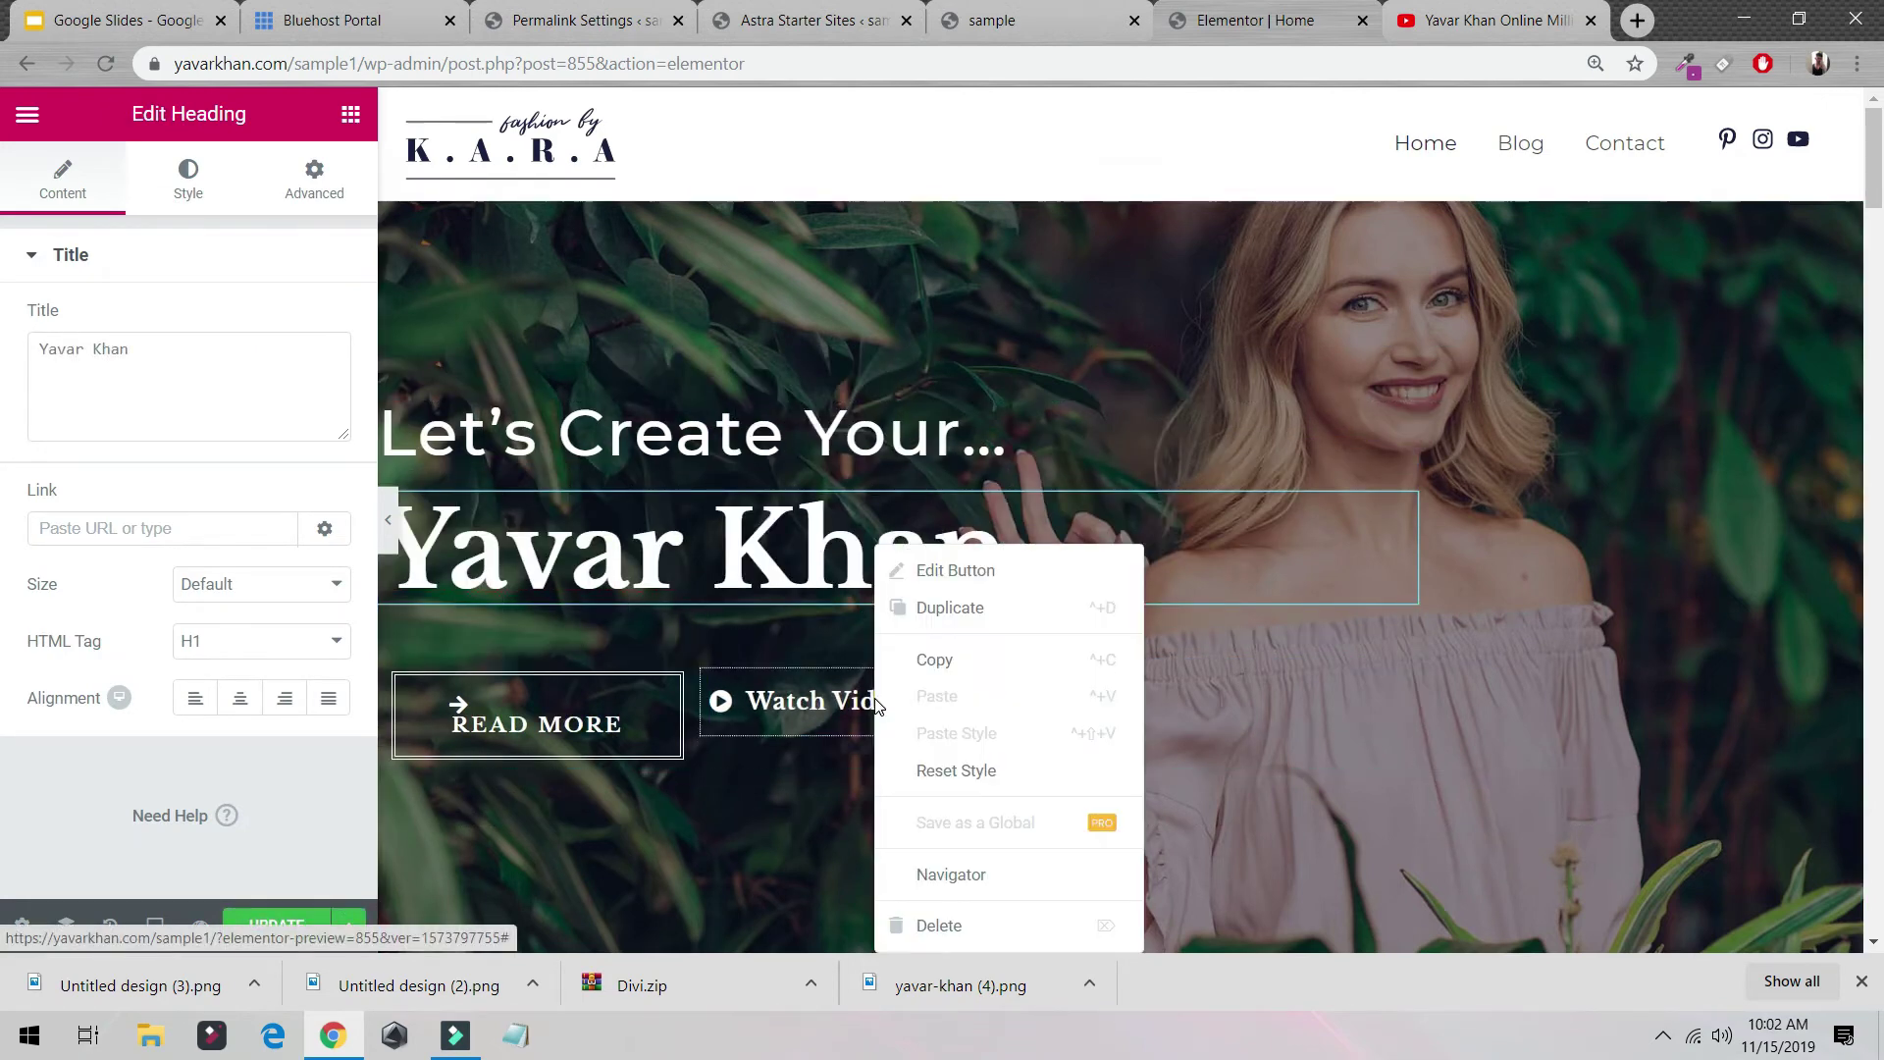
left_click(969, 925)
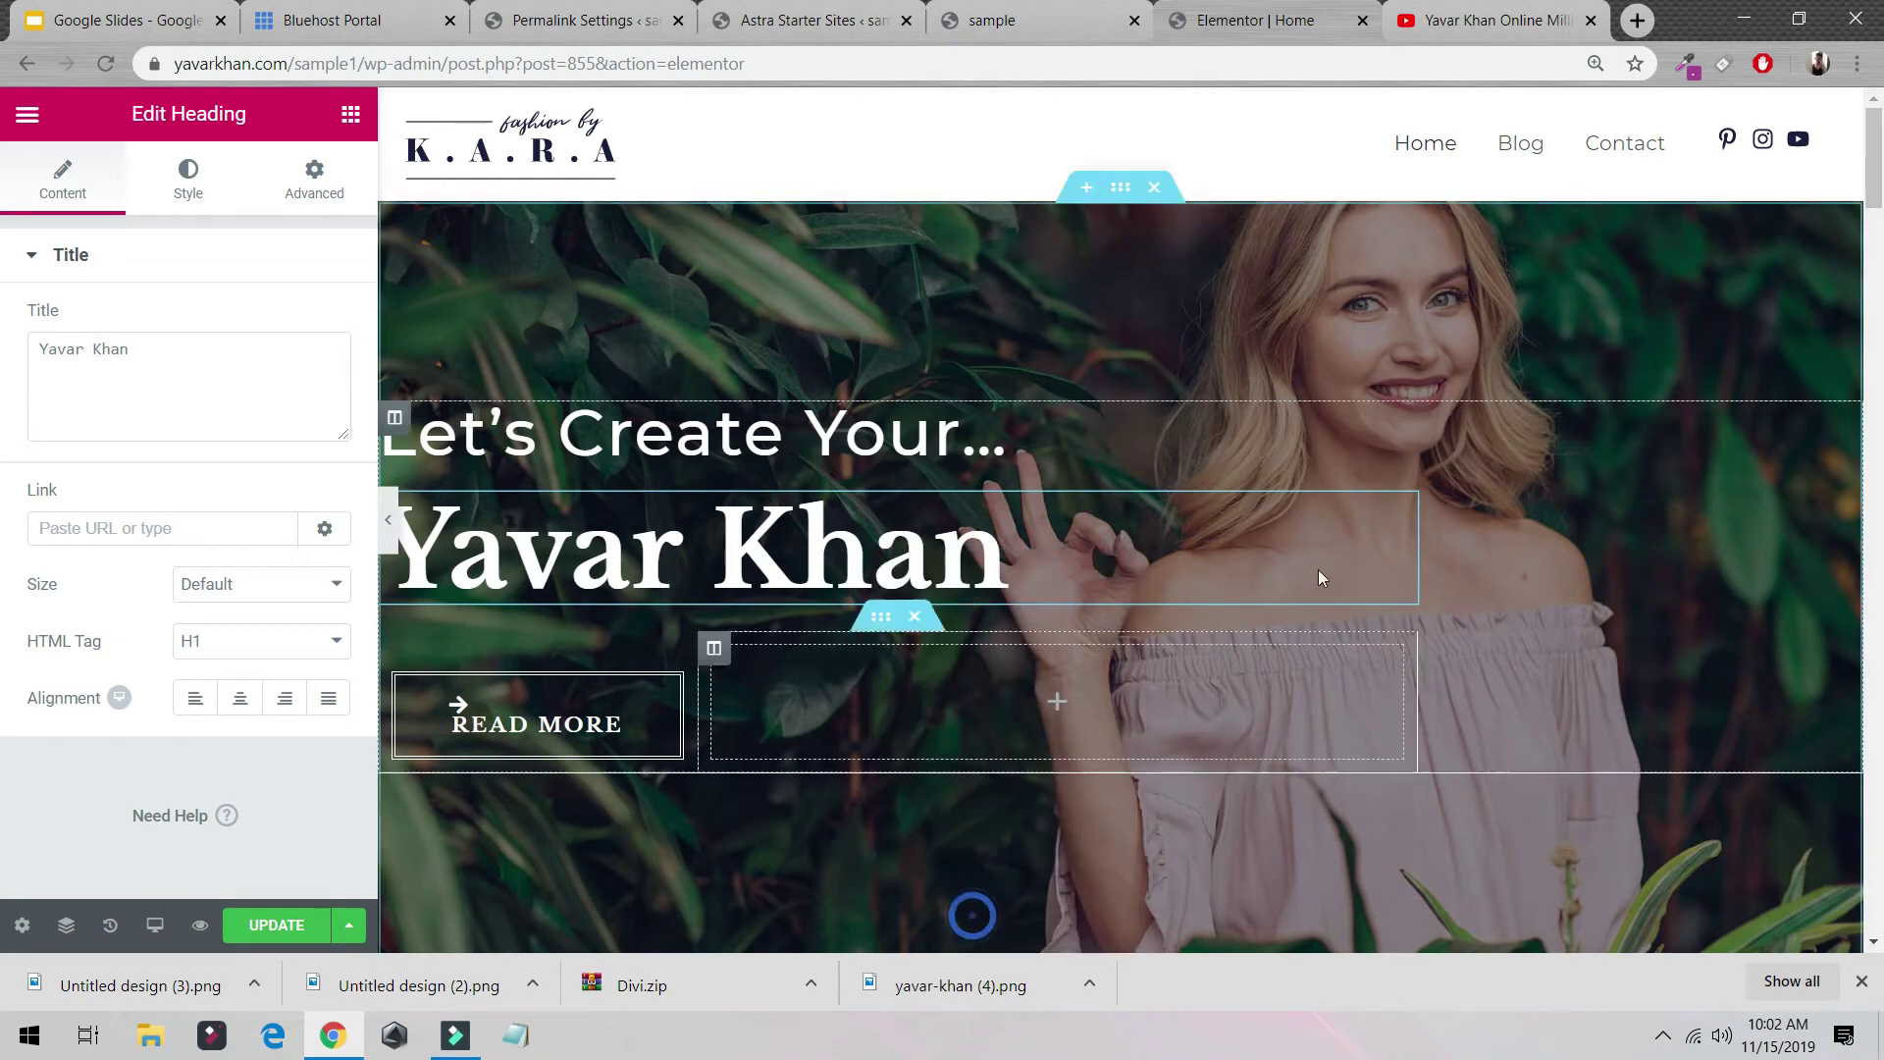
Step: Replace the hero photo with a gradient, first stop at 26 and teal second colour, then update
left_click(1109, 191)
left_click(194, 176)
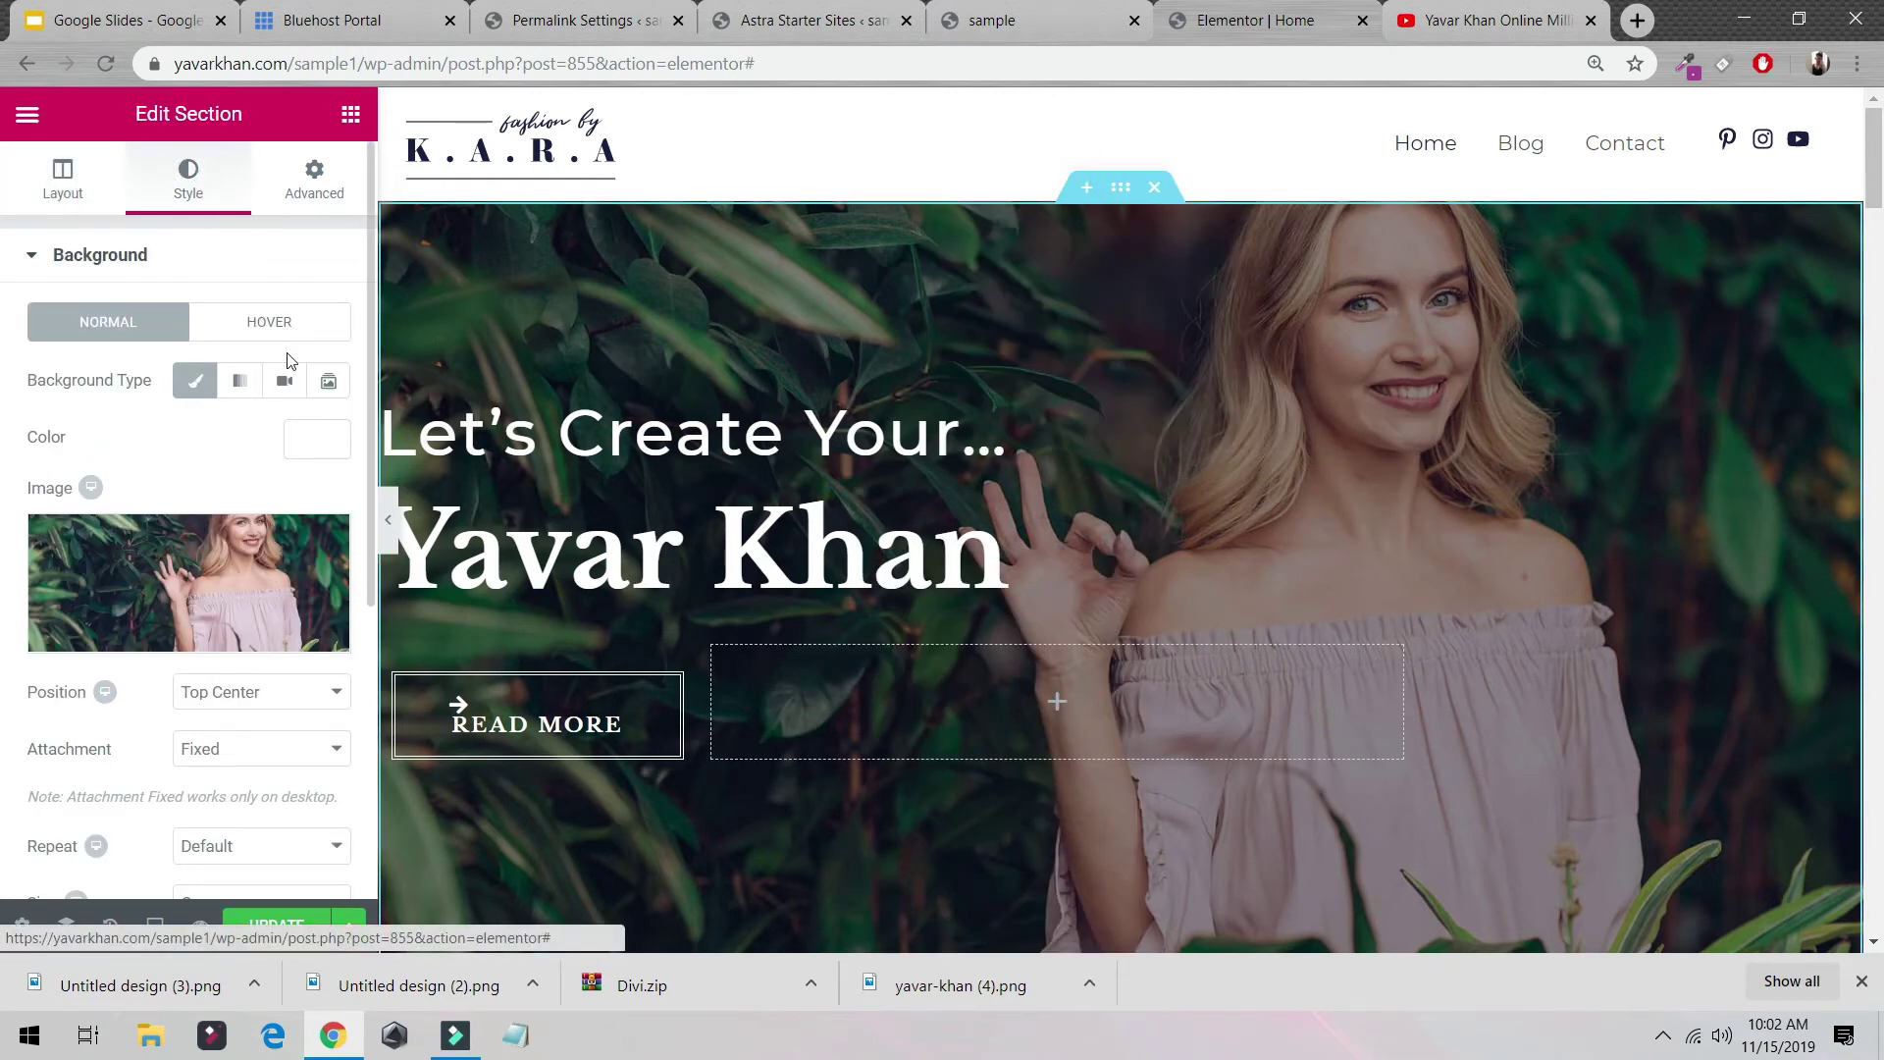
mouse_move(263, 560)
left_click(316, 546)
left_click(239, 381)
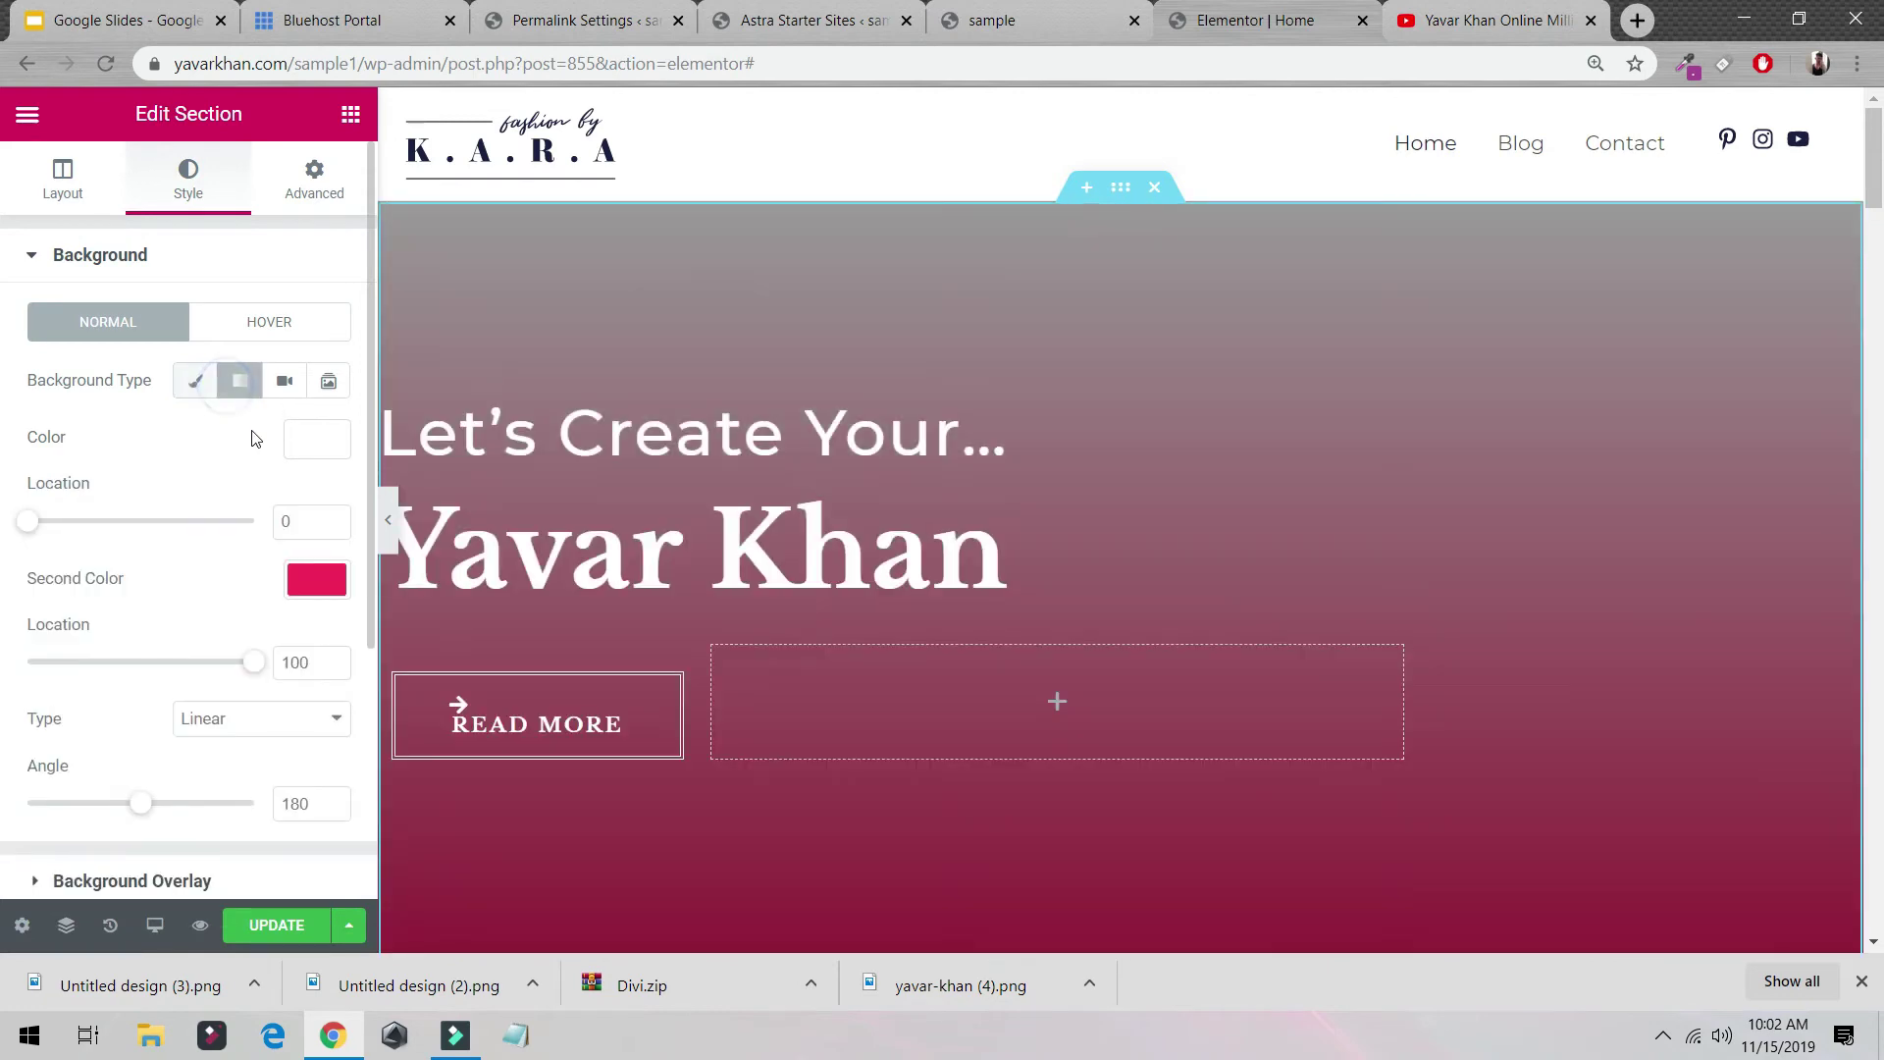
left_click(87, 523)
left_click(316, 580)
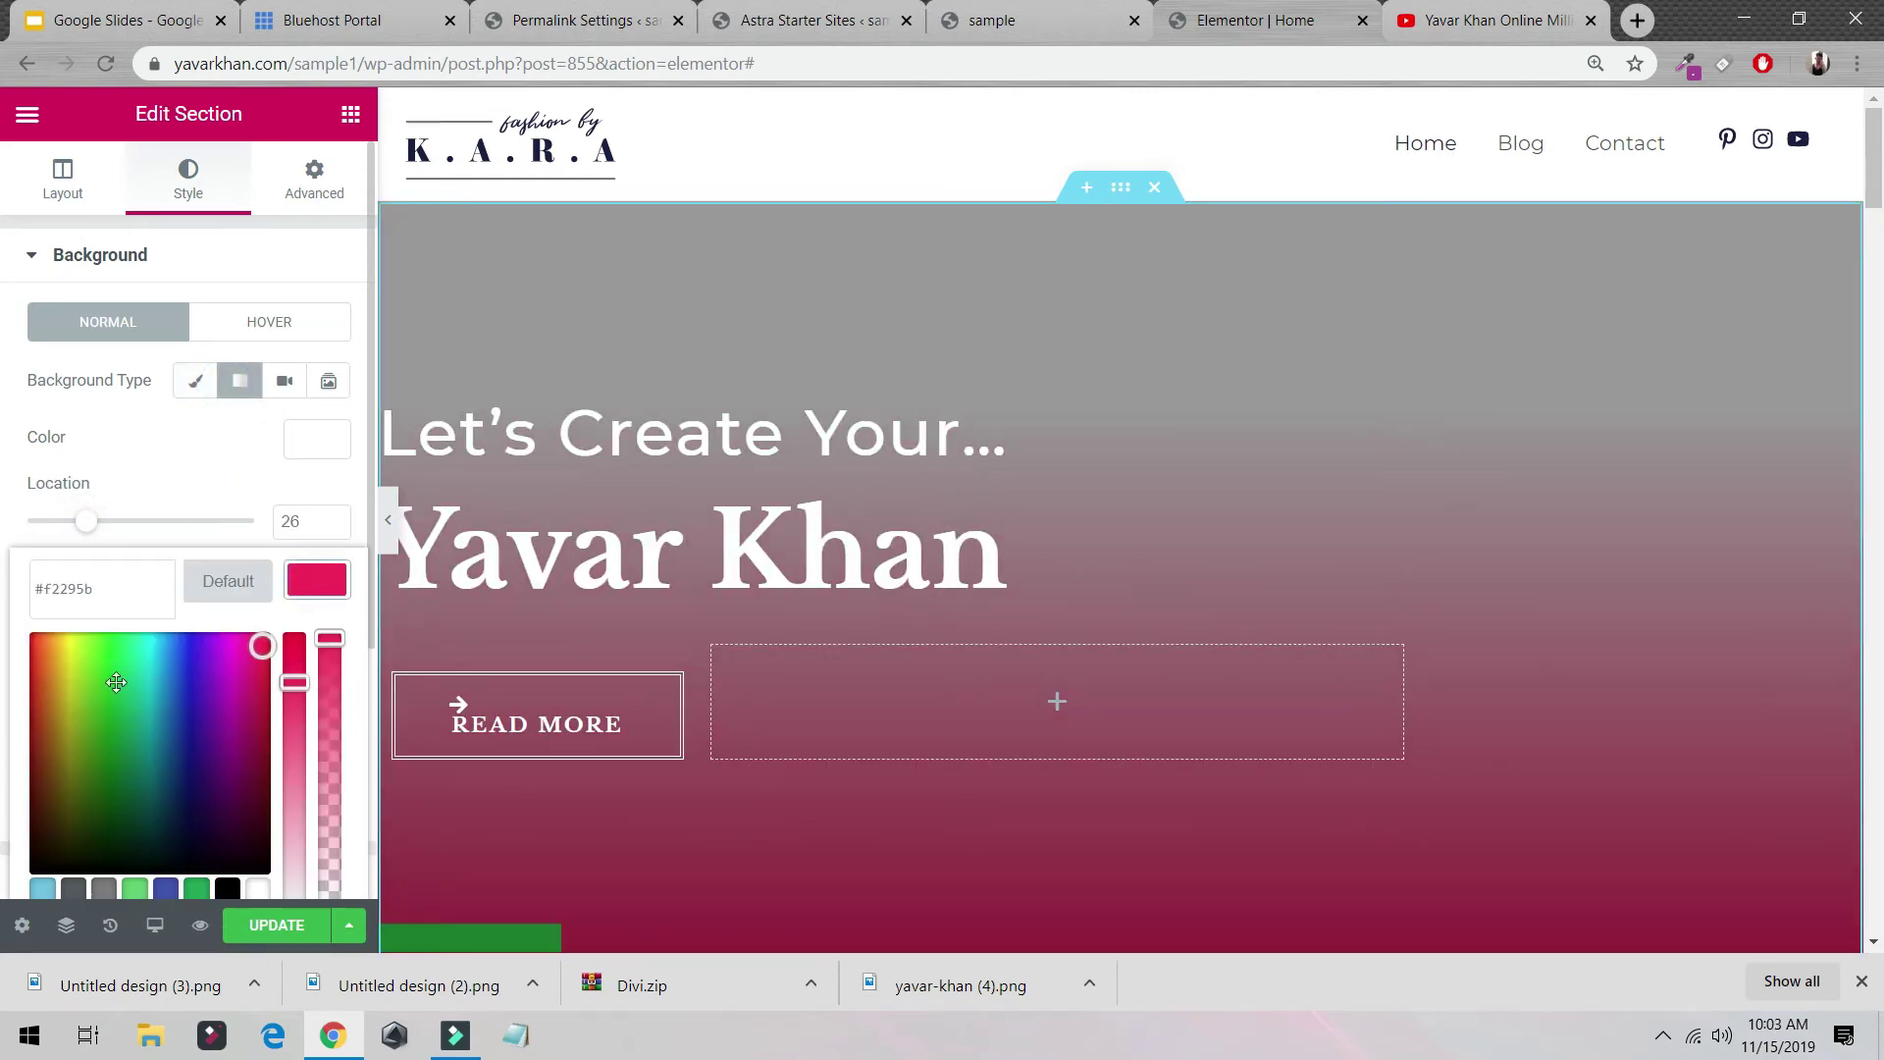
left_click(50, 803)
left_click_drag(50, 803, 161, 651)
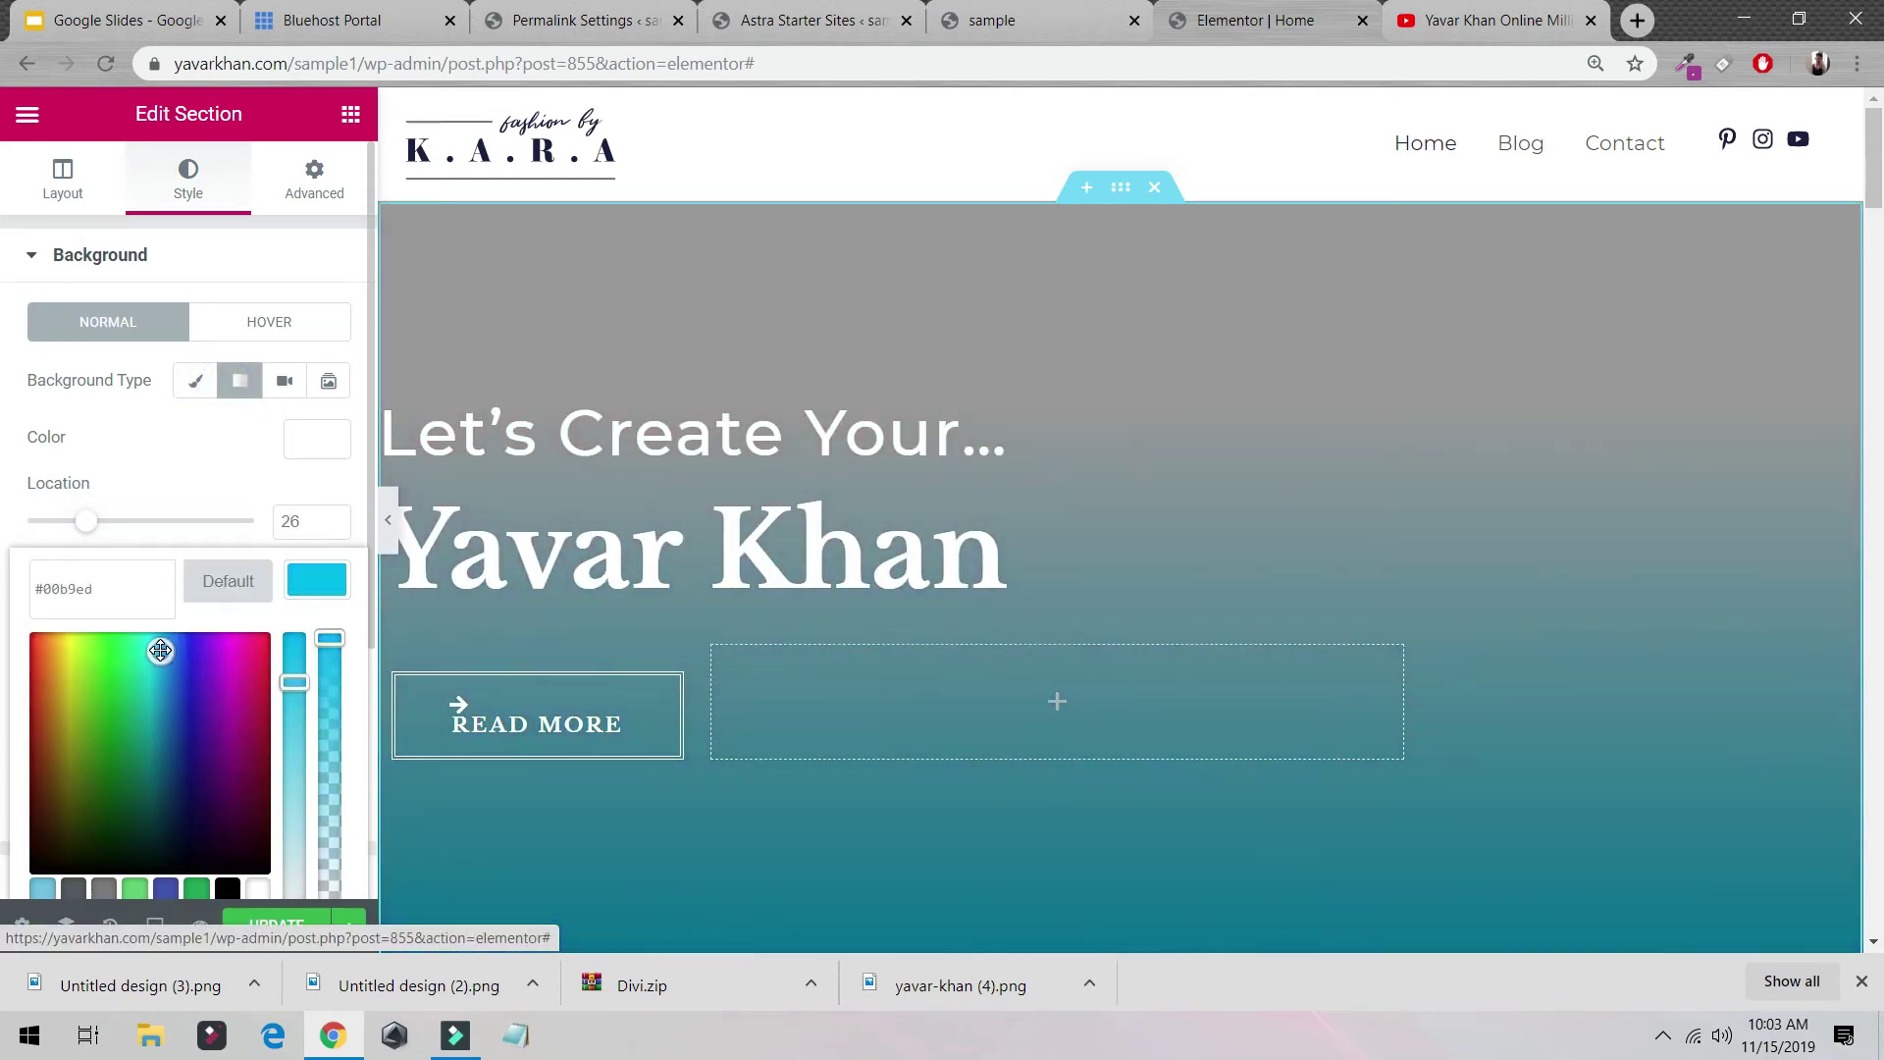
left_click(263, 925)
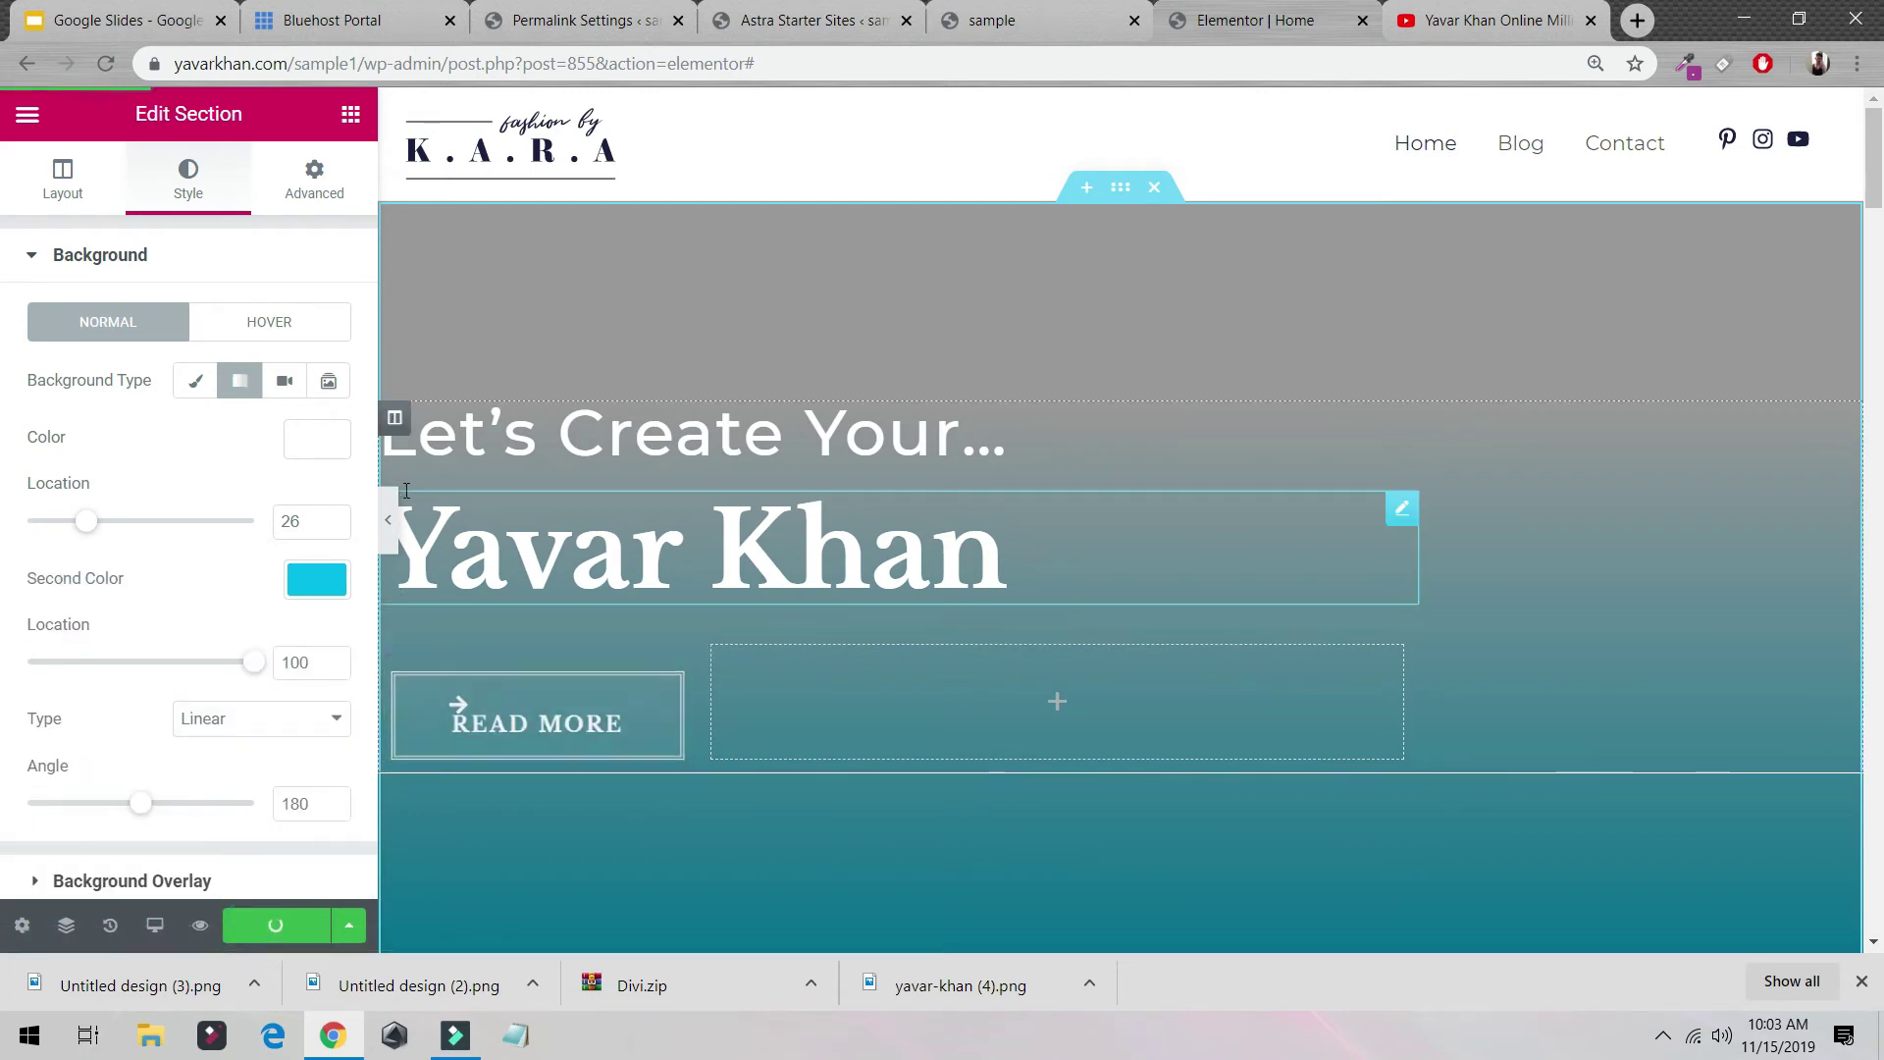
left_click(200, 926)
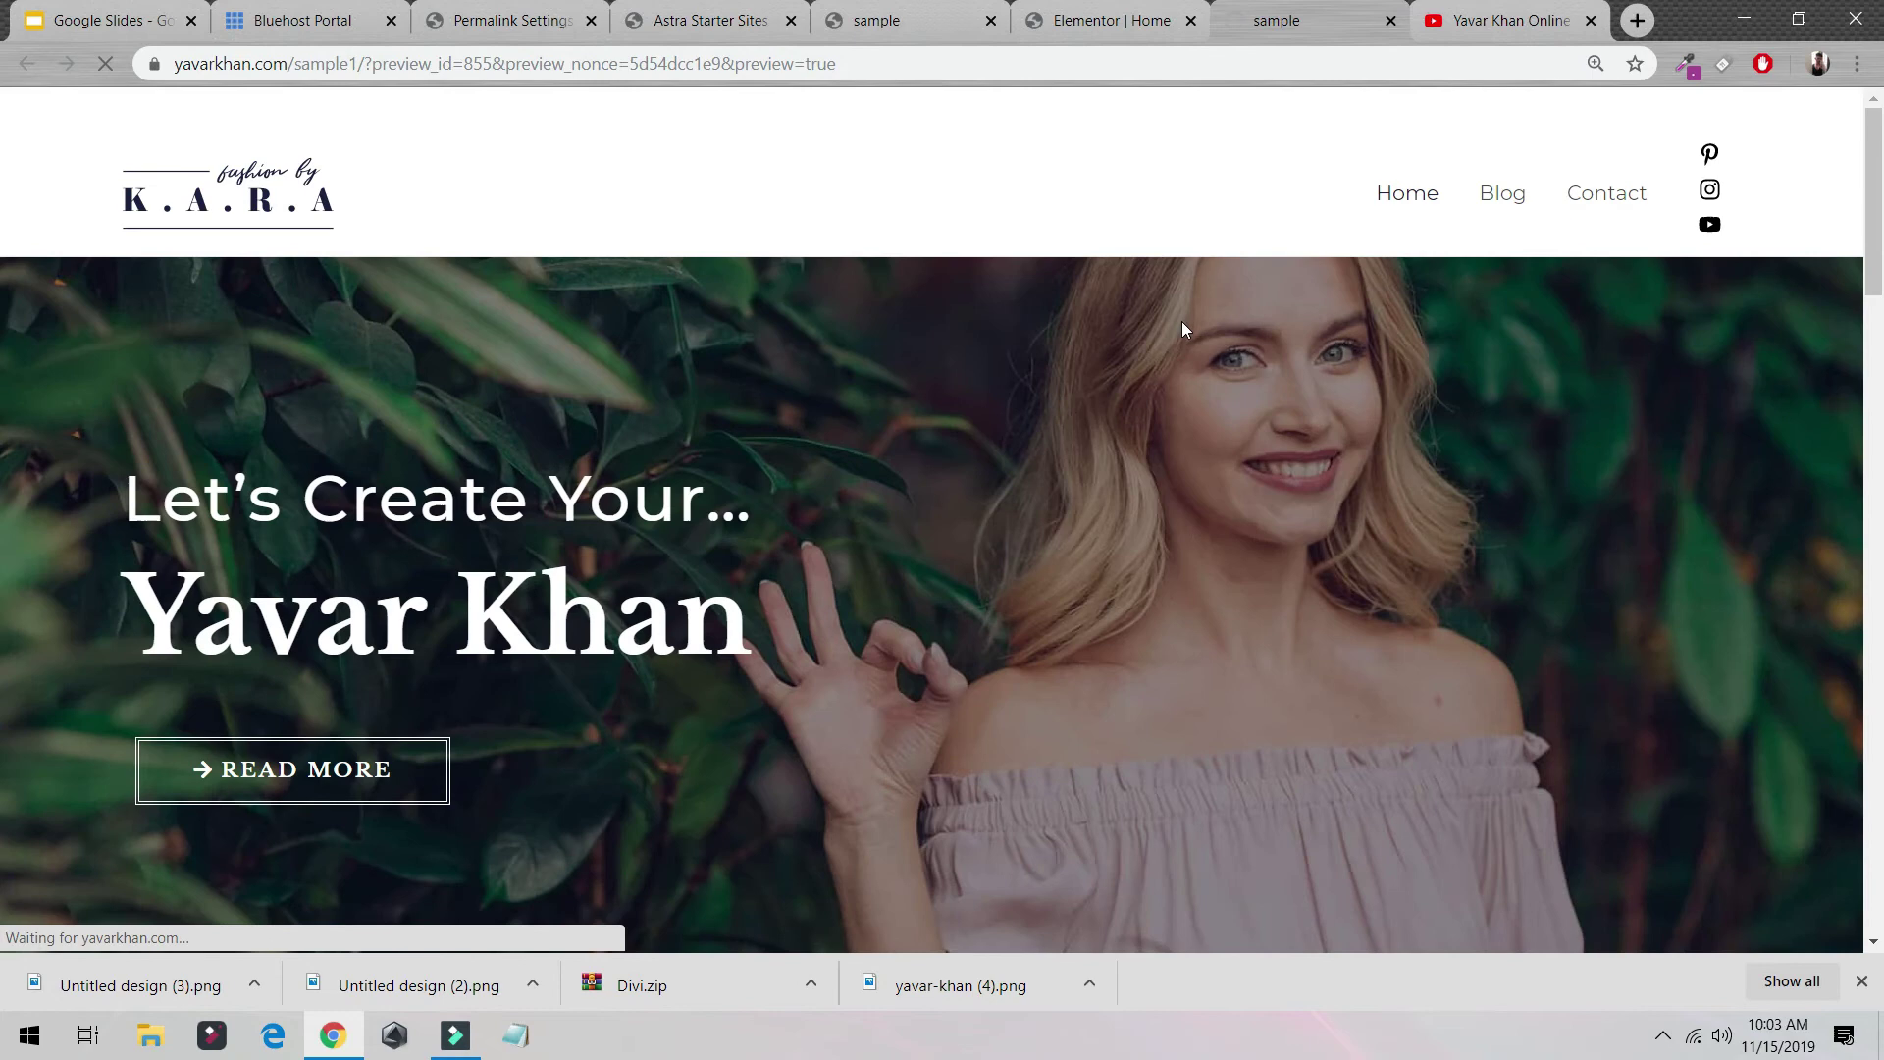
left_click(1158, 21)
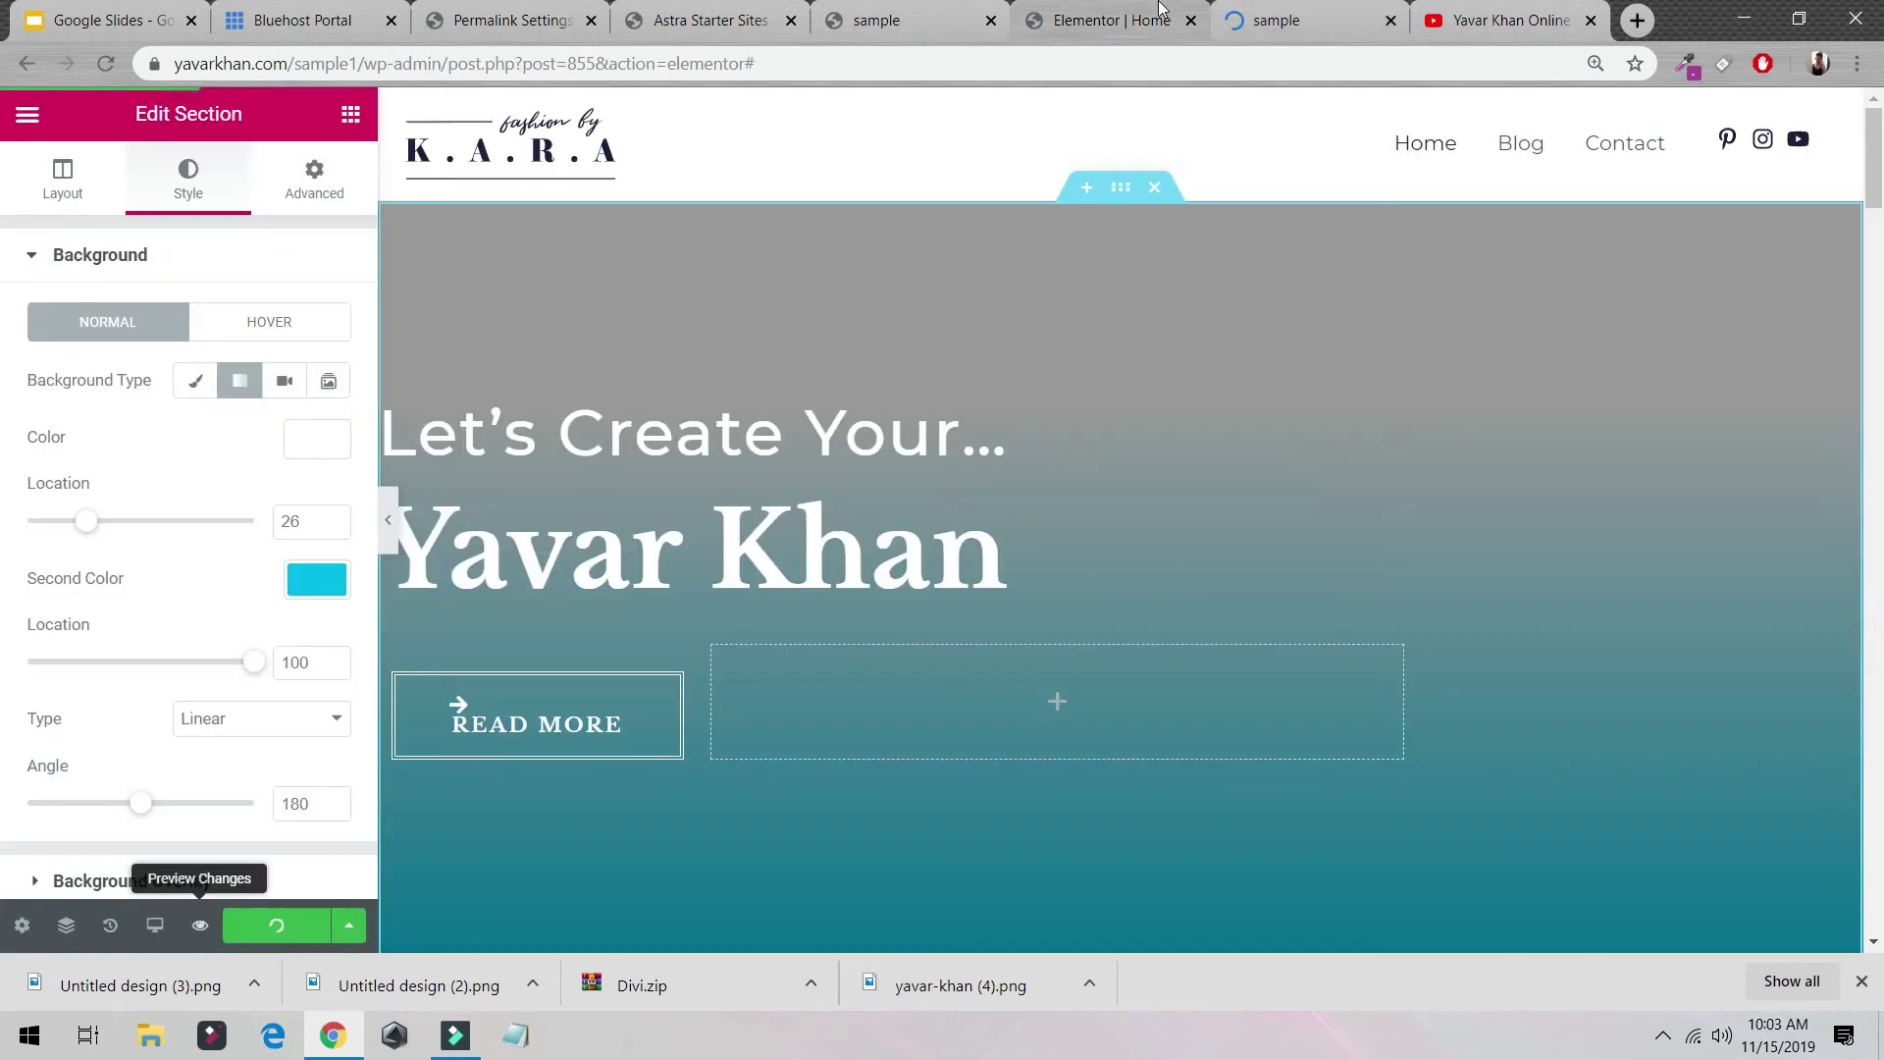
left_click(1276, 8)
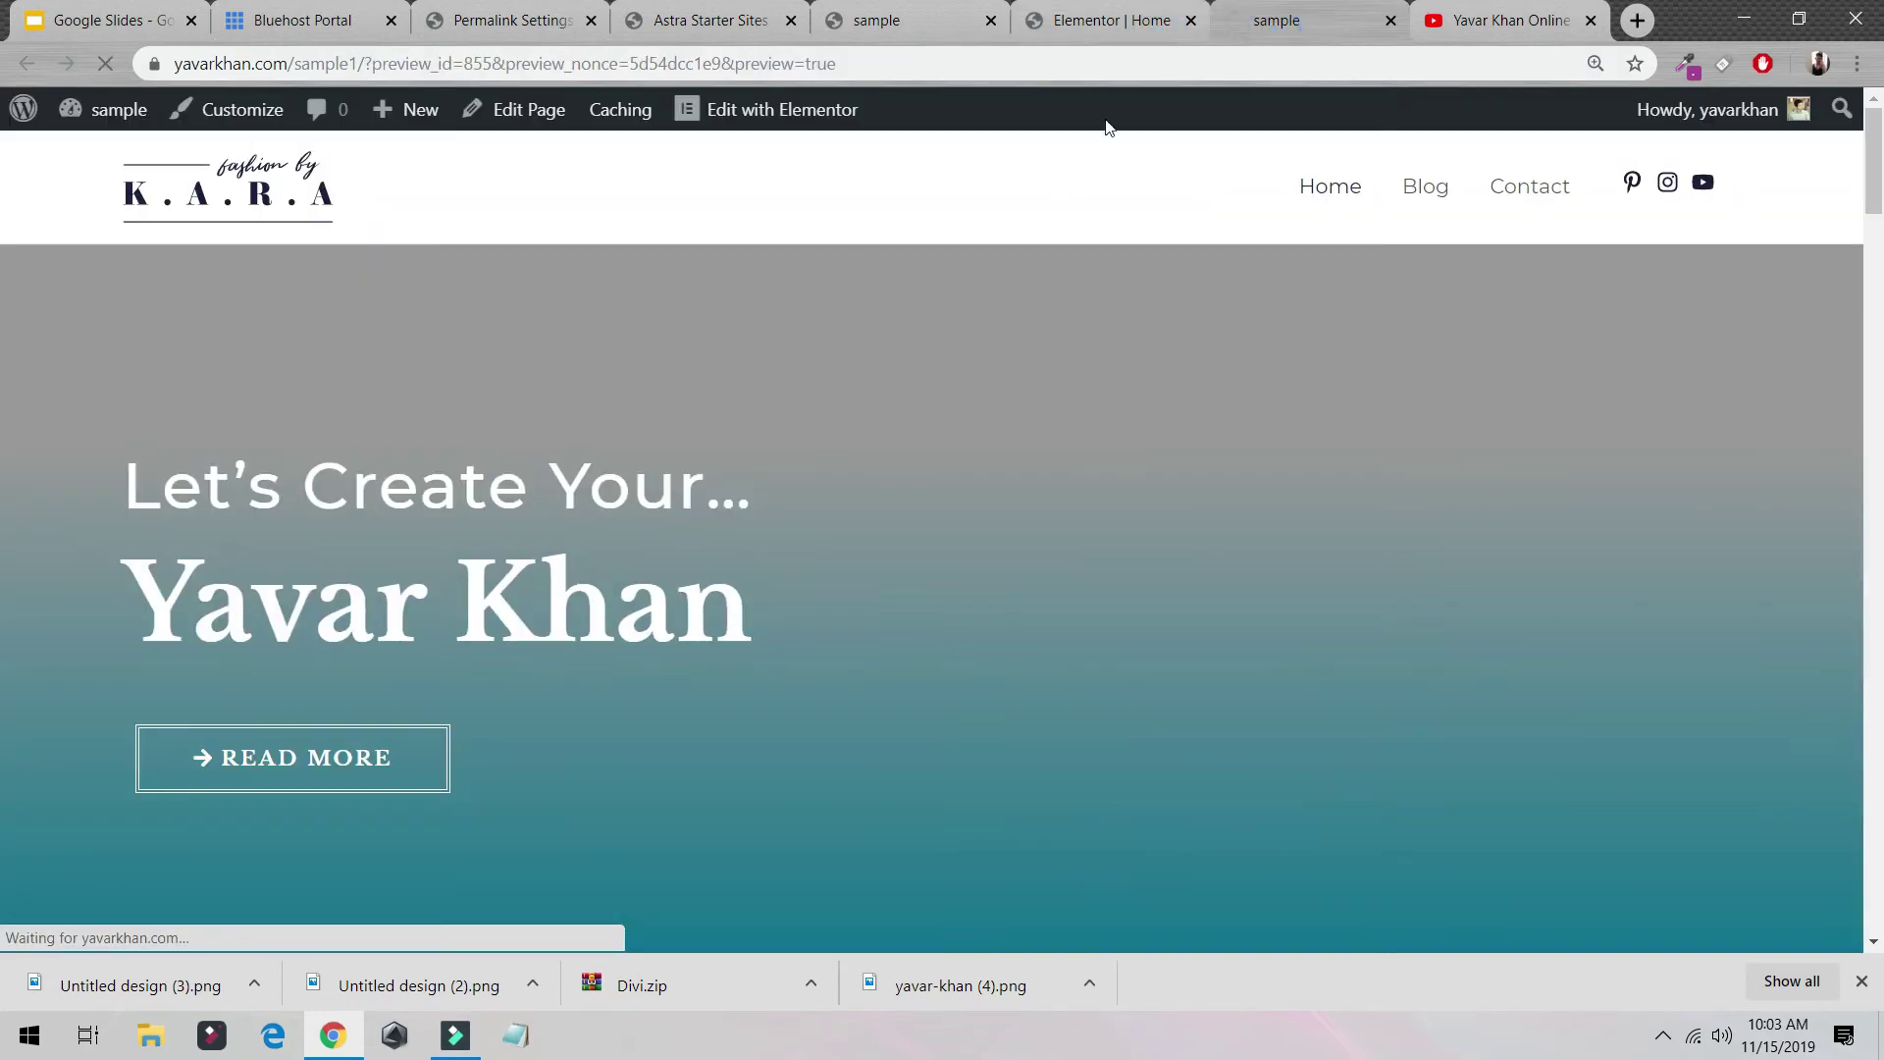
left_click(1799, 20)
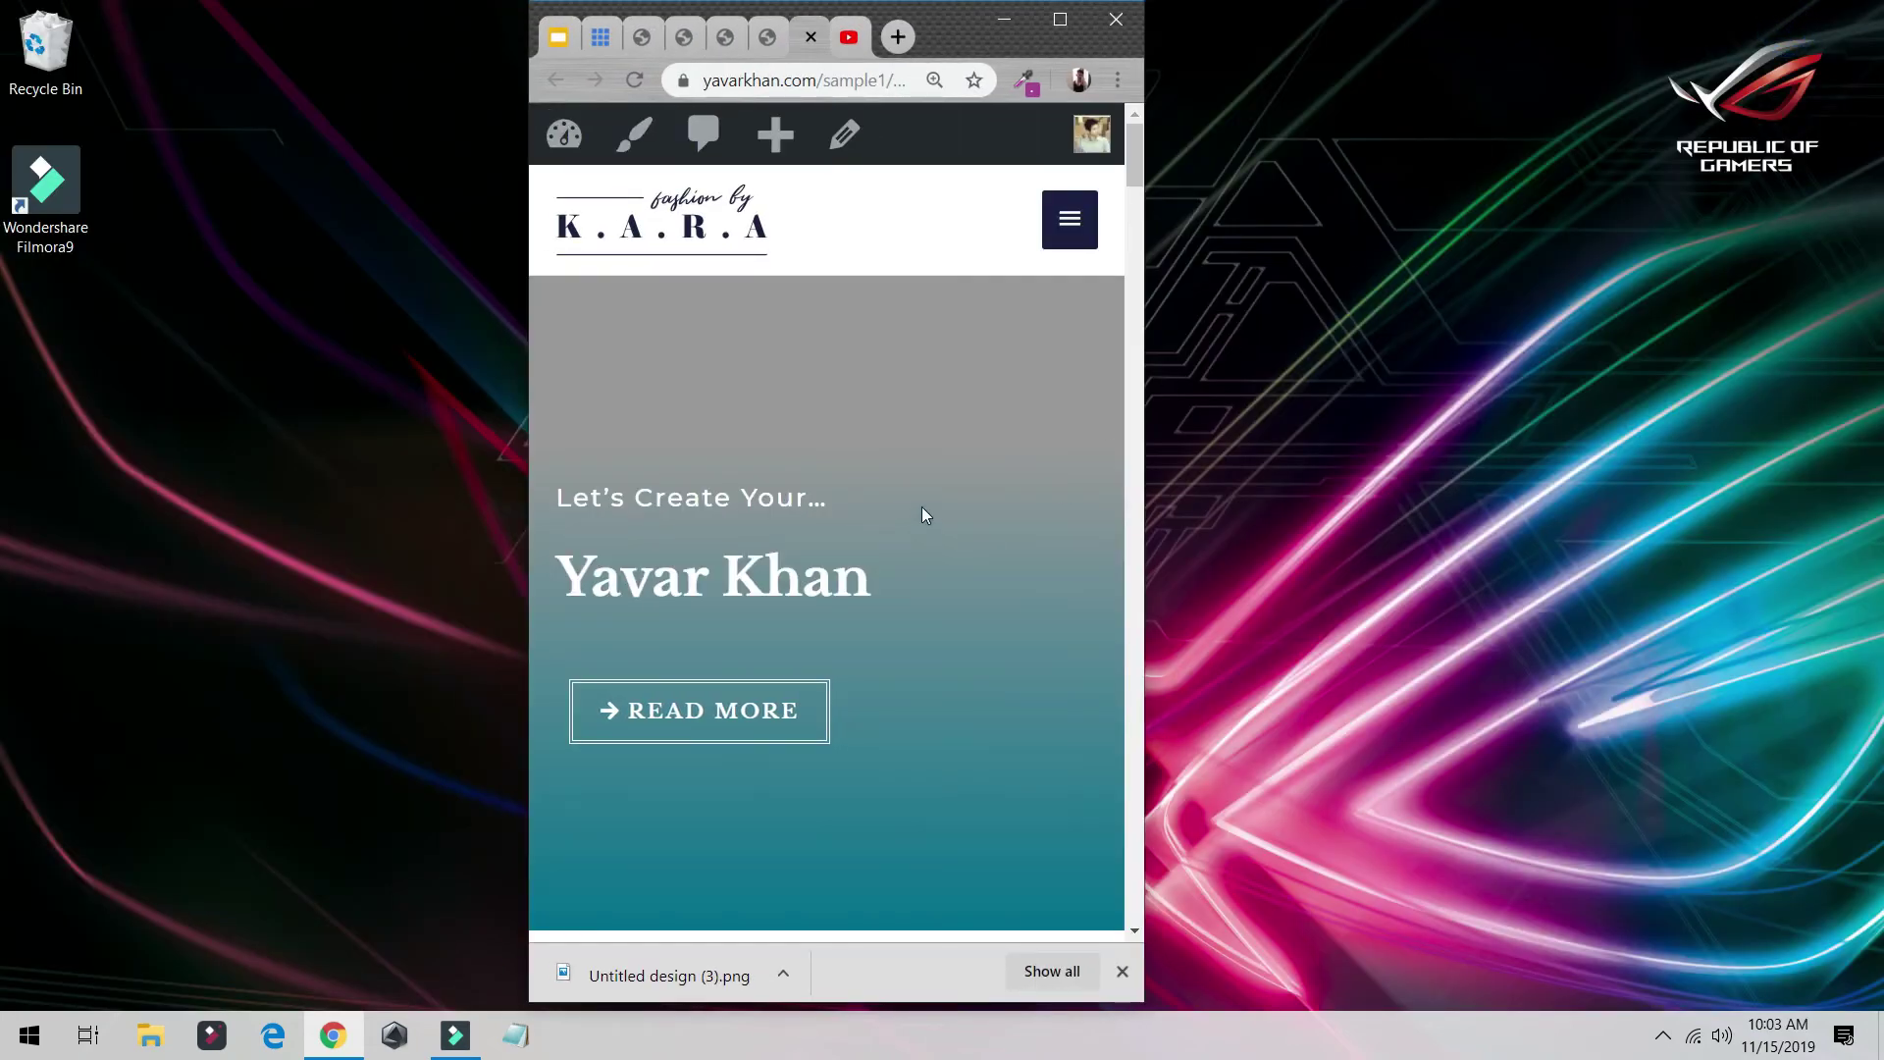
scroll(921, 506, "down", 10)
scroll(899, 652, "up", 15)
left_click(1061, 192)
left_click(1070, 32)
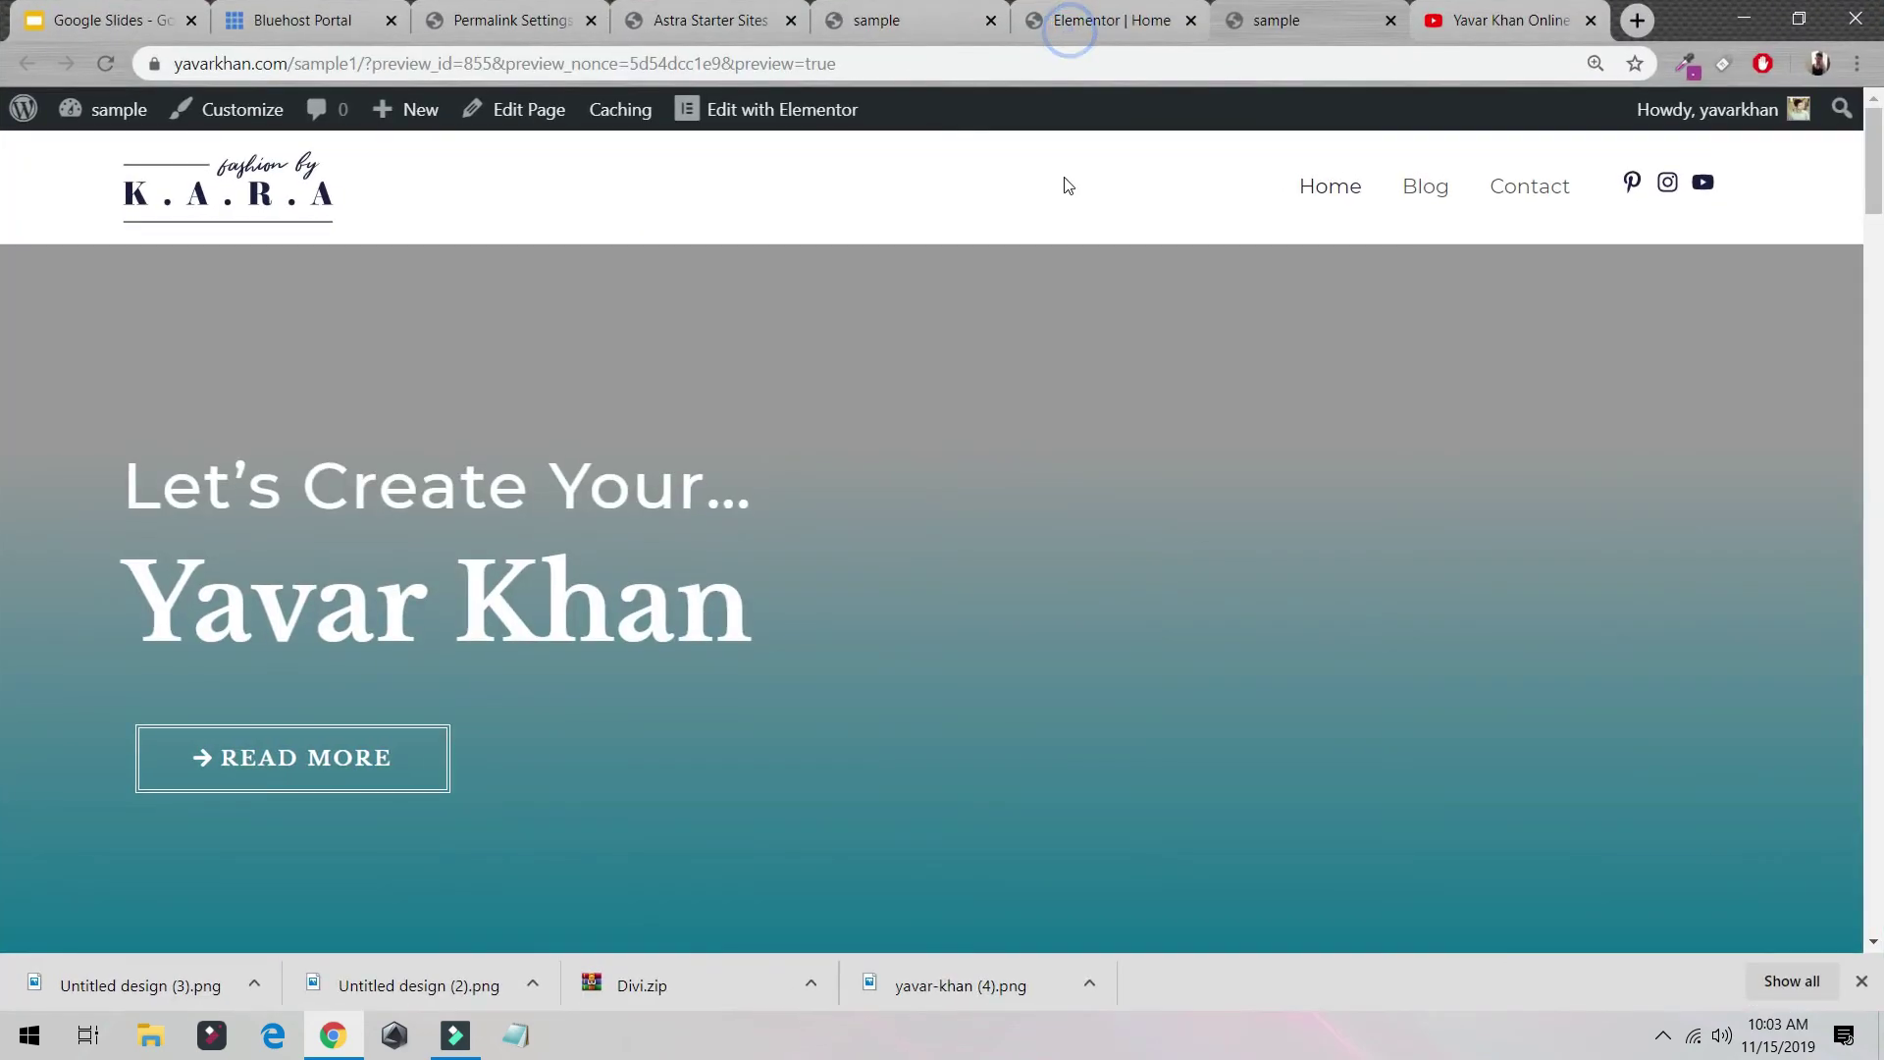
left_click(1146, 10)
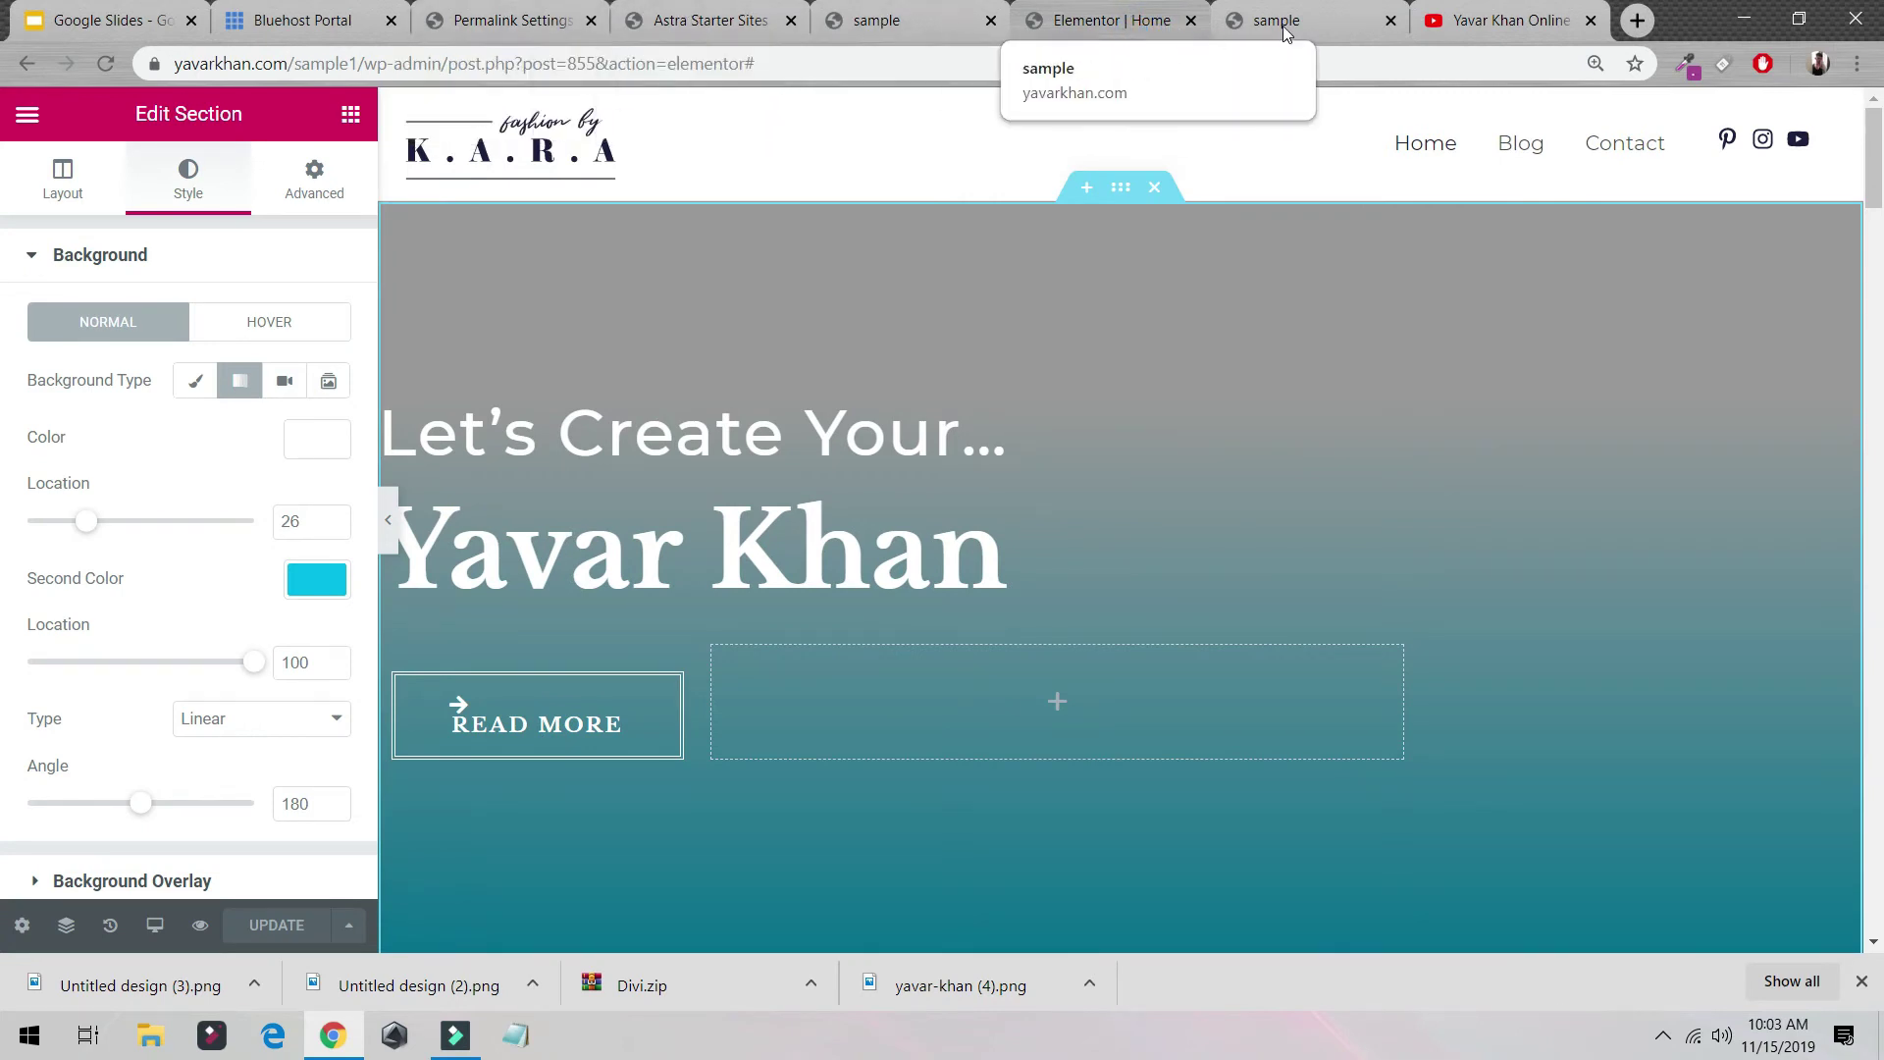
Step: Exit Elementor to the dashboard and go to Appearance > Astra Options
left_click(30, 116)
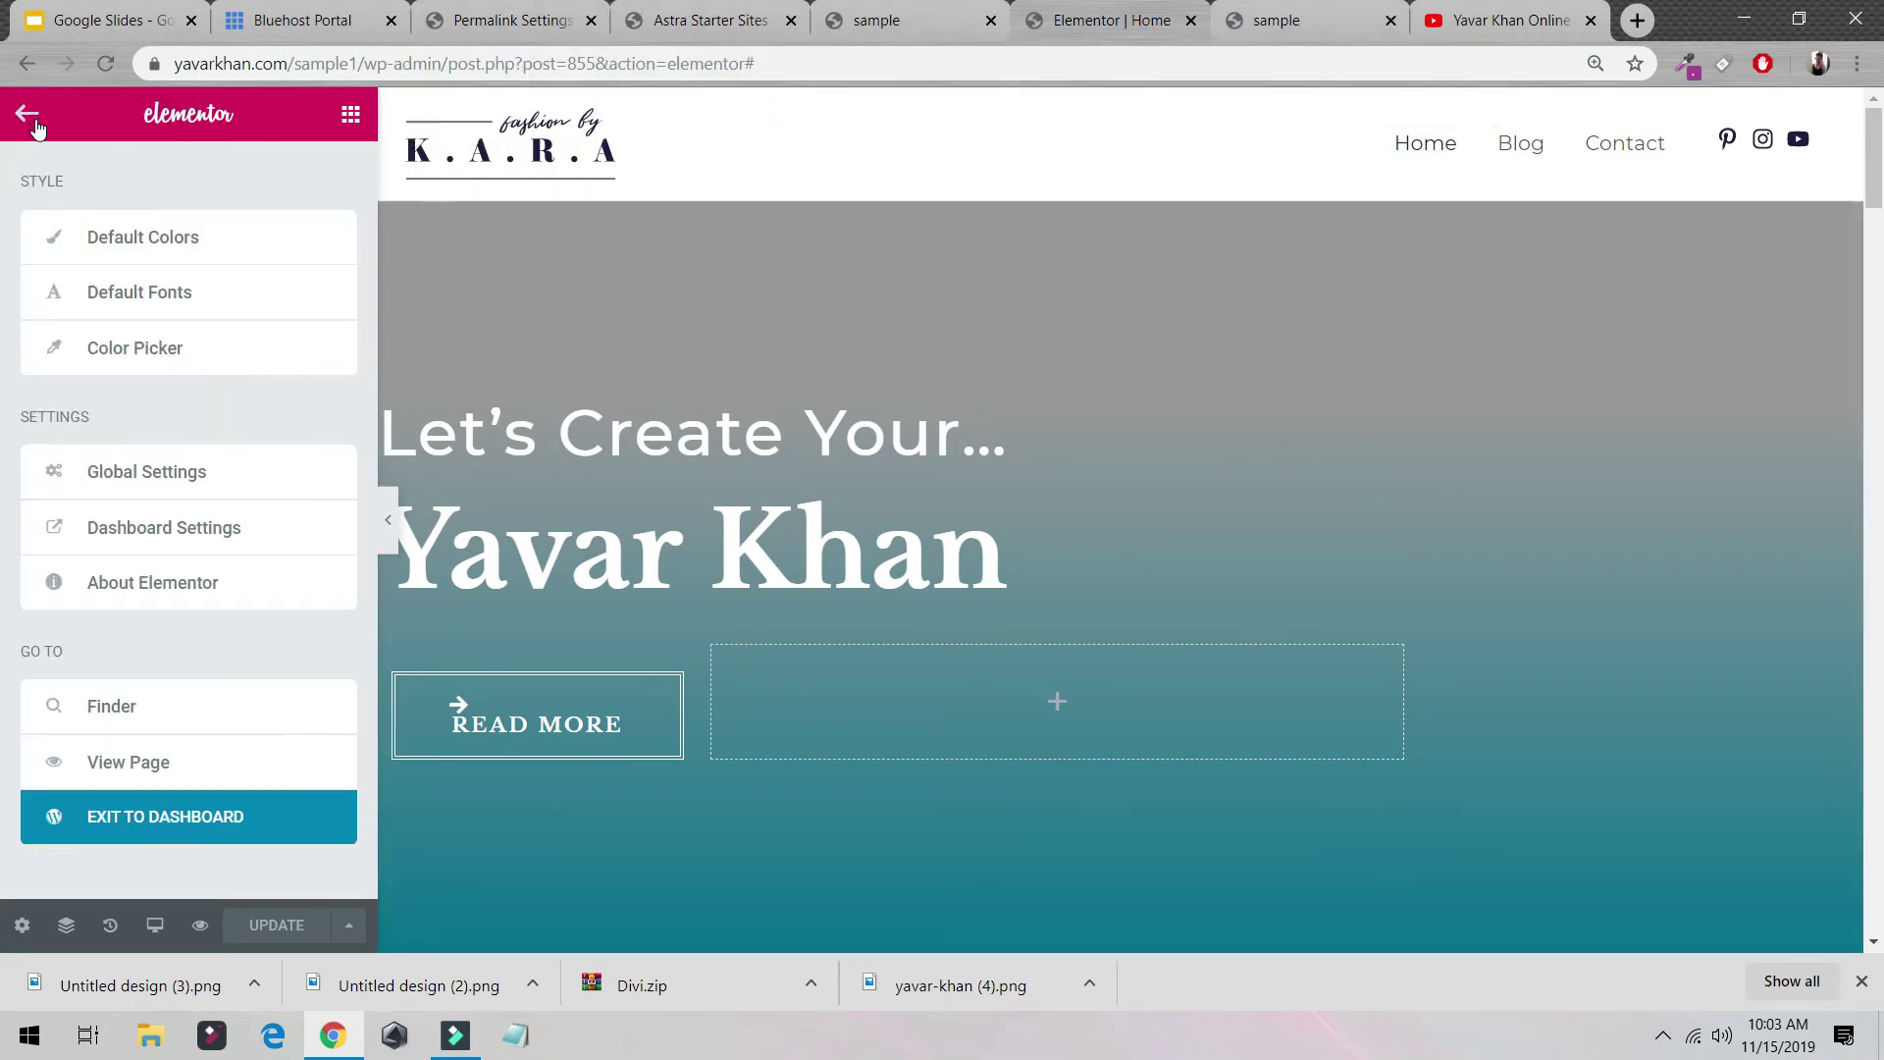
left_click(253, 828)
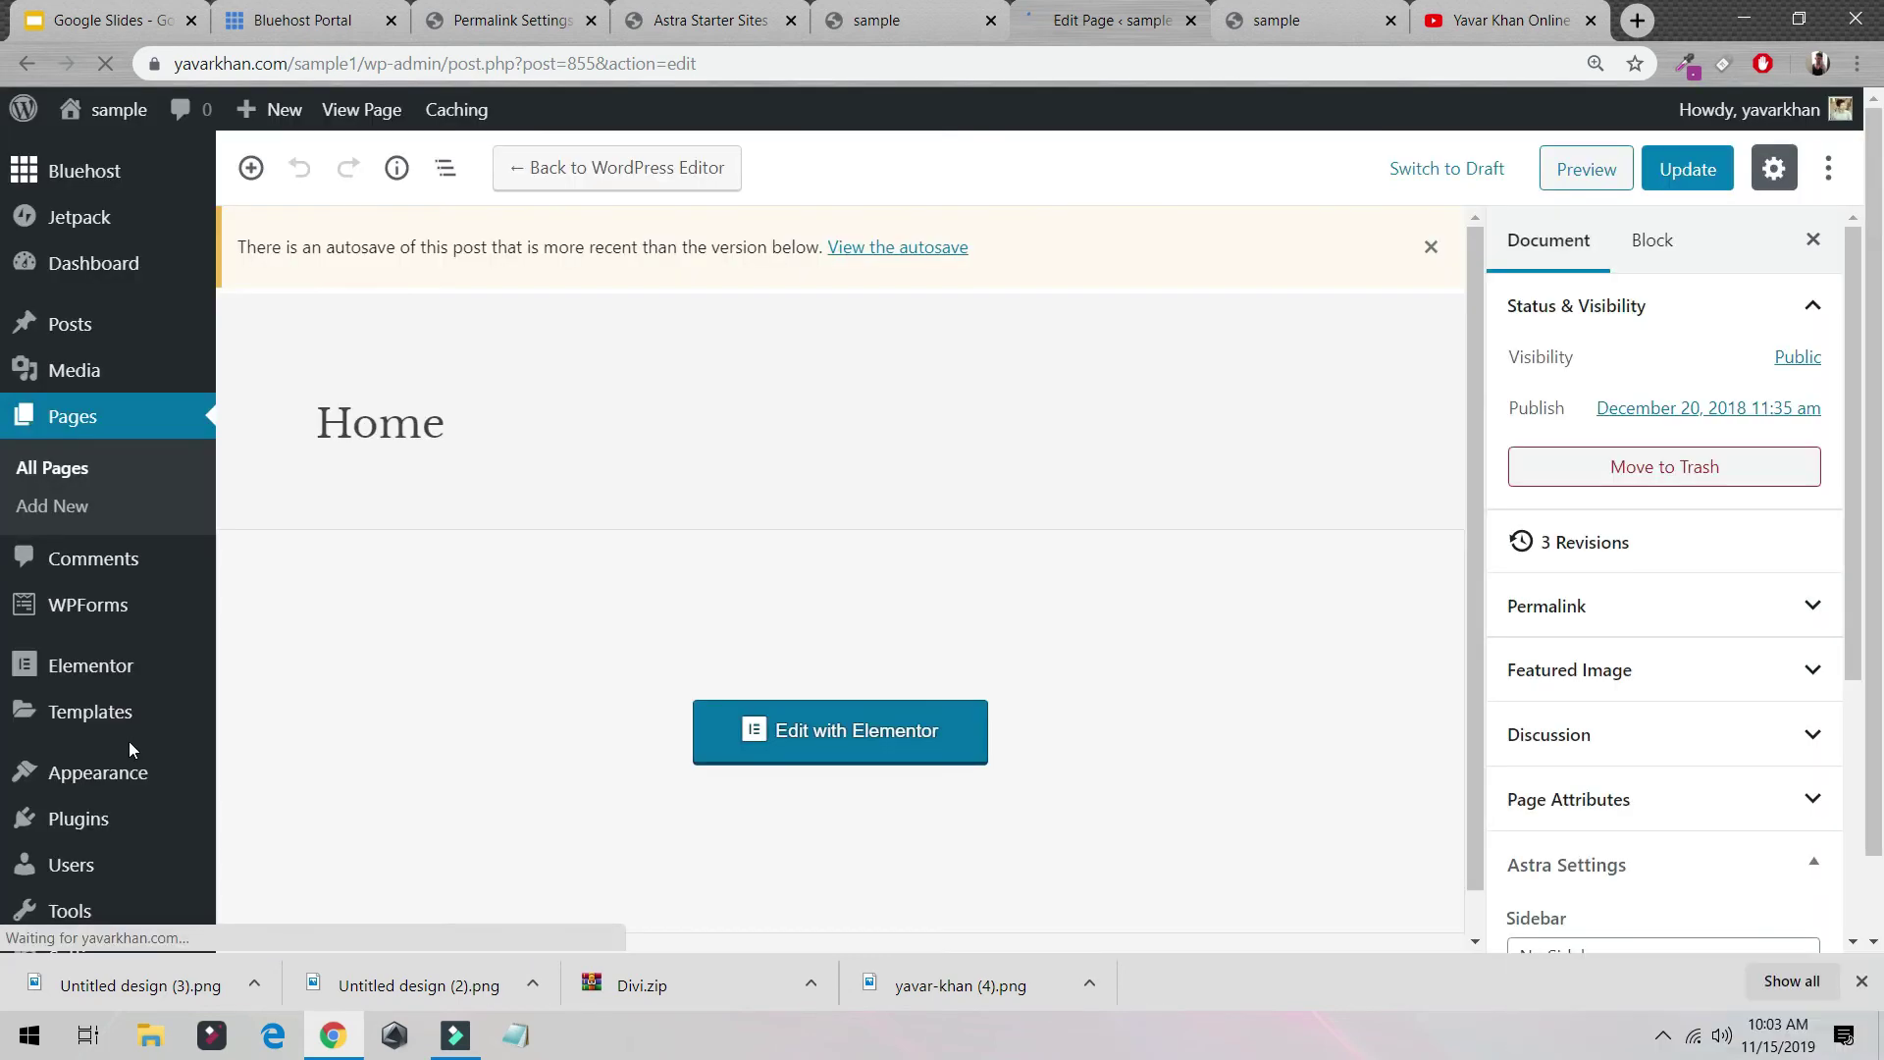
mouse_move(85, 775)
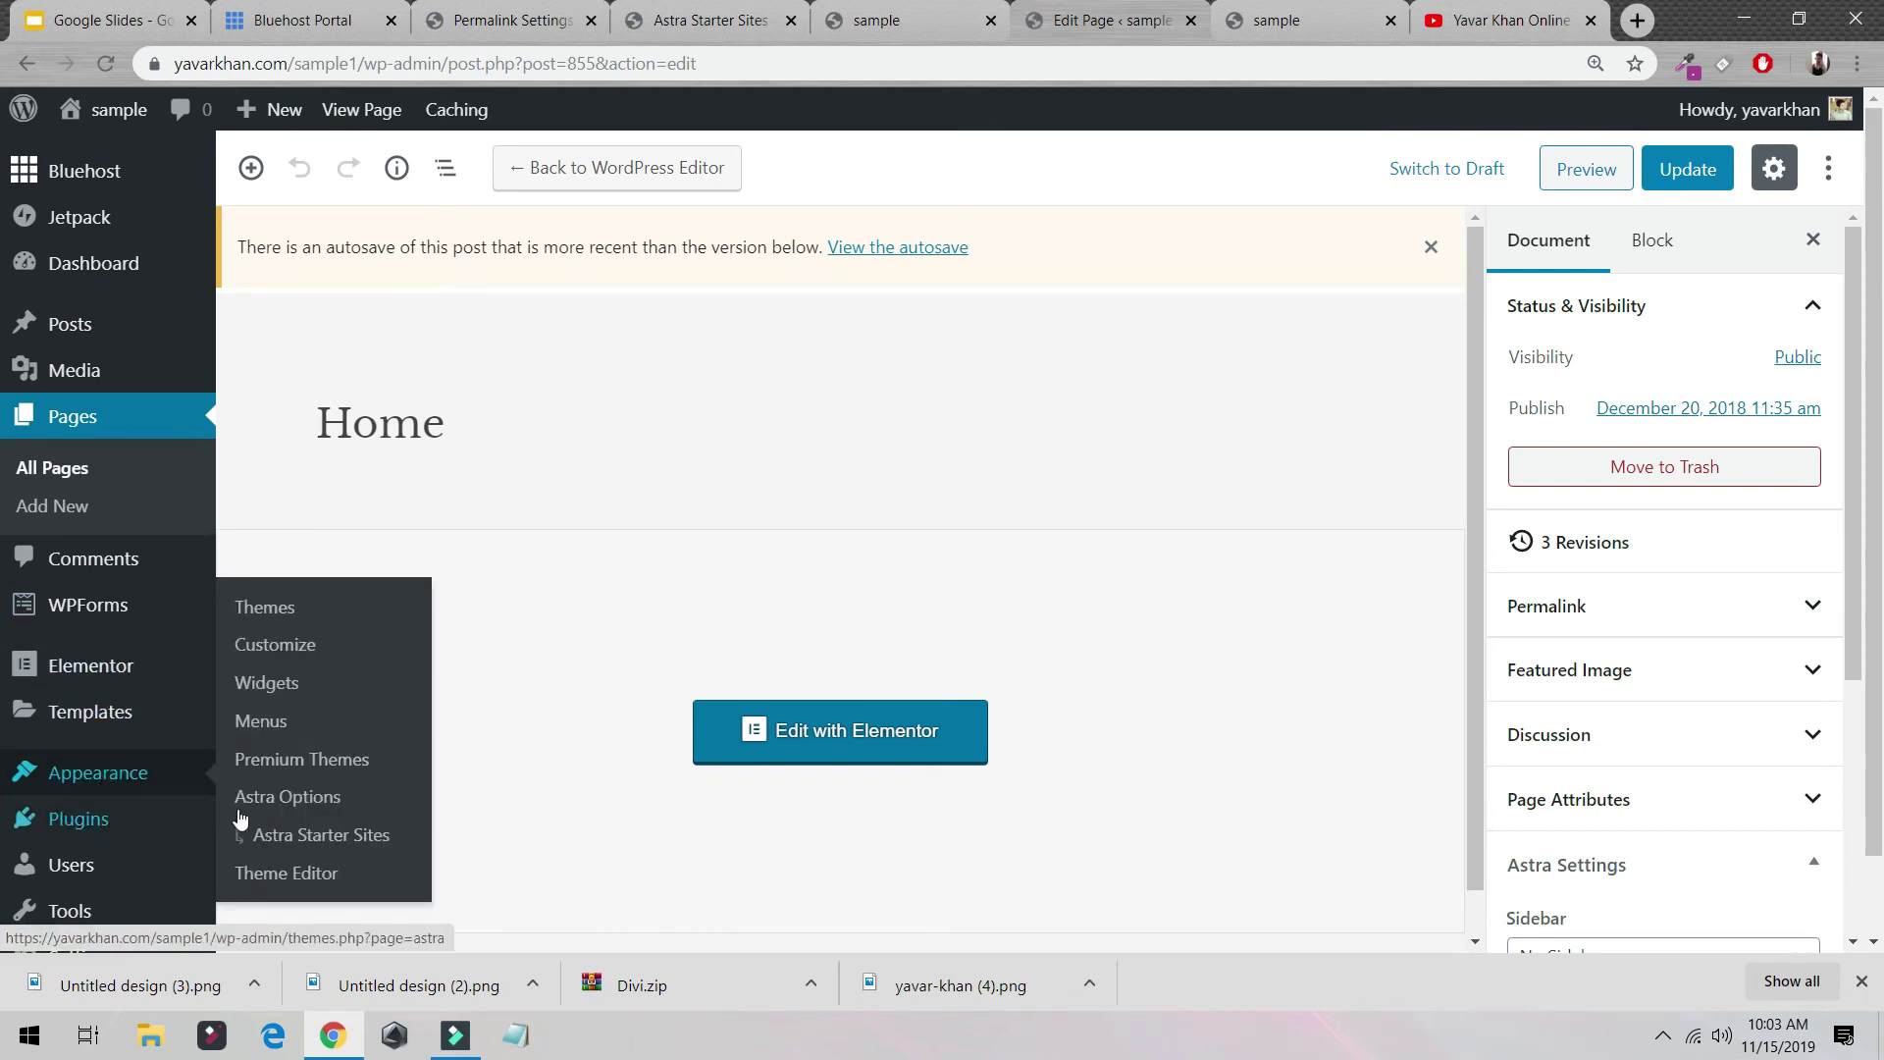
left_click(271, 800)
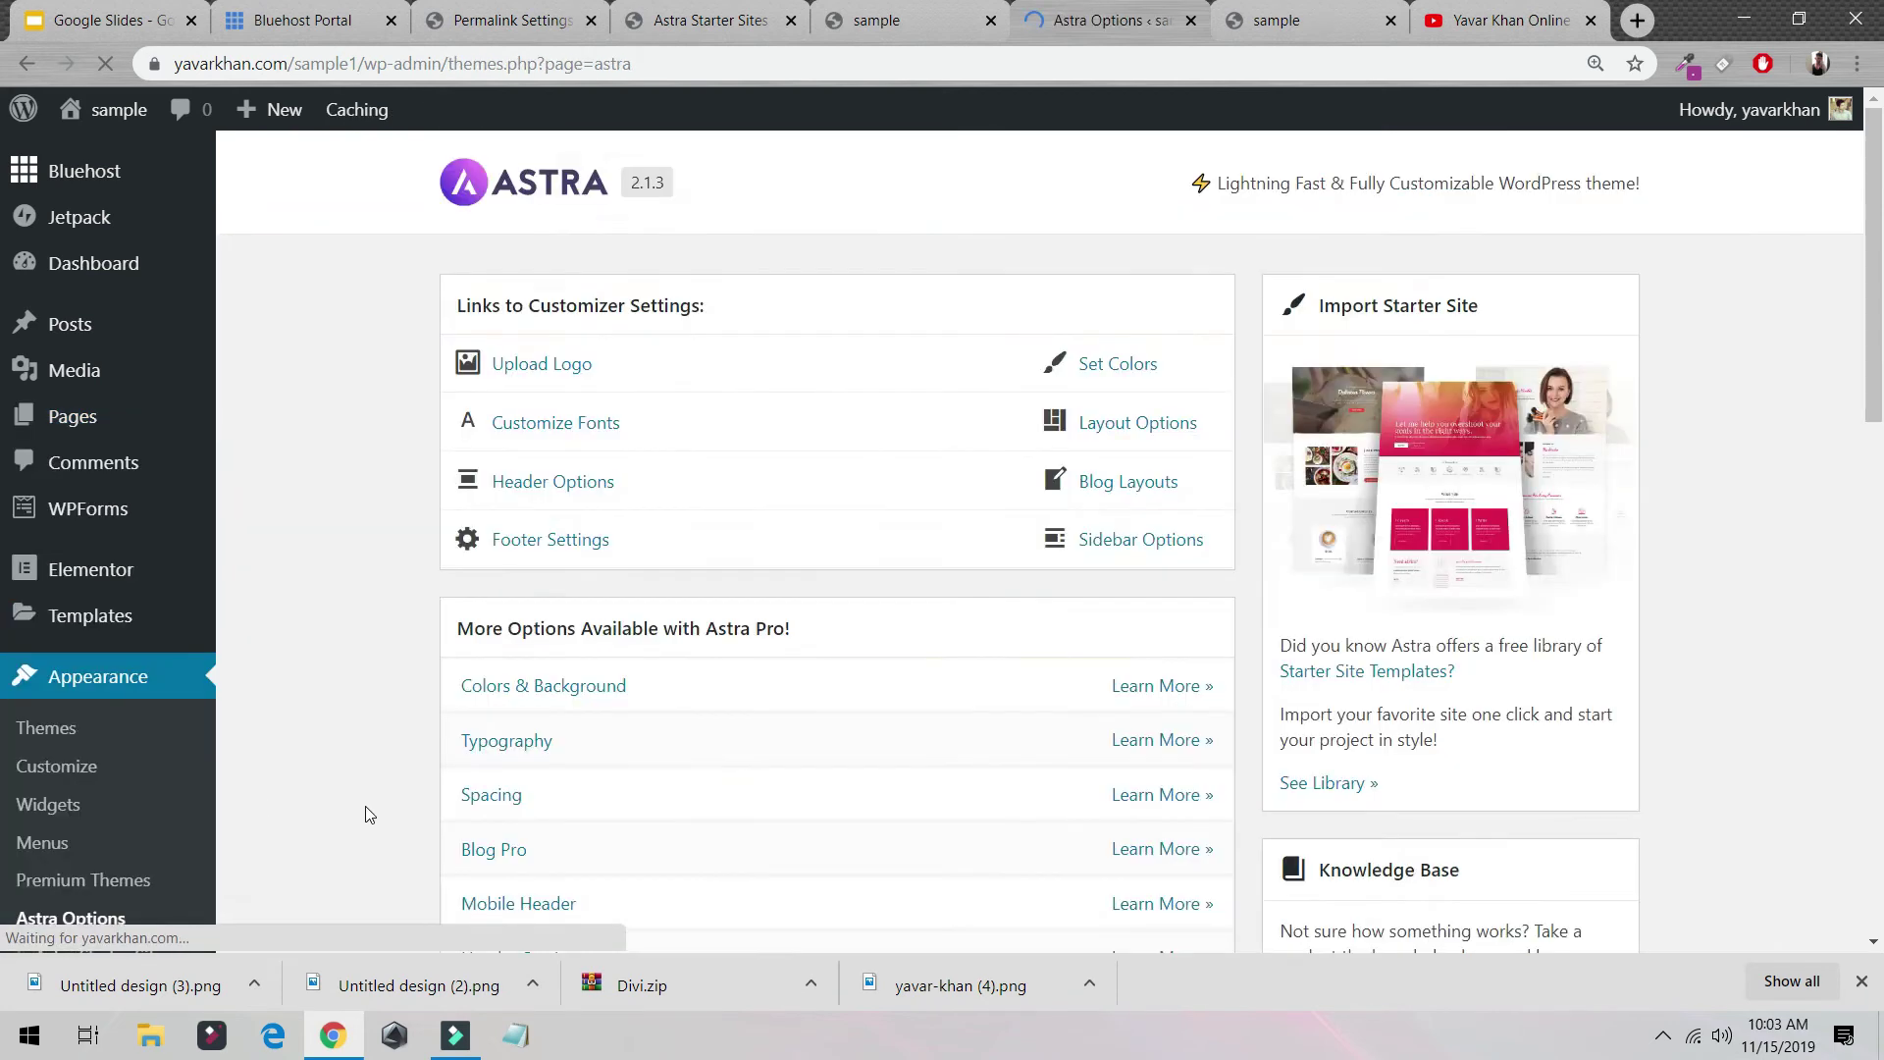
Step: Follow Upload Logo into the Customizer tab and open the Change Logo chooser
left_click(530, 373)
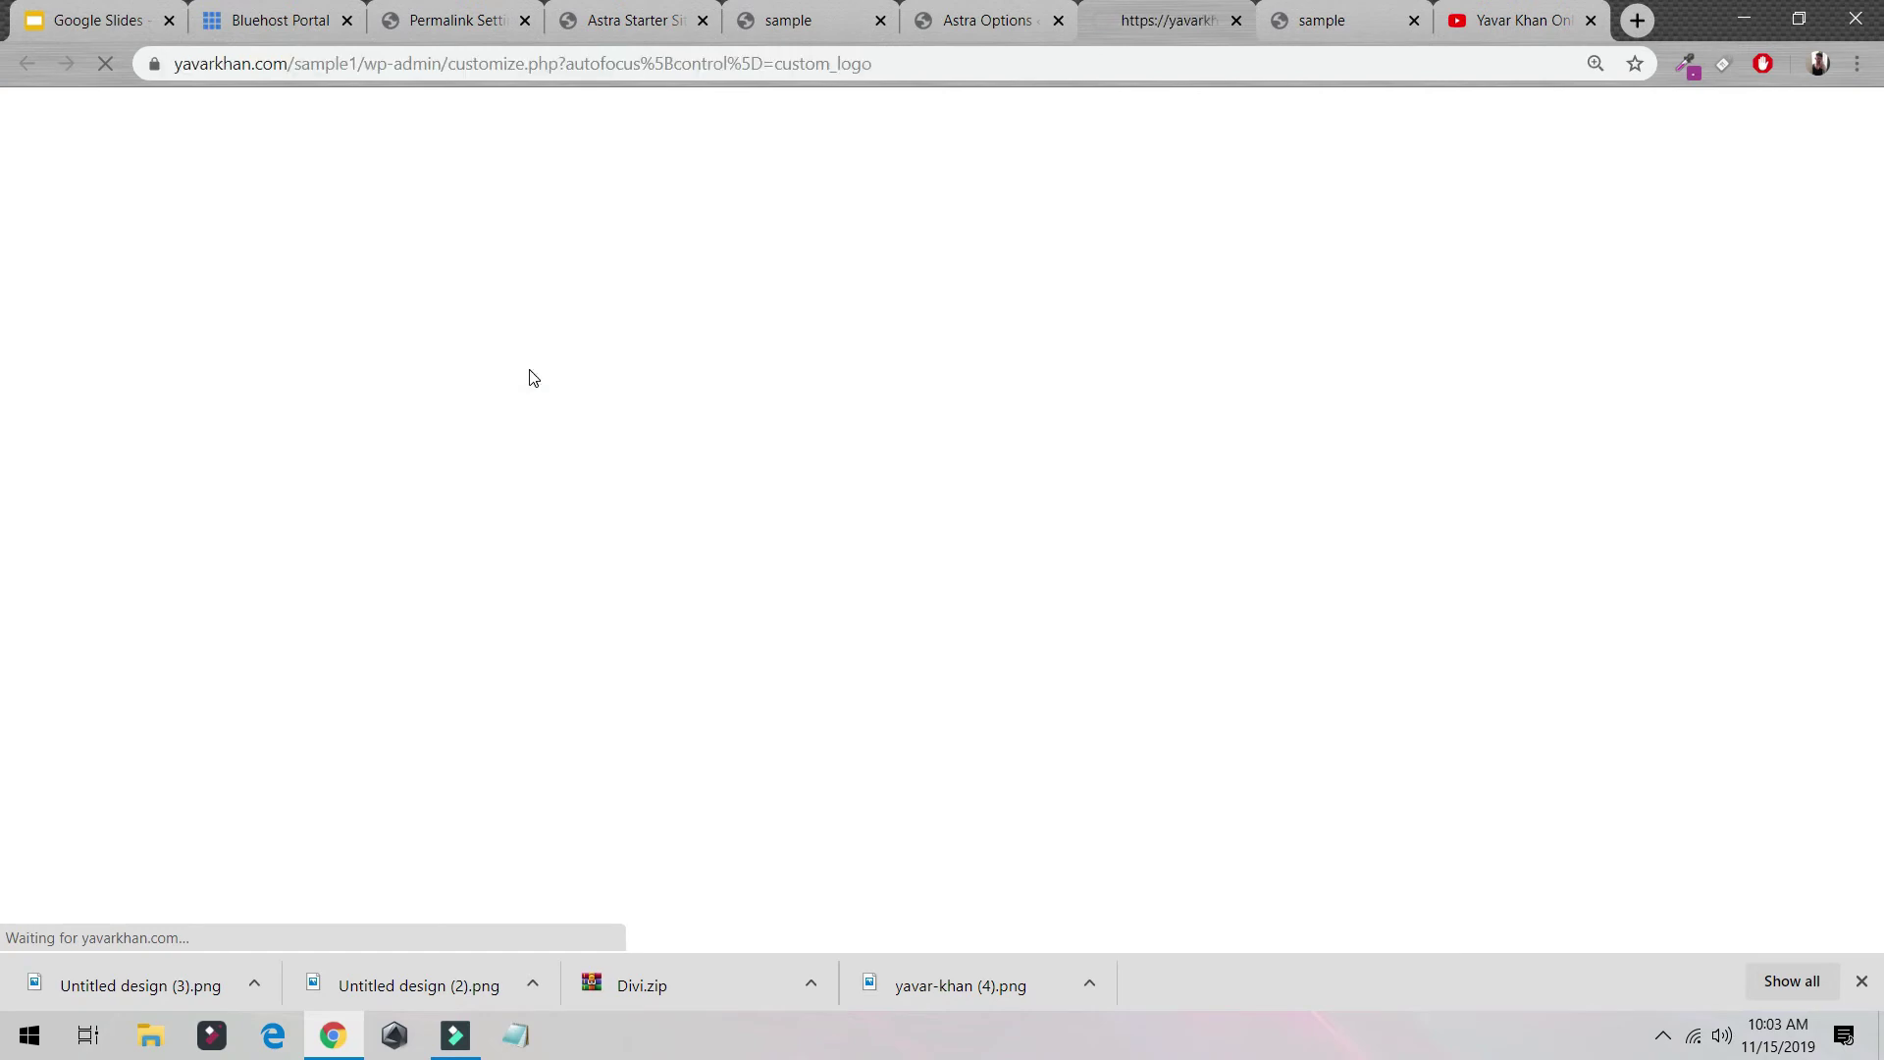
left_click(1009, 29)
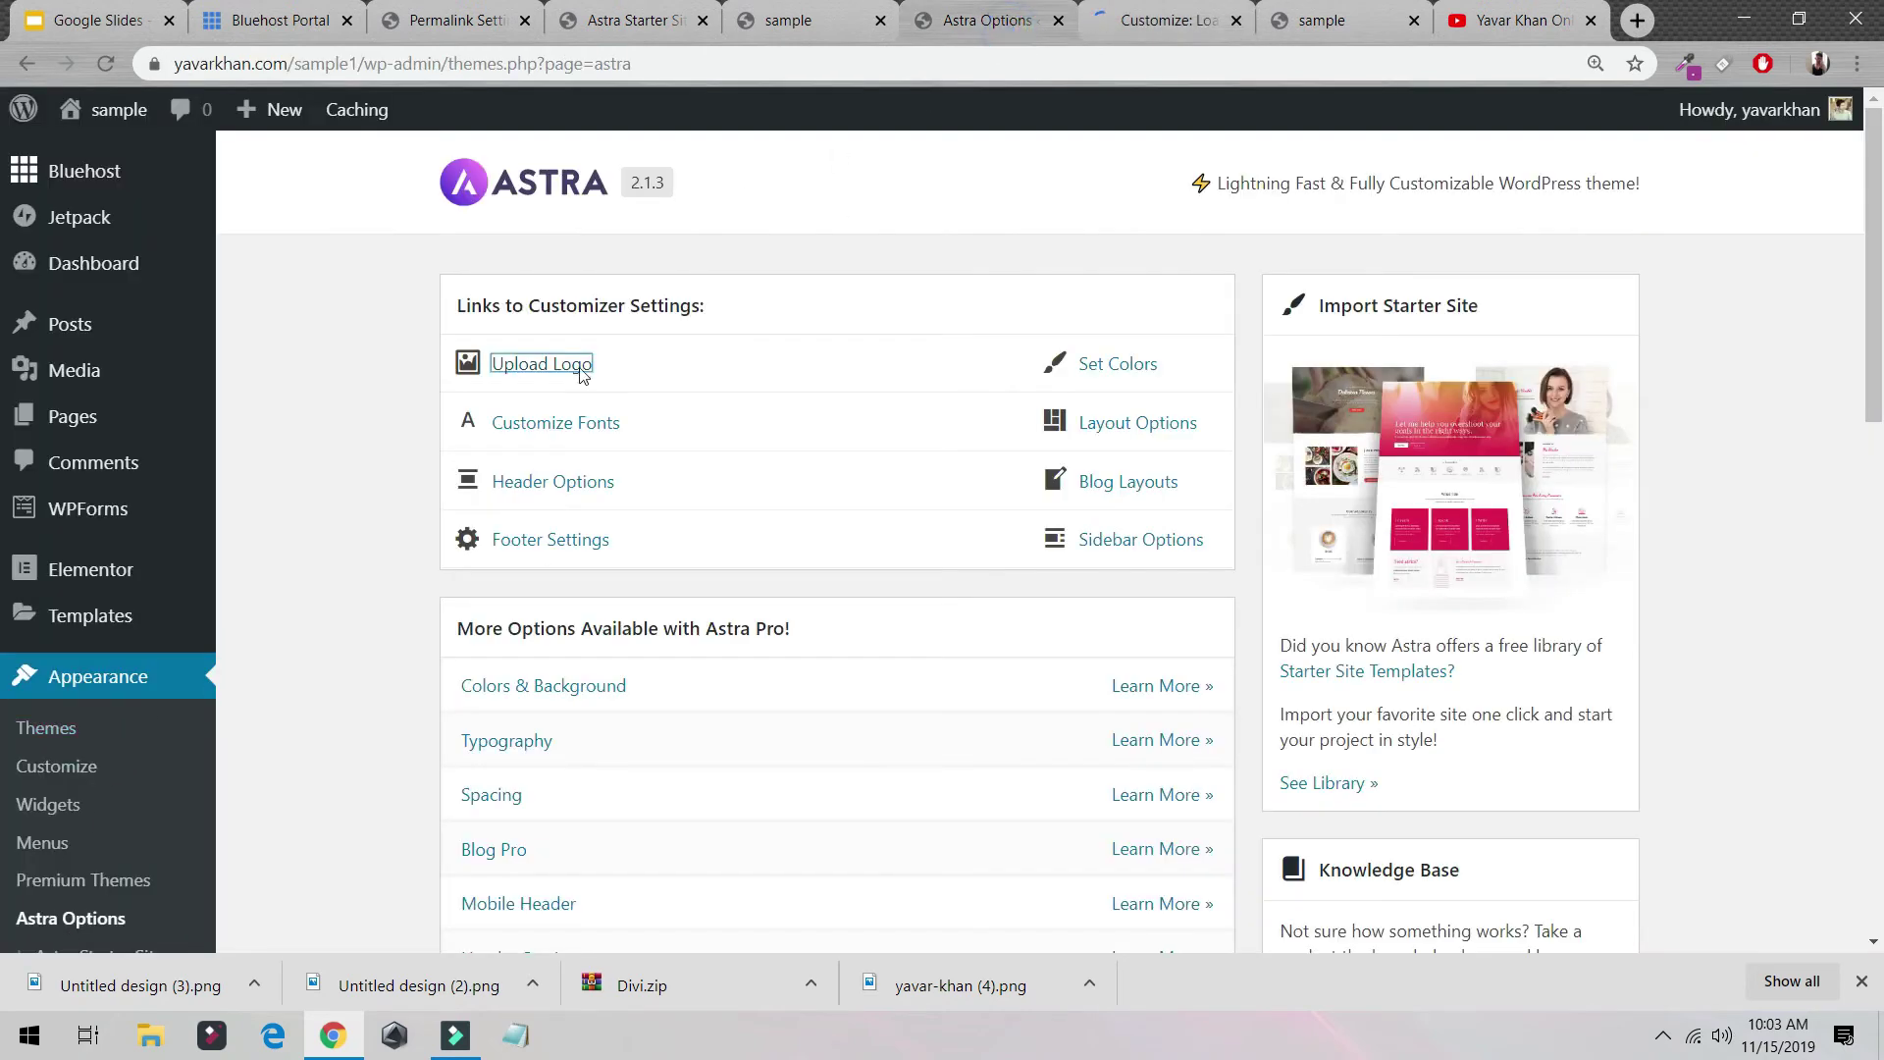
left_click(1184, 27)
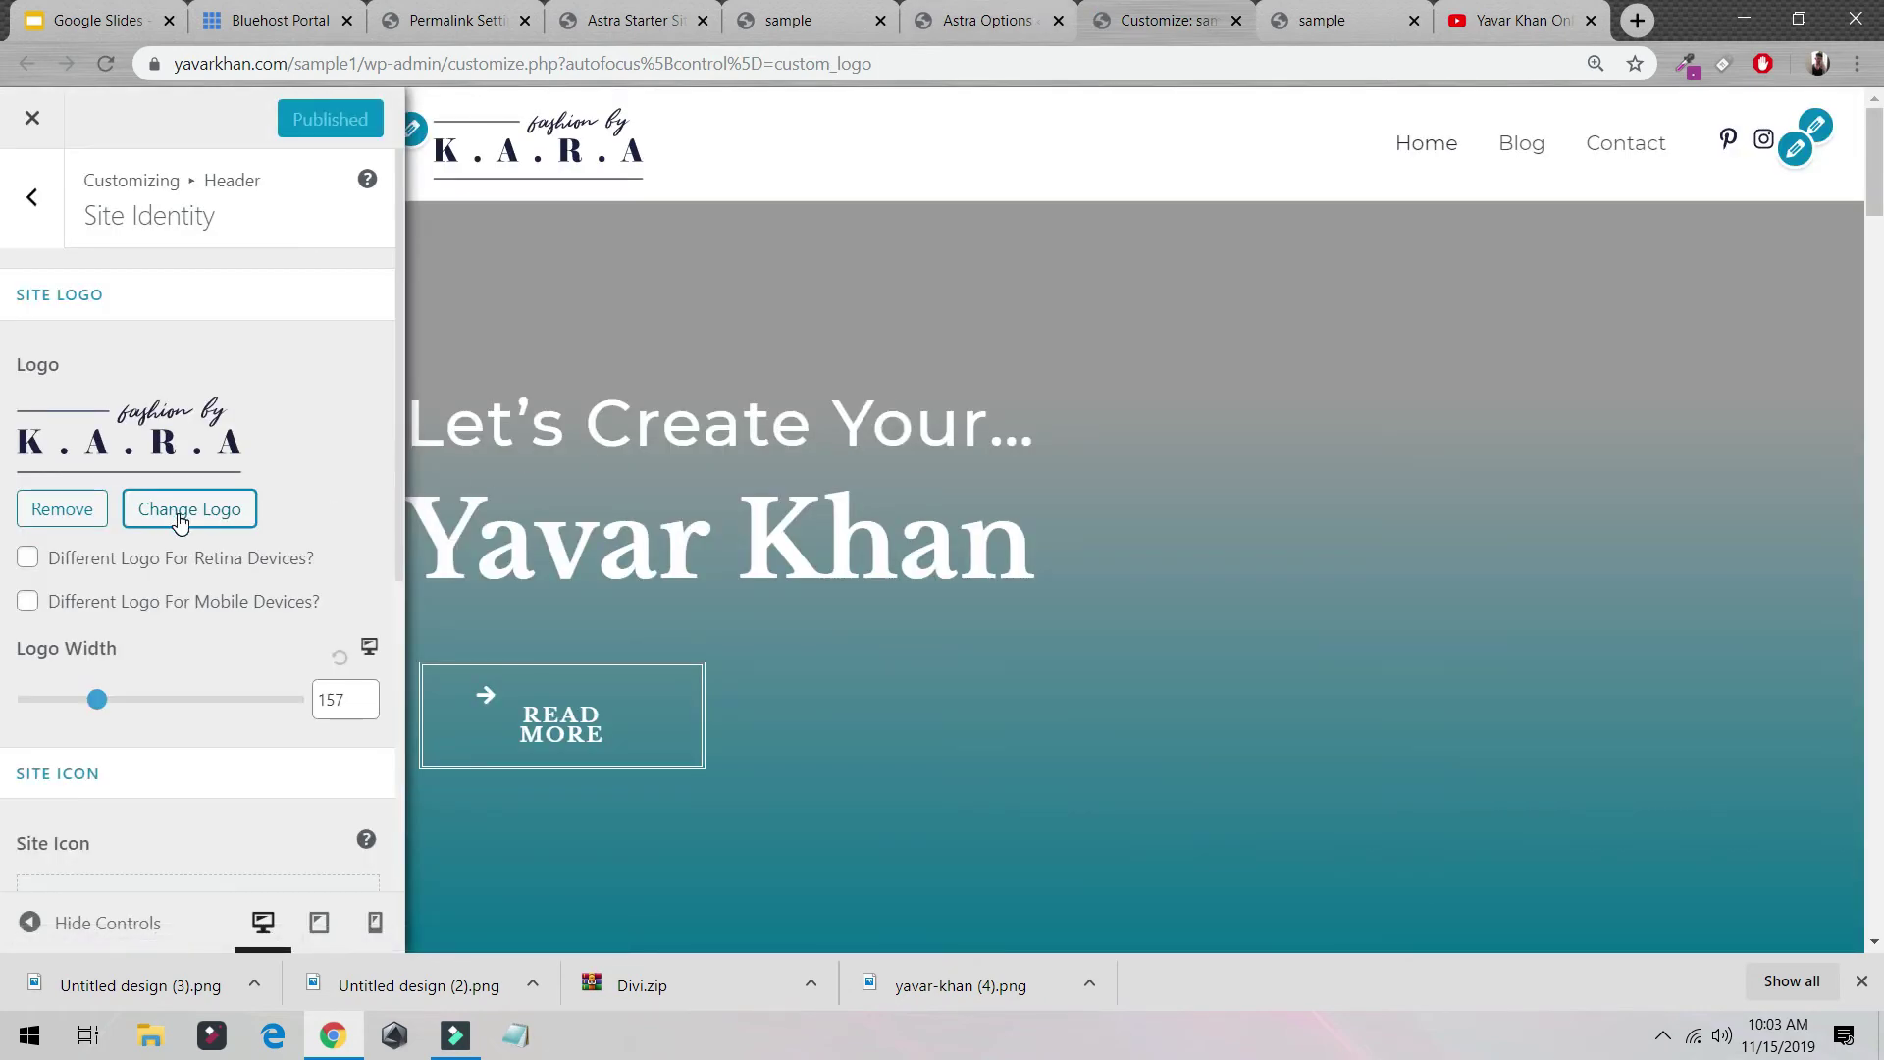
left_click(180, 508)
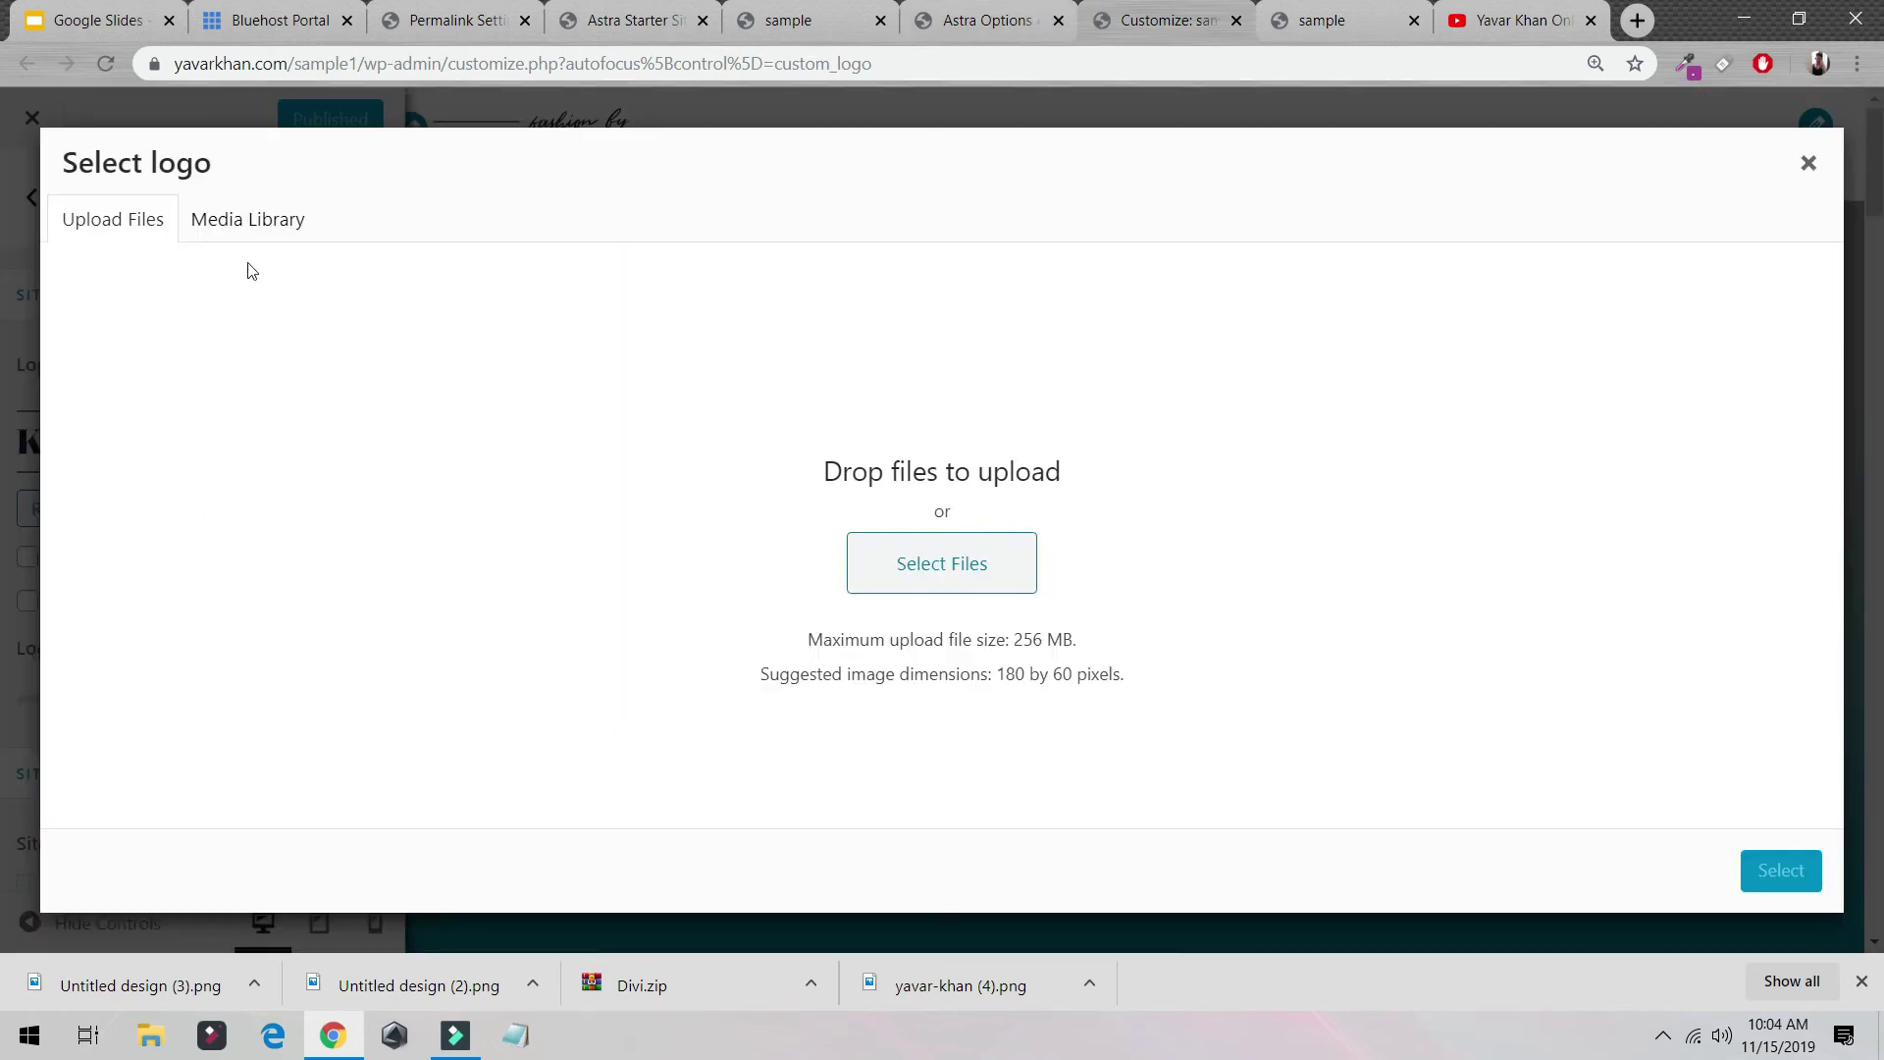
Step: Upload yavar-khan (4) from Downloads, select it as the logo and crop it
left_click(222, 223)
left_click(88, 221)
left_click(938, 584)
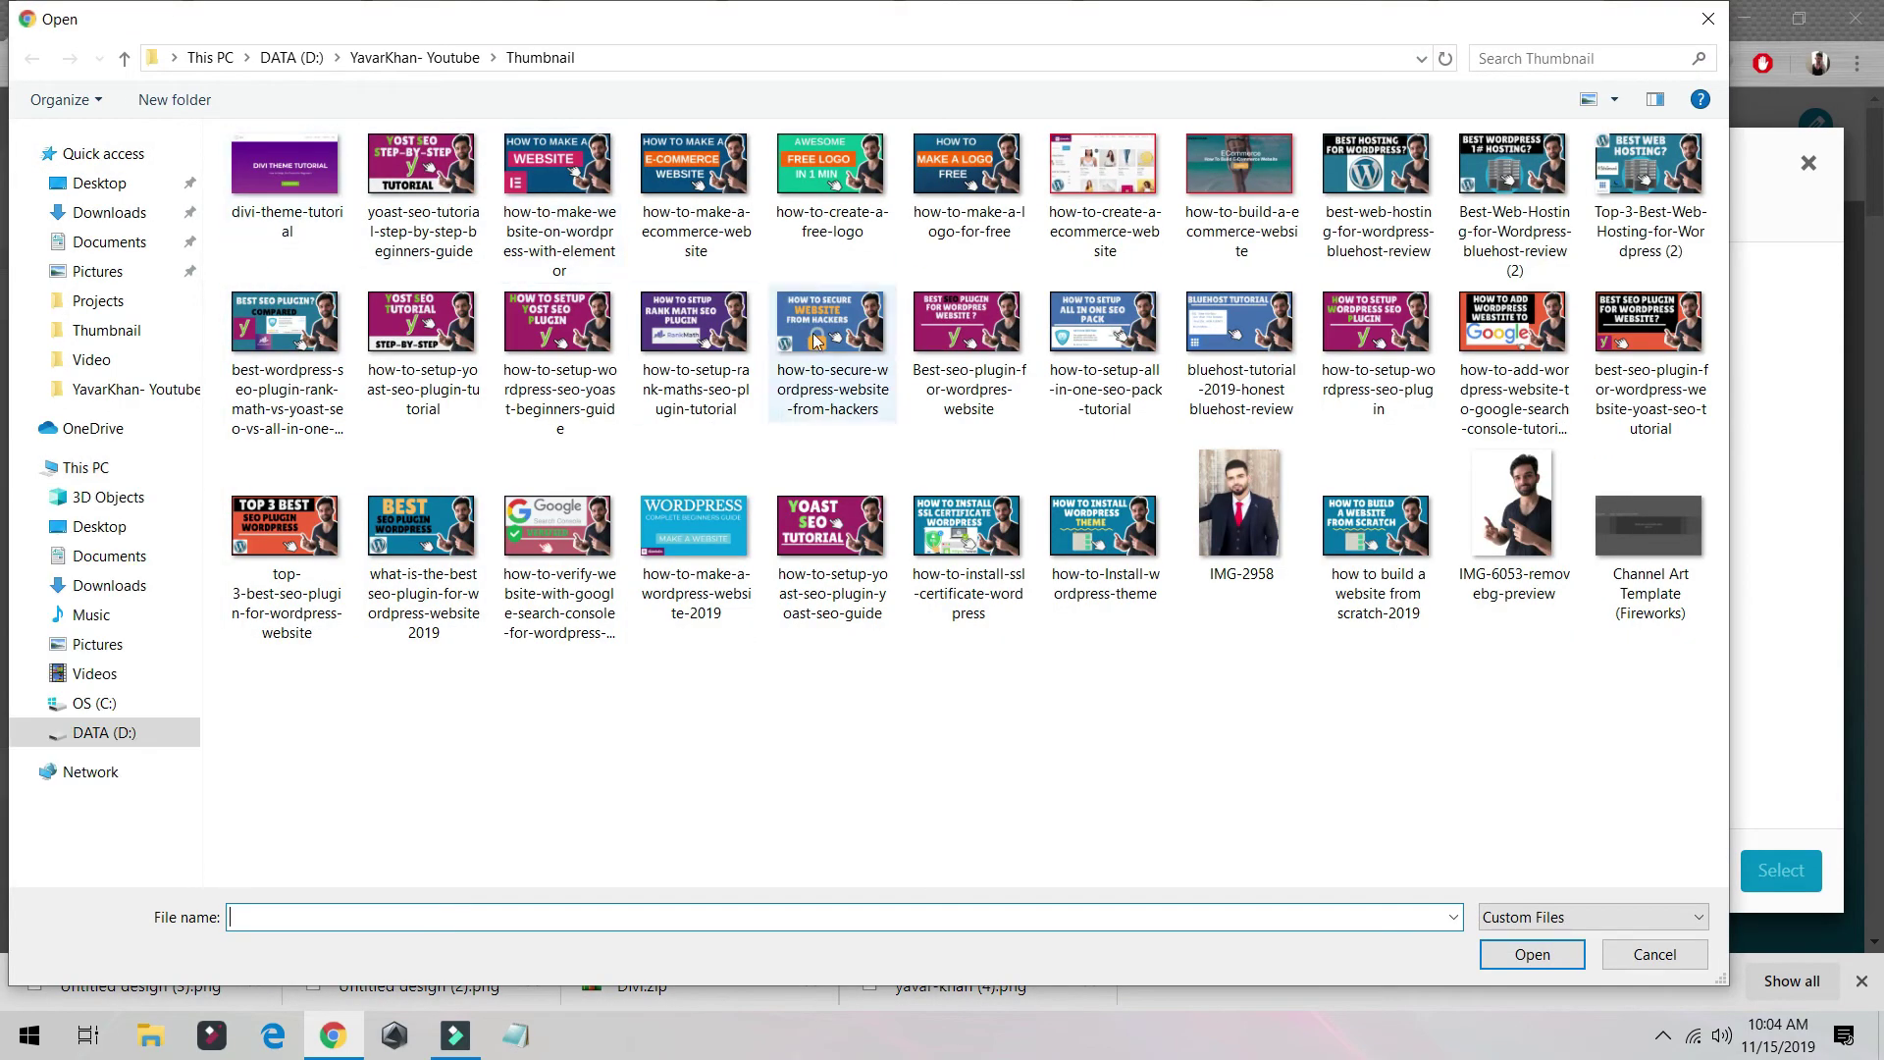
left_click(123, 212)
left_click(562, 245)
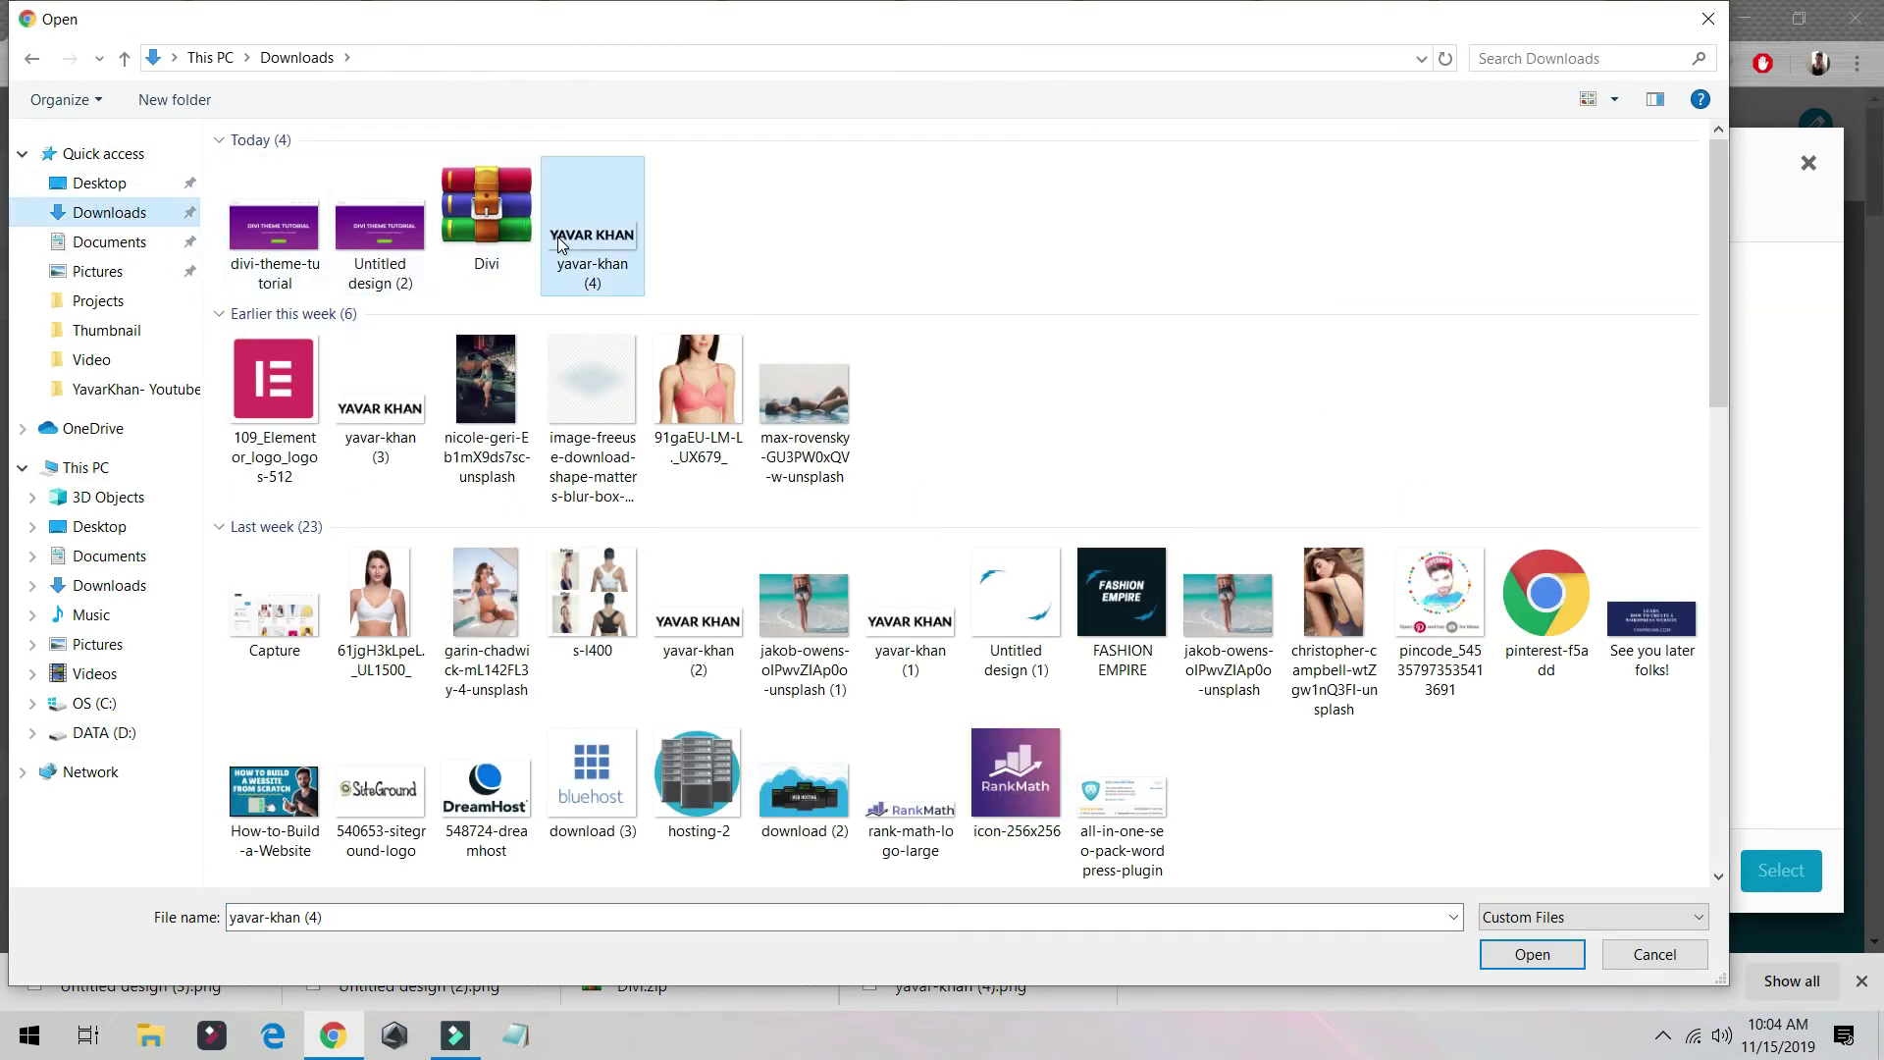
double_click(561, 245)
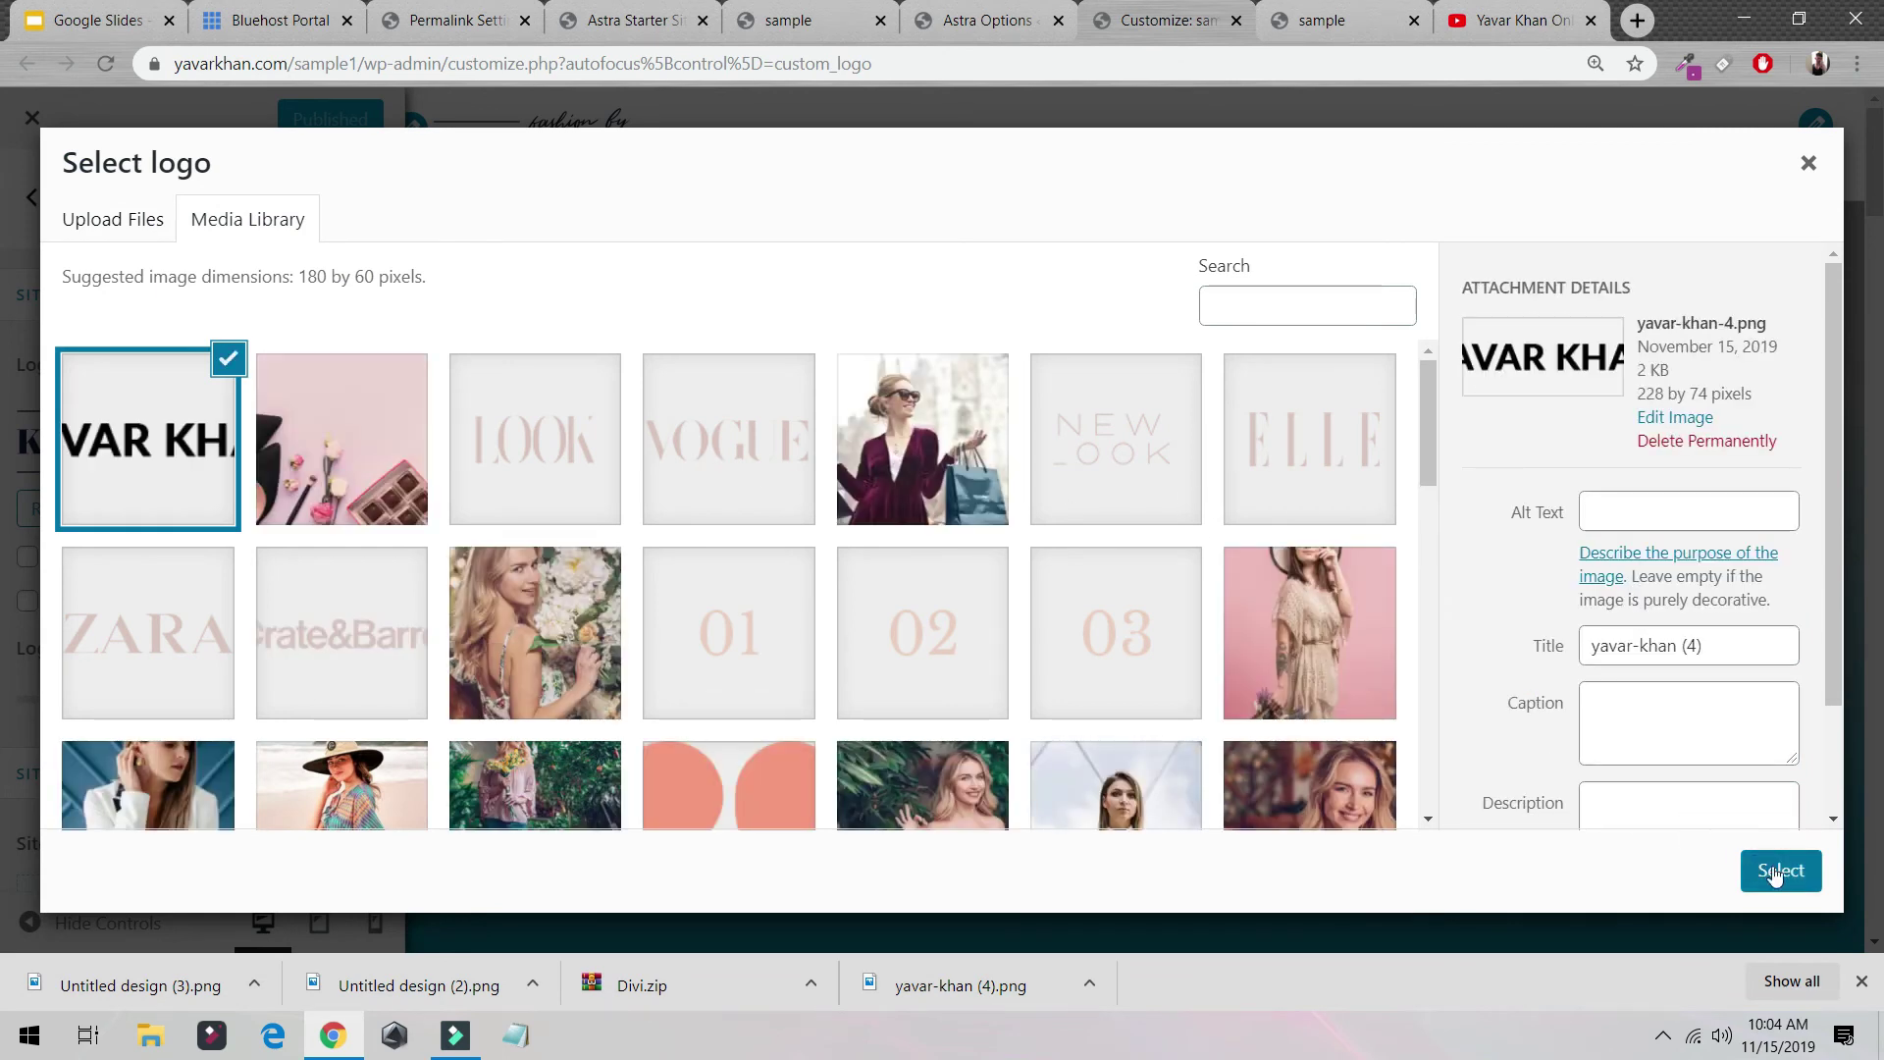
left_click(1775, 875)
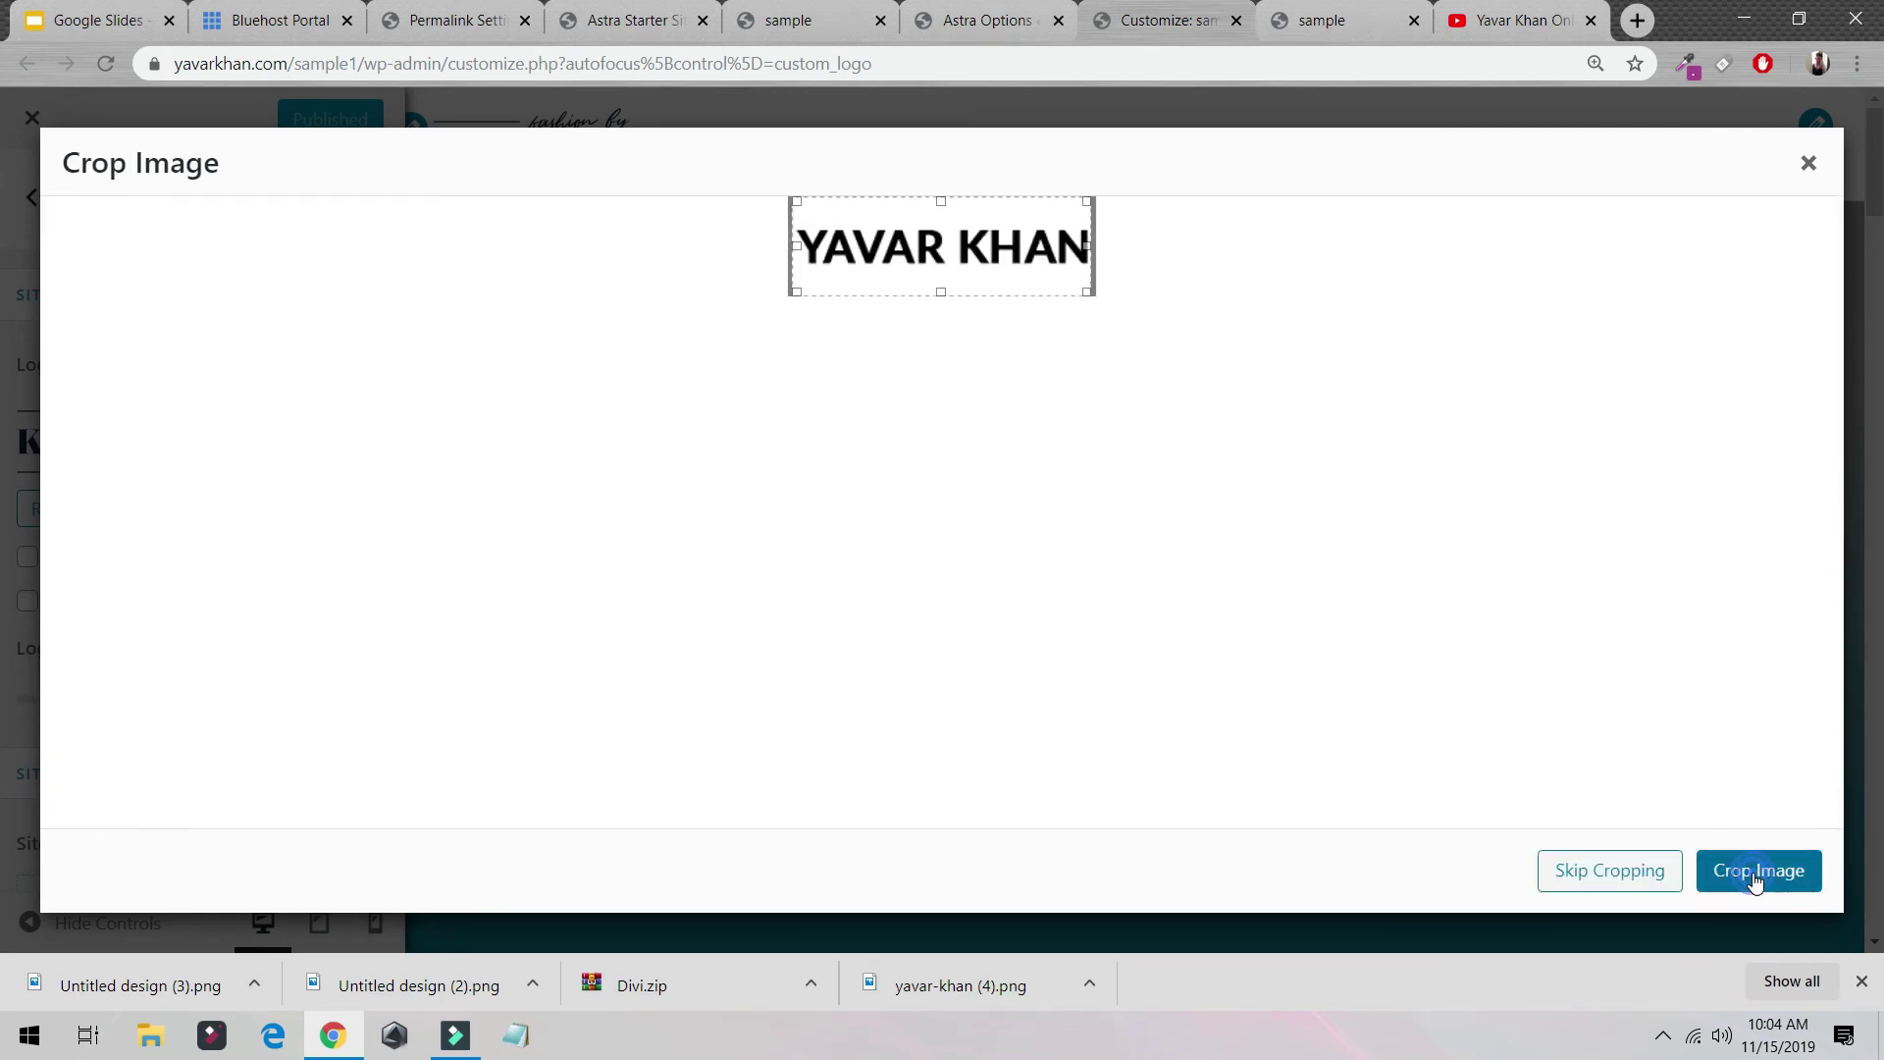
left_click(1756, 880)
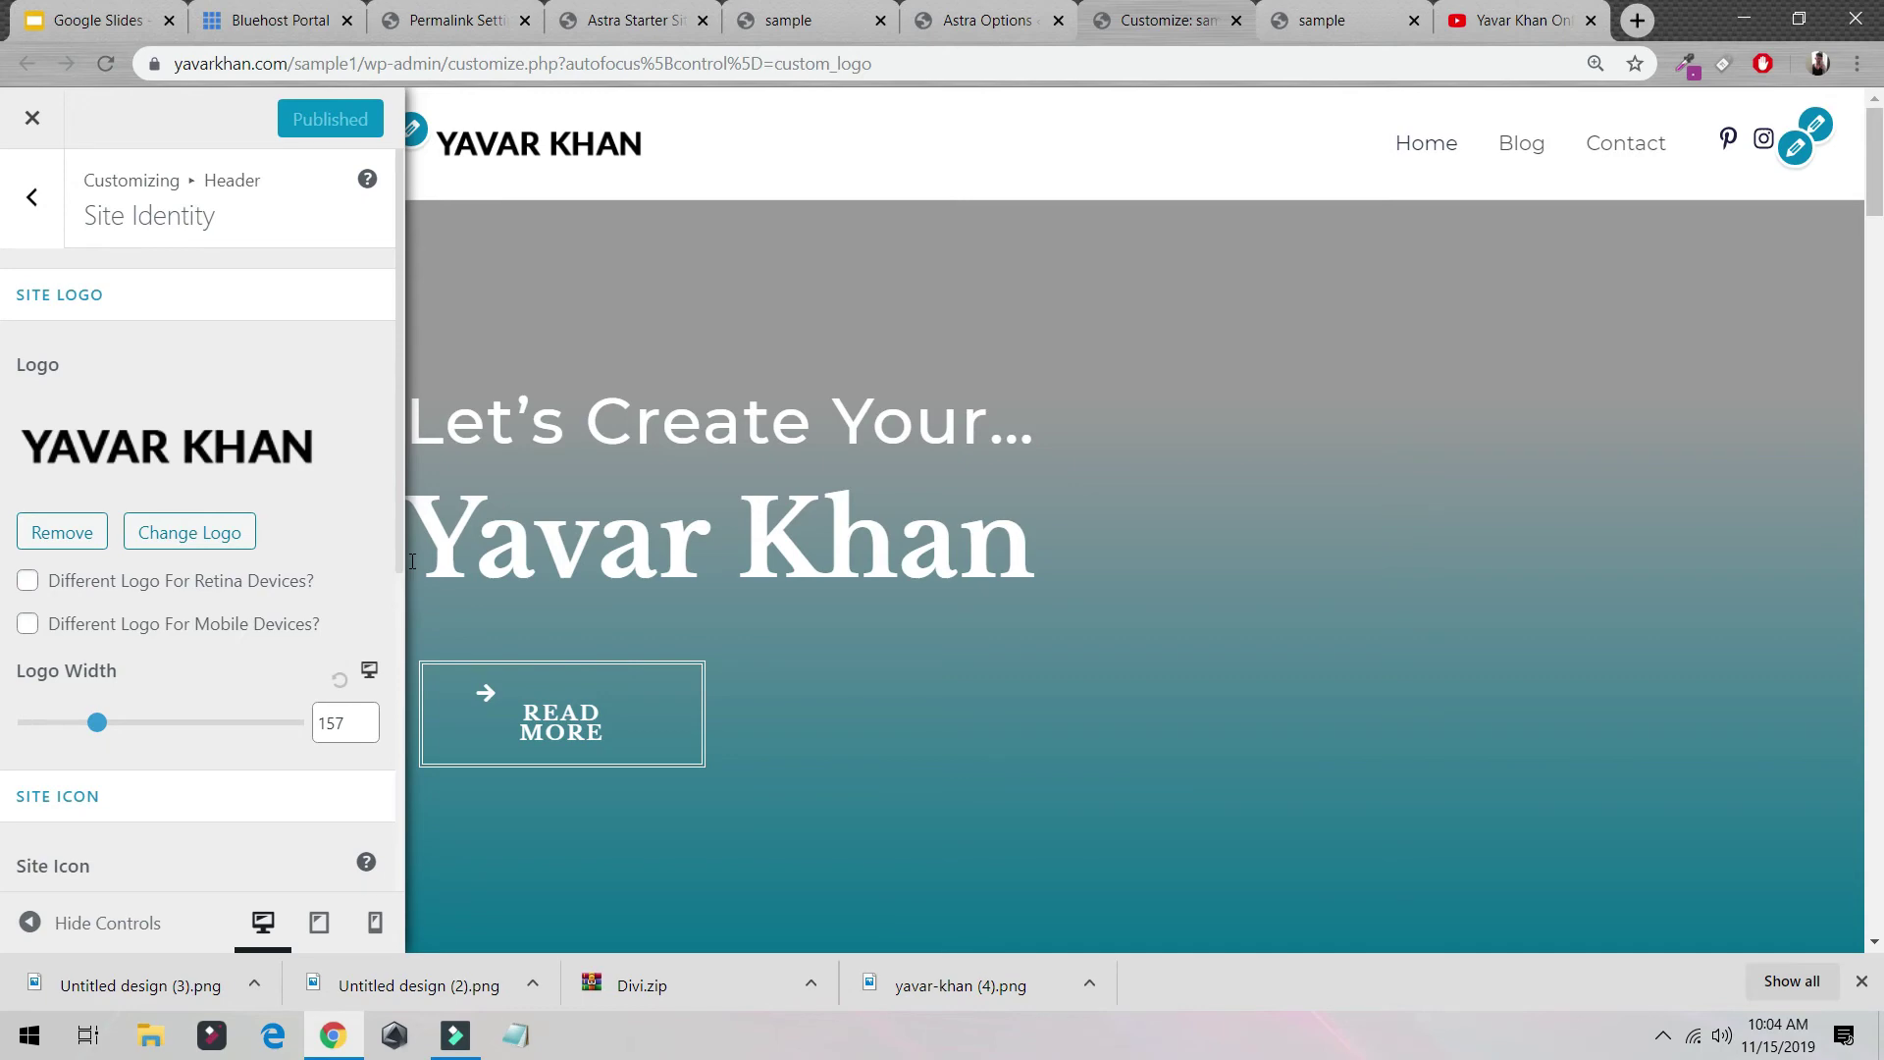
scroll(1068, 719, "down", 8)
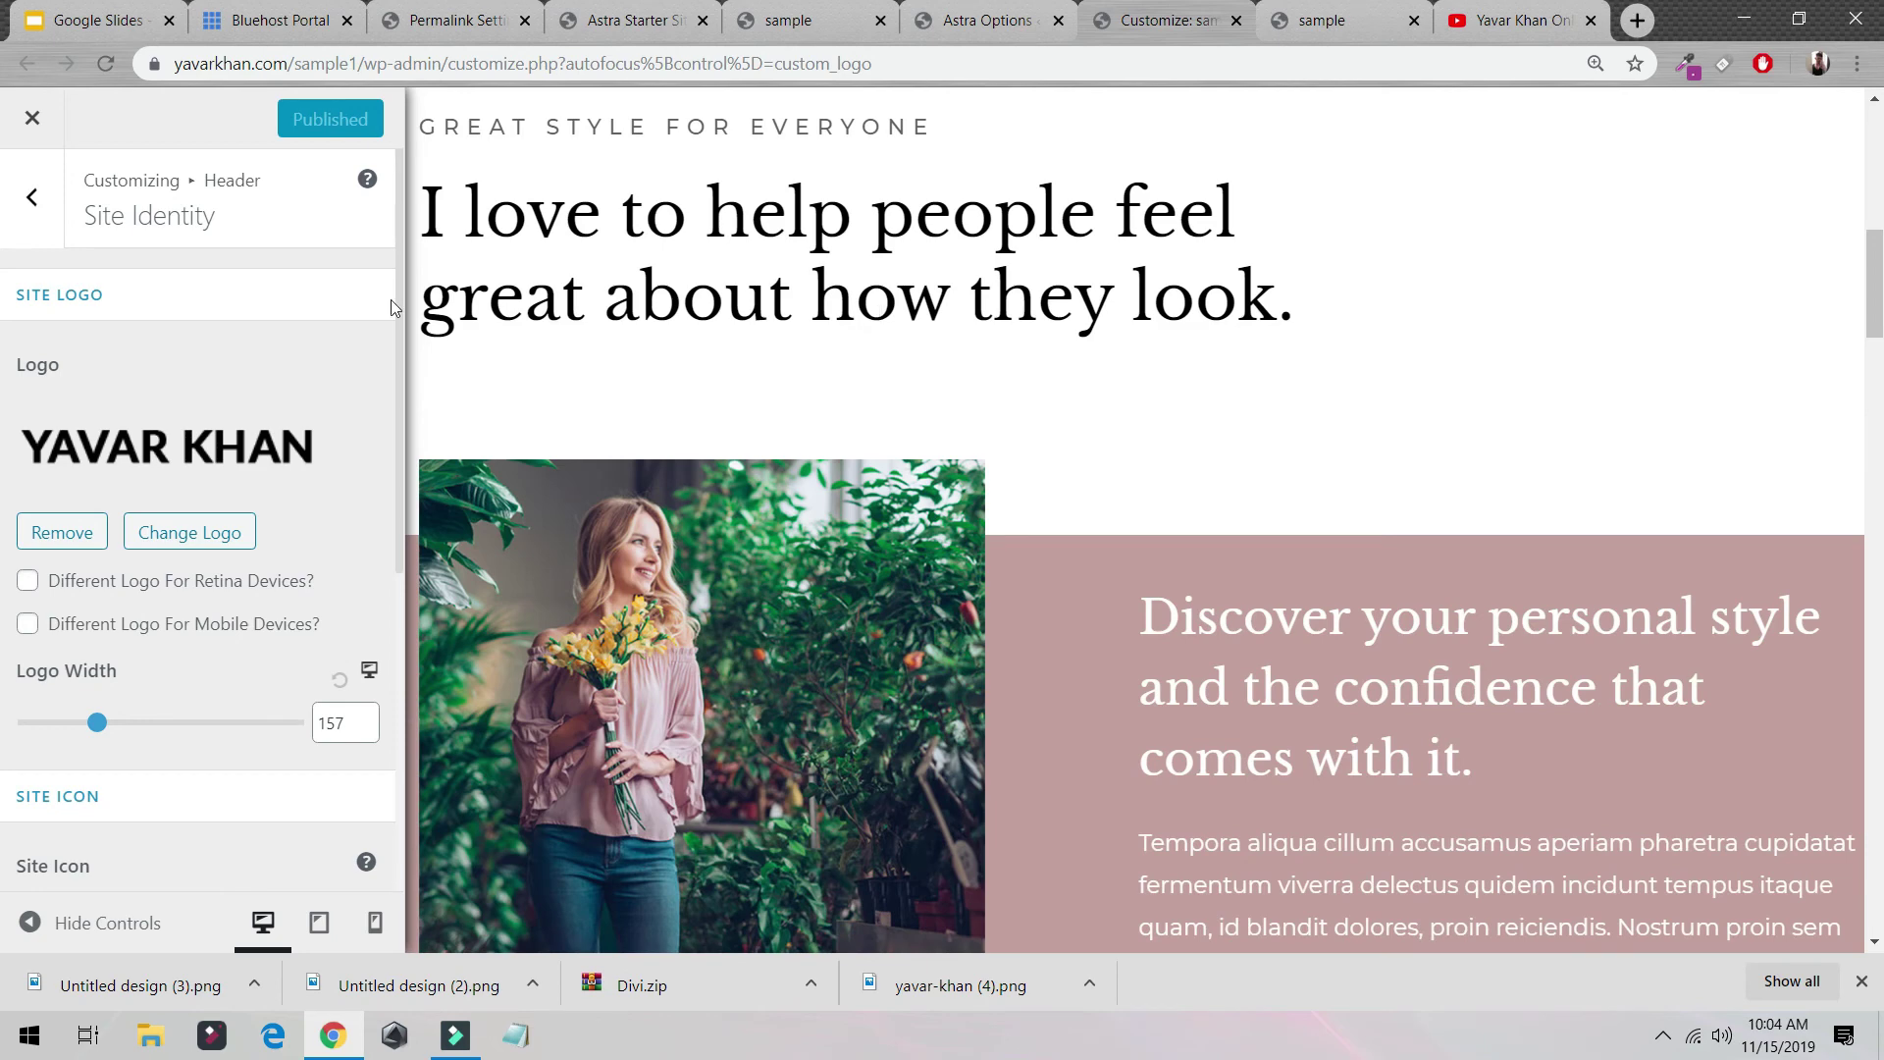
Step: Reload the live site tab to show the new logo, then open the home page in Elementor
left_click(1038, 8)
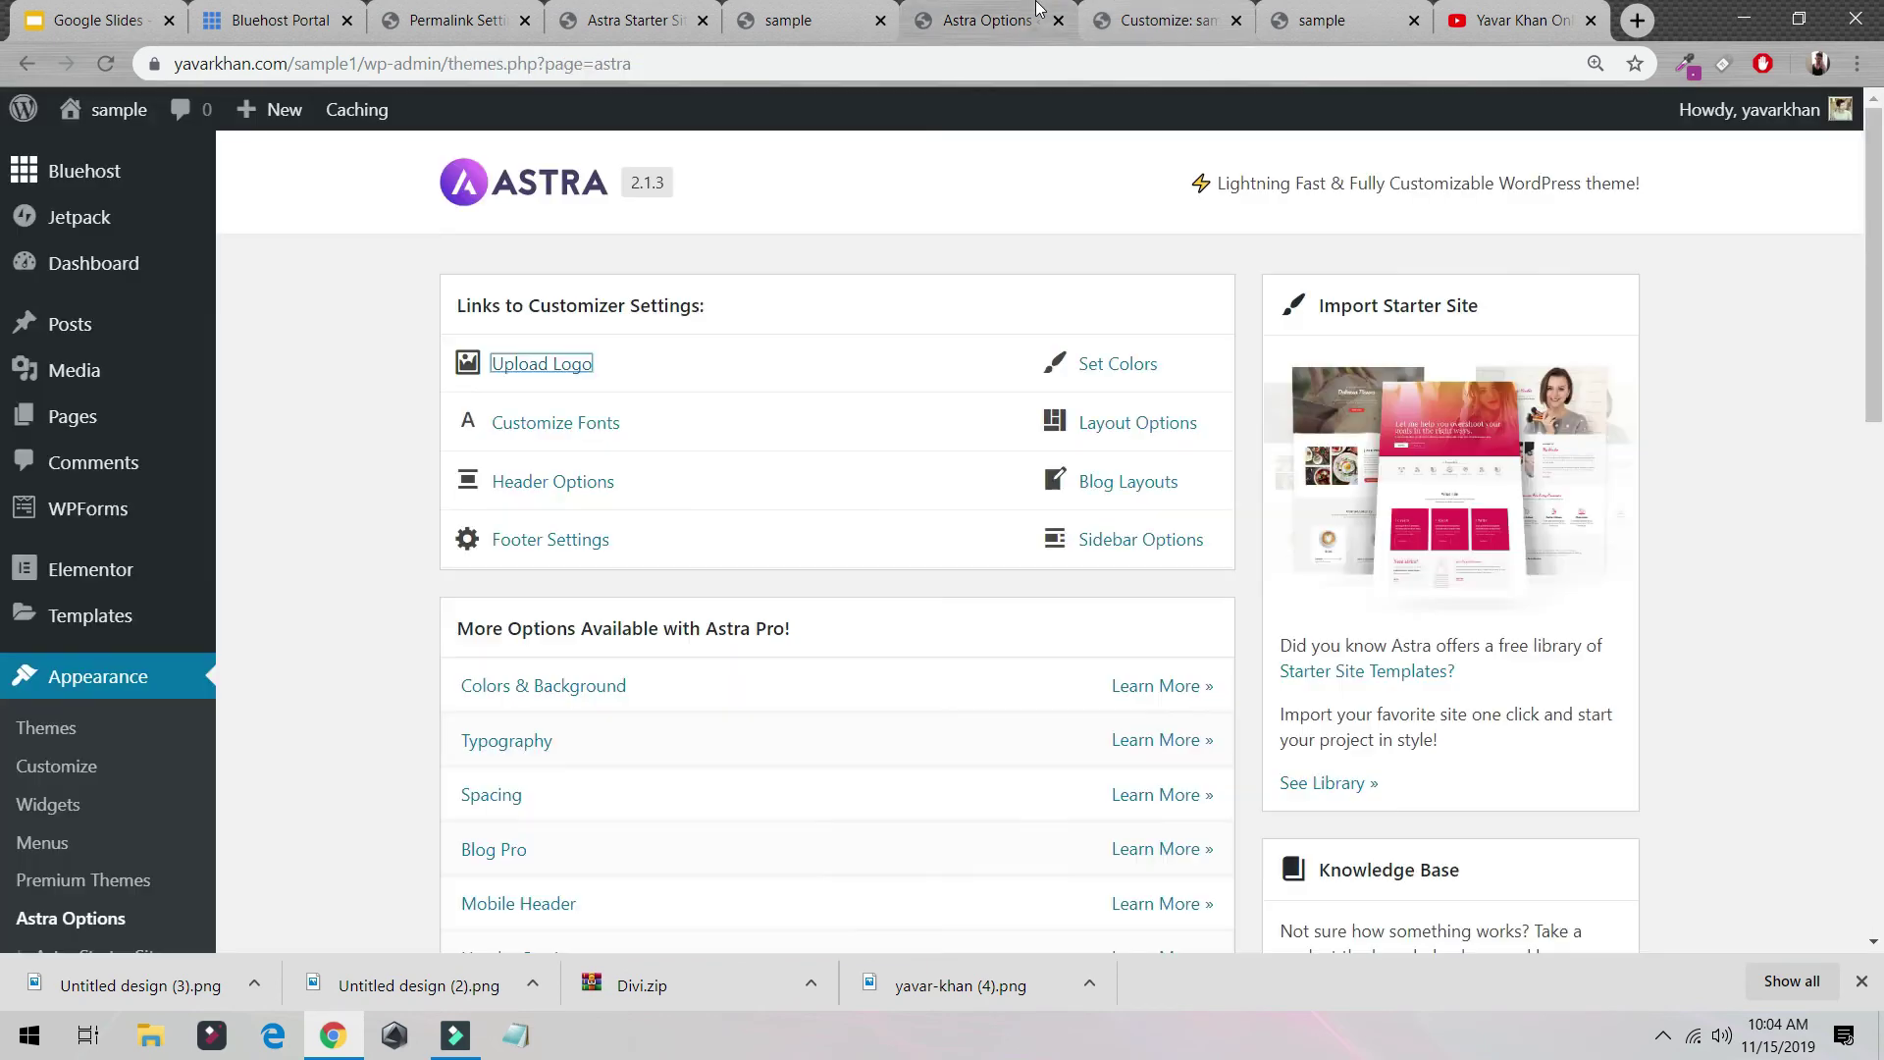
left_click(790, 8)
left_click(628, 20)
left_click(790, 20)
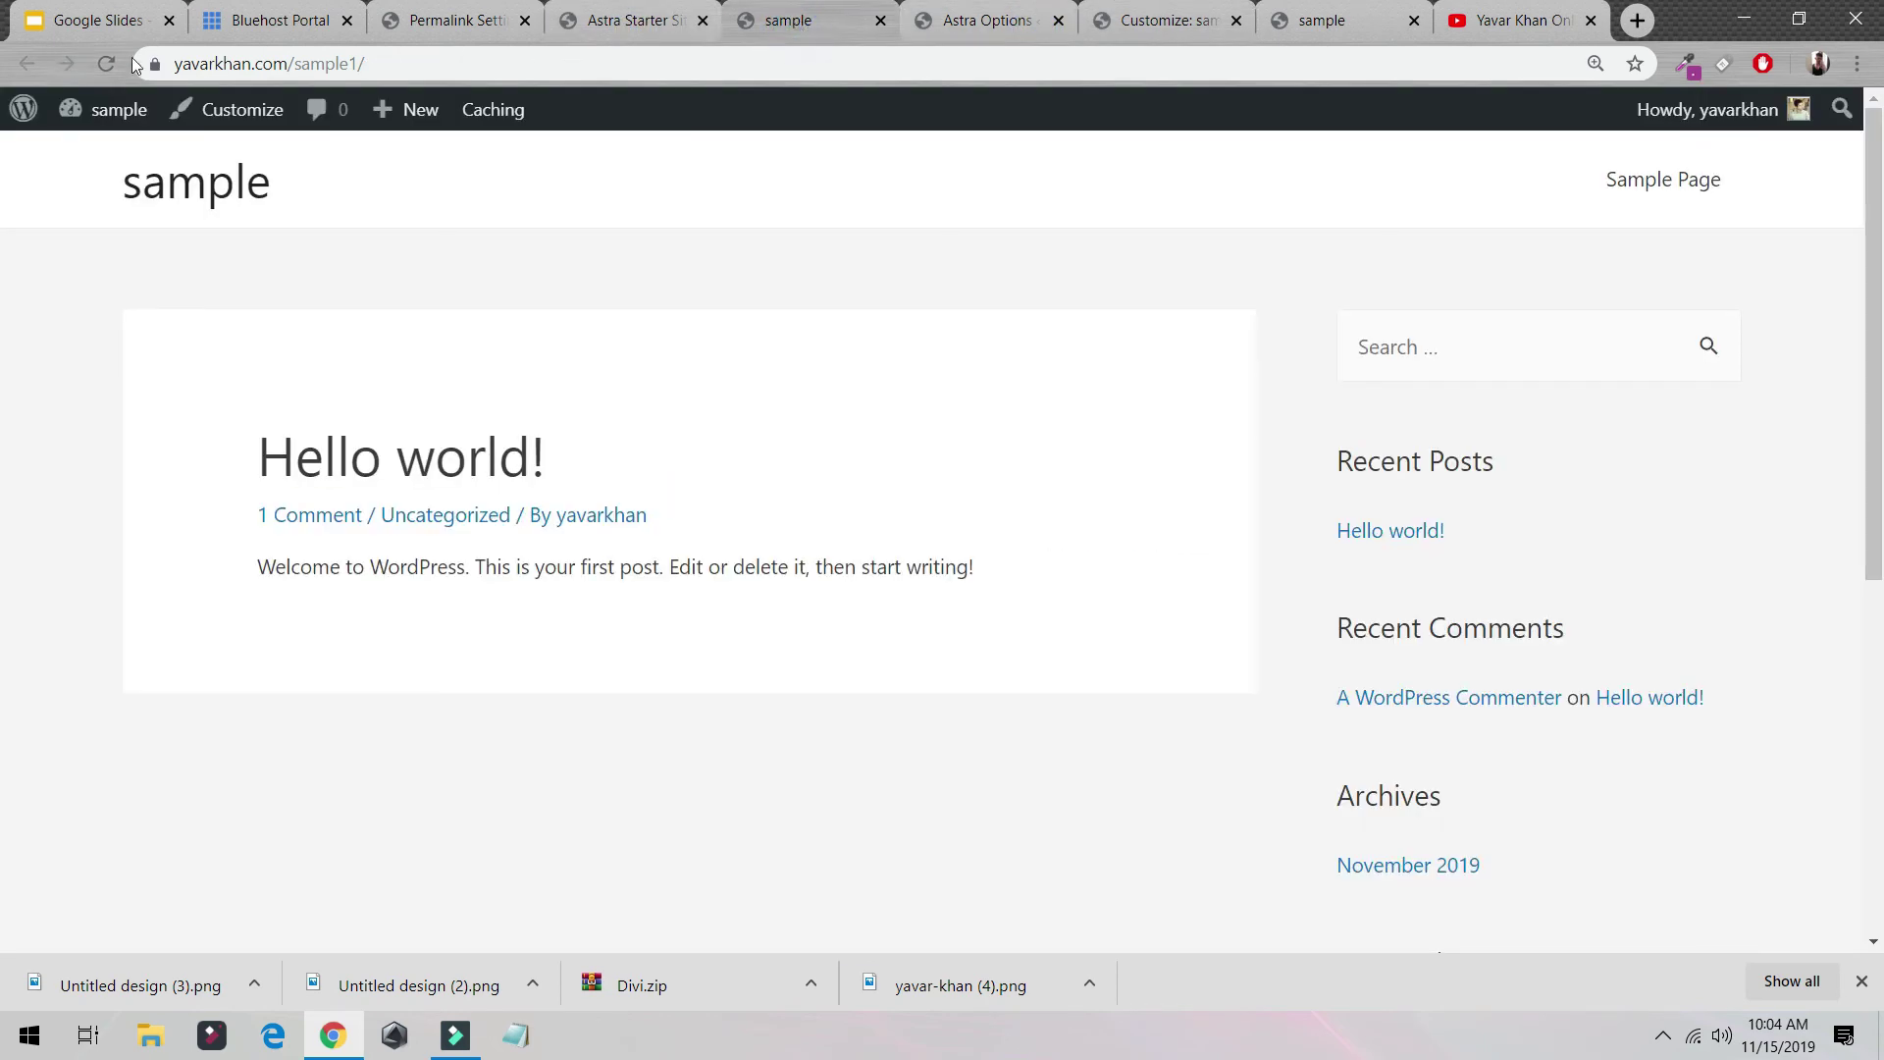
left_click(107, 63)
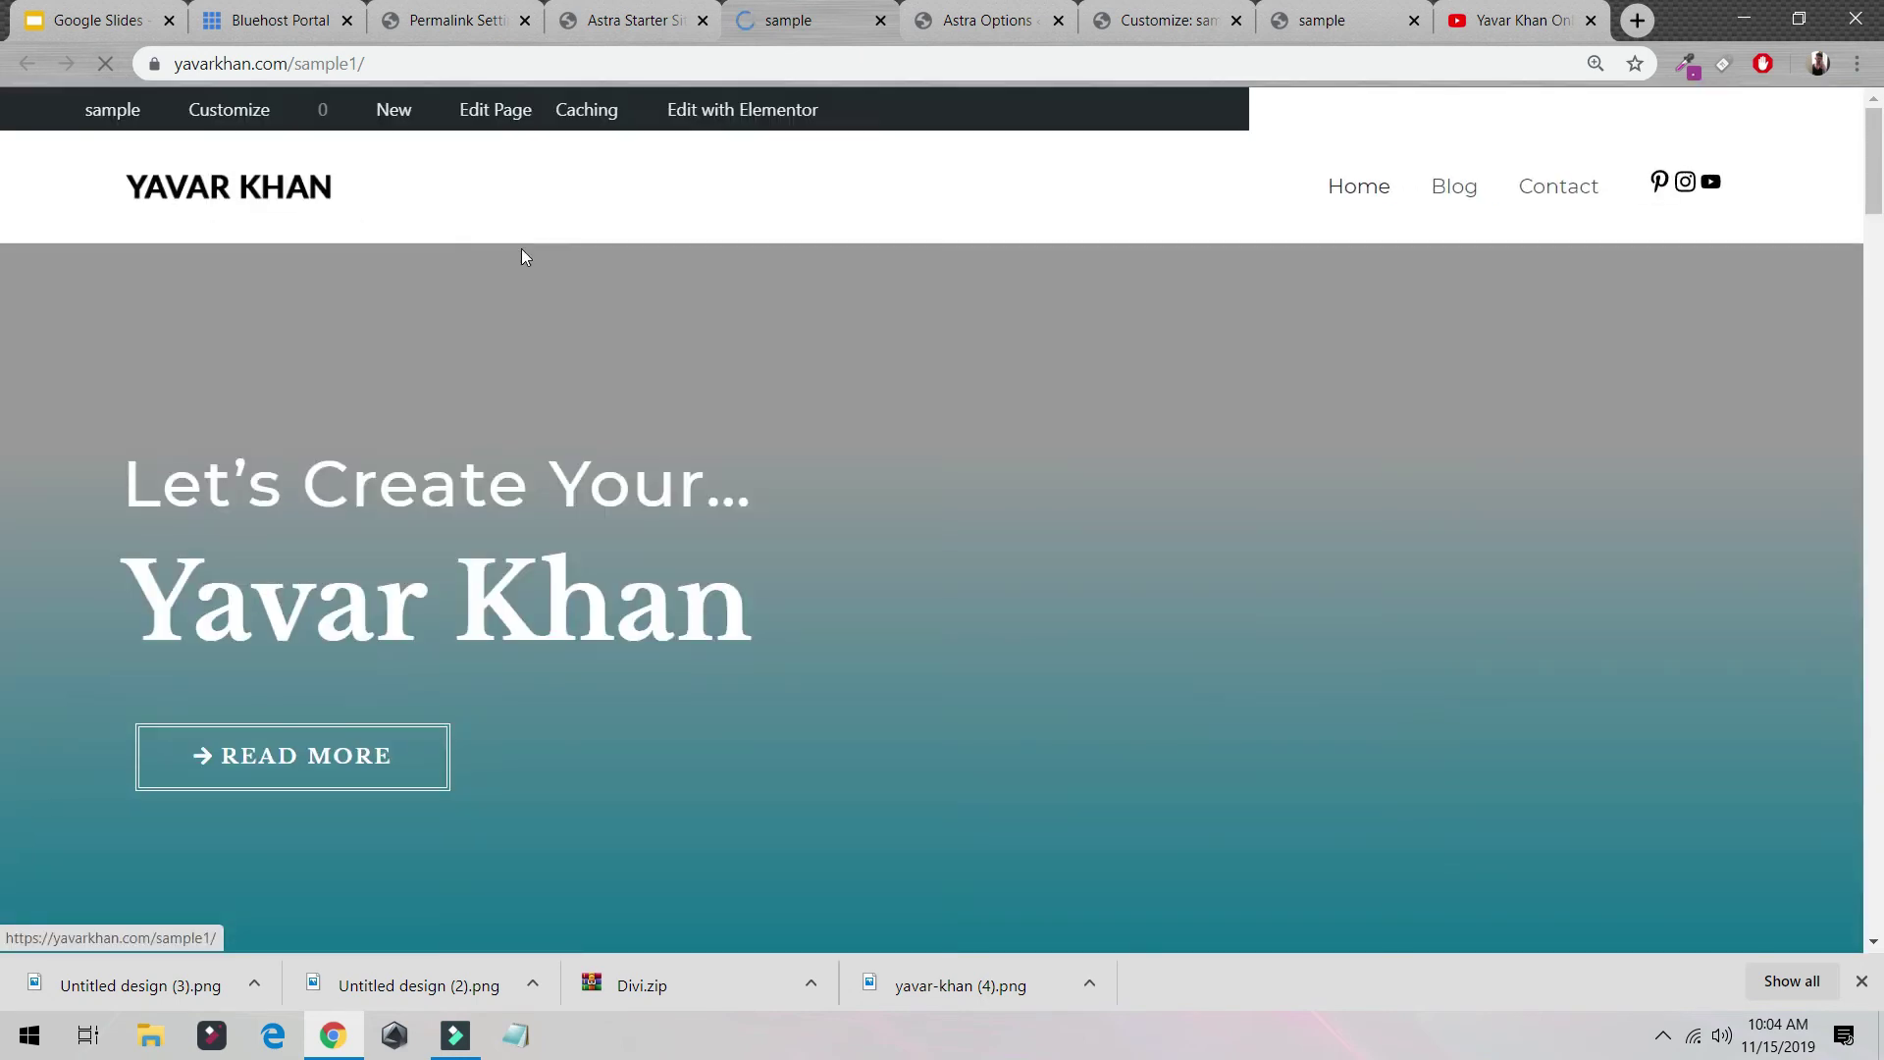
left_click(760, 110)
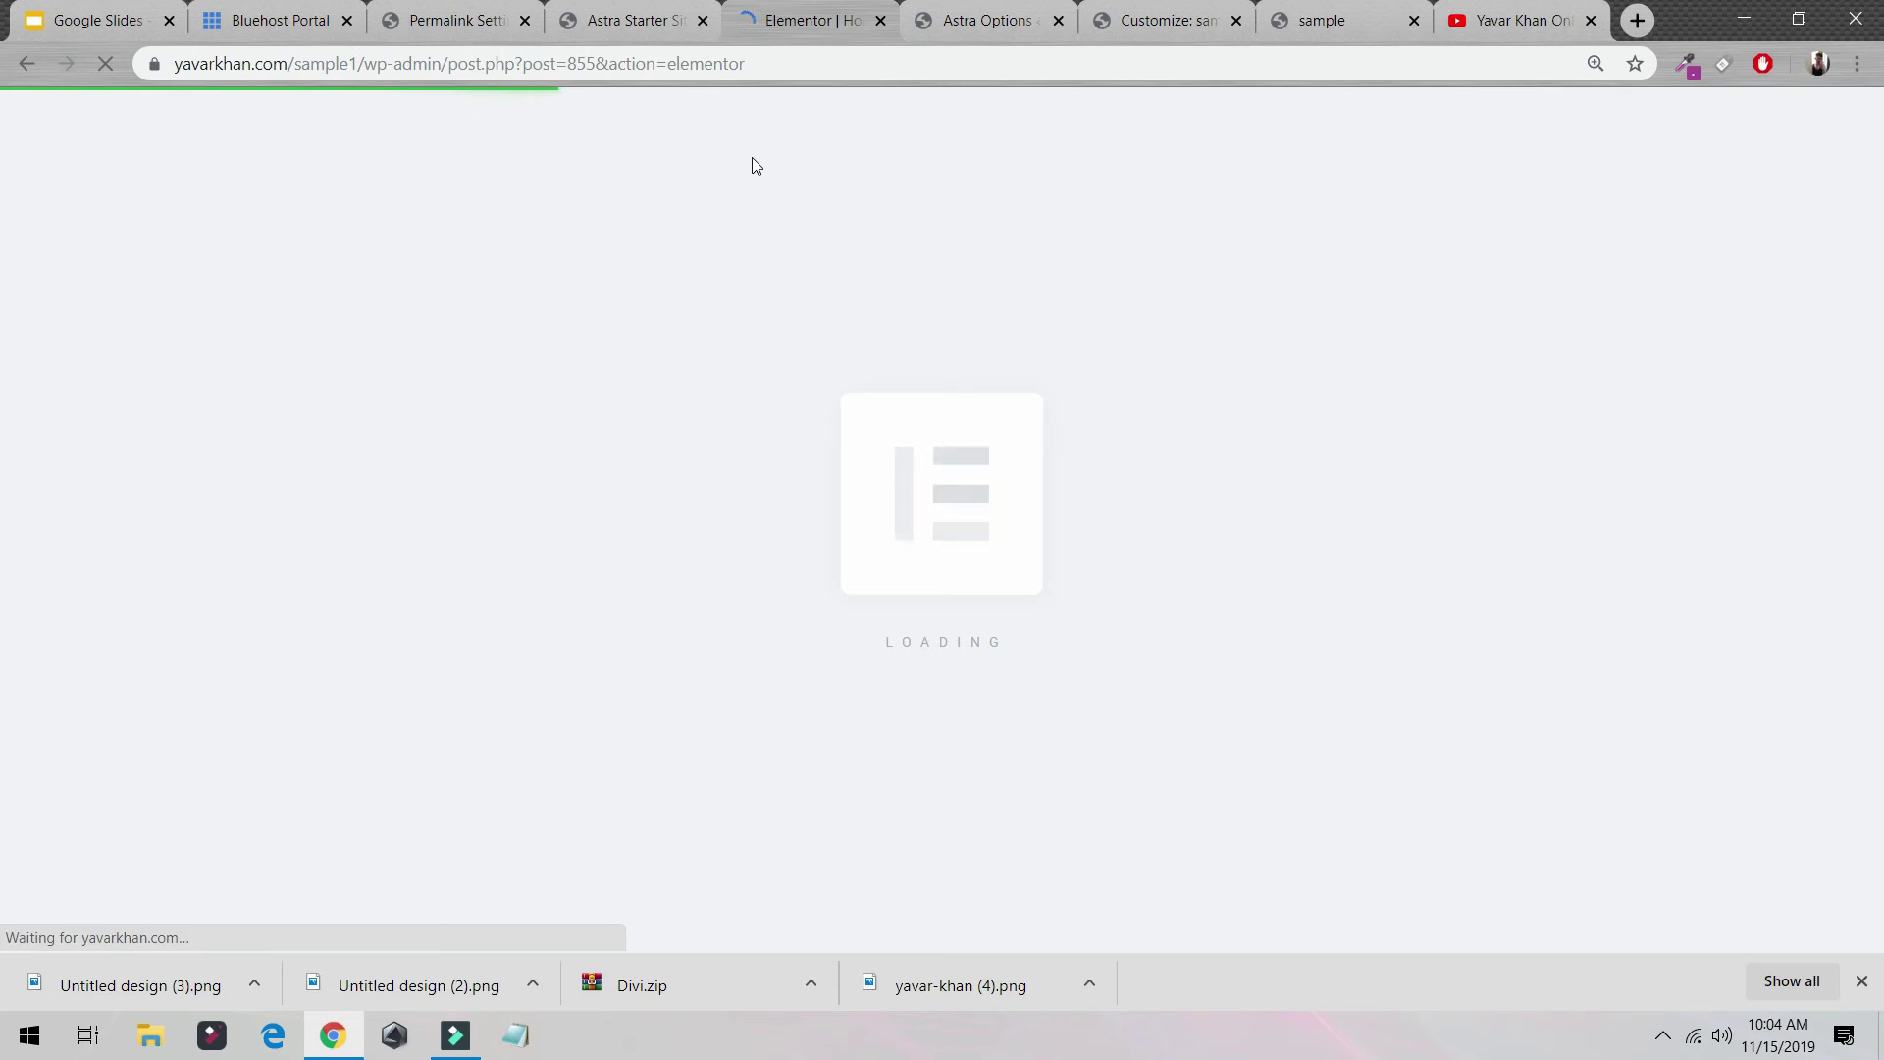
Step: Delete the eight sections below the hero, from the pink image section through the contact section
scroll(770, 261, "down", 5)
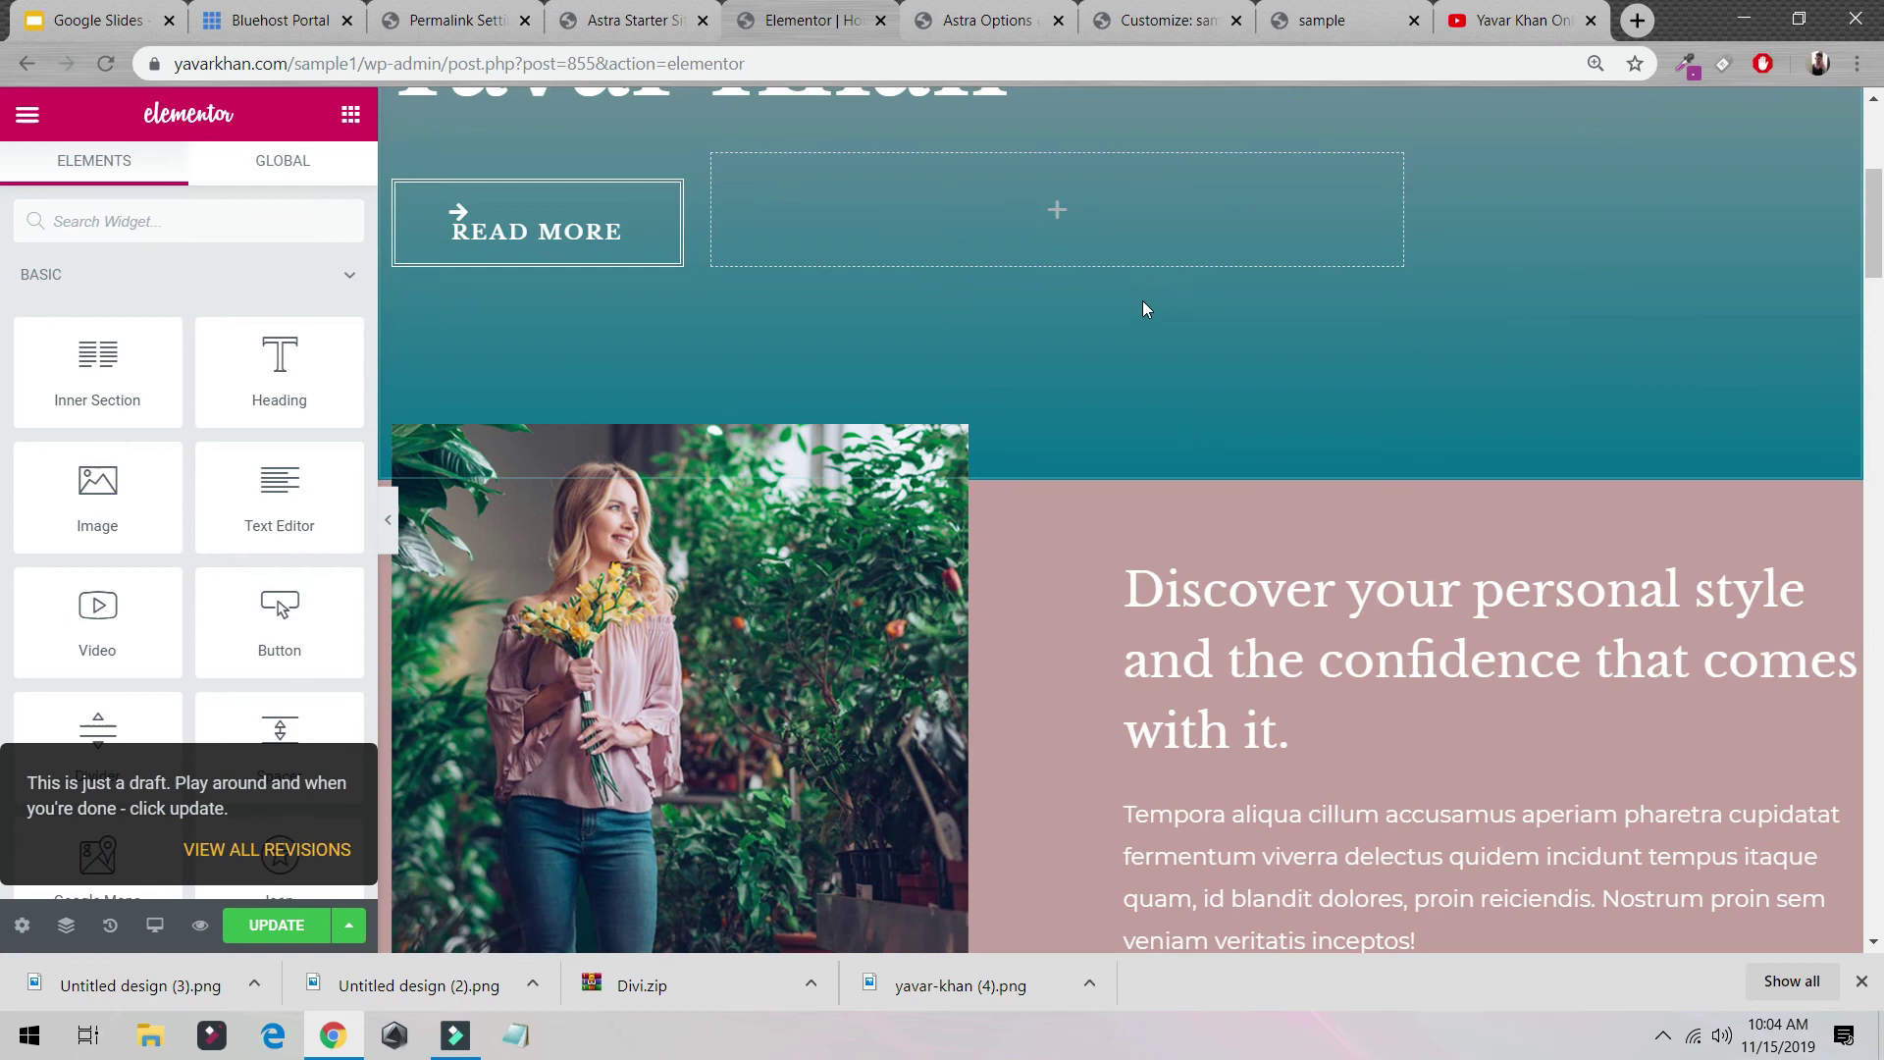
left_click(1154, 464)
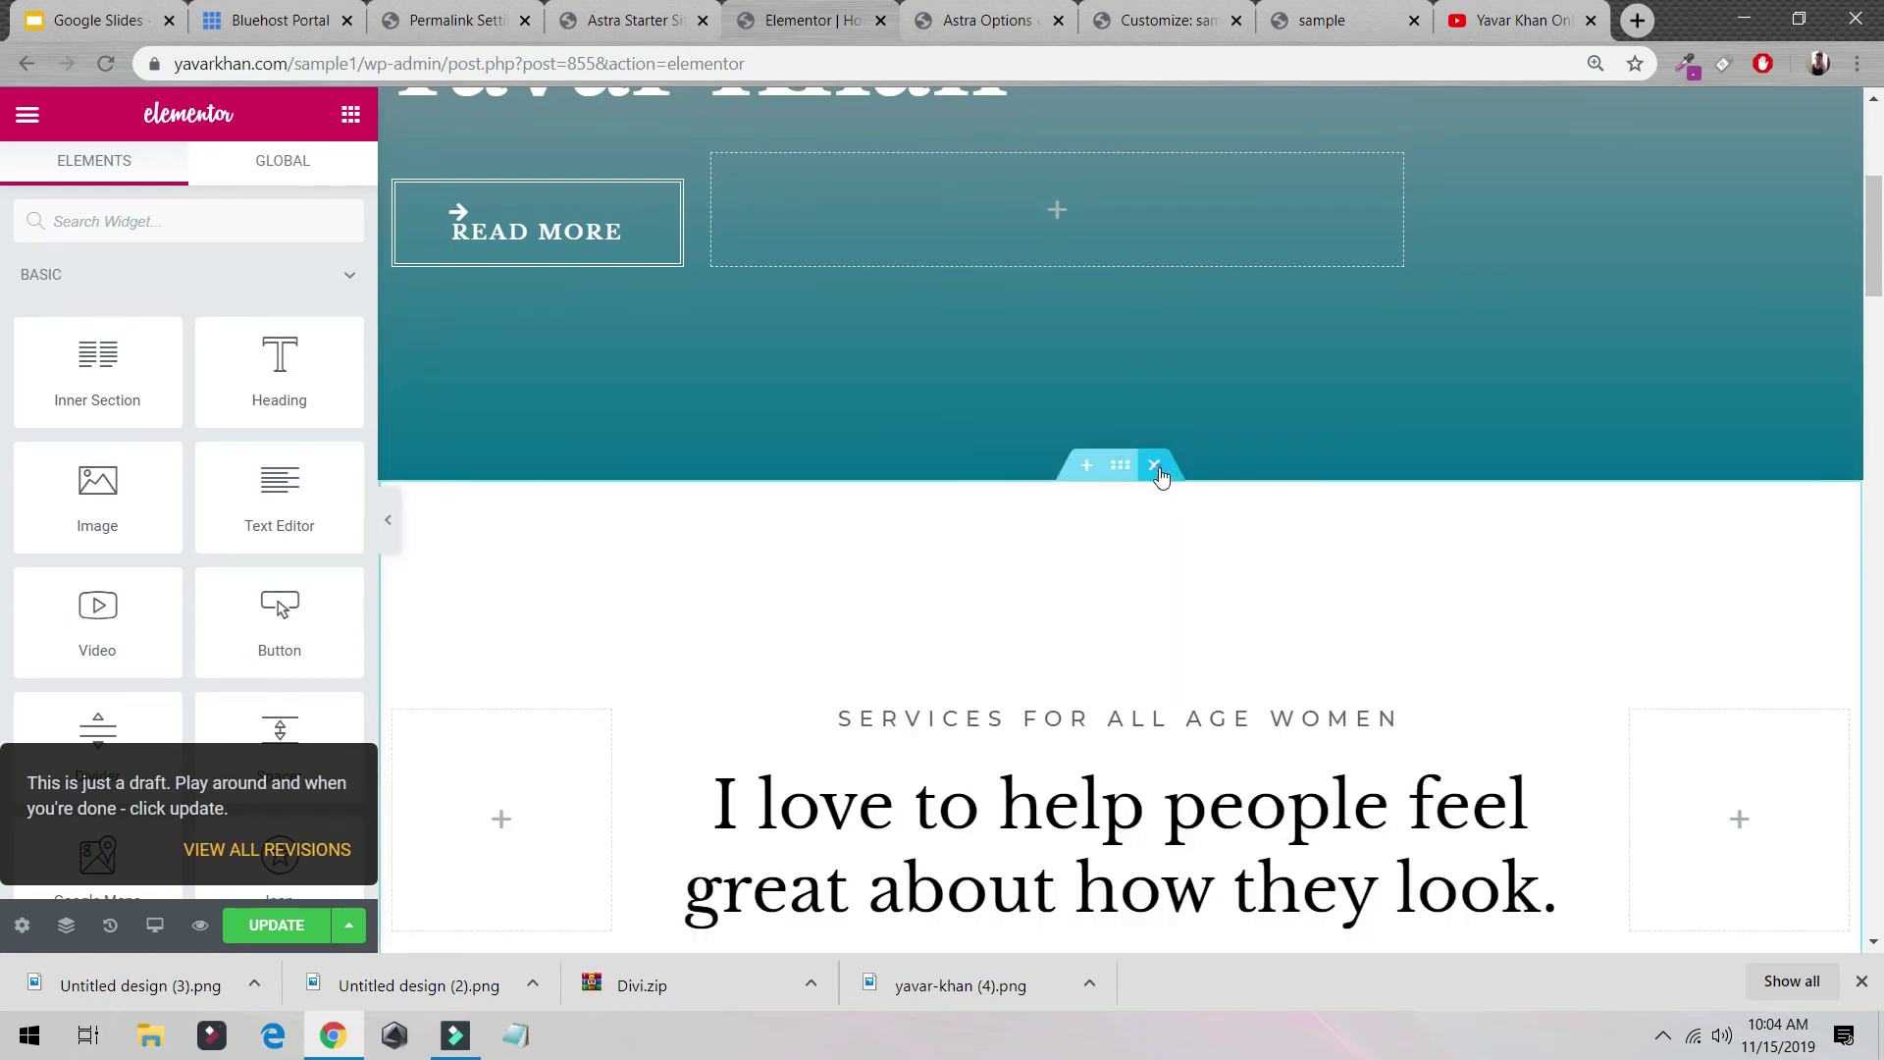
left_click(1154, 465)
left_click(1154, 464)
left_click(1155, 467)
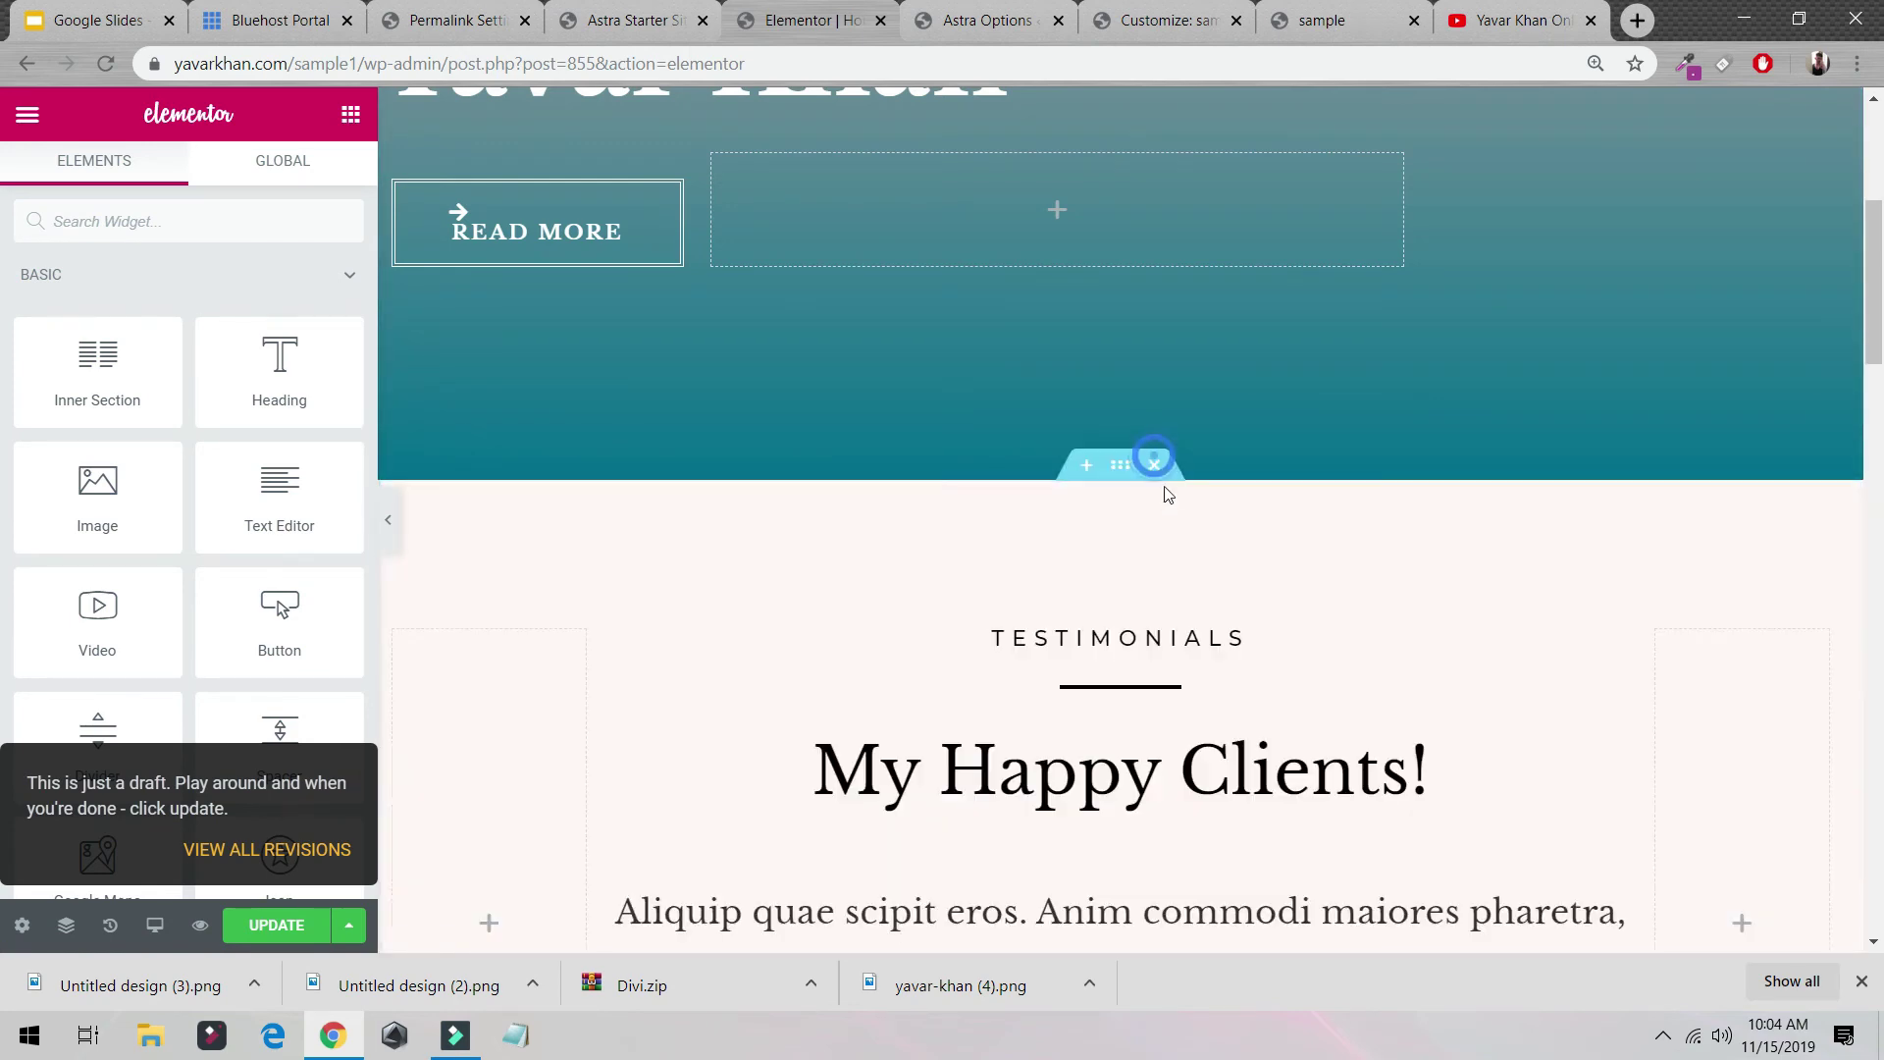
left_click(1155, 468)
left_click(1156, 469)
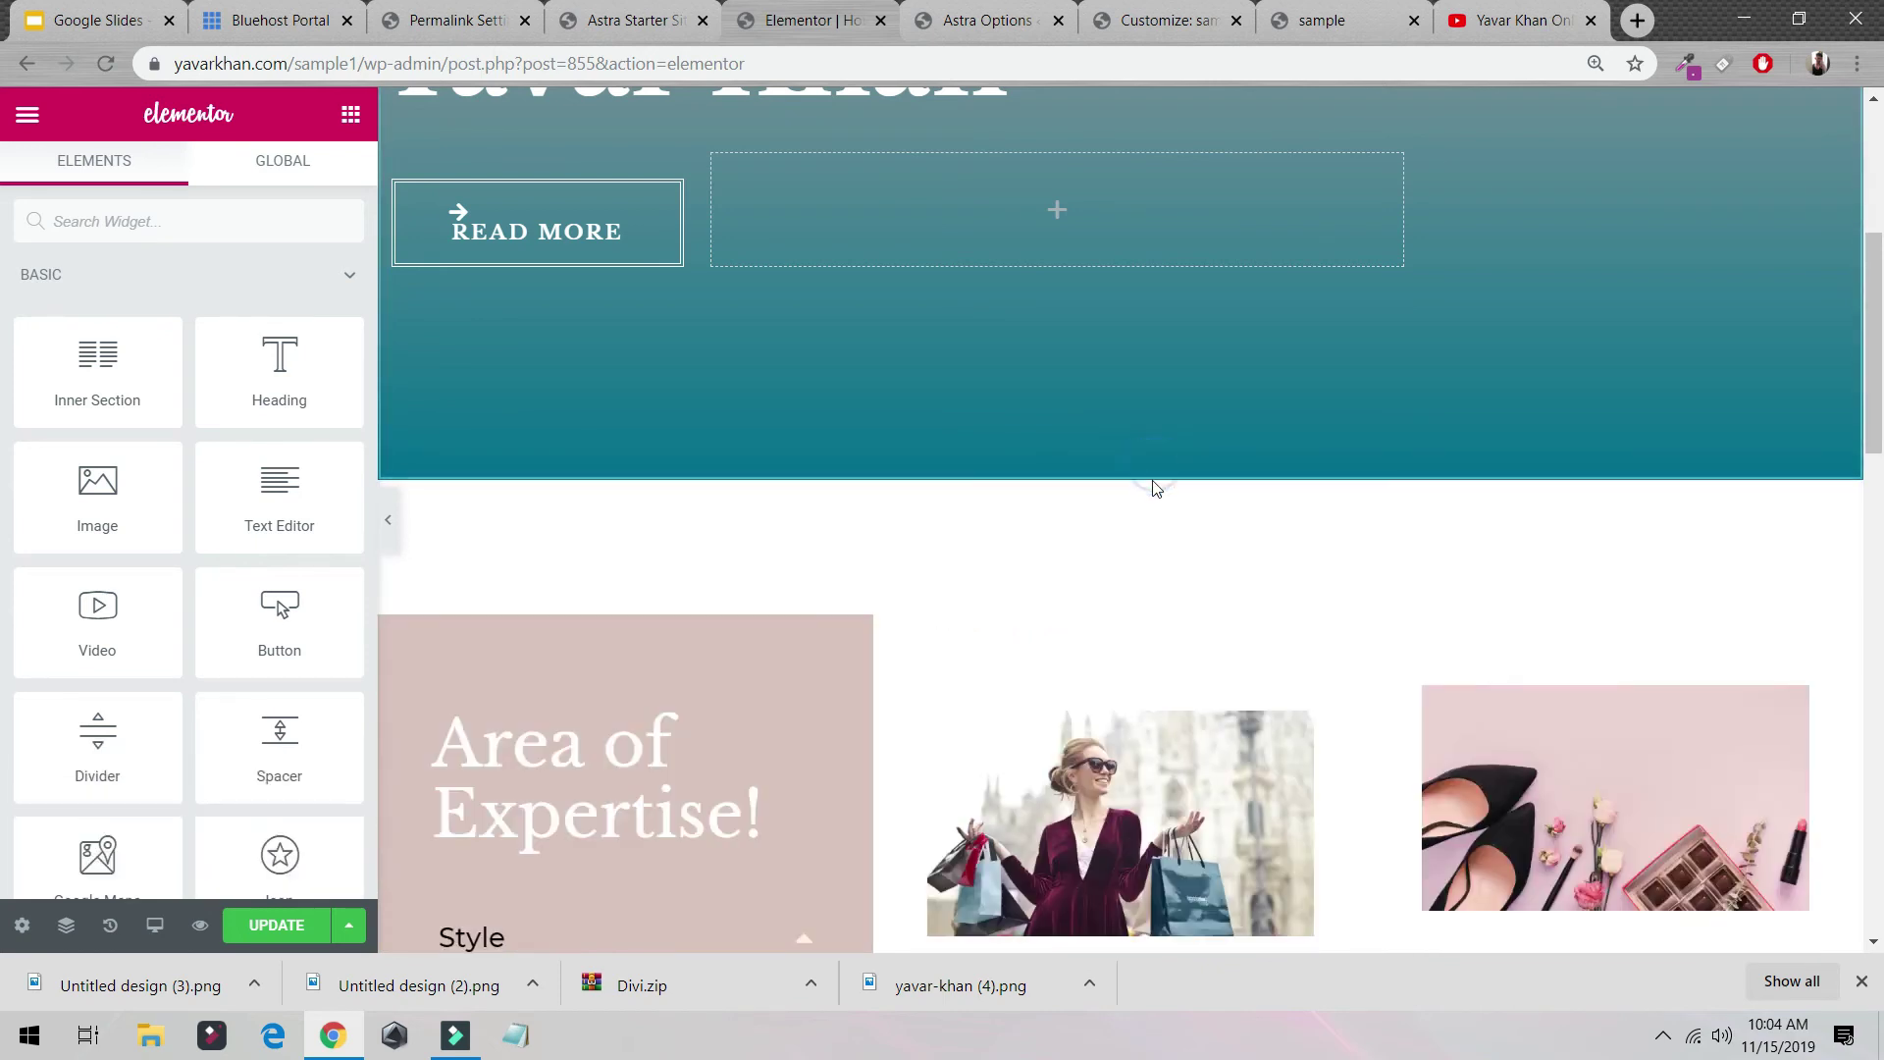
left_click(1155, 471)
left_click(1155, 466)
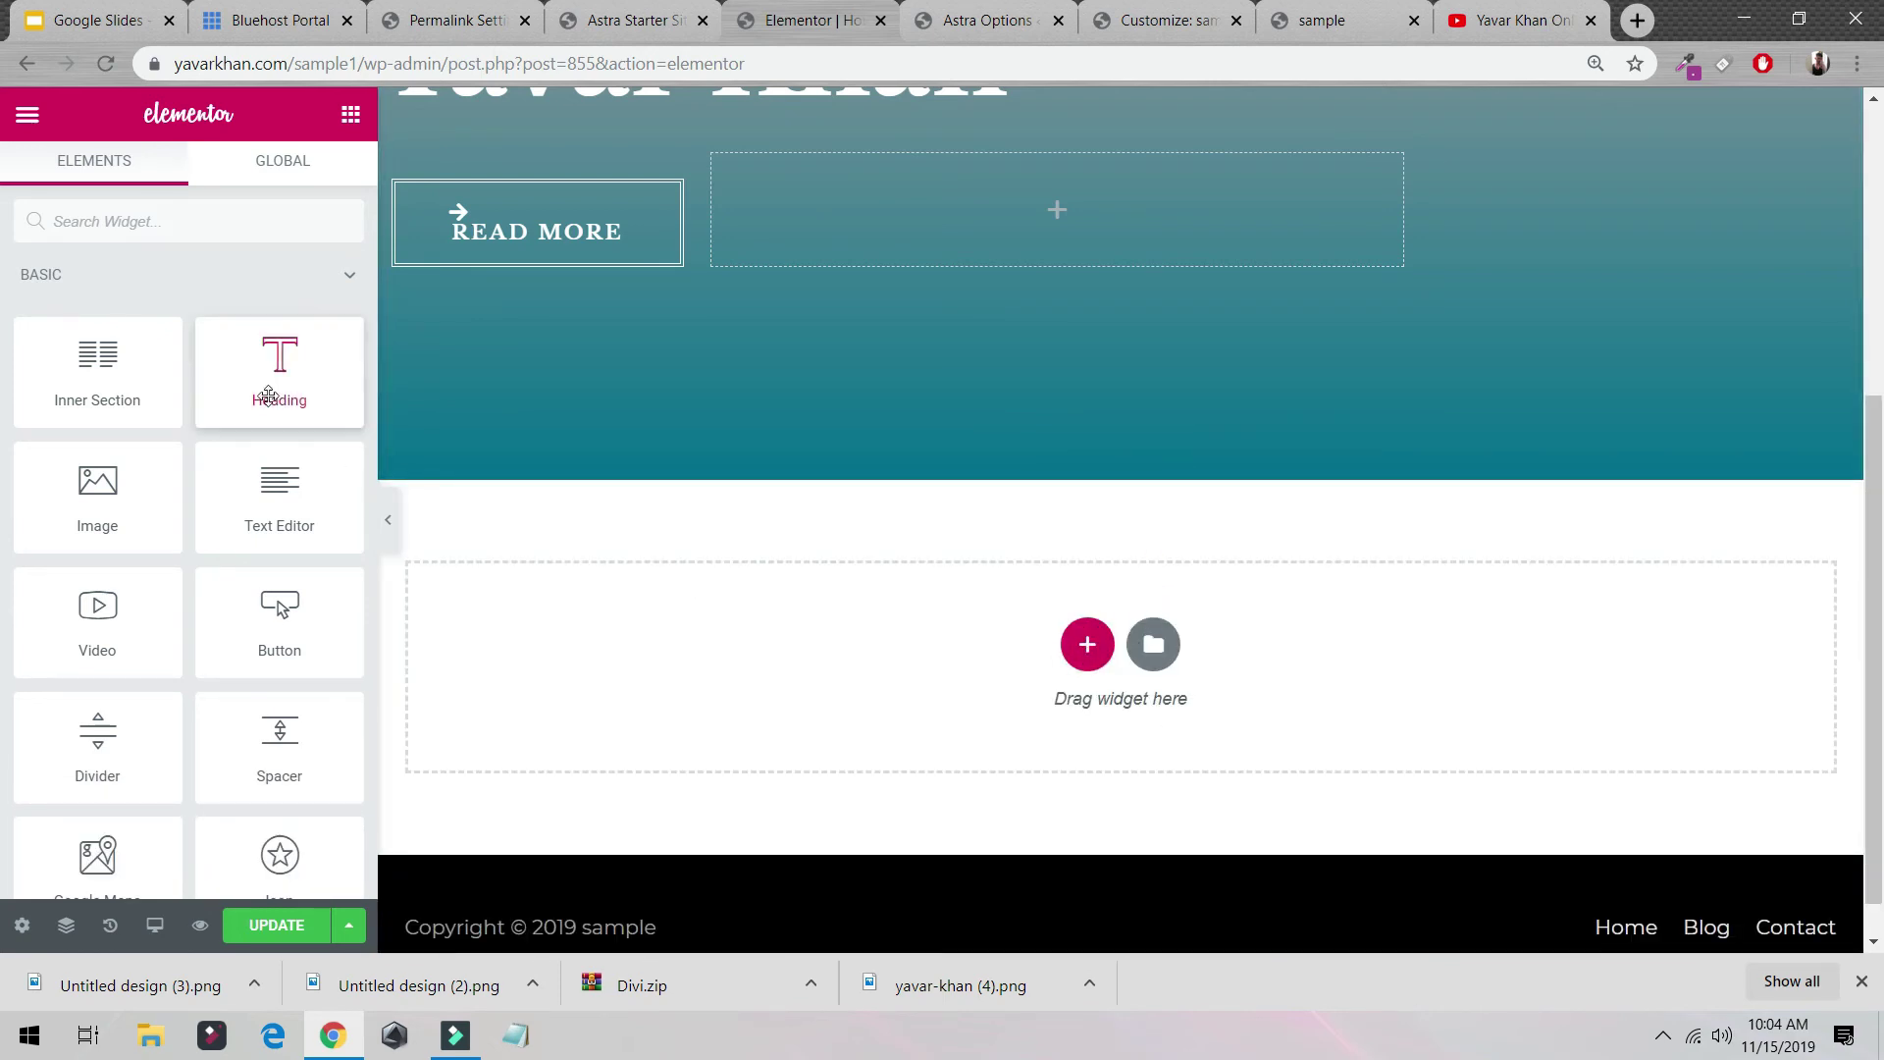
Step: Place a default heading below the teal hero and add an Image widget sized to Thumbnail
left_click_drag(275, 391, 1034, 621)
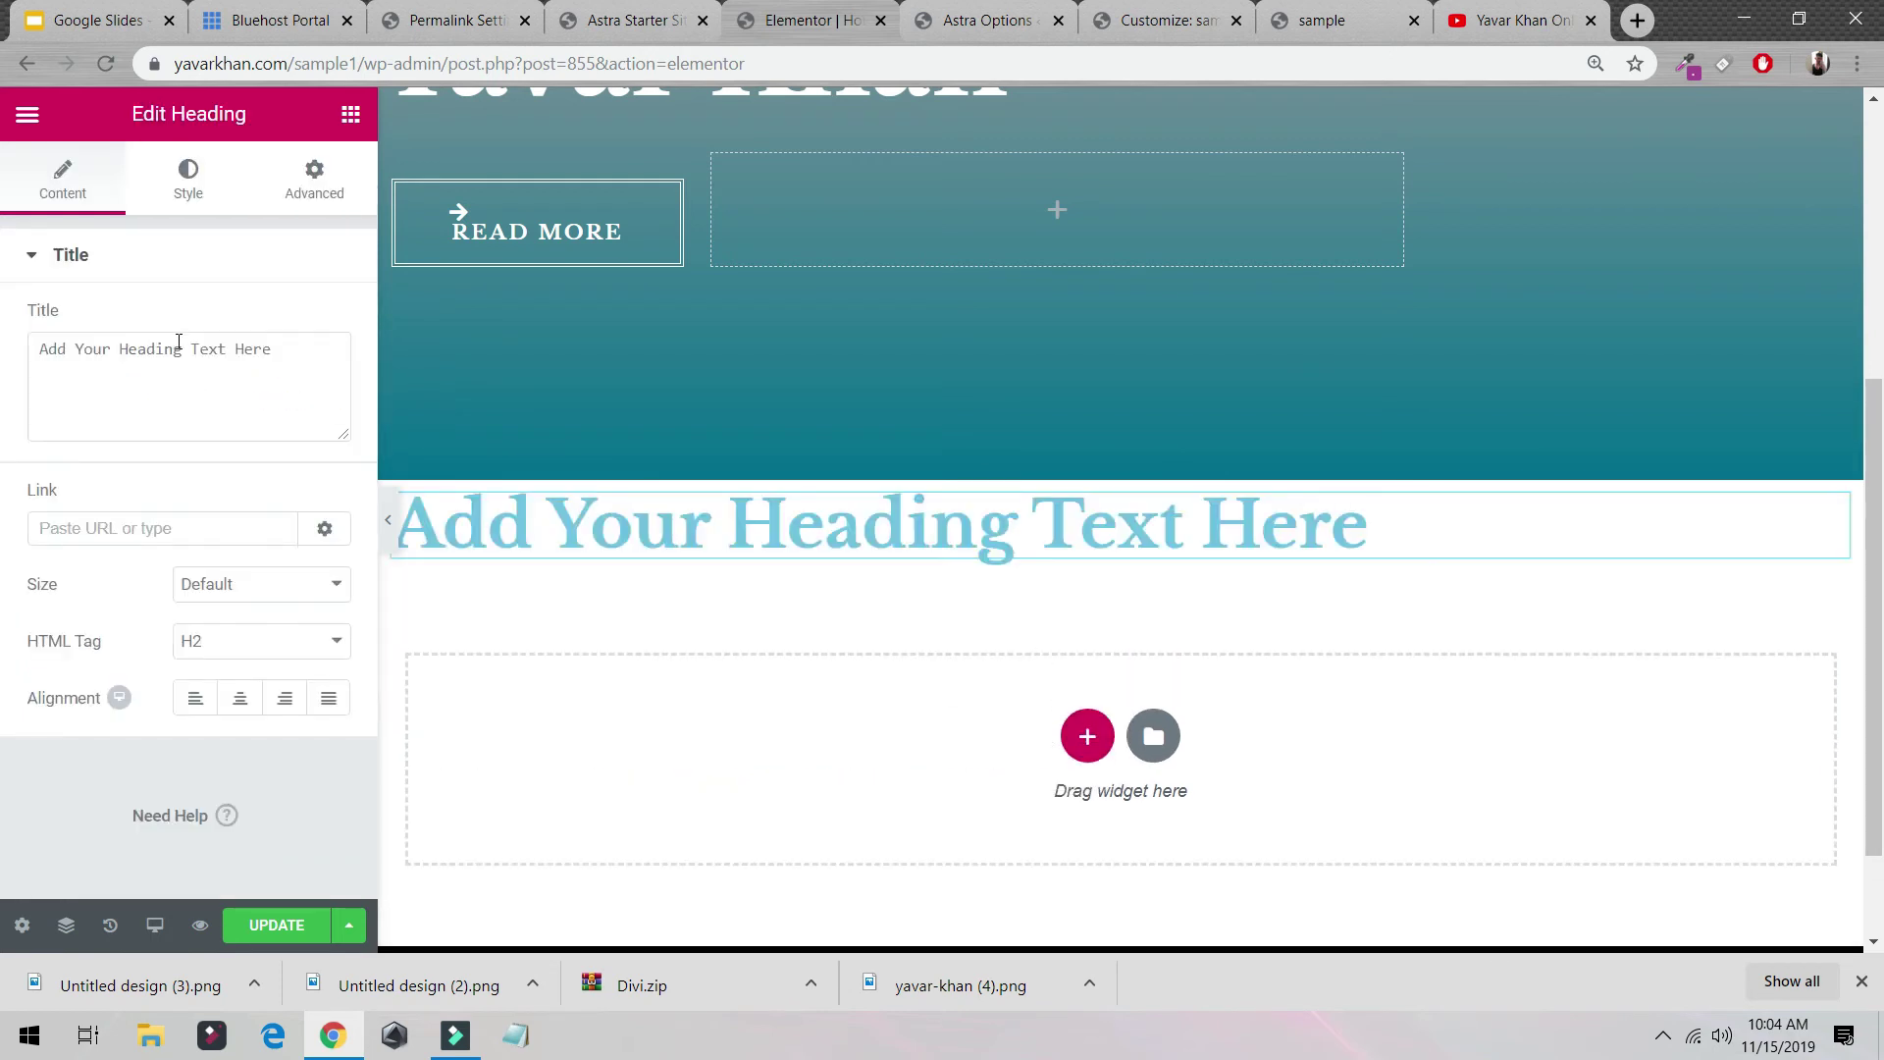
left_click(351, 113)
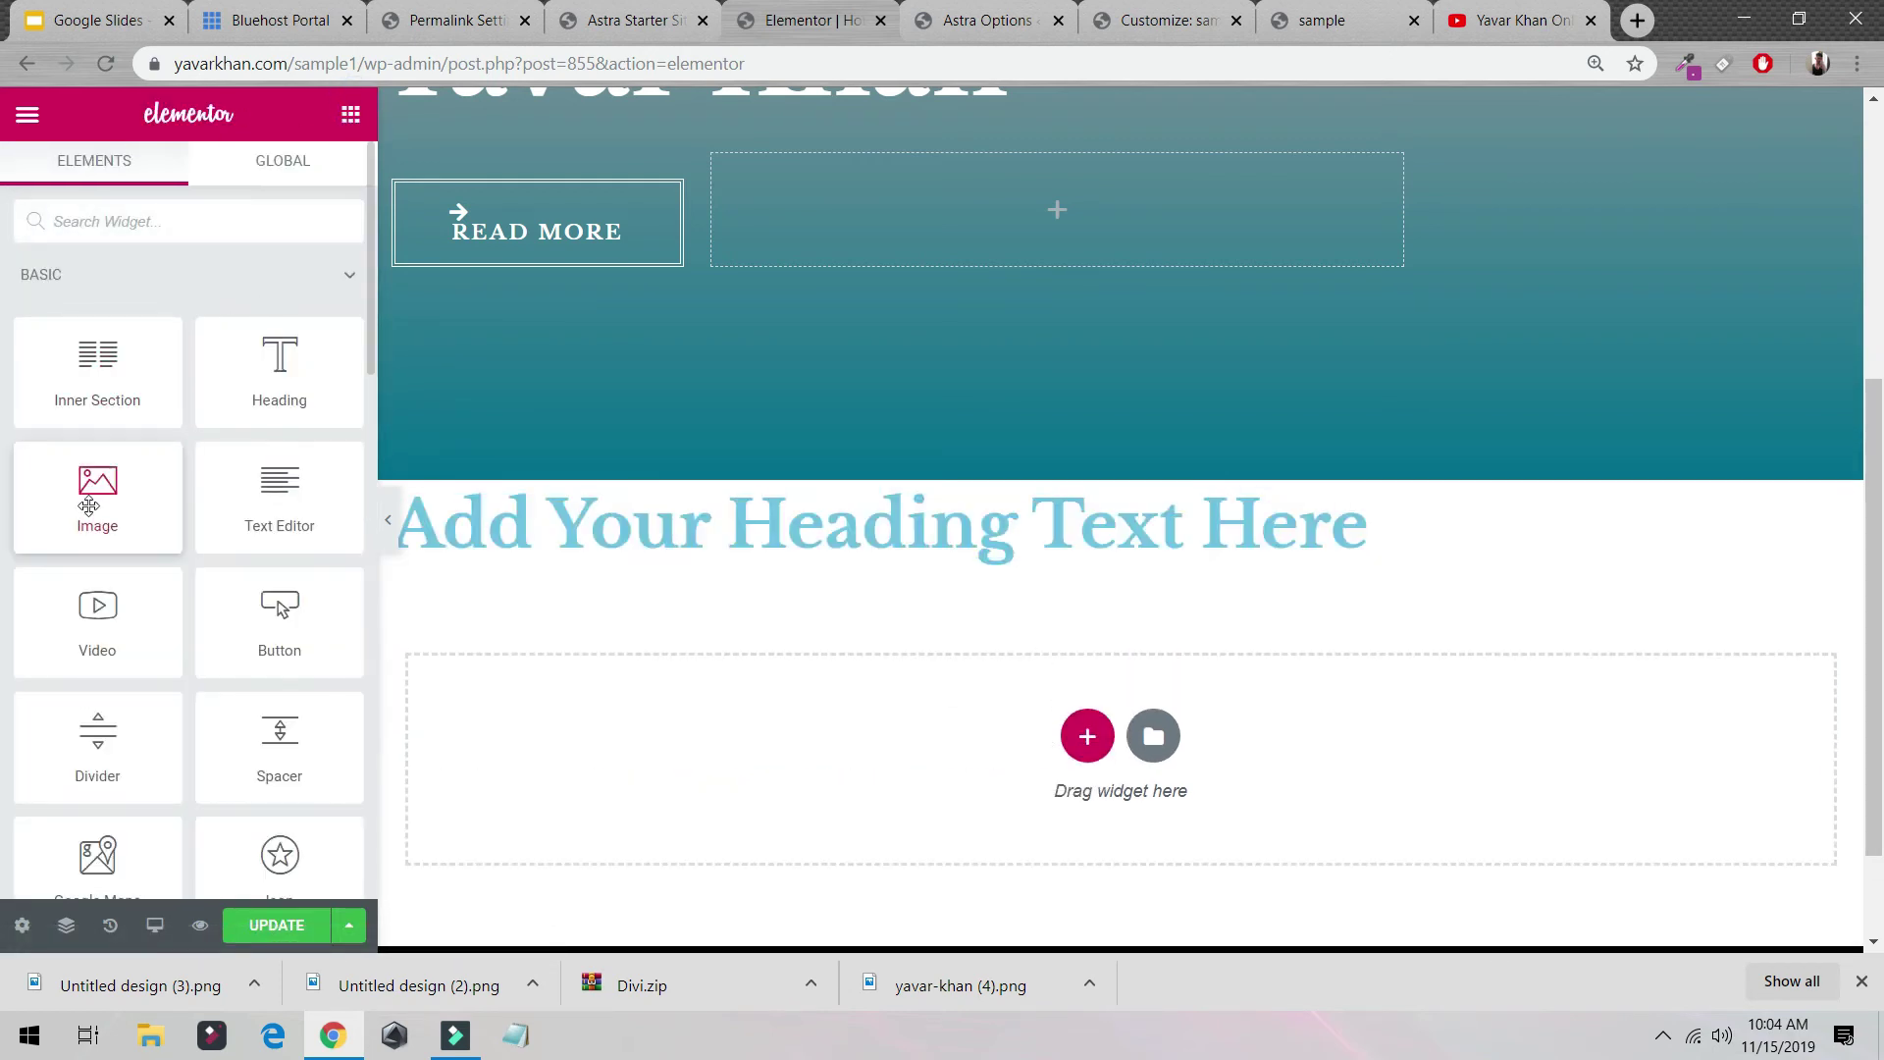
left_click_drag(88, 506, 959, 706)
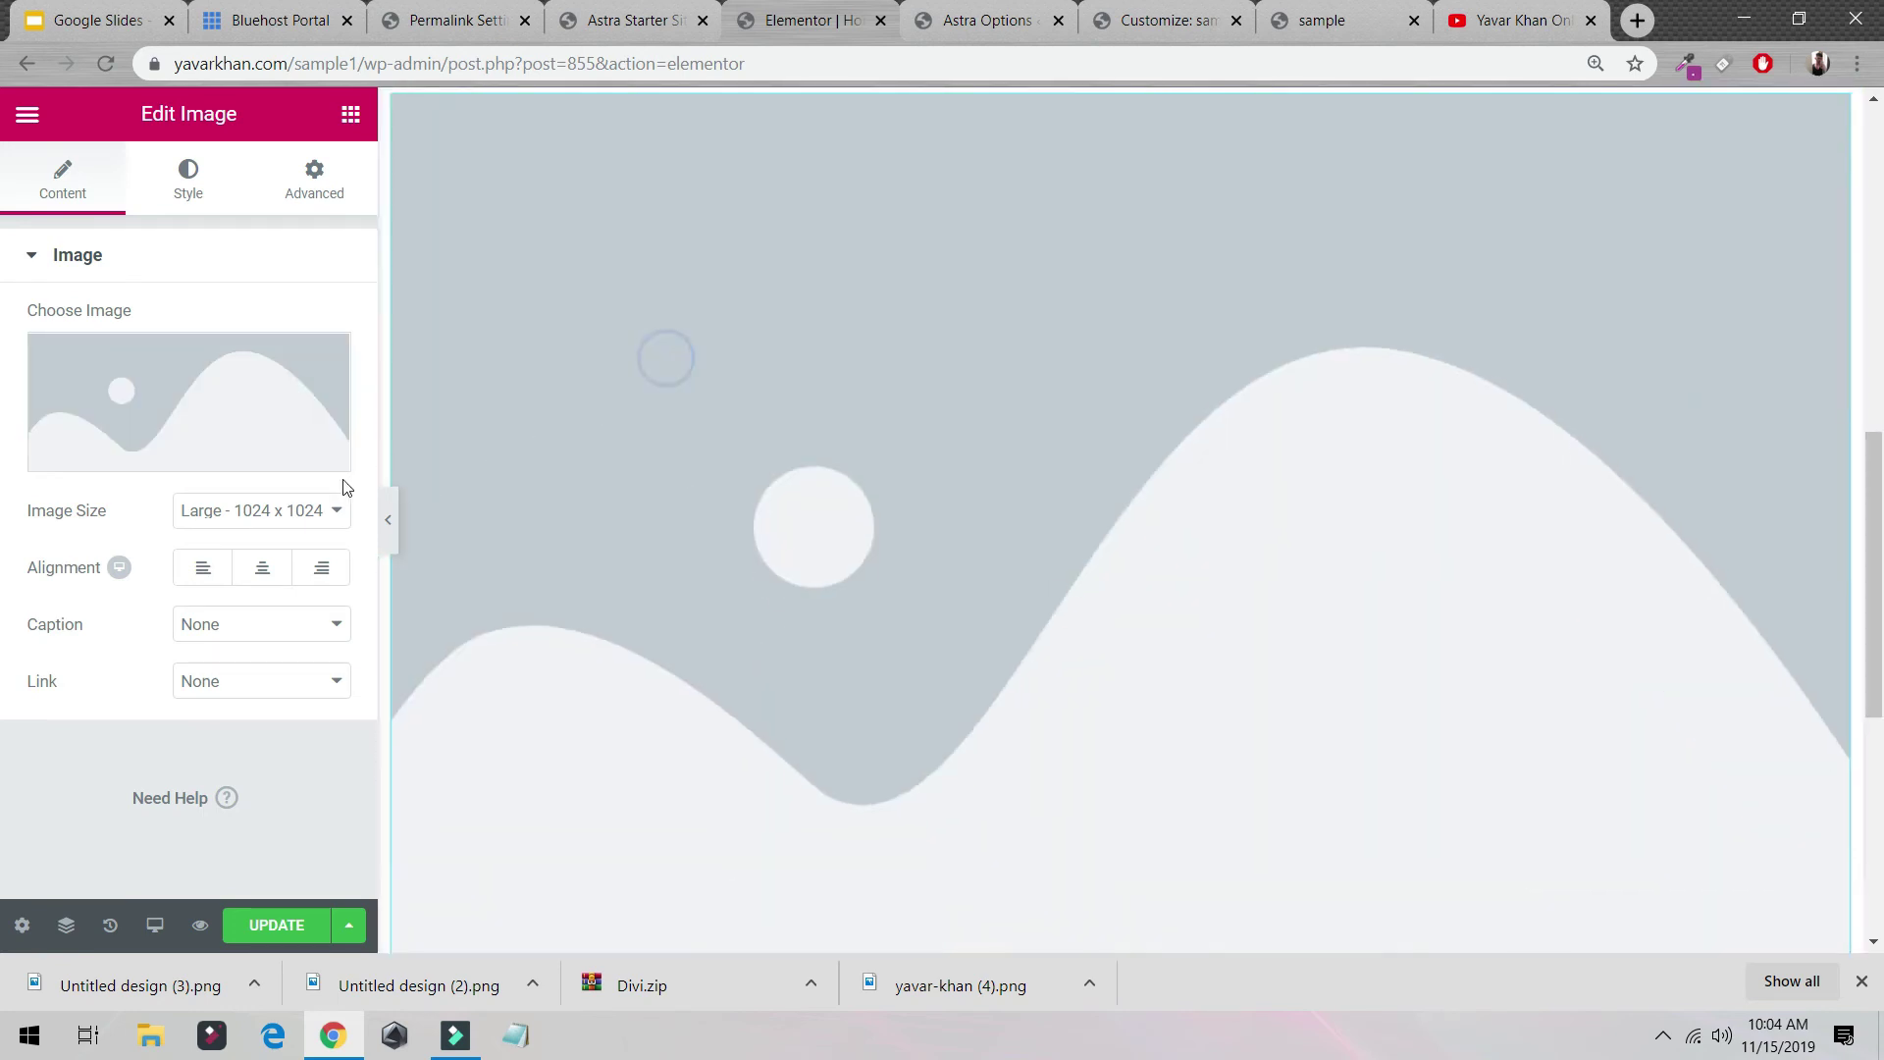
left_click(265, 510)
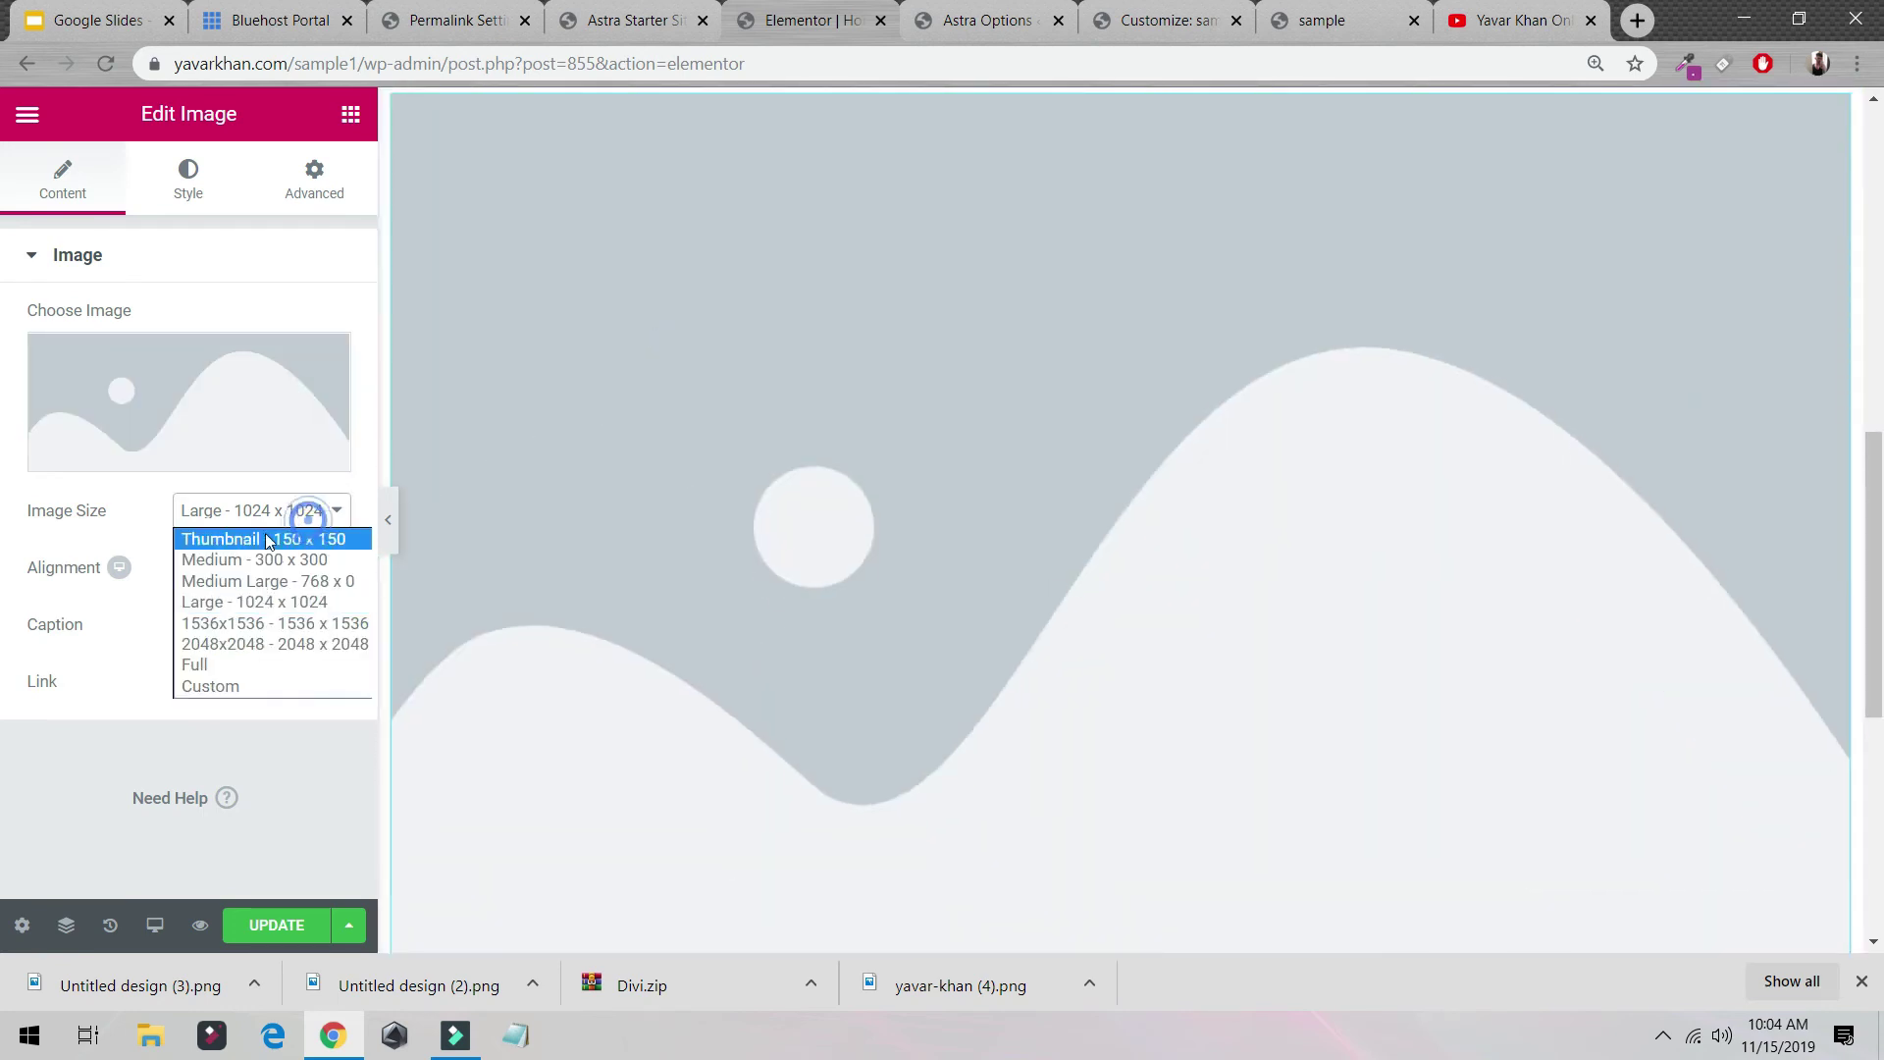
left_click(266, 540)
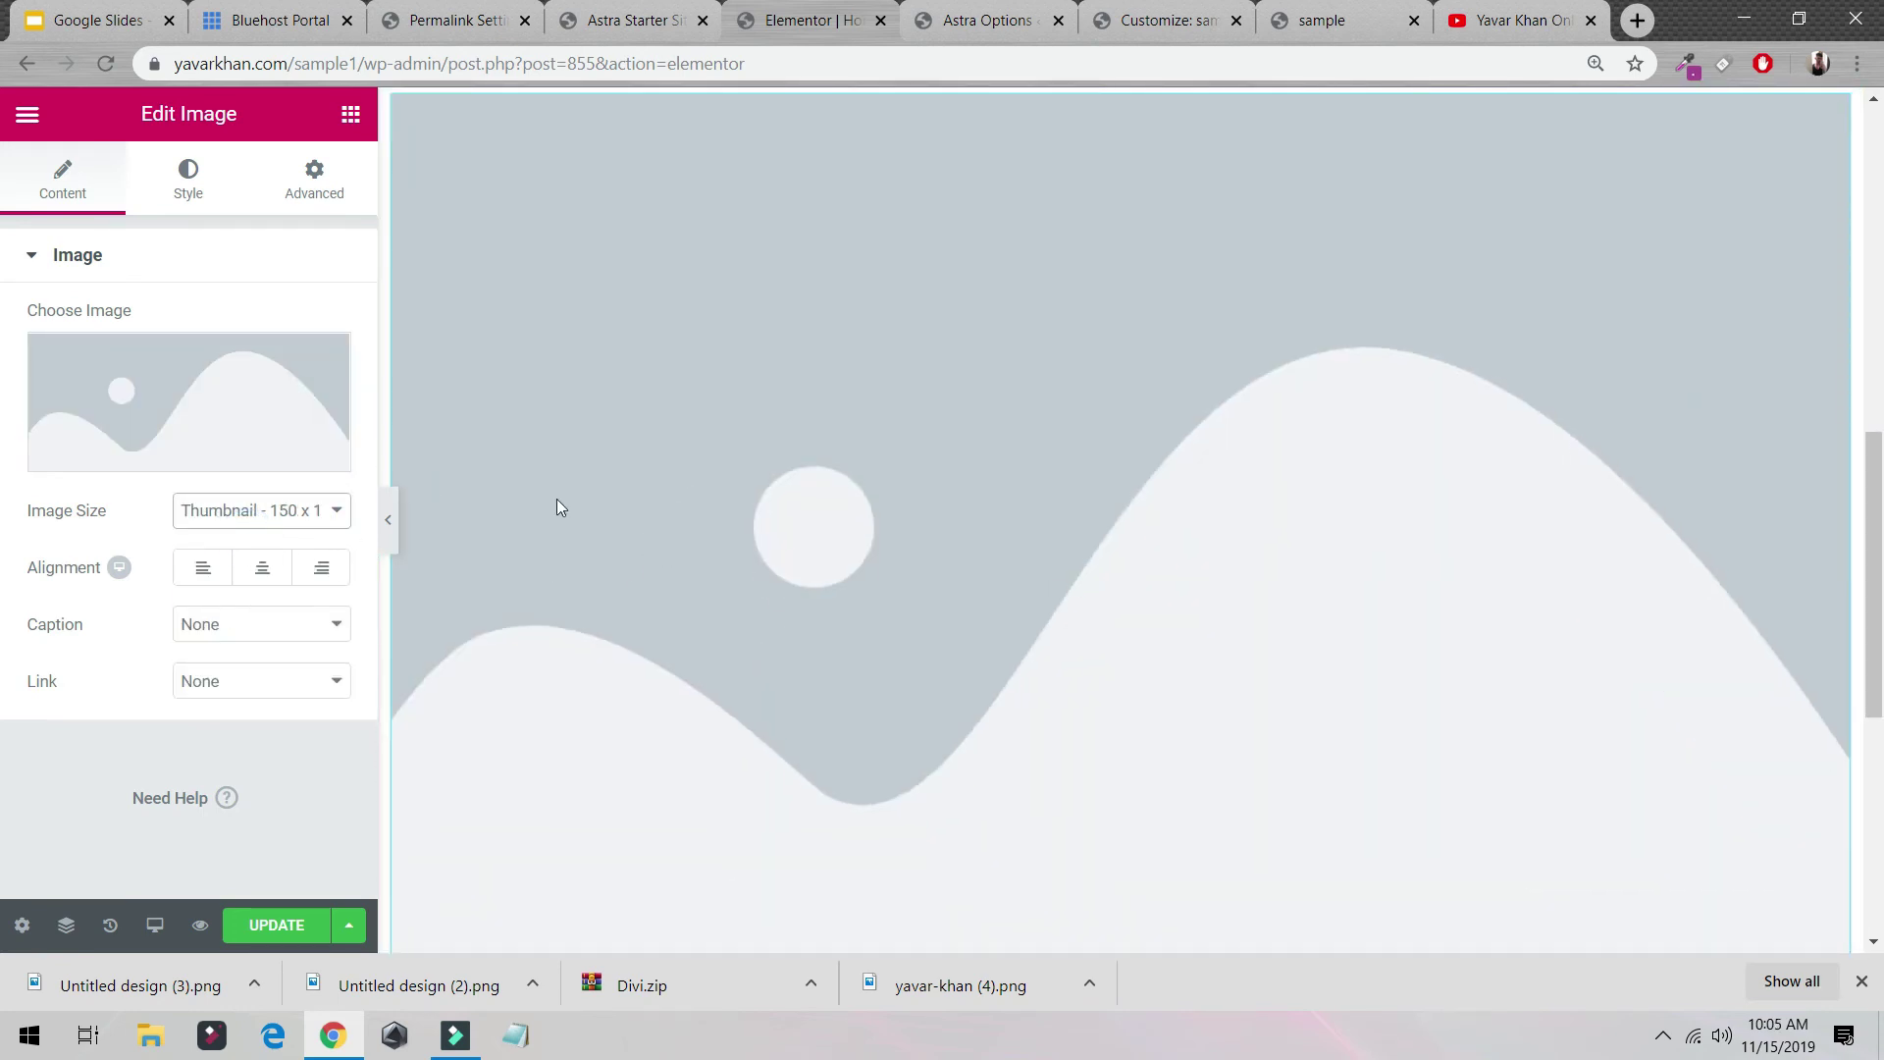
Step: Remove the image section and start a new section awaiting its column structure
scroll(736, 438, "up", 5)
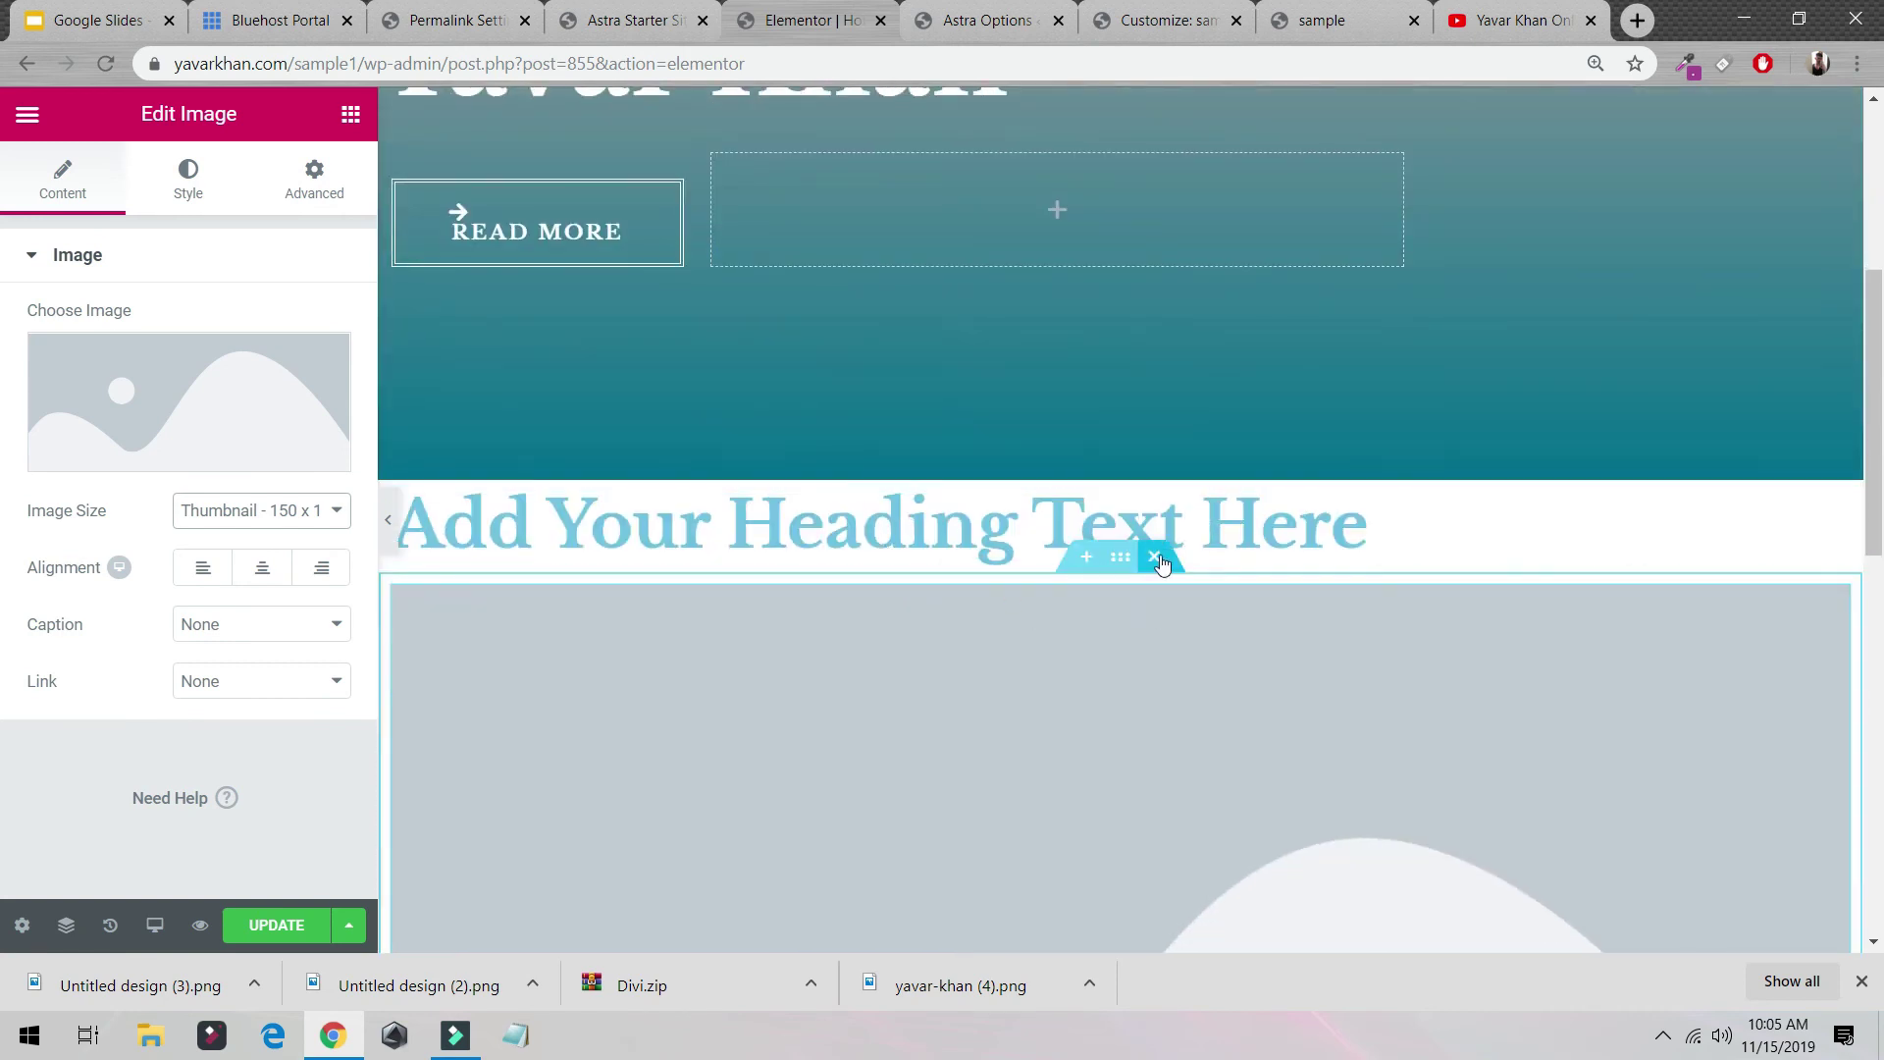
left_click(1155, 556)
left_click(1085, 744)
scroll(1080, 736, "down", 3)
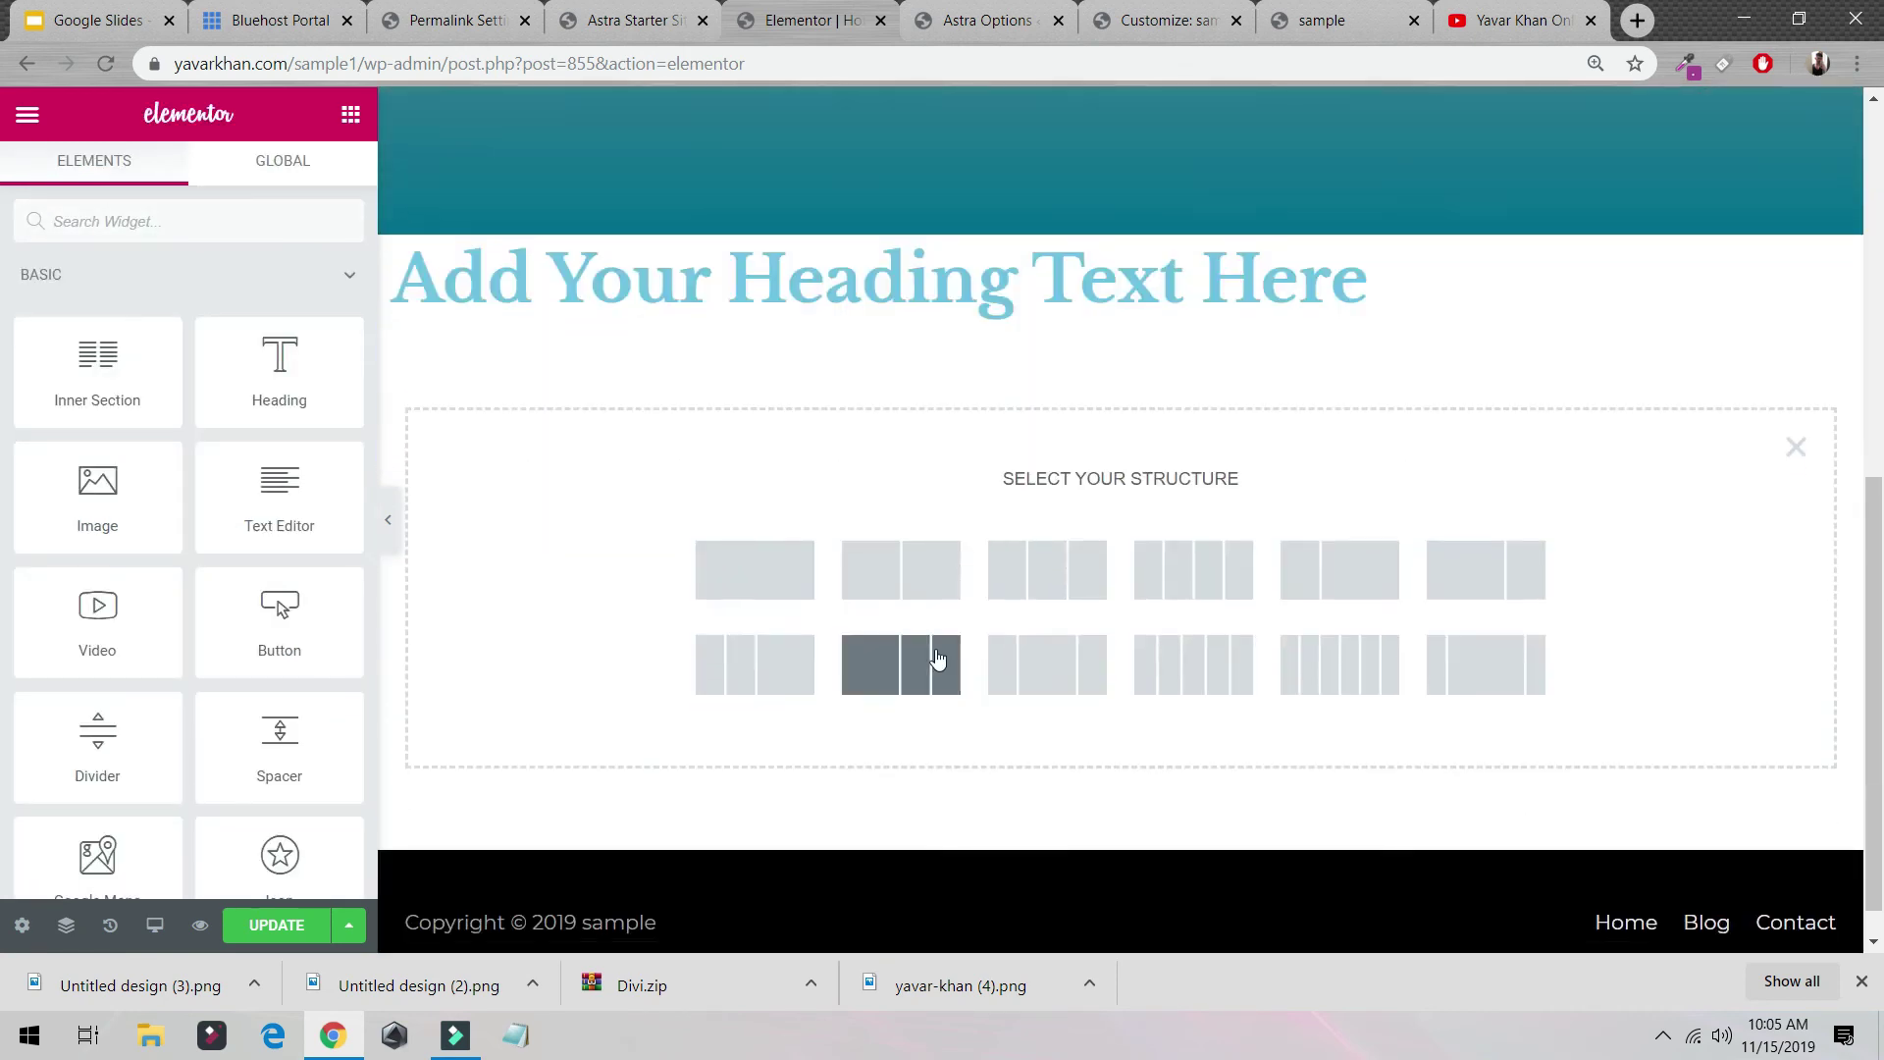
Step: Create a five-column section and add two YouTube Video widgets to it
left_click(1185, 665)
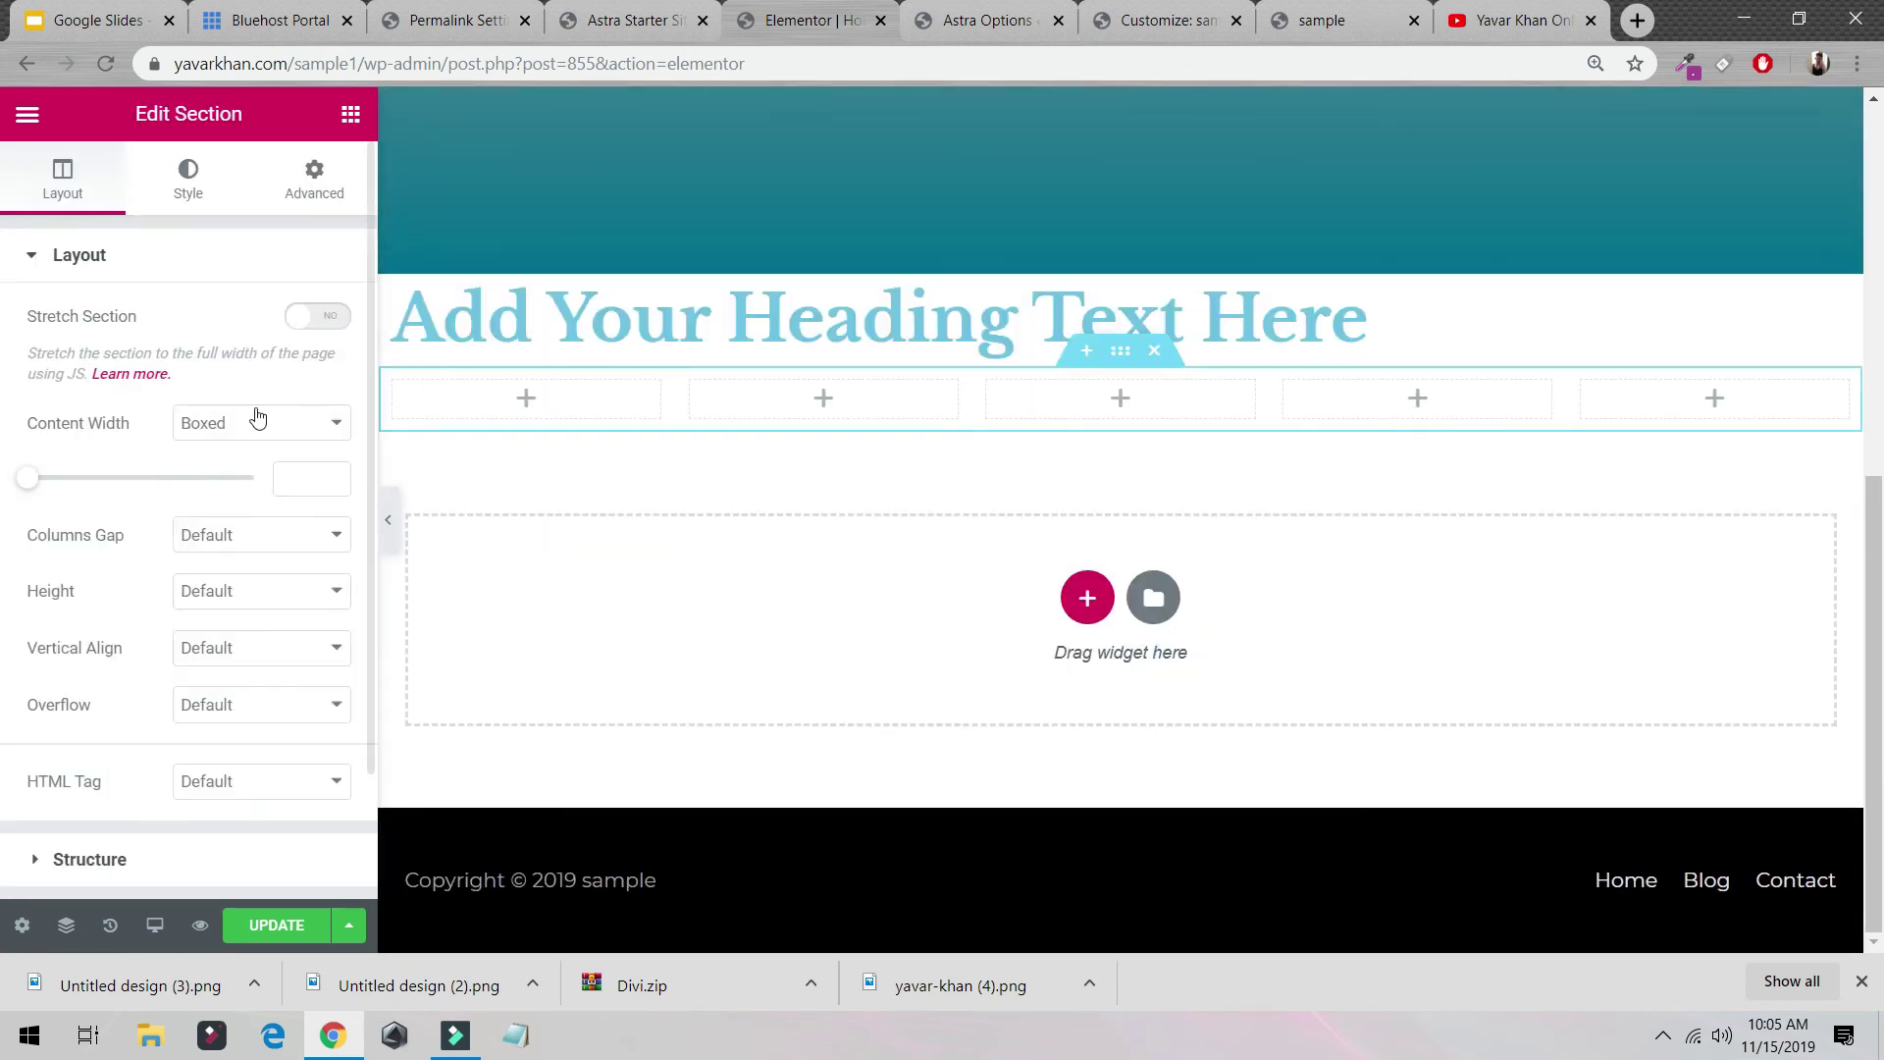
left_click(351, 114)
scroll(197, 547, "down", 3)
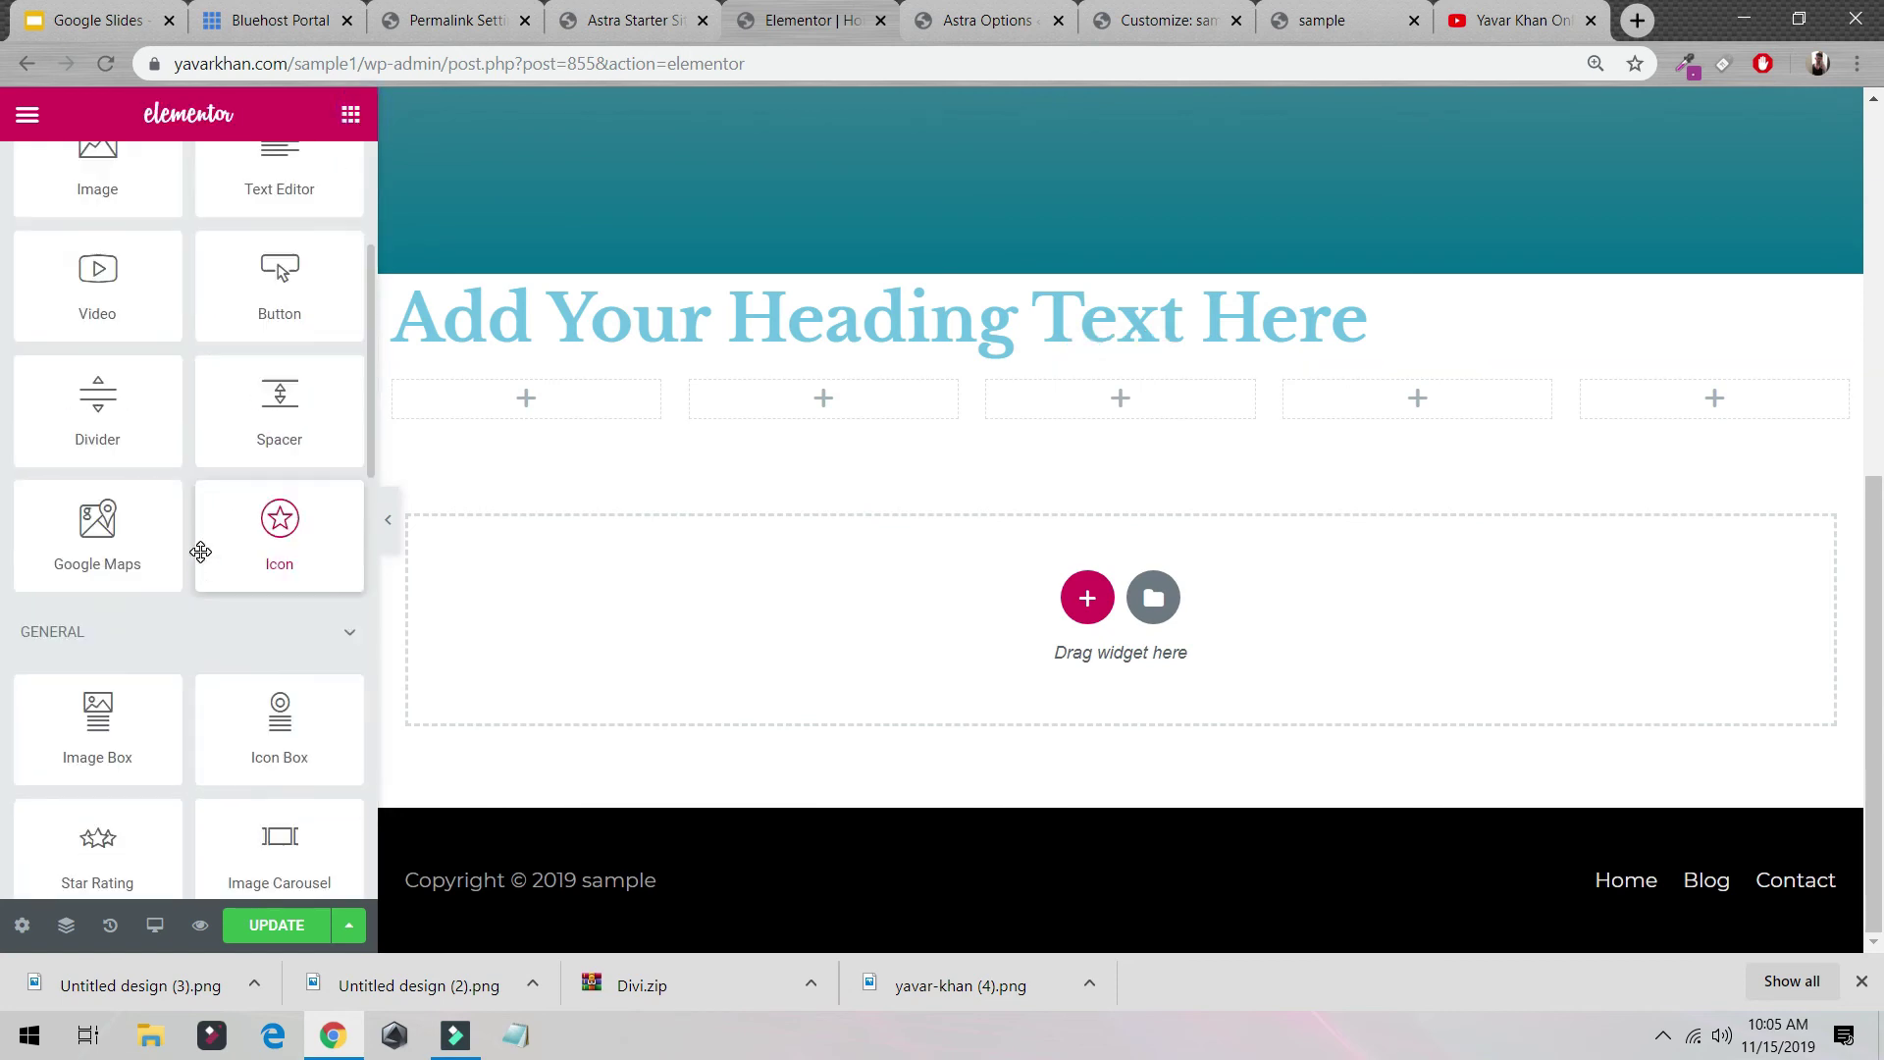
left_click_drag(85, 295, 687, 420)
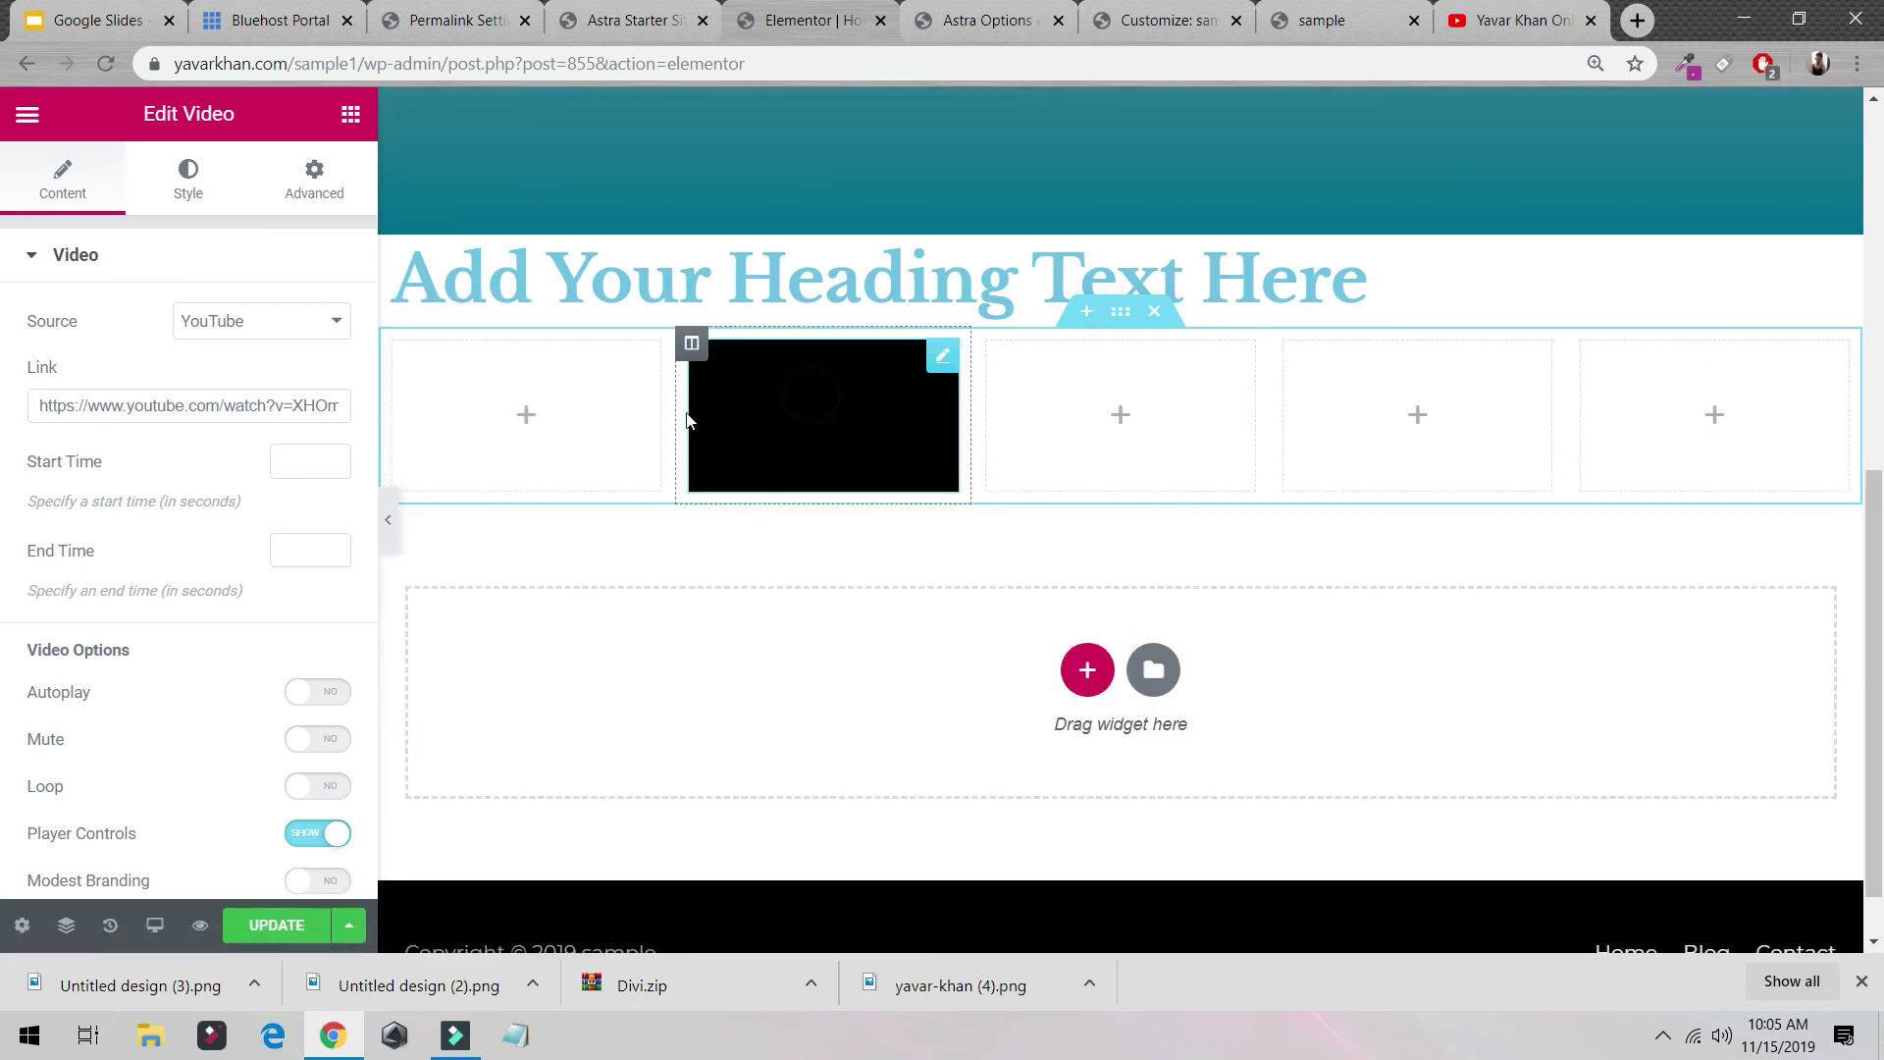
left_click(350, 113)
left_click_drag(98, 619, 526, 407)
left_click(310, 185)
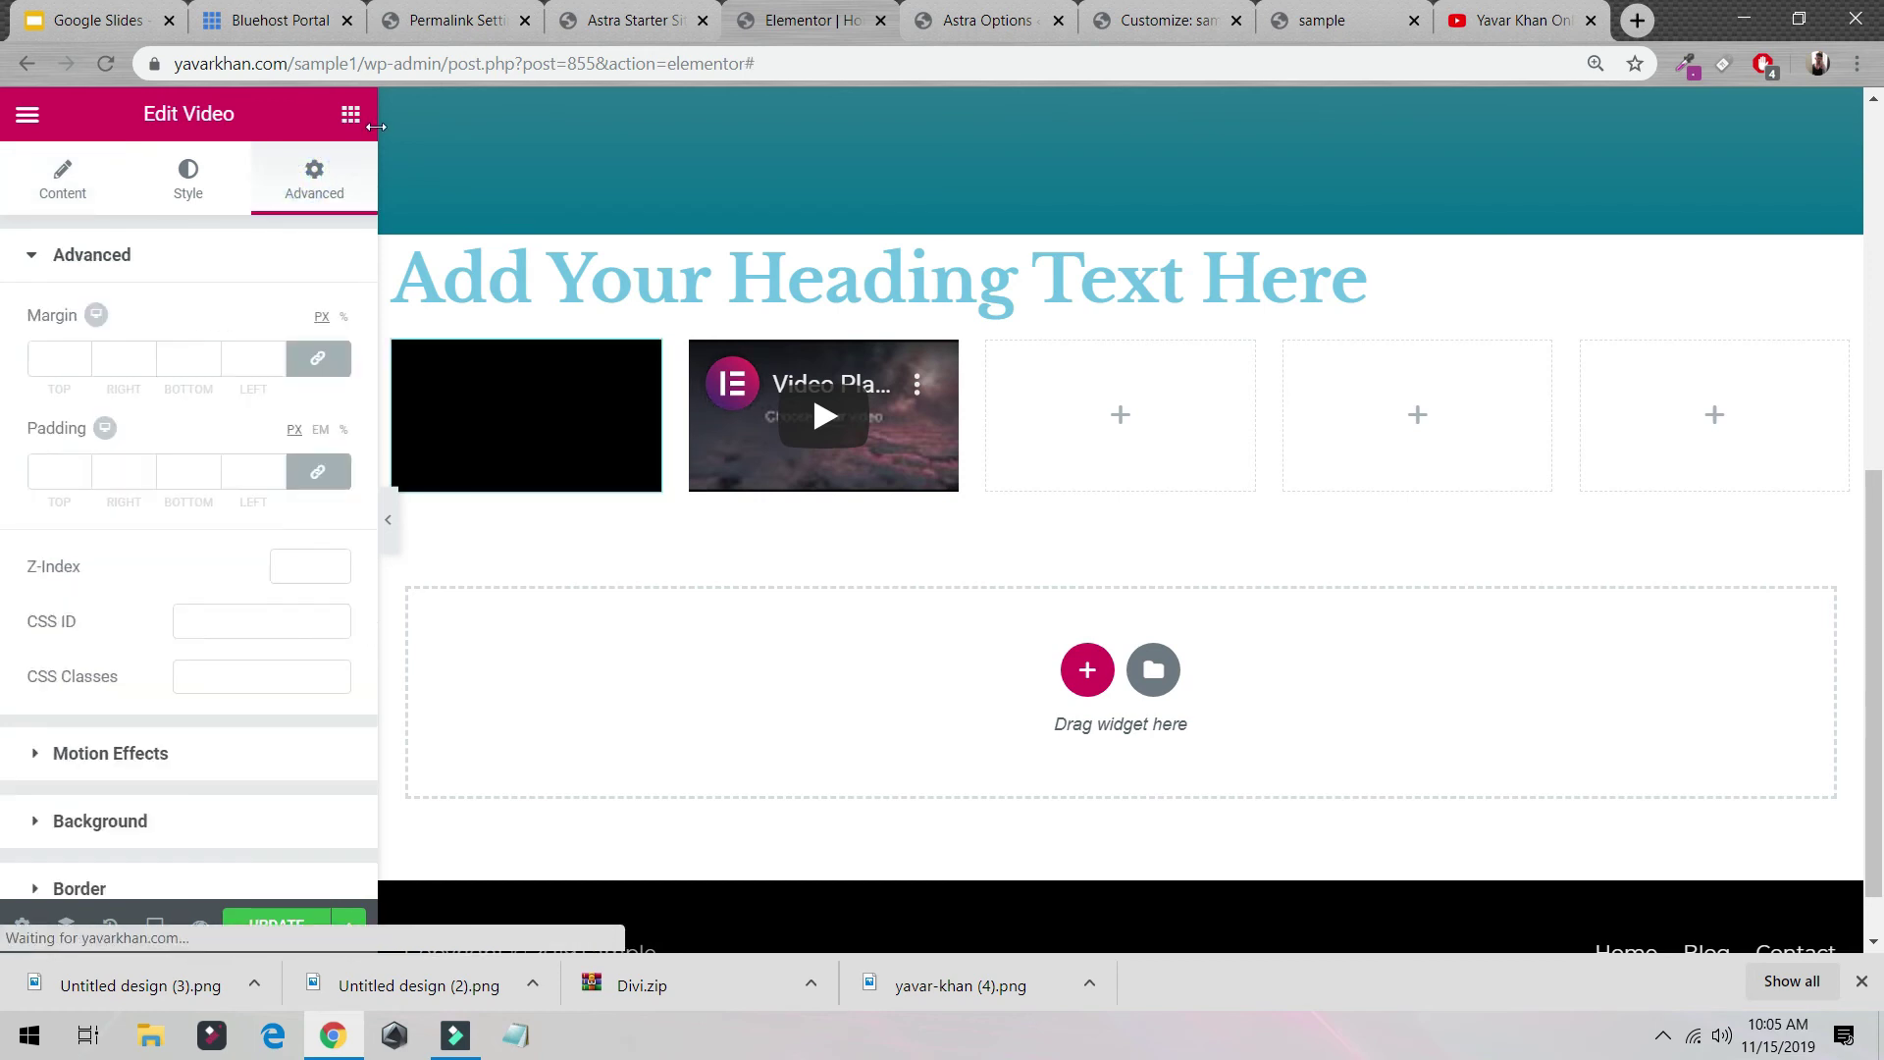
Step: Put a star icon in the third column and a My Skill progress bar in the fourth
left_click(351, 114)
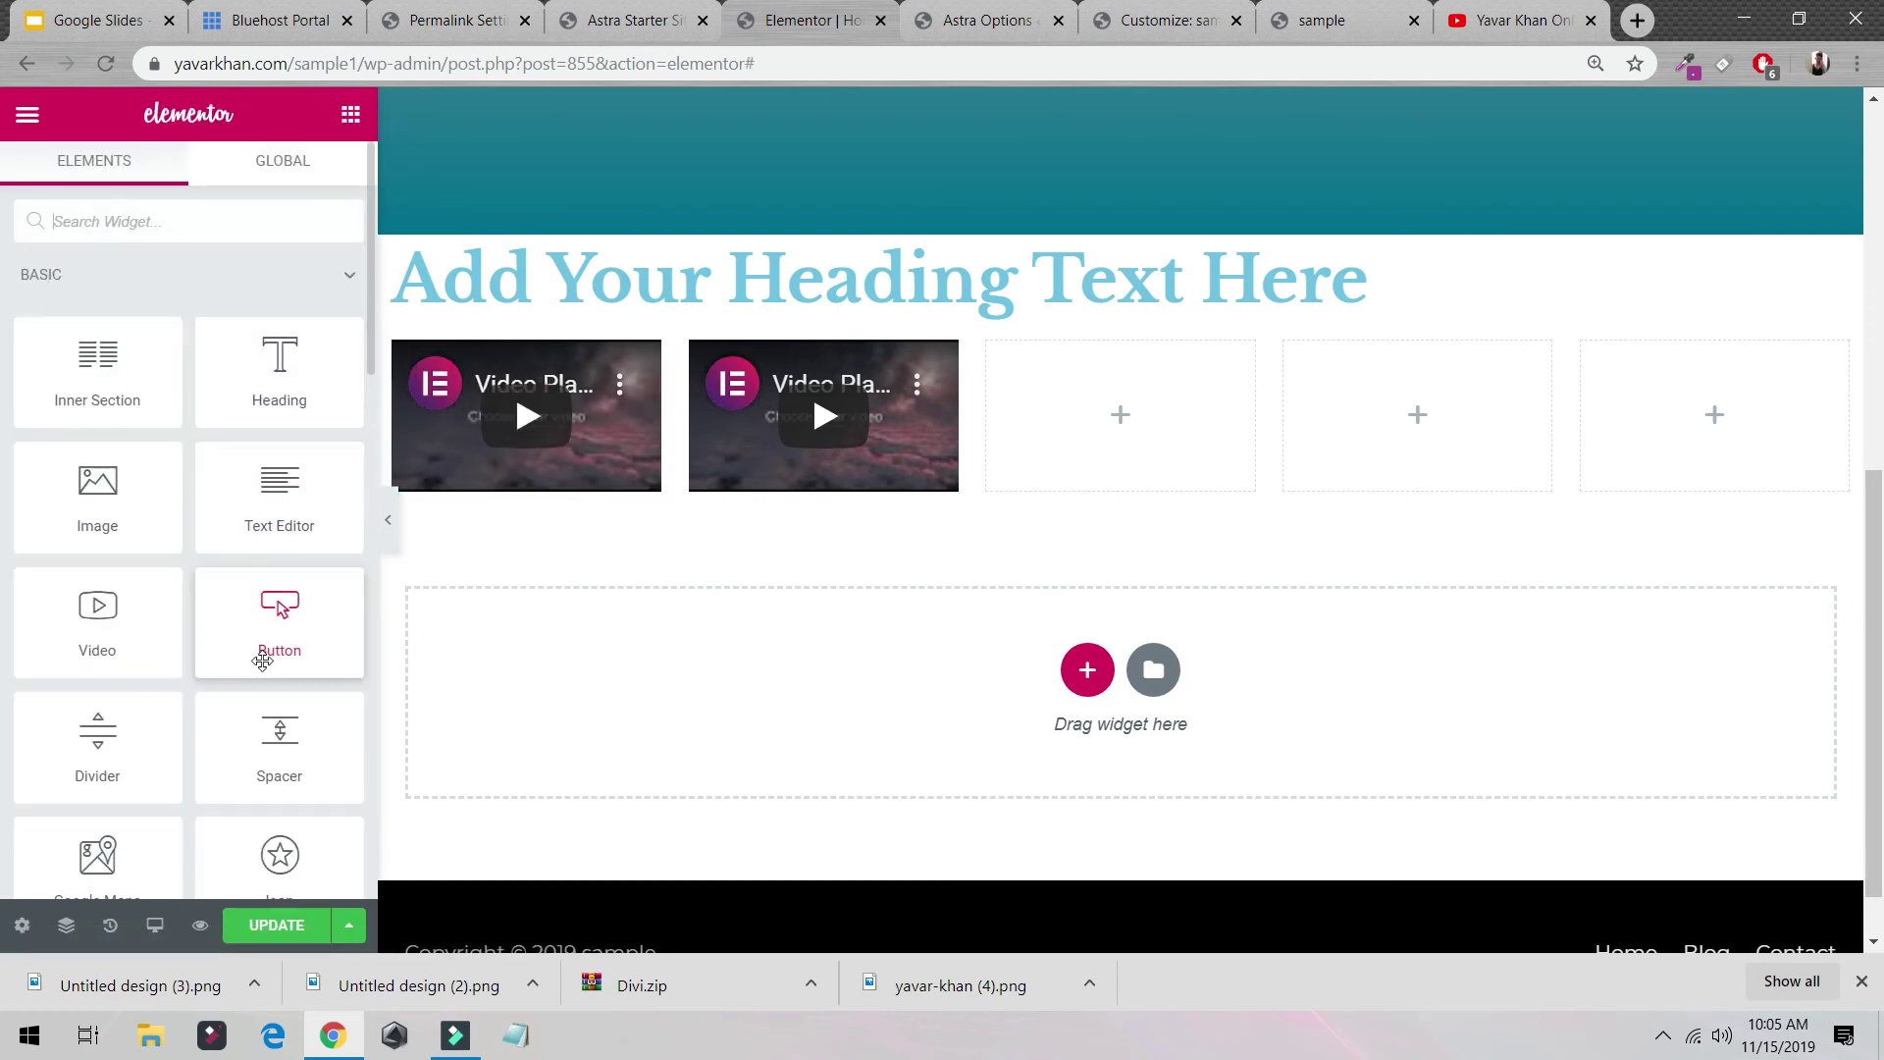
left_click_drag(280, 854, 1058, 417)
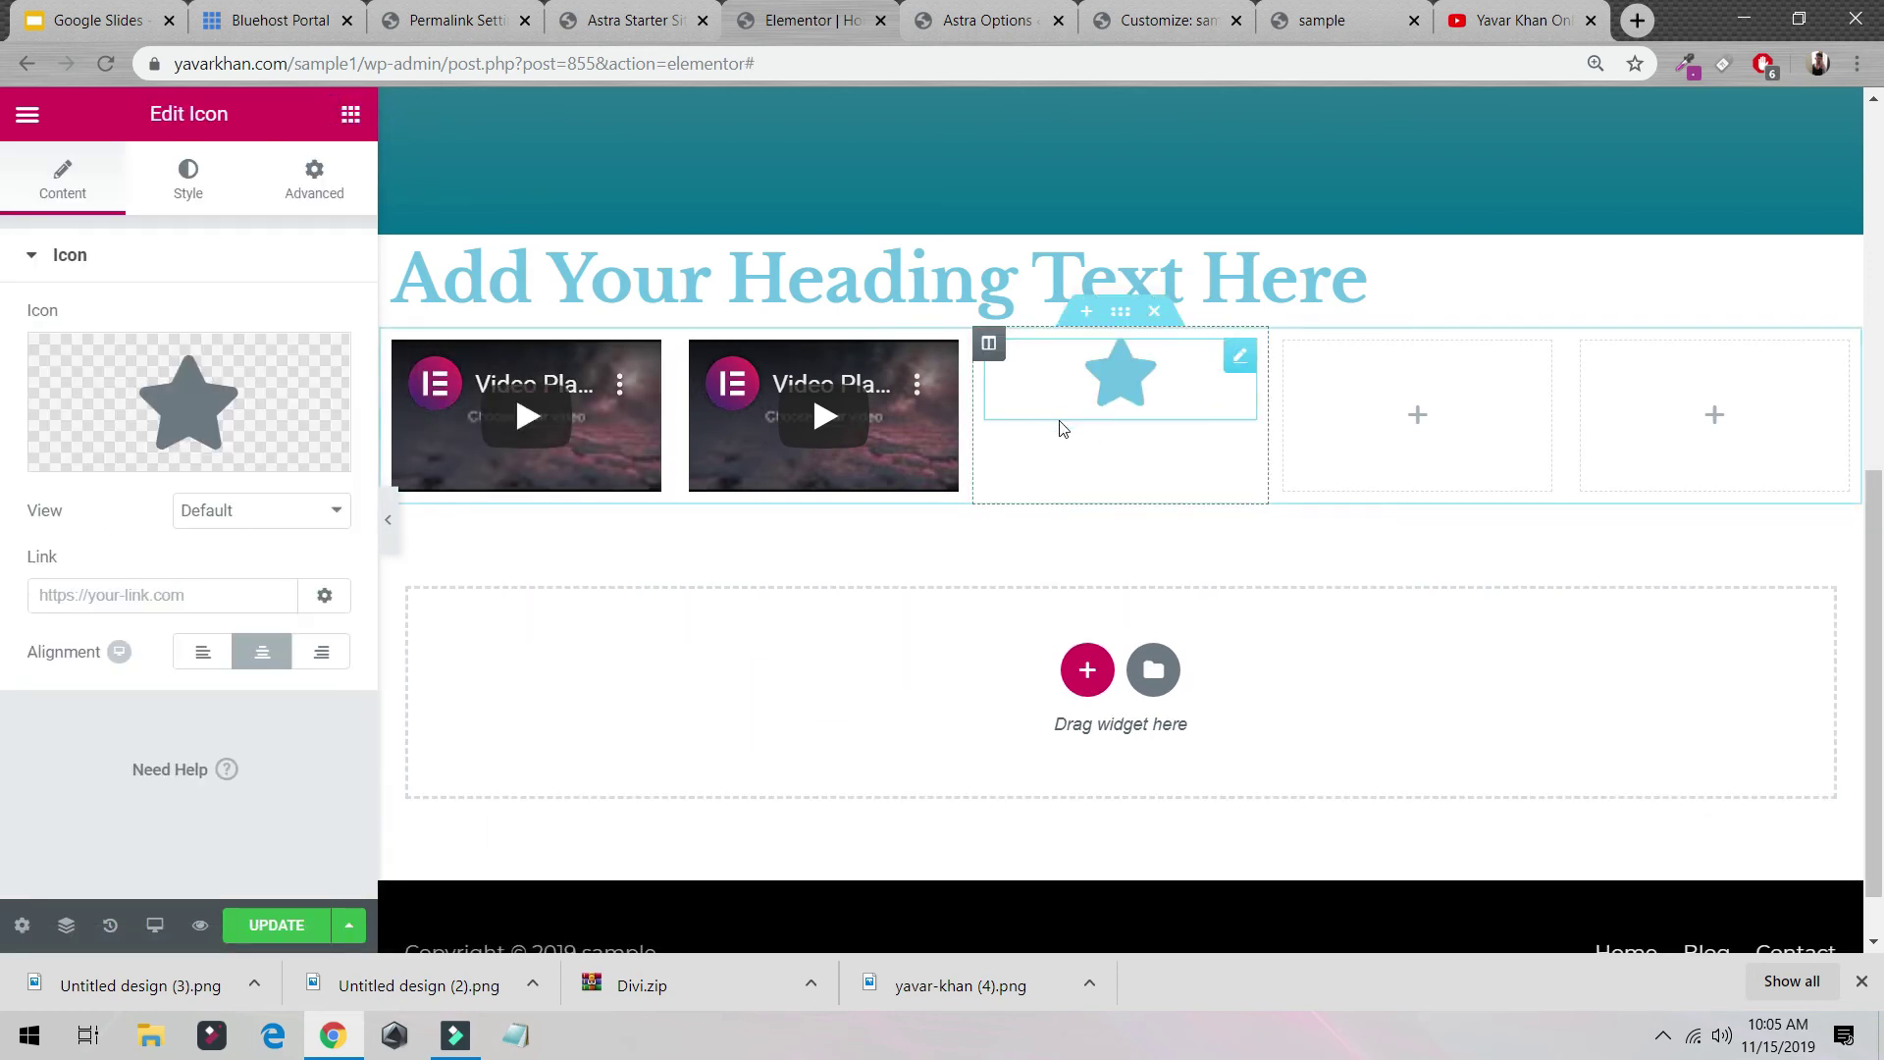
left_click(307, 183)
scroll(182, 543, "down", 5)
scroll(300, 180, "up", 5)
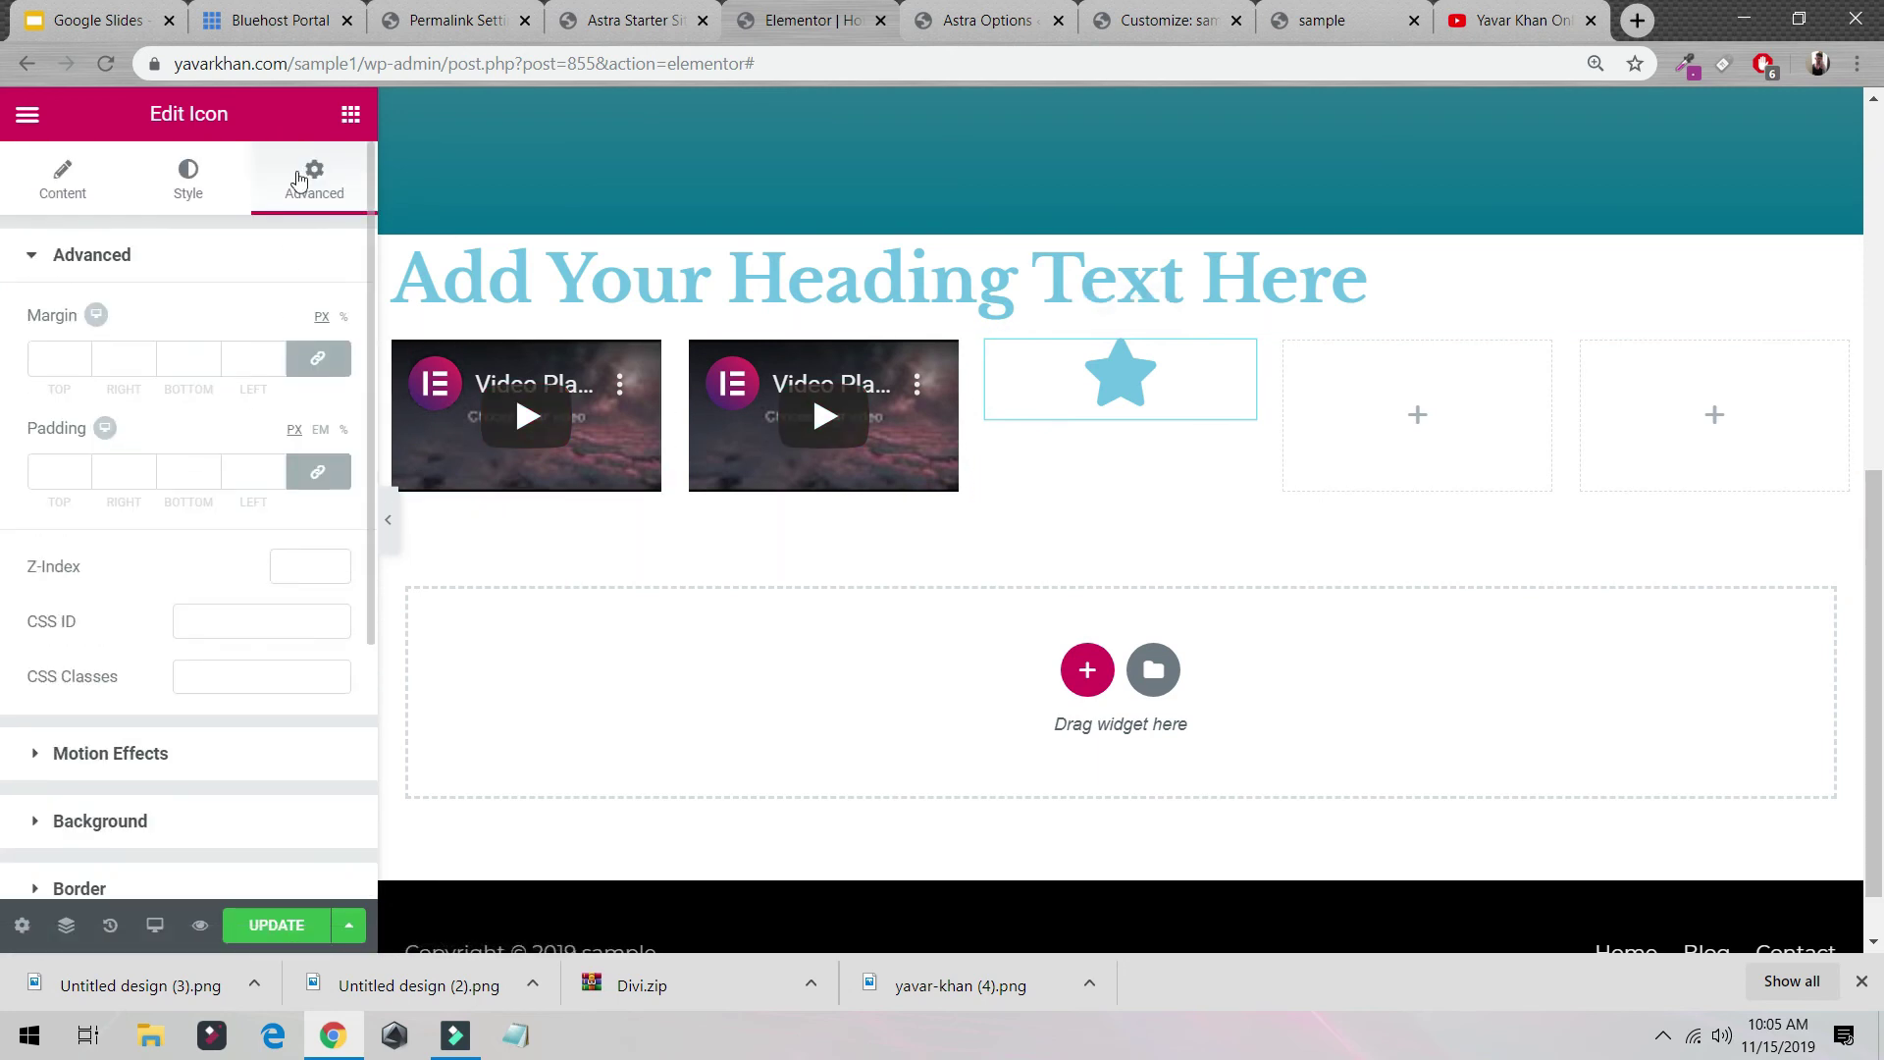
left_click(350, 114)
scroll(253, 534, "down", 5)
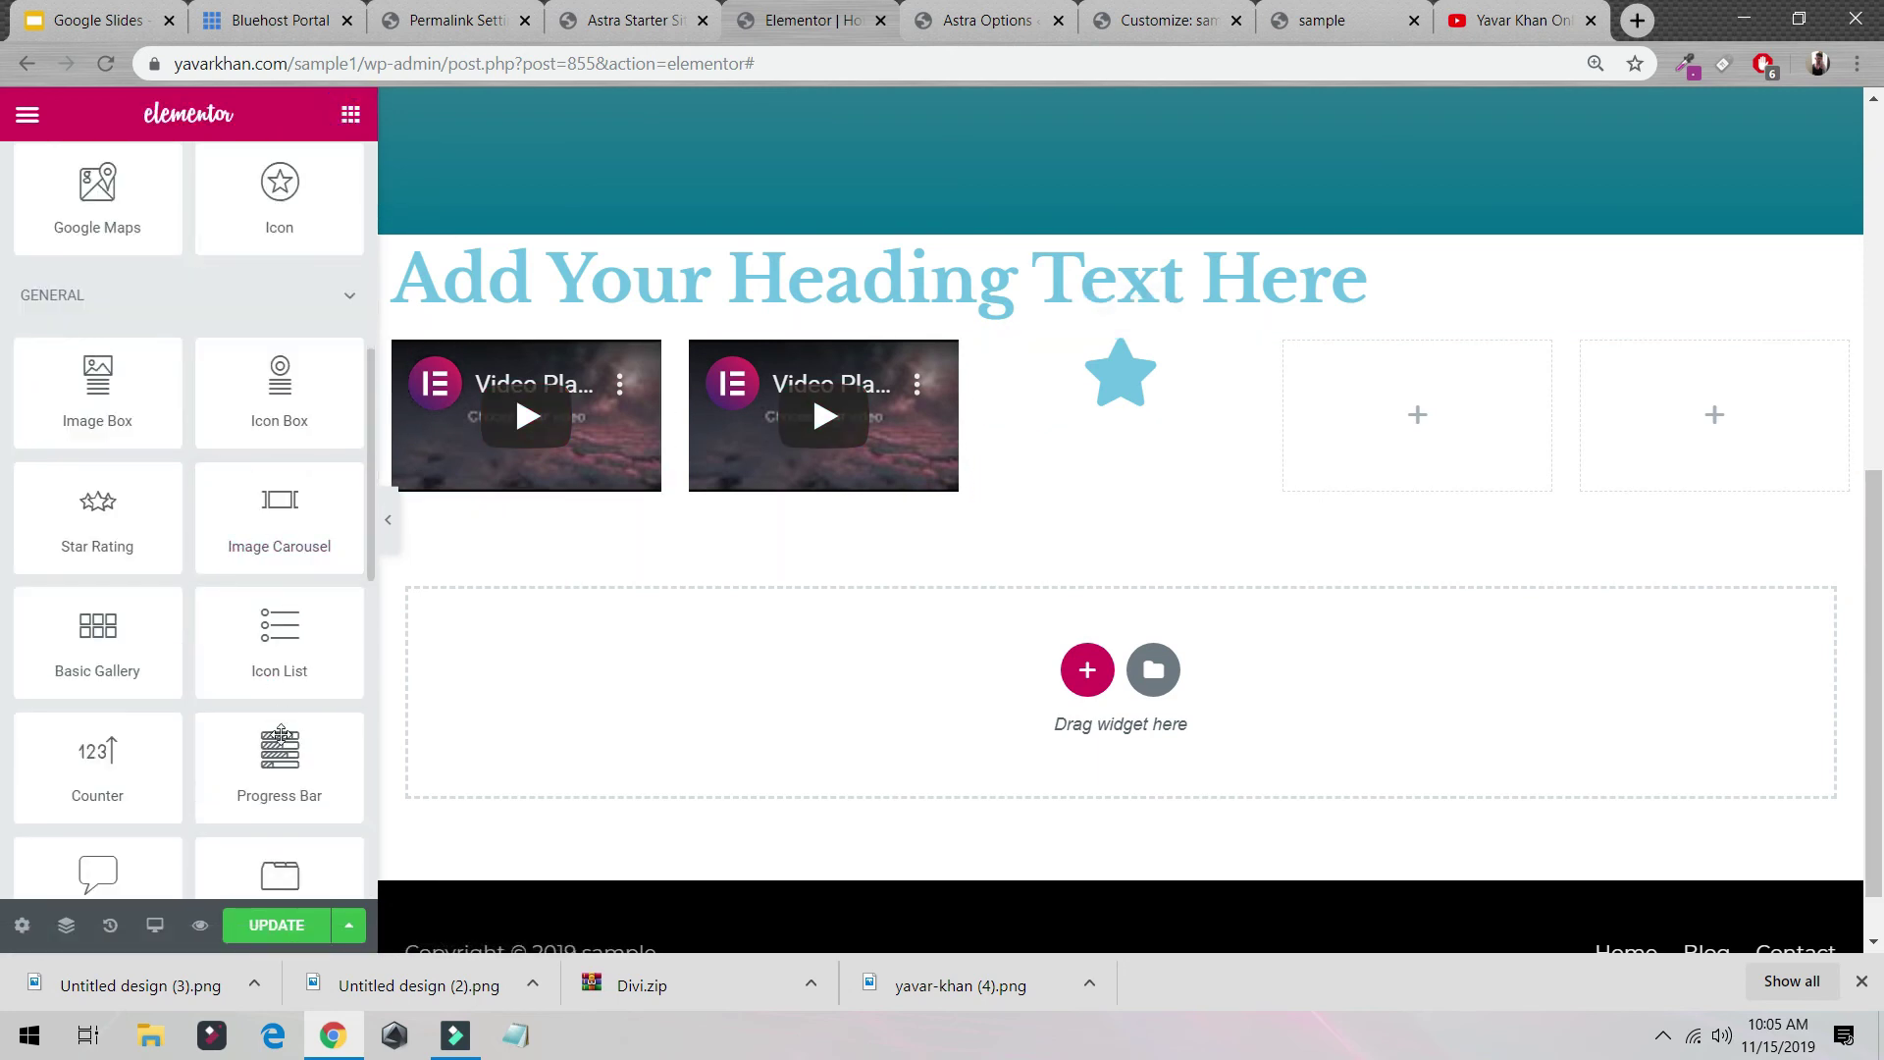
left_click_drag(280, 756, 1408, 420)
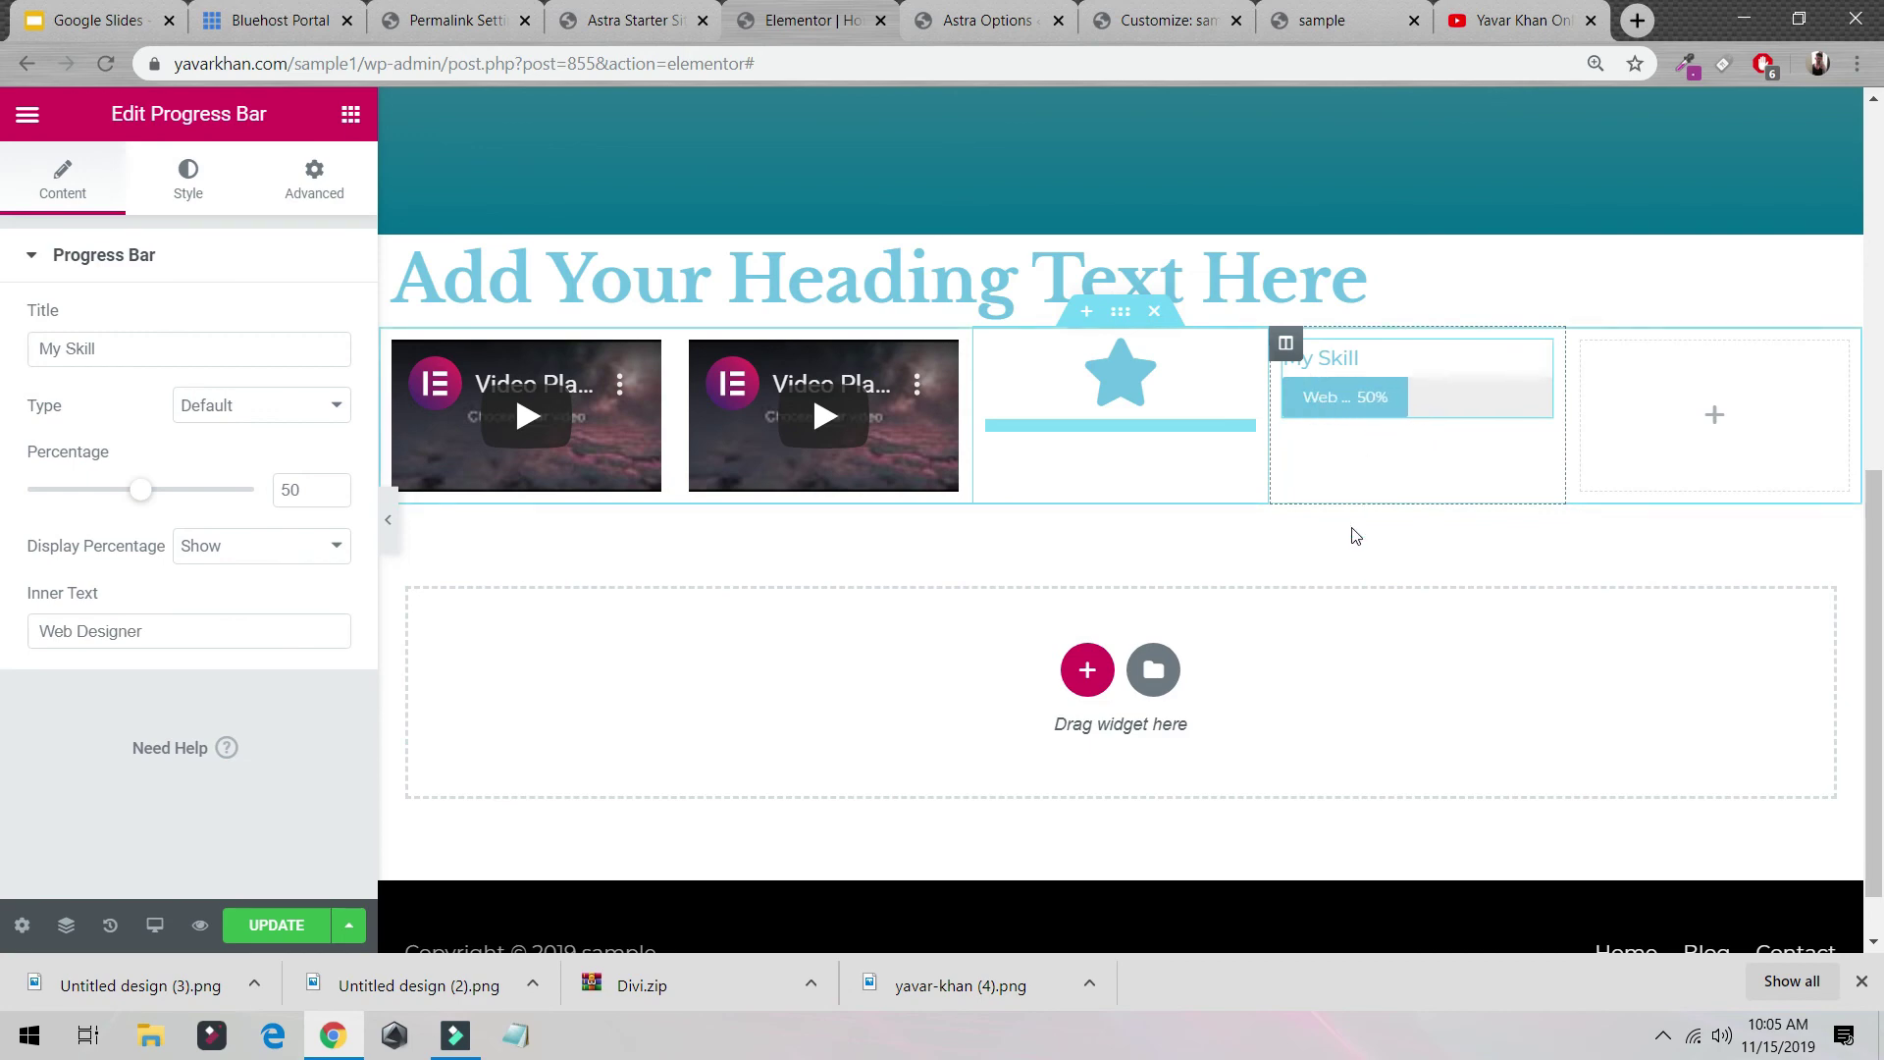
Step: From the template library's Blocks tab, preview and insert the Frequently Asked Questions block
left_click(1156, 677)
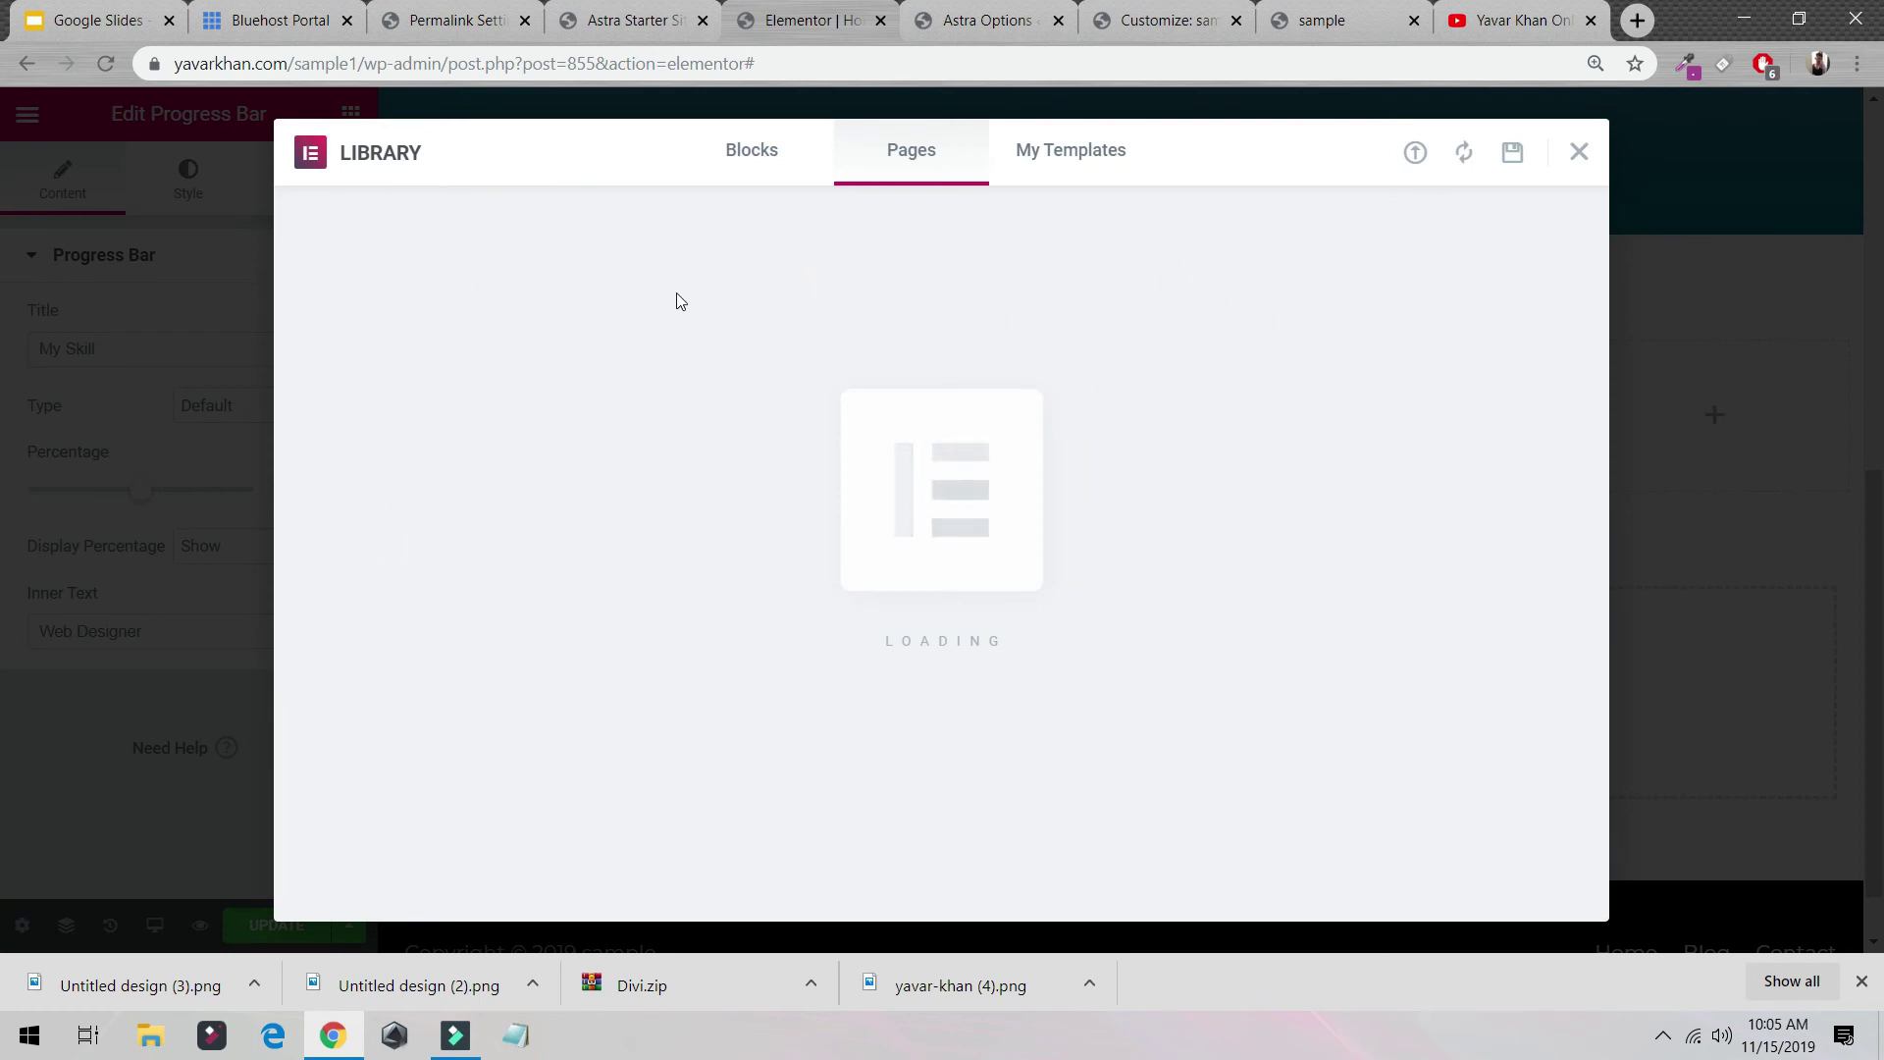
left_click(765, 149)
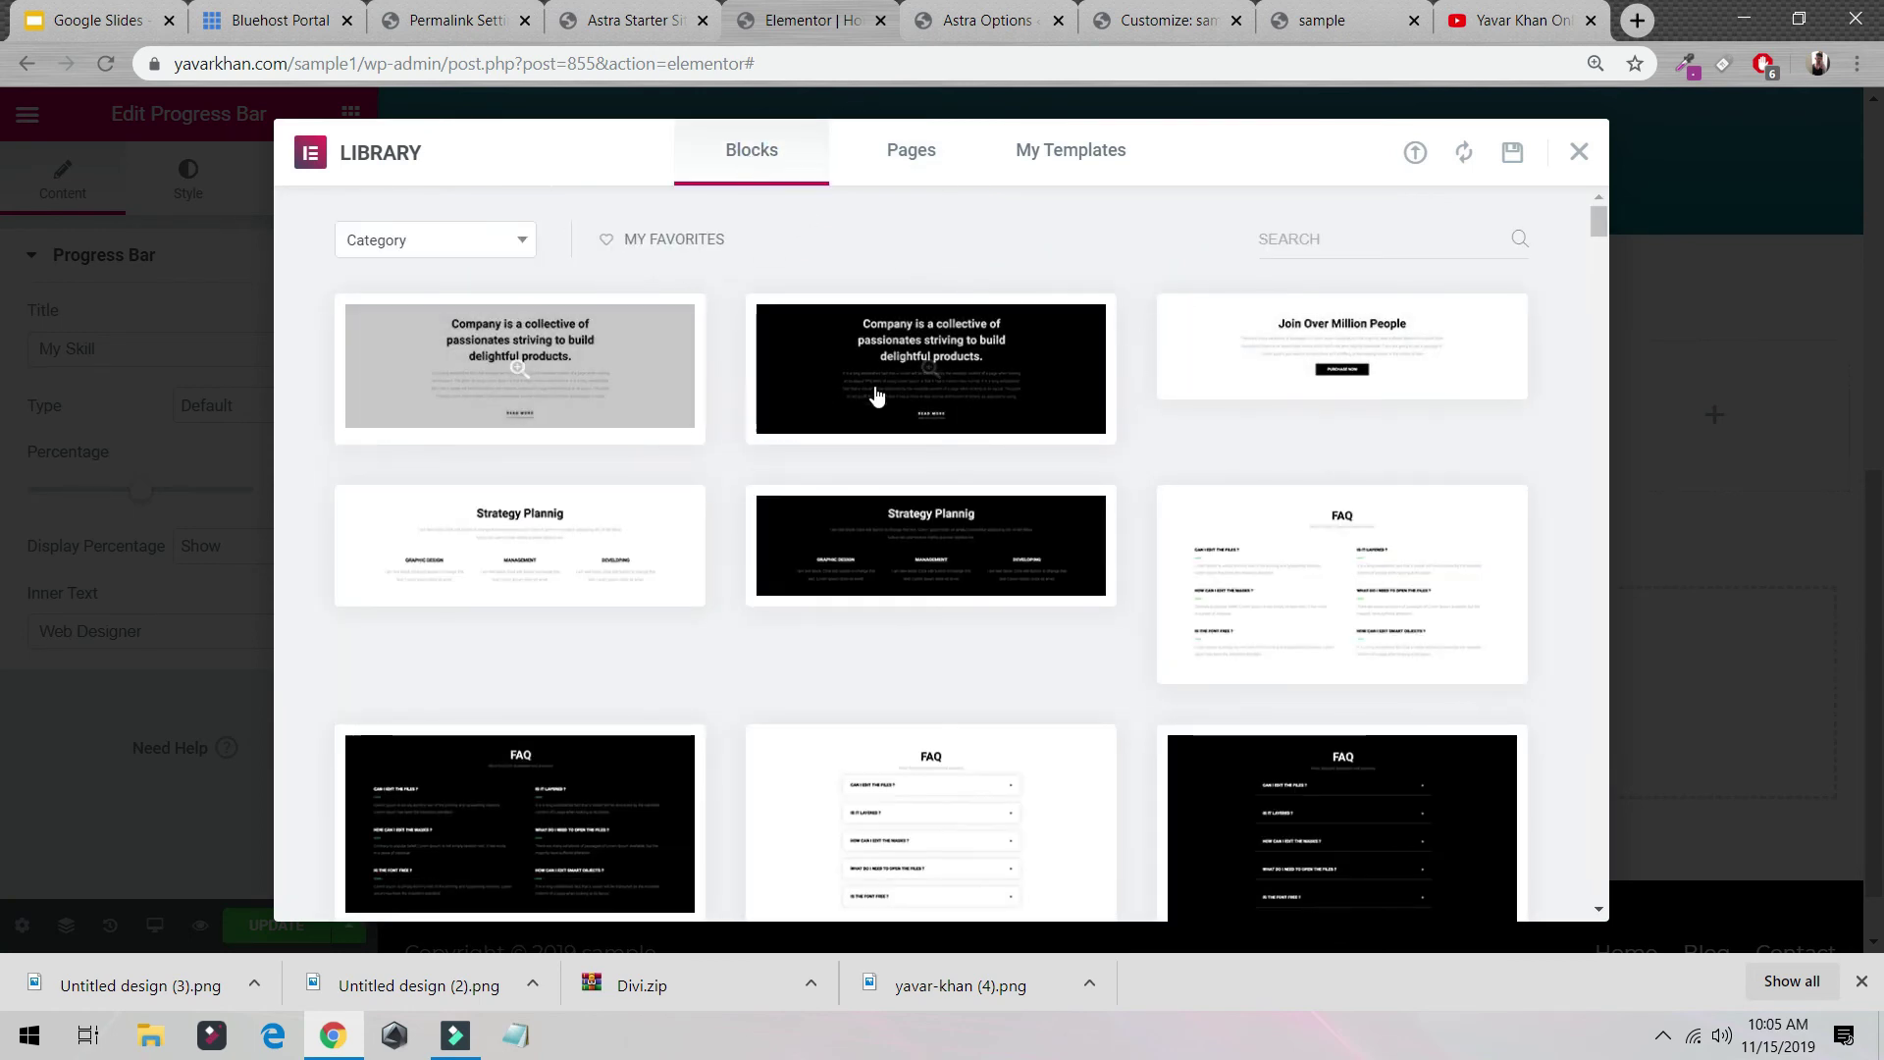
scroll(874, 403, "down", 8)
left_click(988, 677)
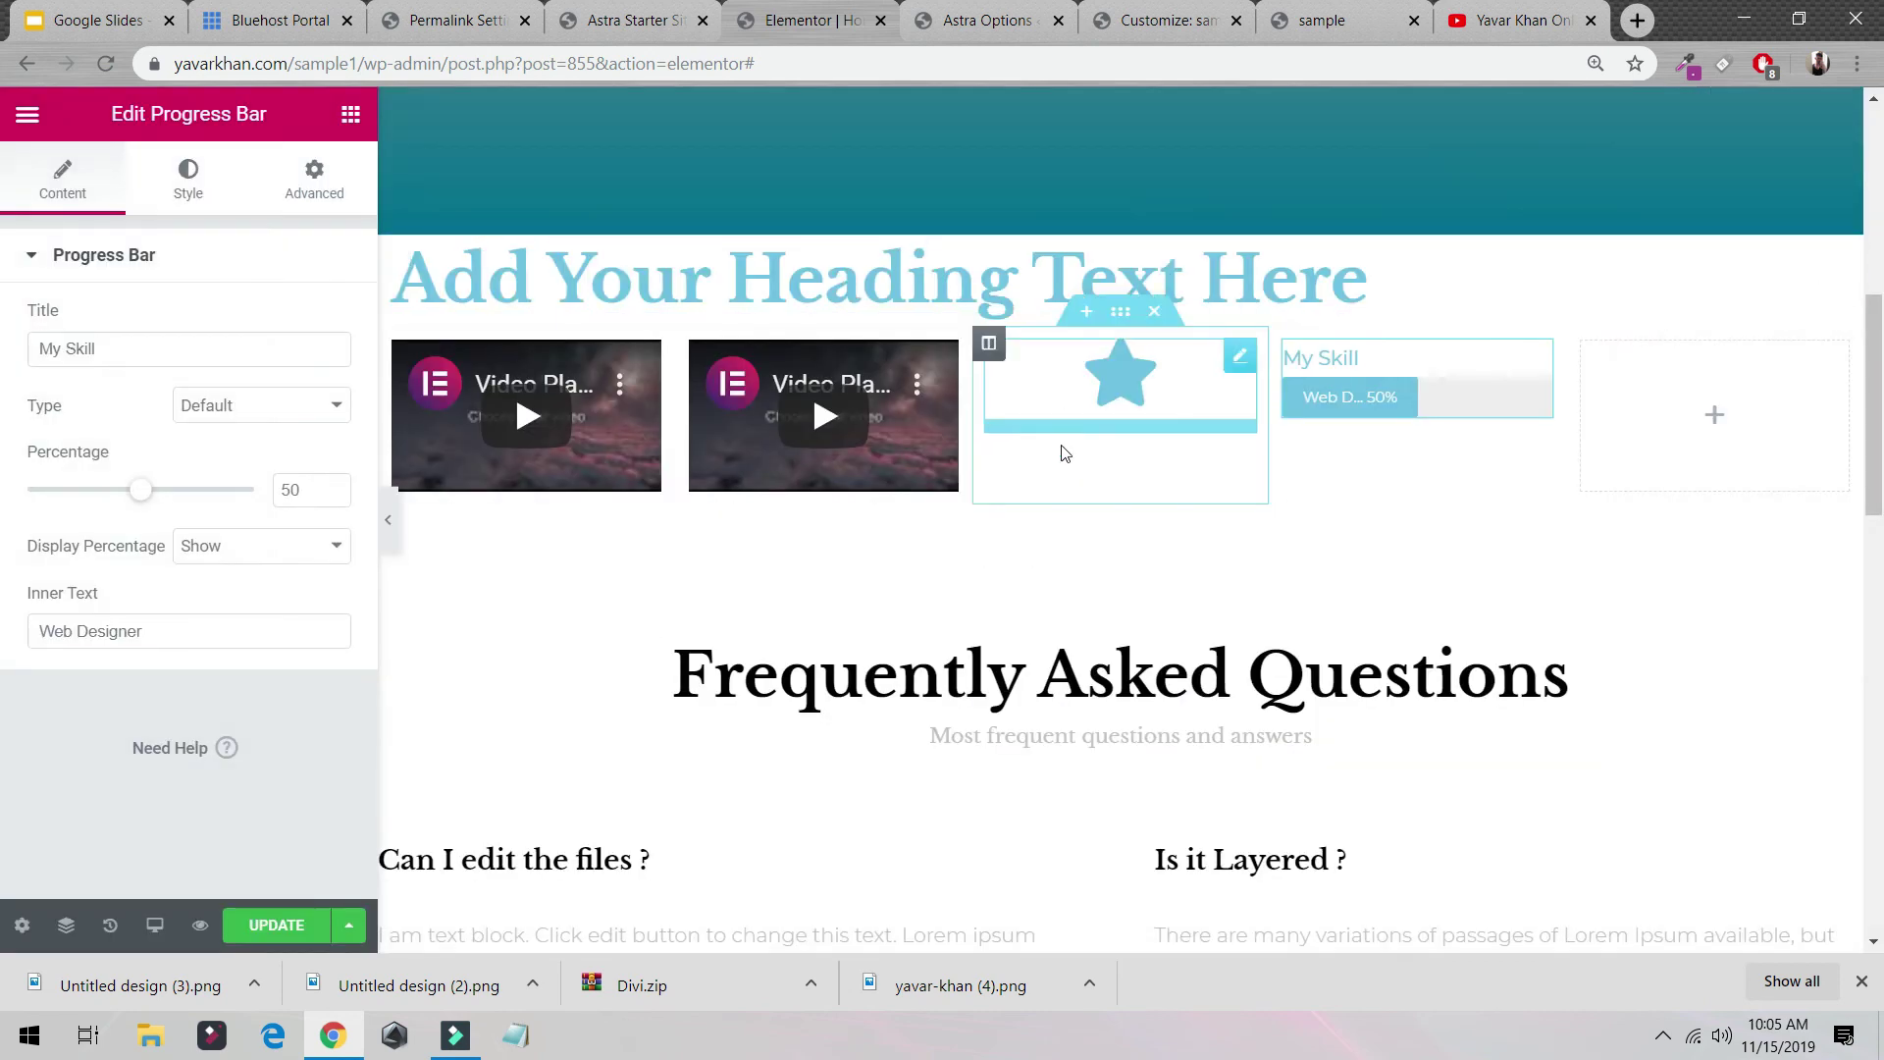
scroll(1064, 450, "down", 7)
scroll(1035, 480, "down", 10)
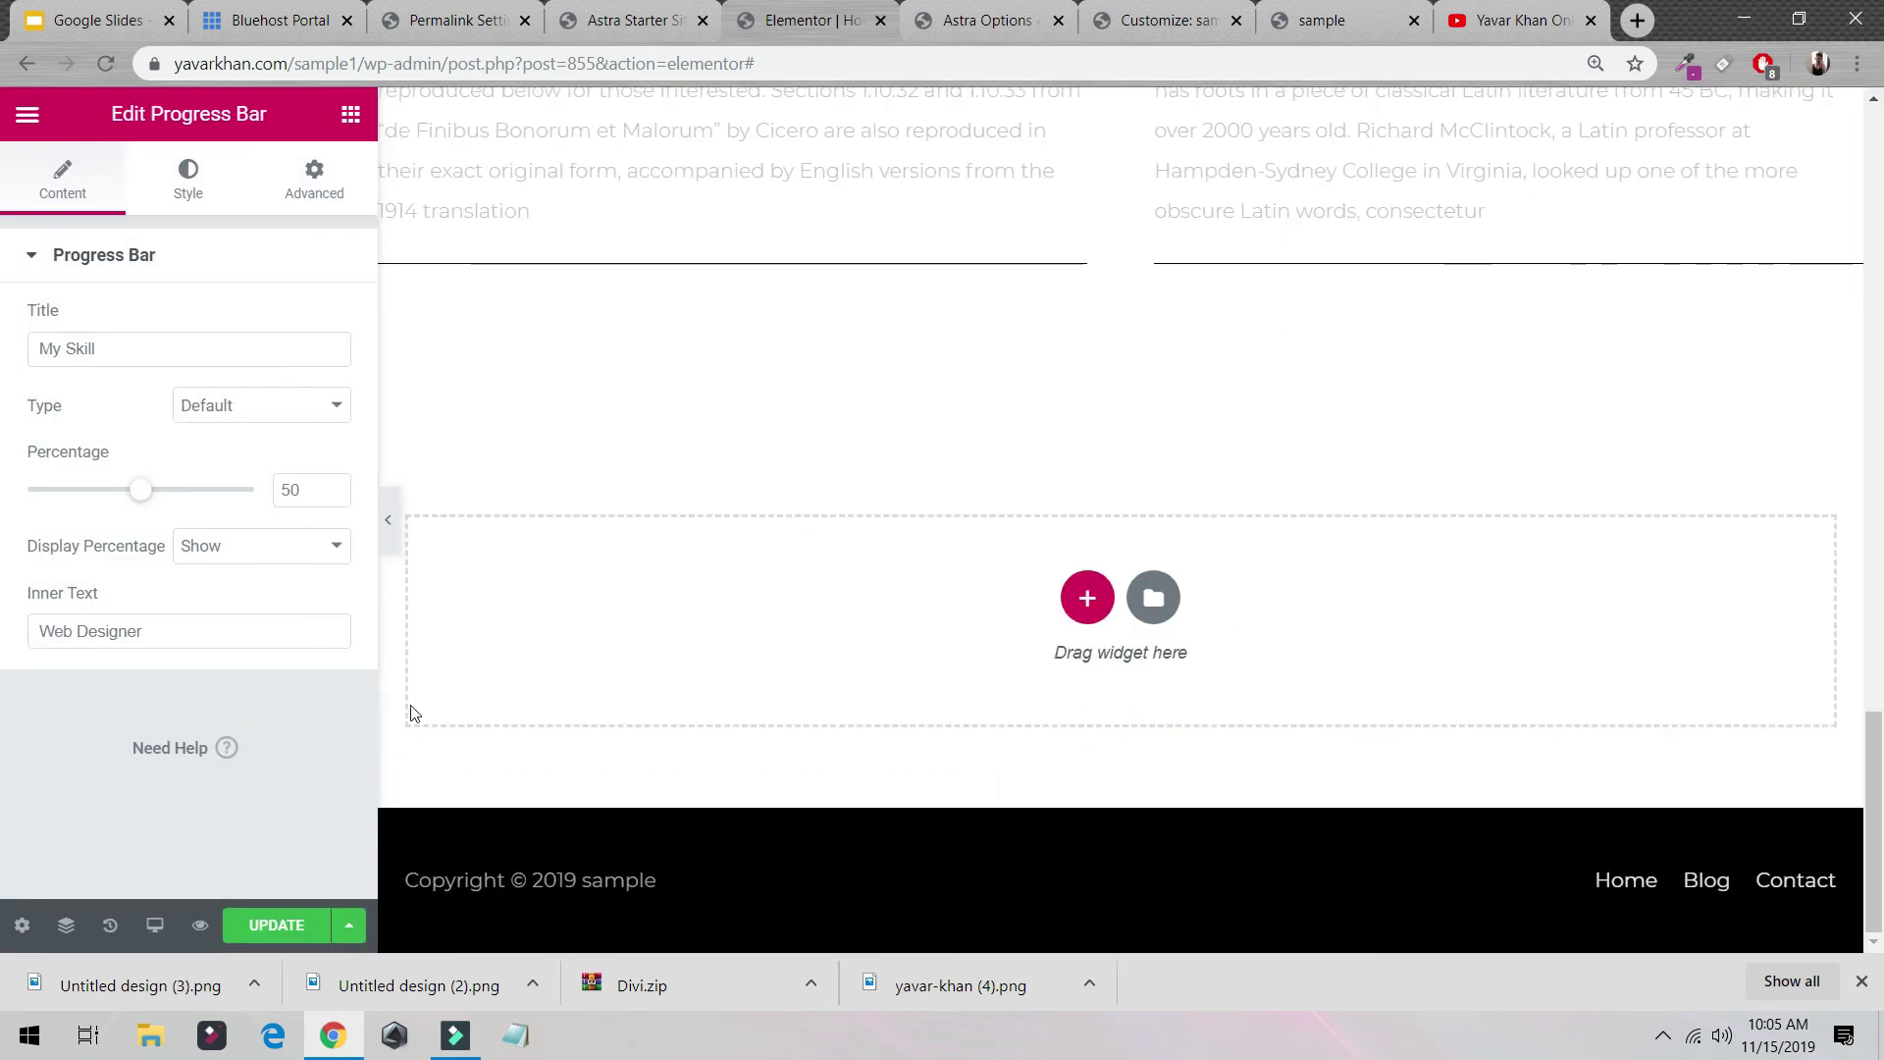
Step: Preview the page live and scroll through the header, hero, widget row and FAQ
left_click(200, 927)
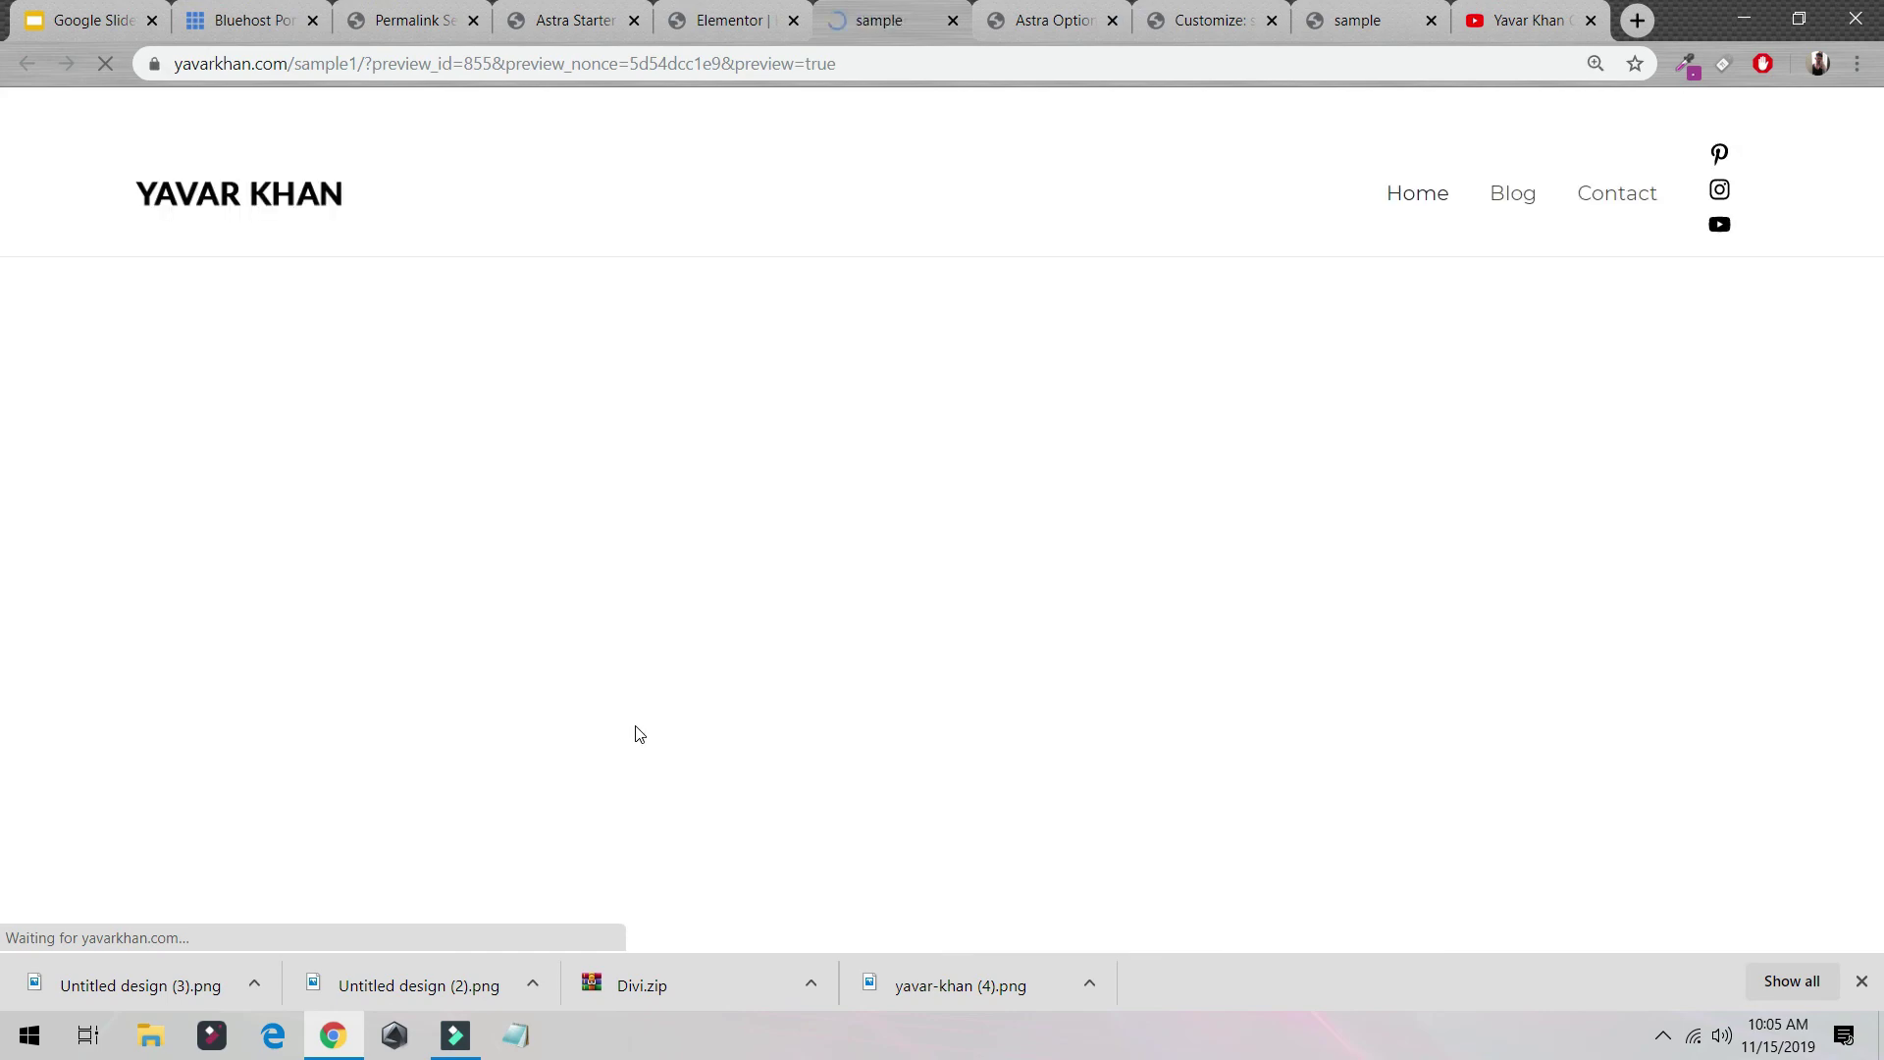
scroll(636, 731, "down", 15)
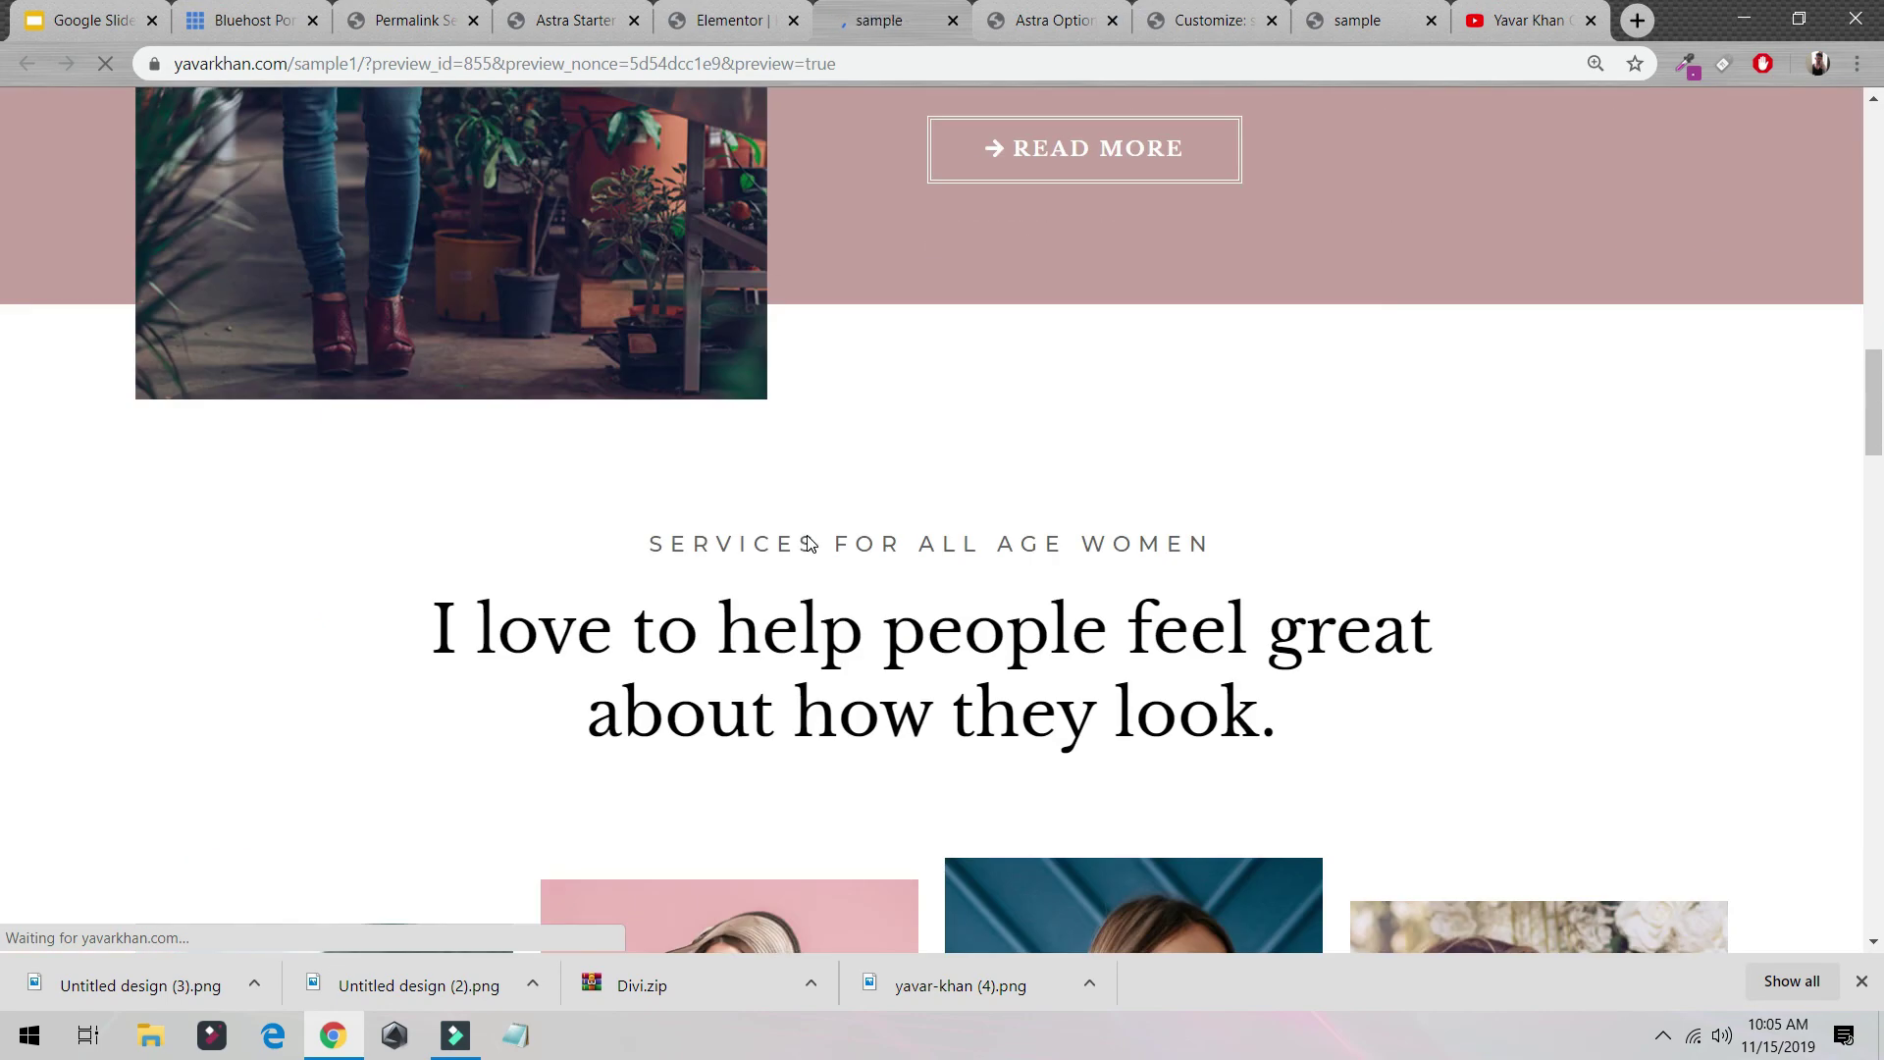
scroll(883, 569, "down", 15)
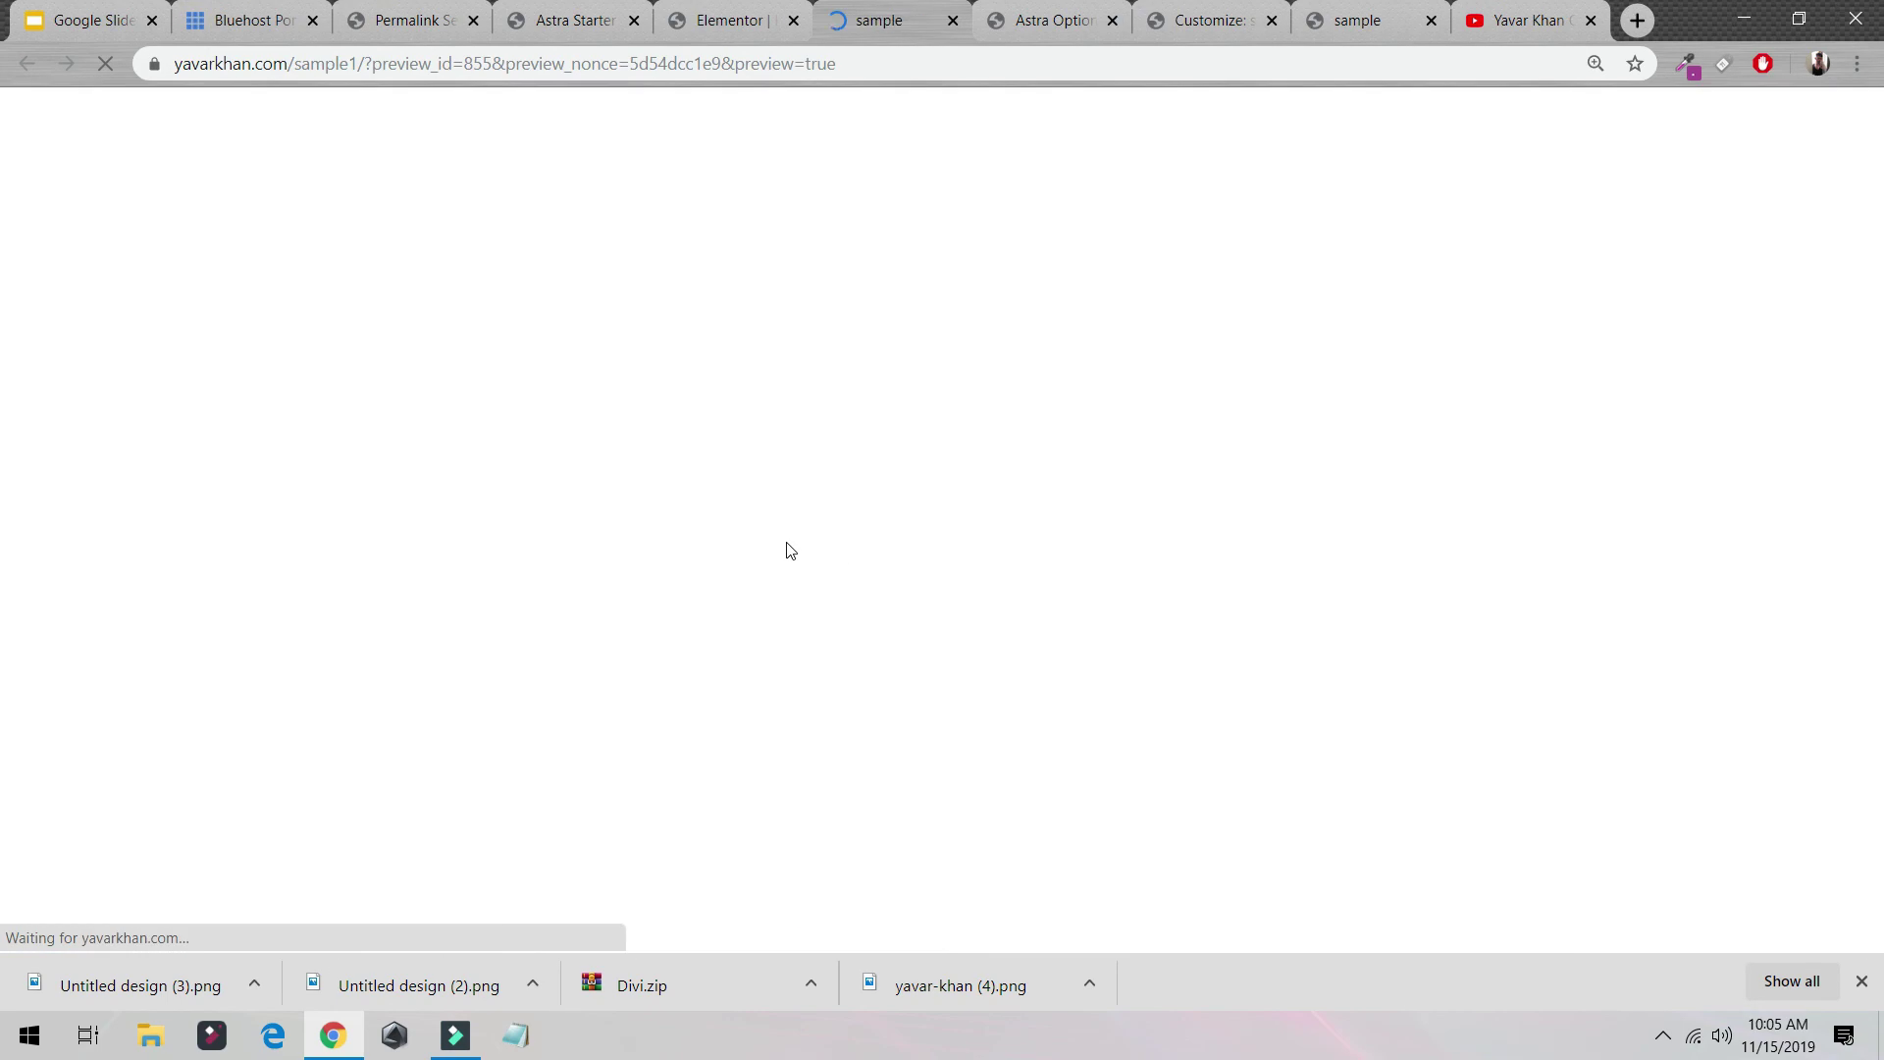
scroll(656, 526, "down", 3)
scroll(1308, 559, "down", 7)
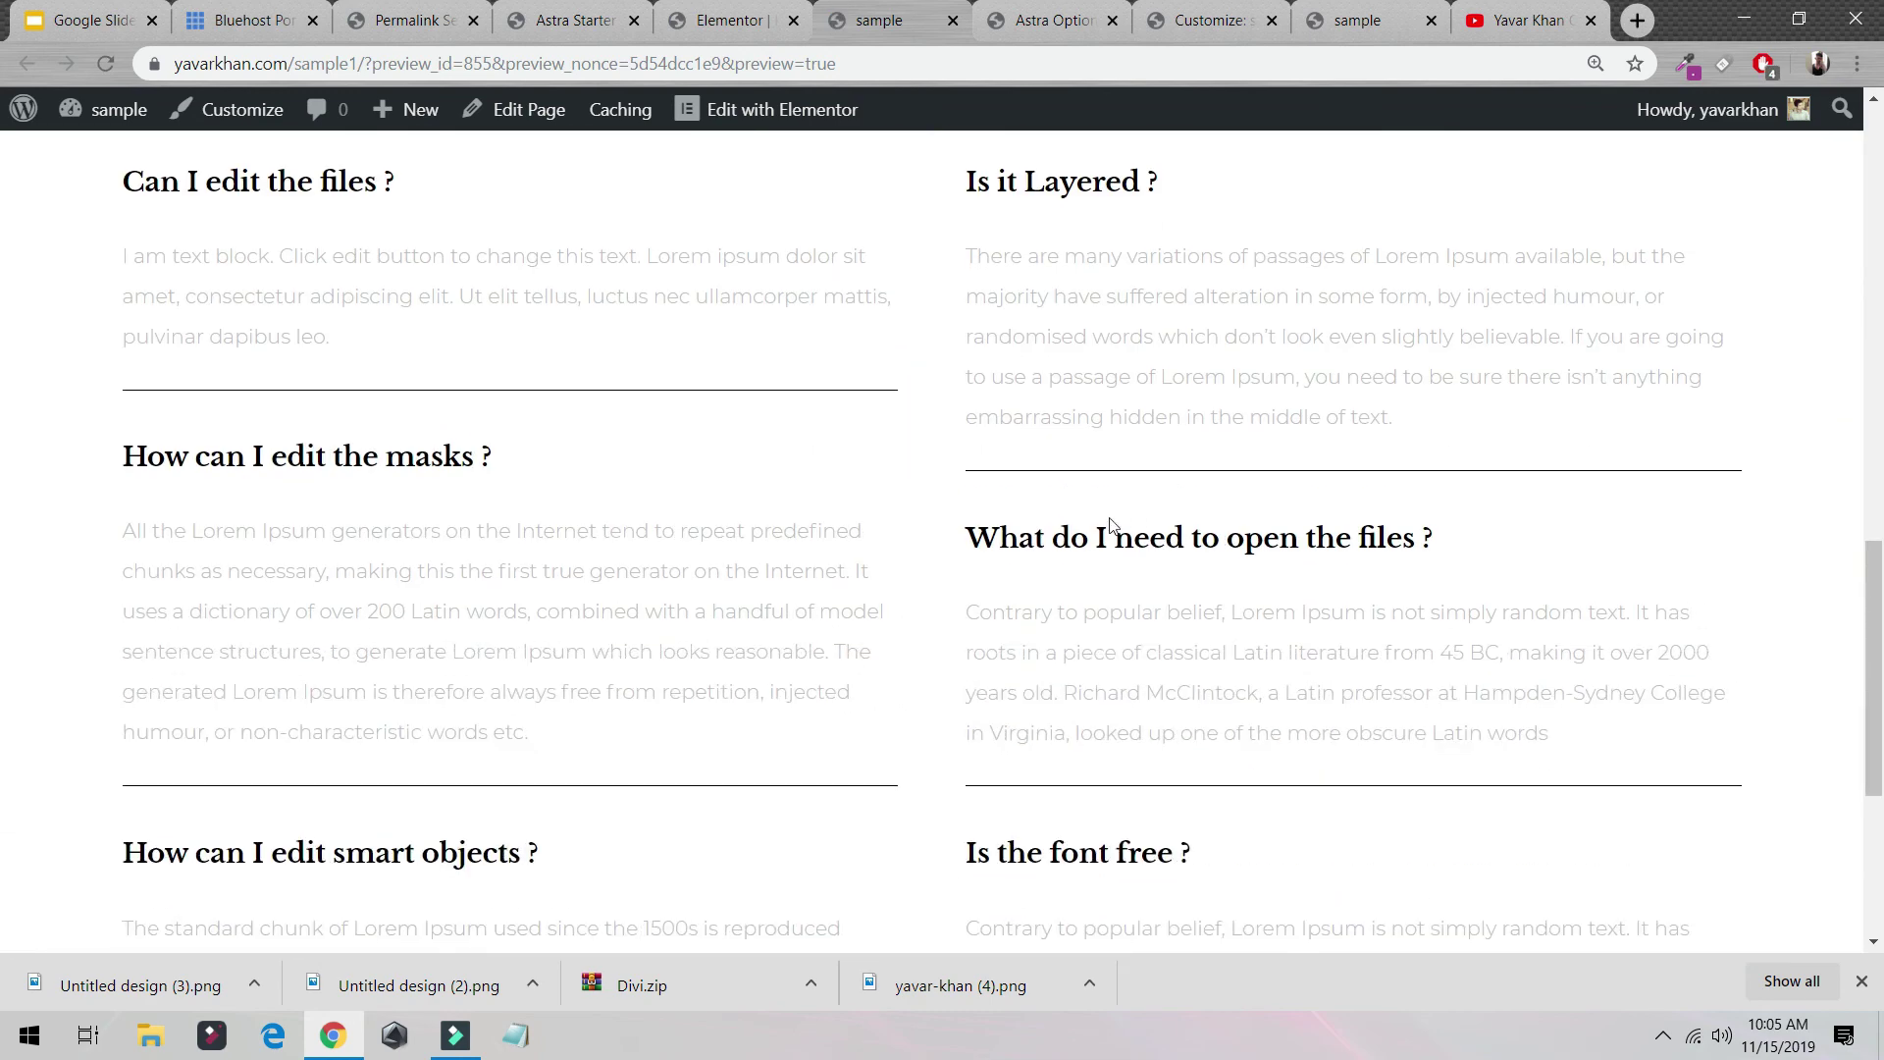
scroll(805, 493, "down", 5)
scroll(714, 491, "up", 15)
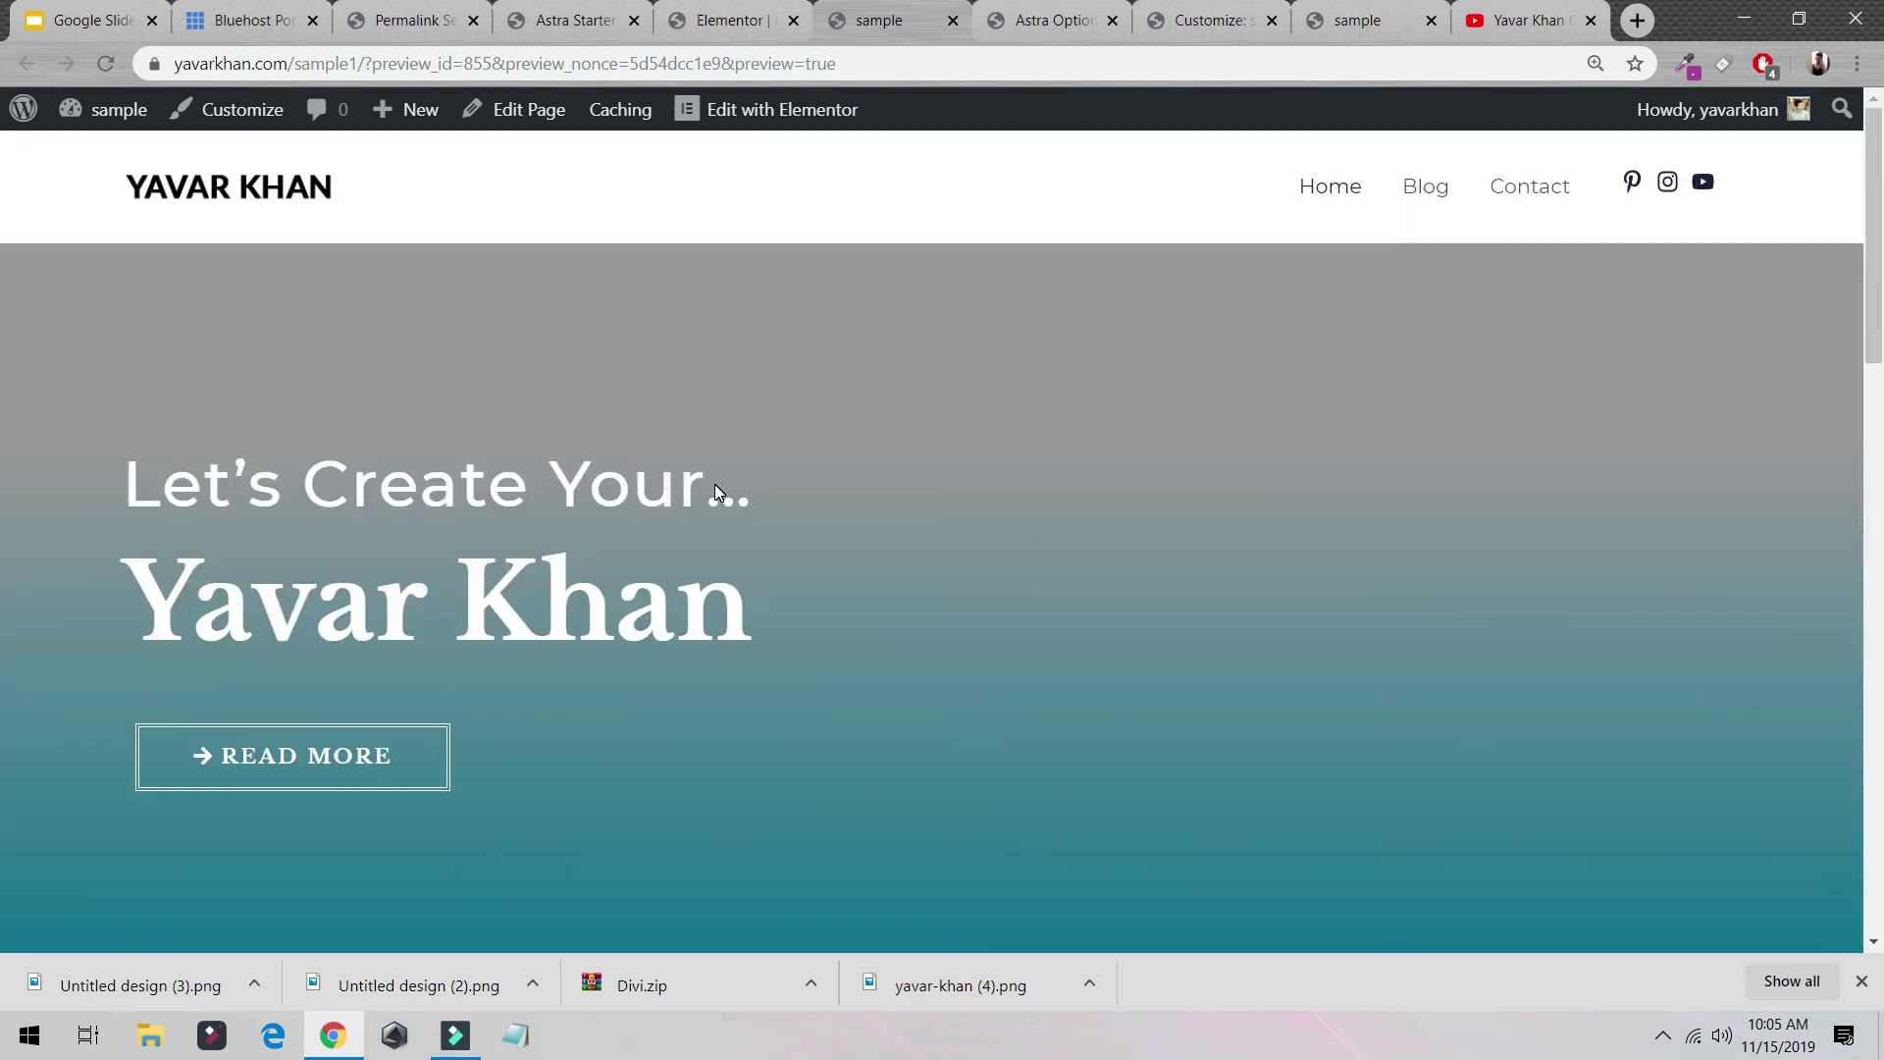